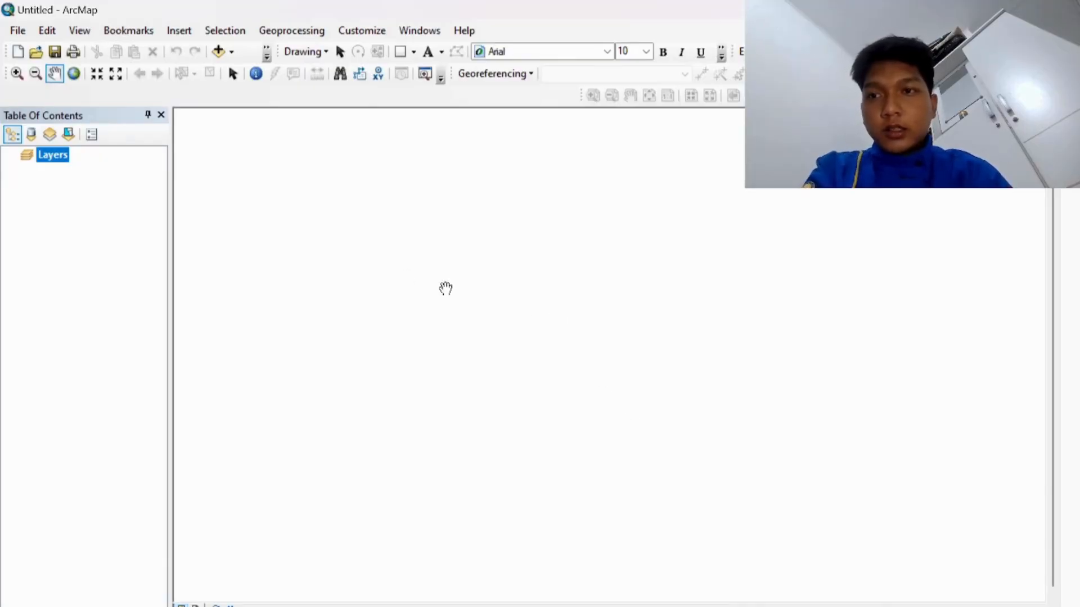
Step: Add the scanned map 019.jpg as a raster layer and dismiss the unknown spatial reference warning
left_click(20, 31)
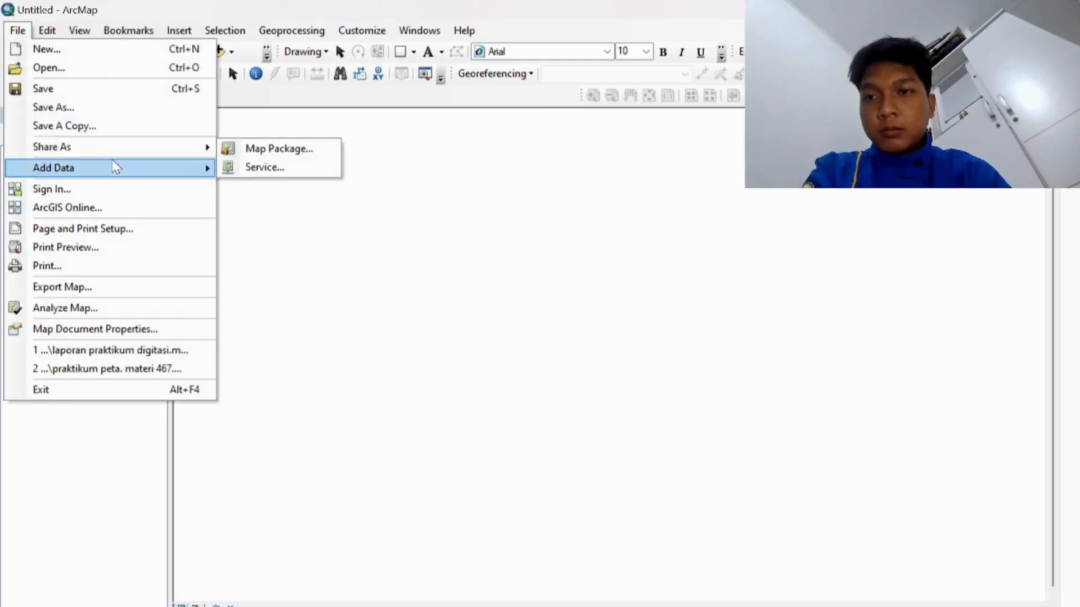
mouse_move(116, 166)
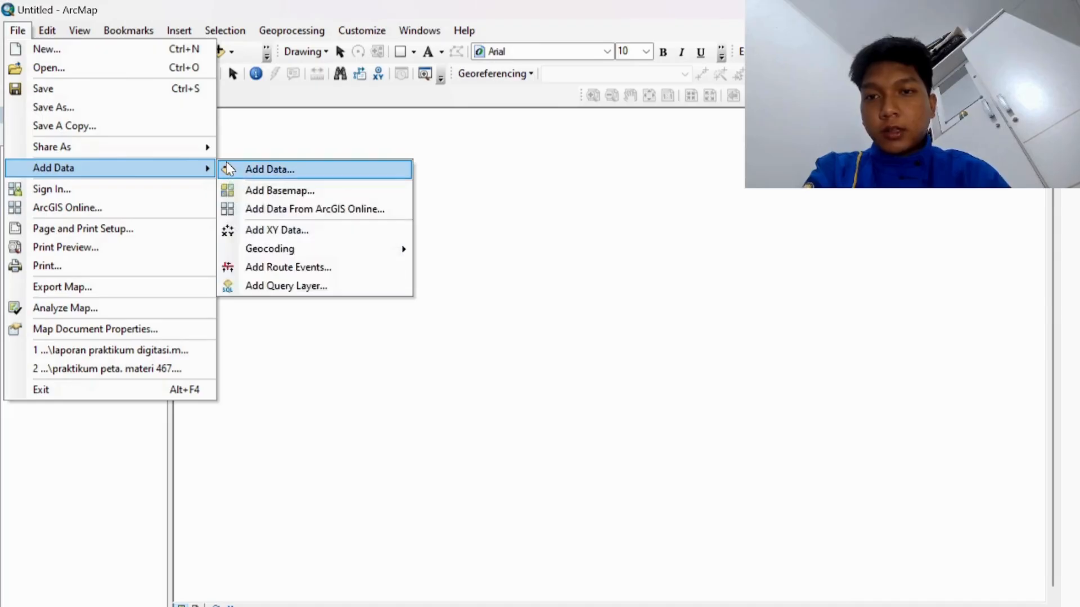
left_click(239, 169)
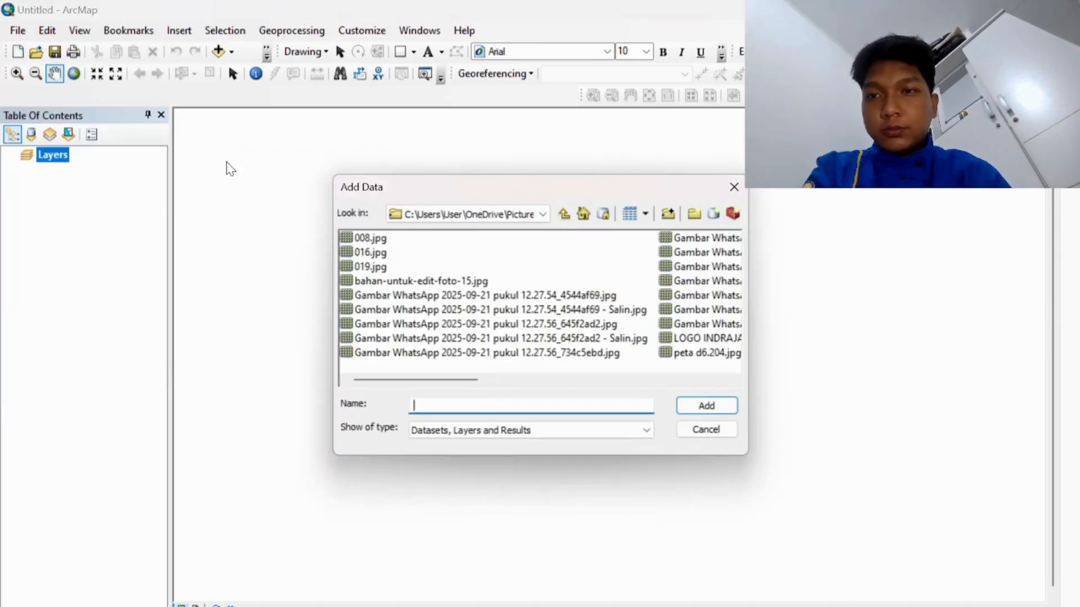
left_click(382, 268)
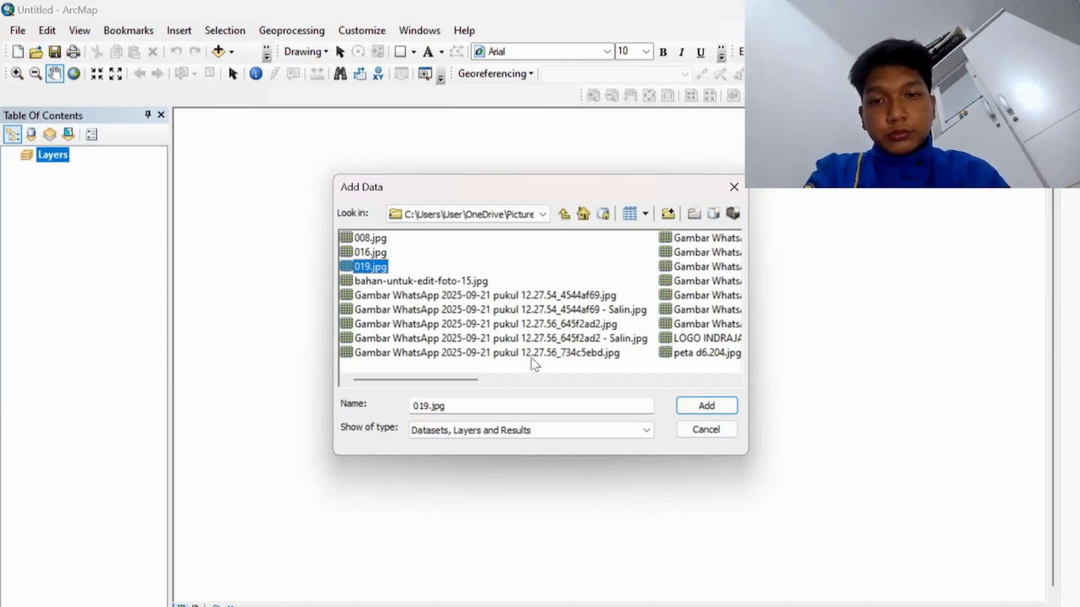
left_click(721, 407)
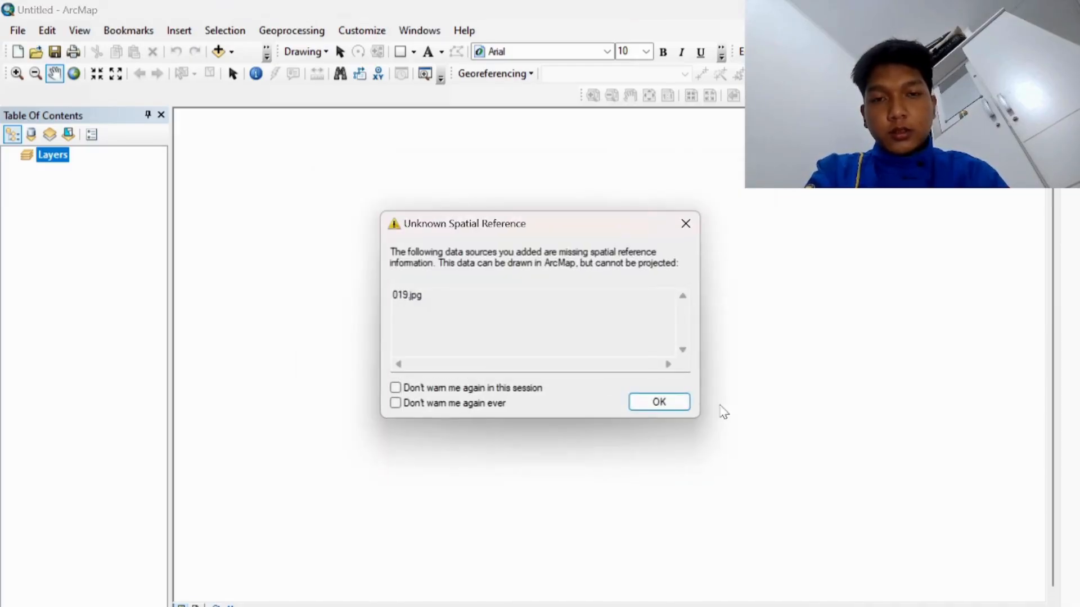
left_click(660, 402)
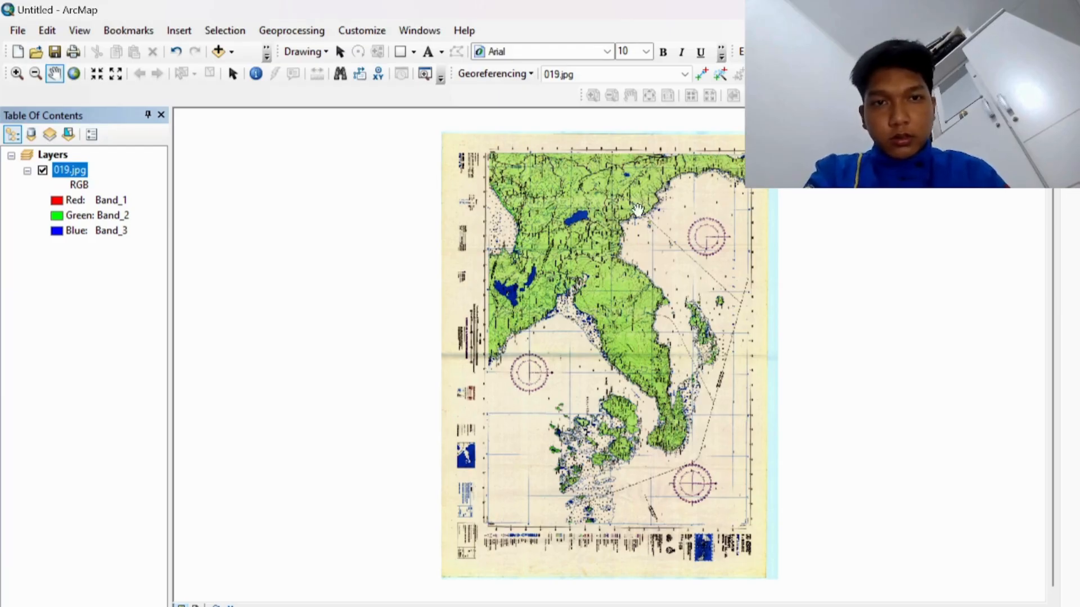
Step: Set the data frame's coordinate system to Geographic > World > WGS 1984
right_click(602, 237)
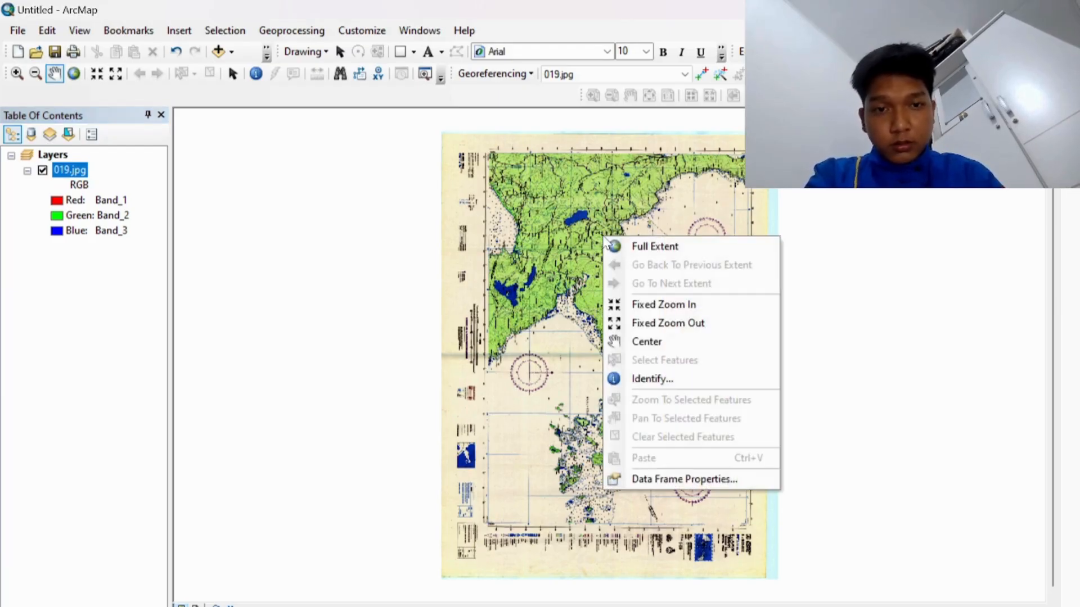
left_click(657, 480)
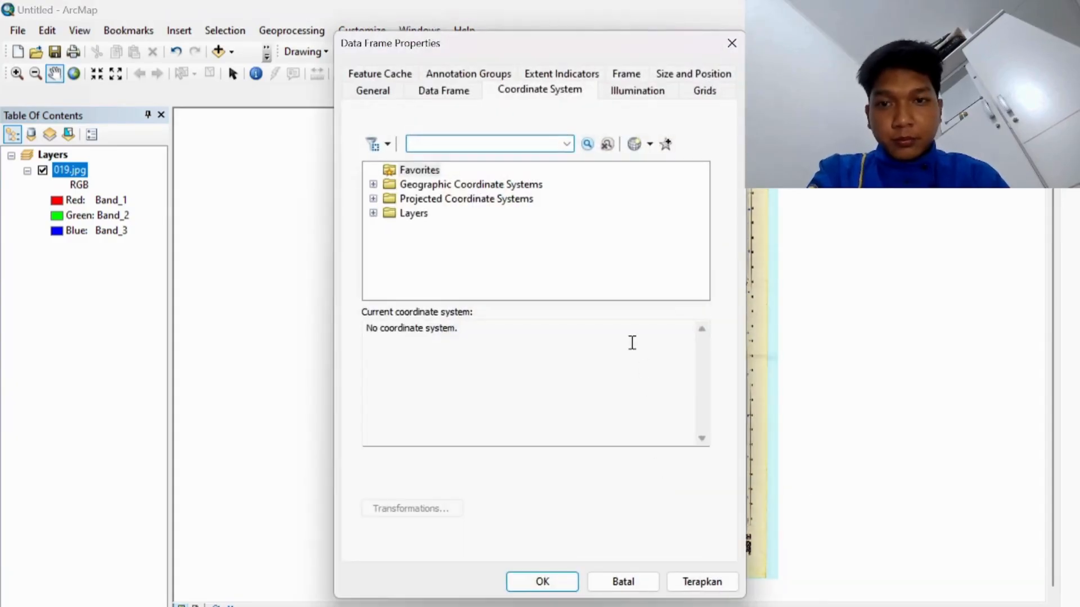
left_click(374, 185)
scroll(407, 231, "down", 4)
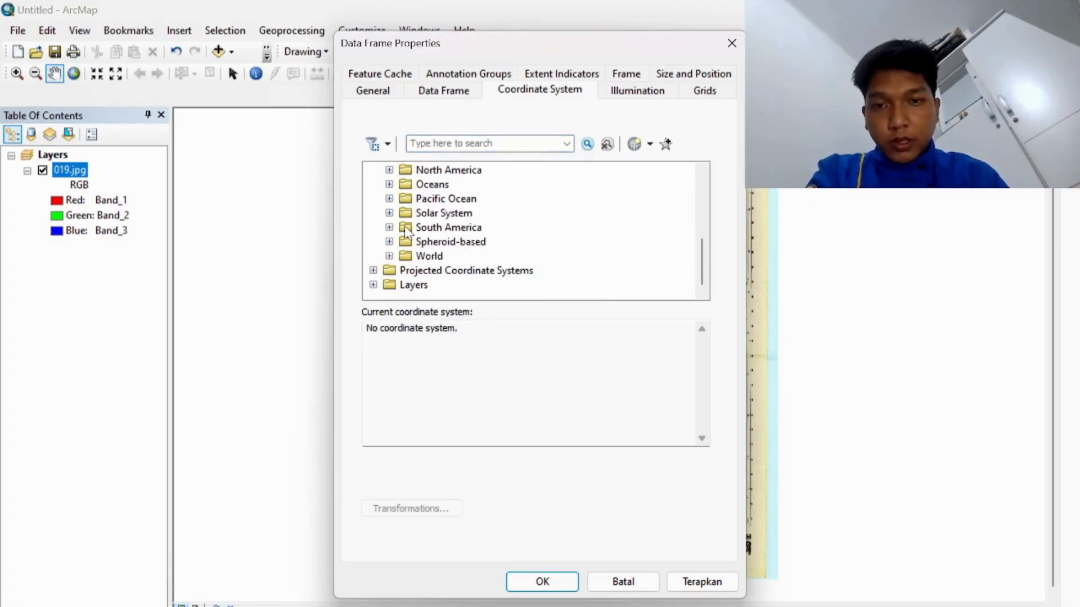
left_click(389, 256)
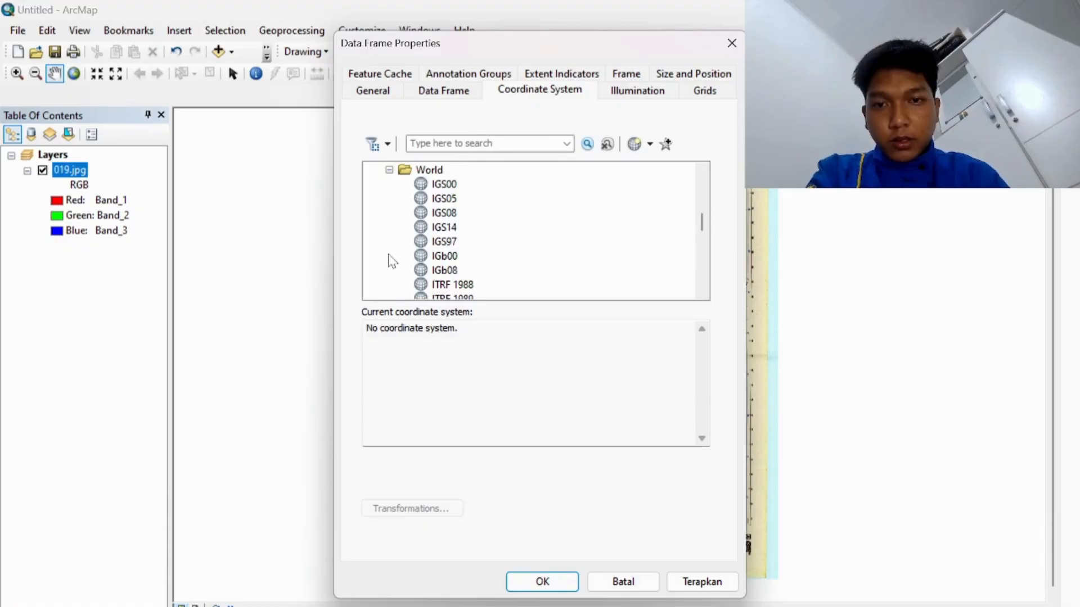
scroll(392, 260, "down", 8)
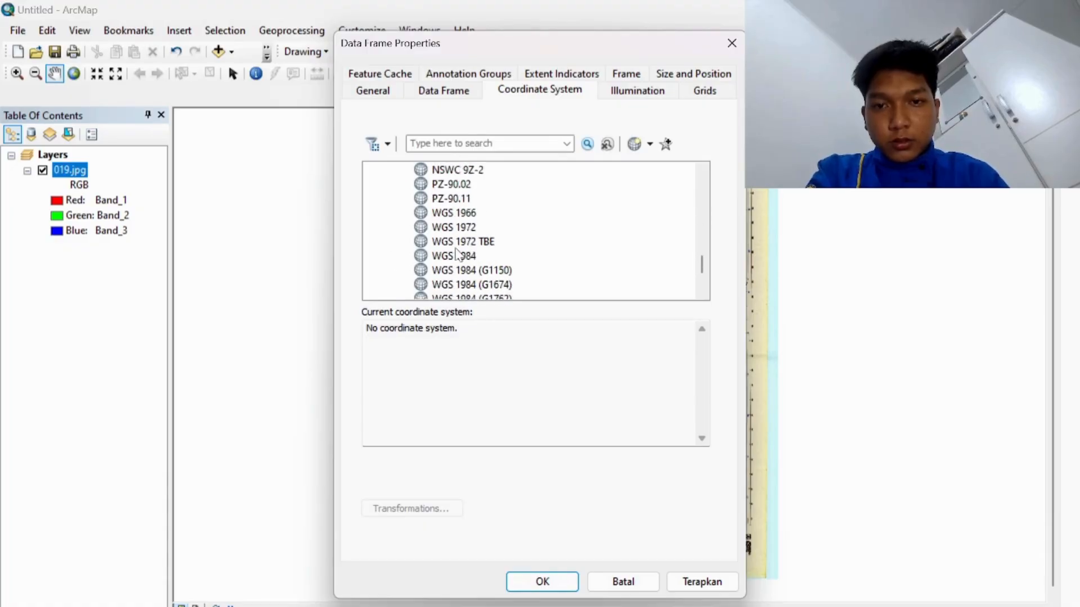
left_click(457, 246)
left_click(462, 257)
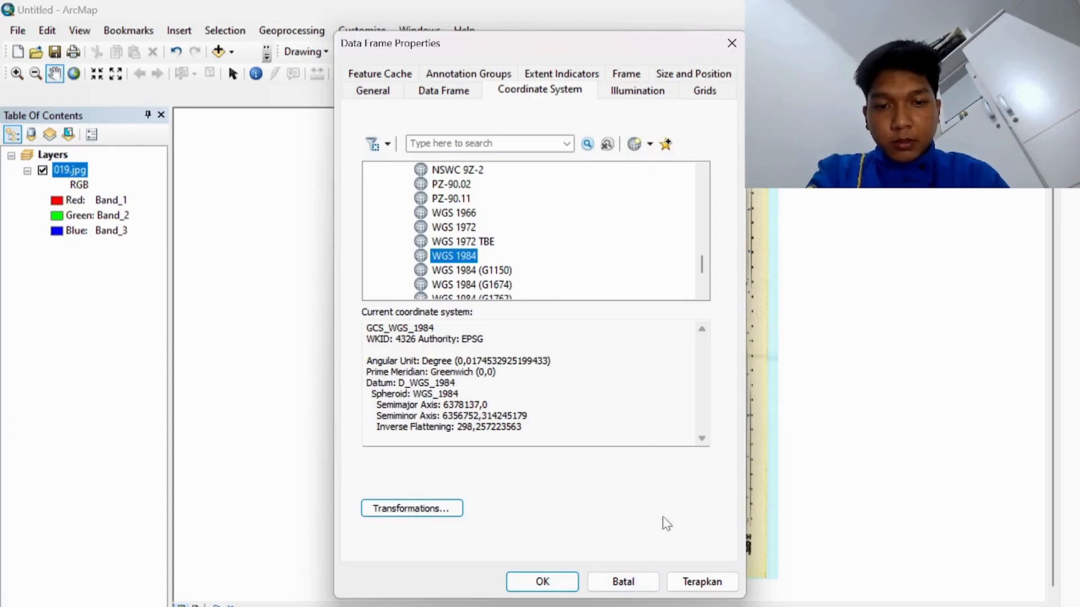
left_click(697, 578)
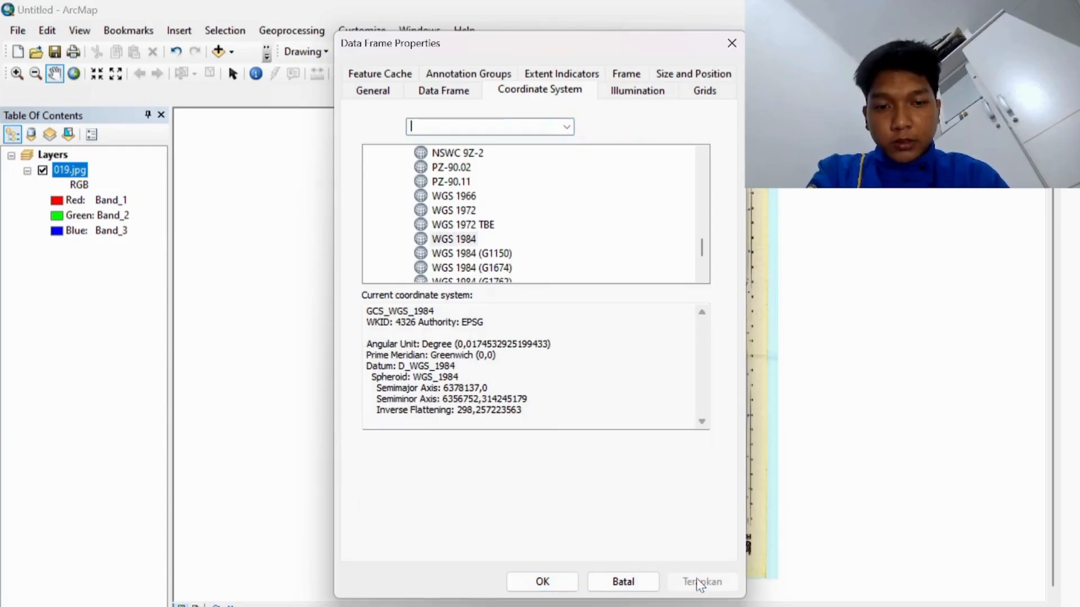
left_click(561, 582)
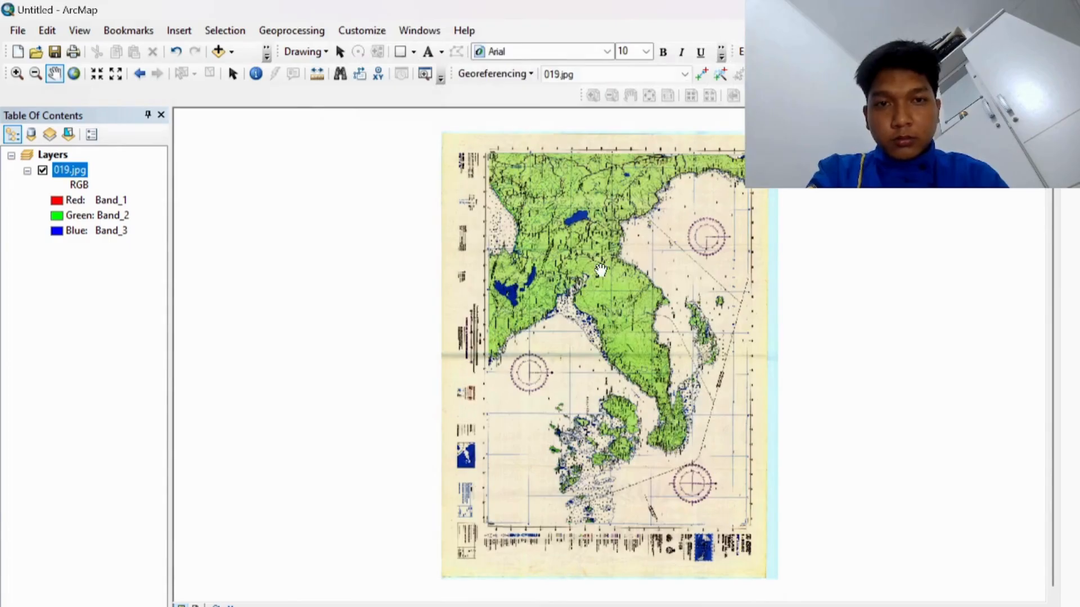
Step: Zoom onto the top-left frame corner near Rantepao and place a control point on the grid intersection
left_click(701, 74)
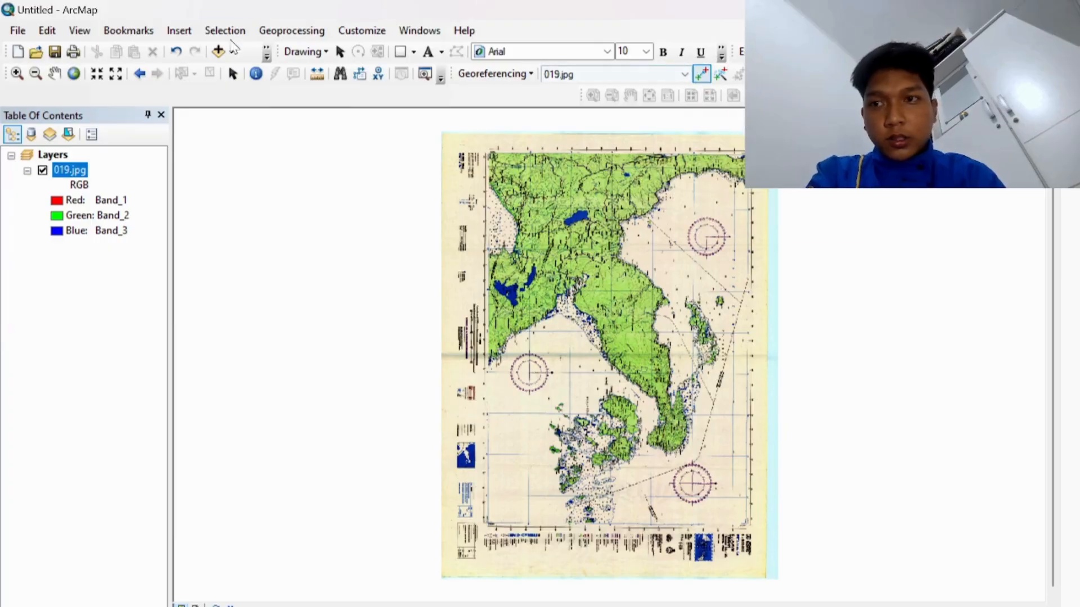
left_click(17, 73)
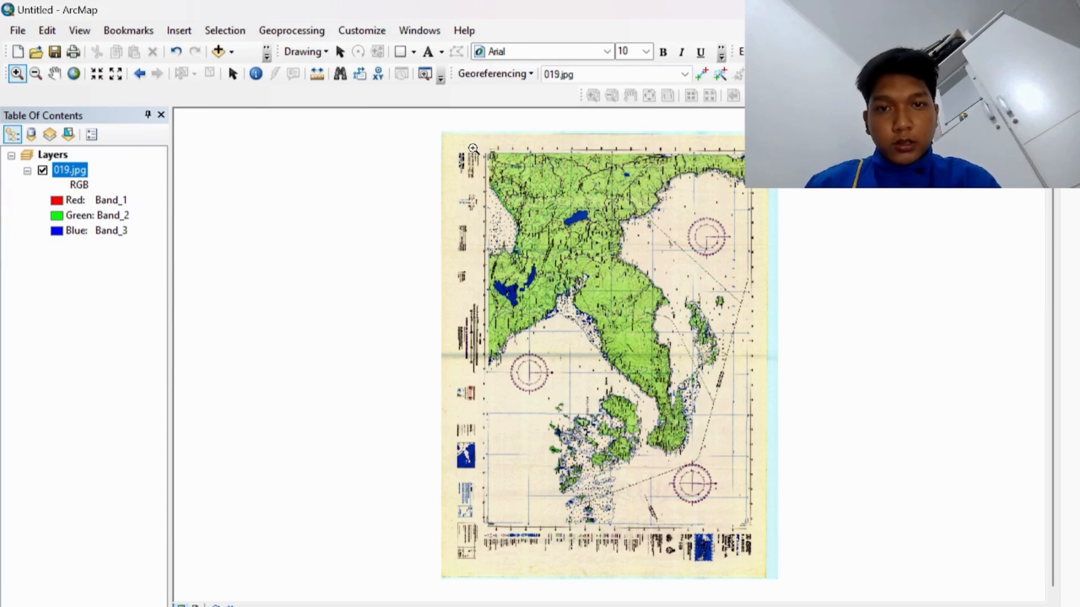
left_click_drag(473, 148, 510, 189)
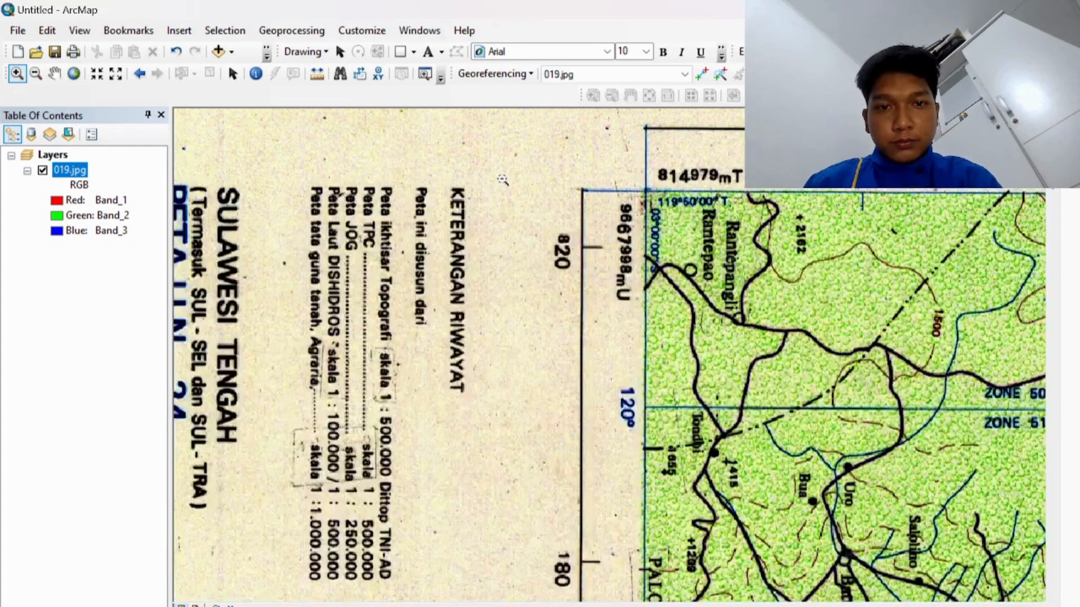
left_click_drag(588, 158, 743, 296)
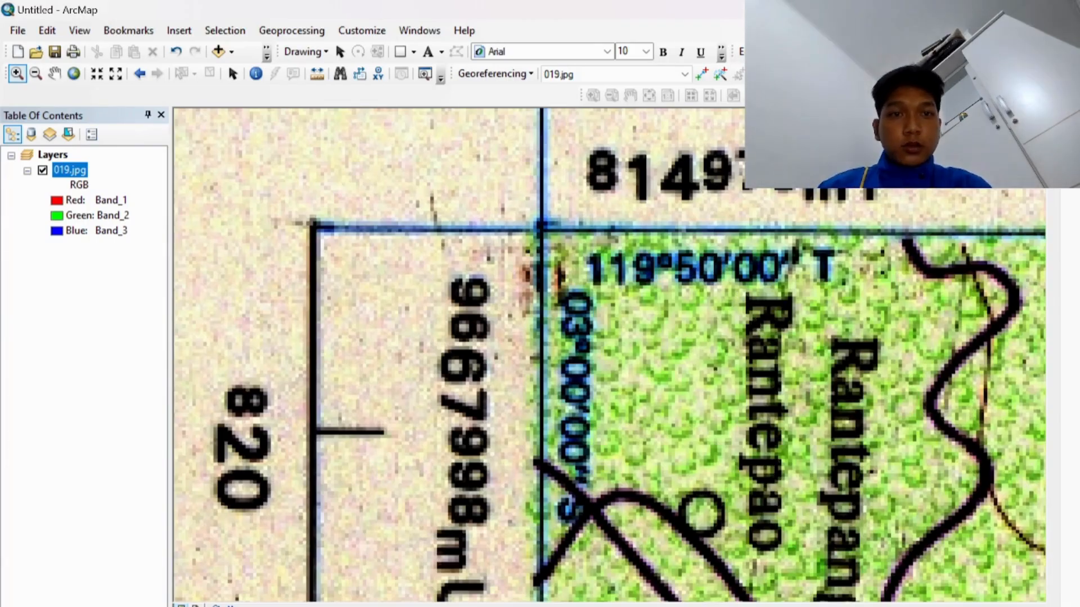
left_click(702, 74)
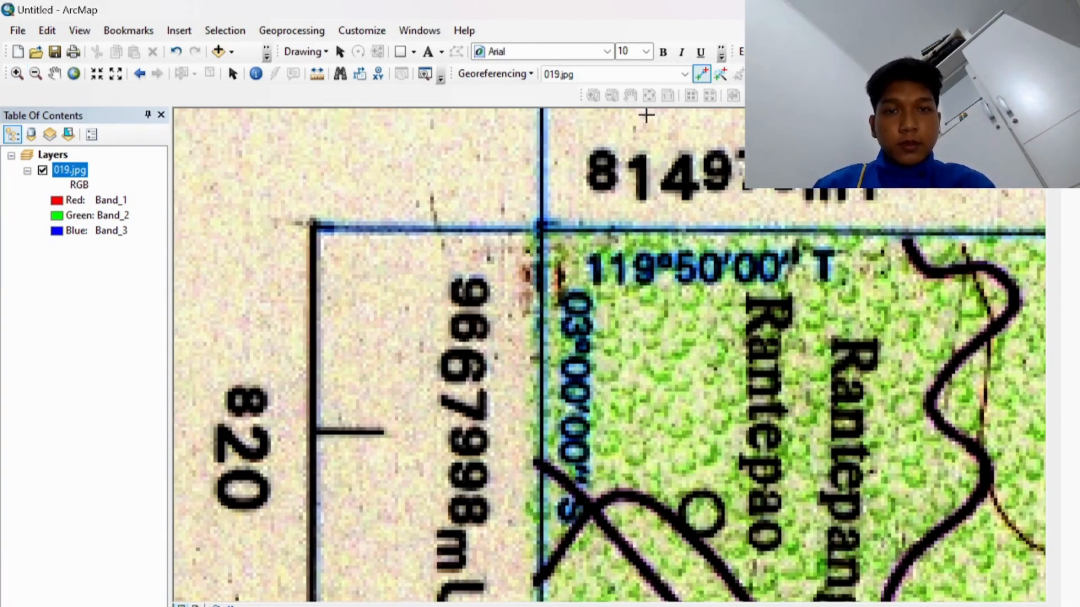
left_click(542, 226)
Step: Open DMS coordinate entry for the first control point and set longitude 119°50'00" E
right_click(543, 228)
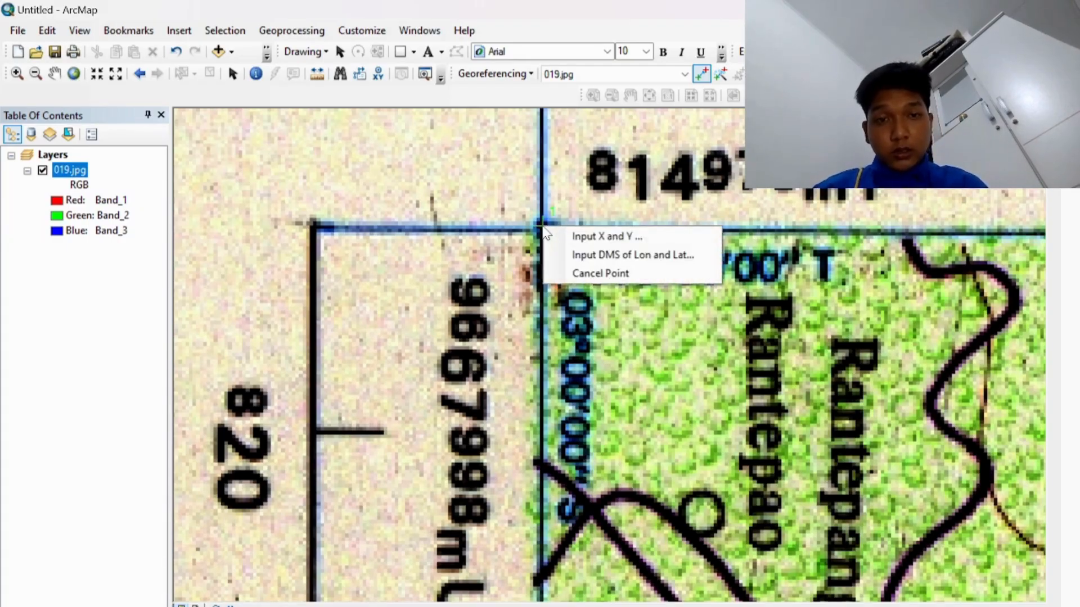
left_click(580, 256)
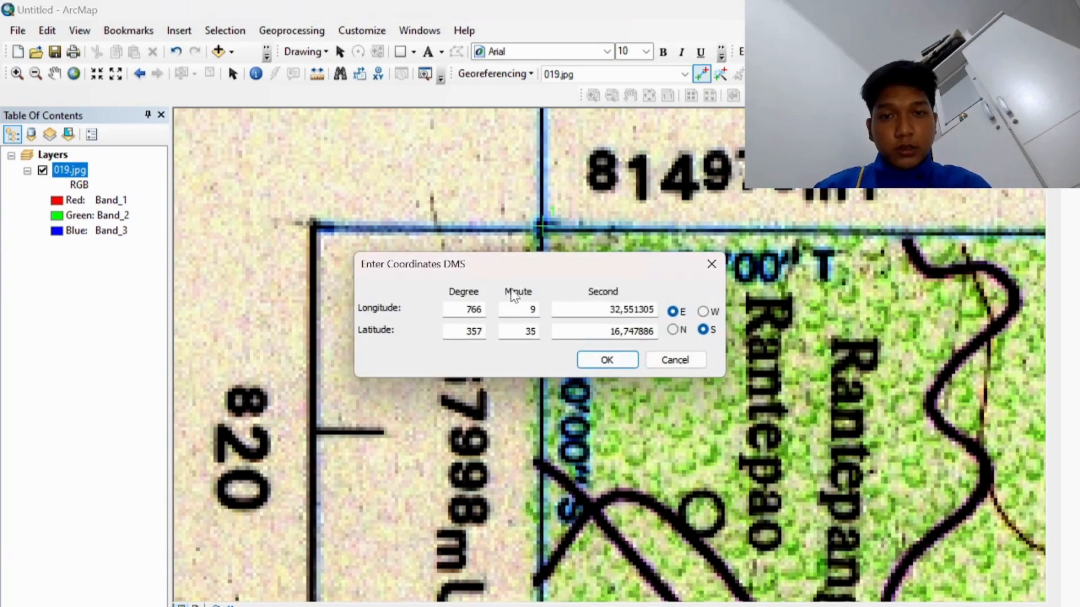
left_click_drag(573, 264, 870, 329)
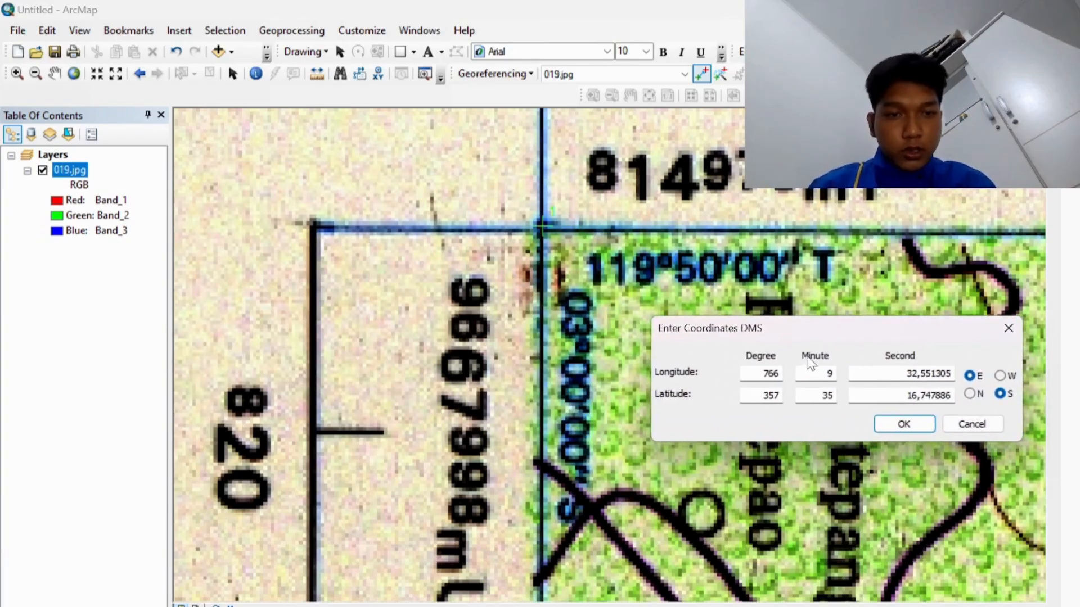
left_click(780, 371)
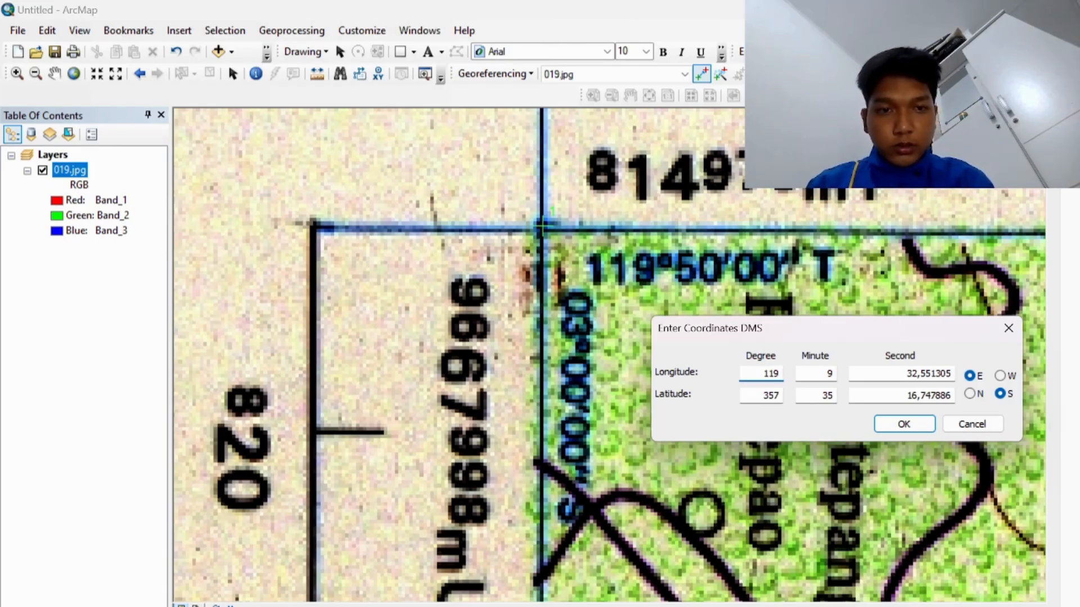
left_click(834, 374)
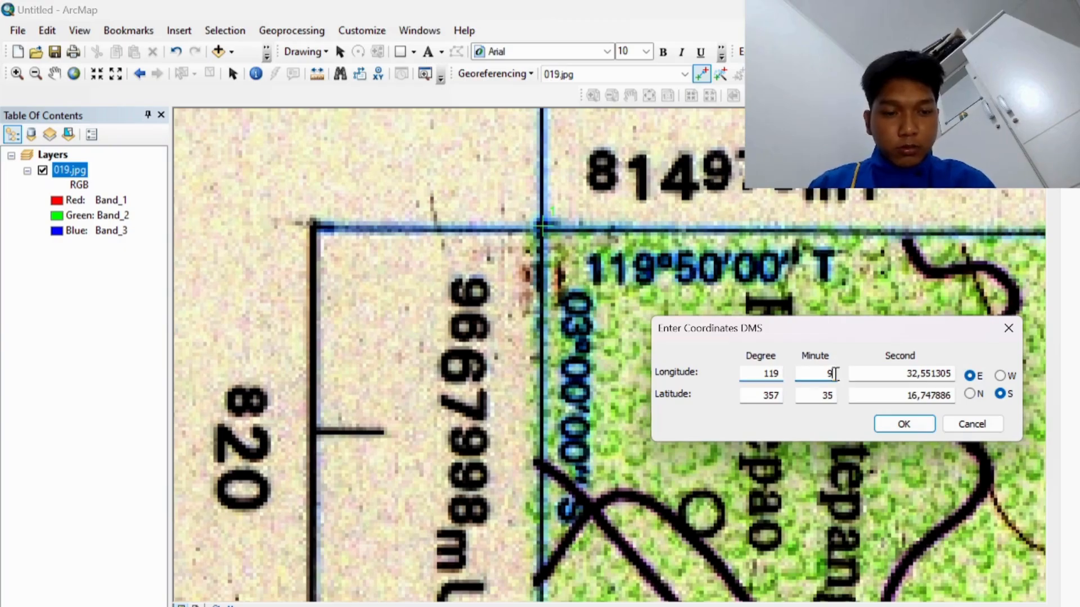
key("BackSpace")
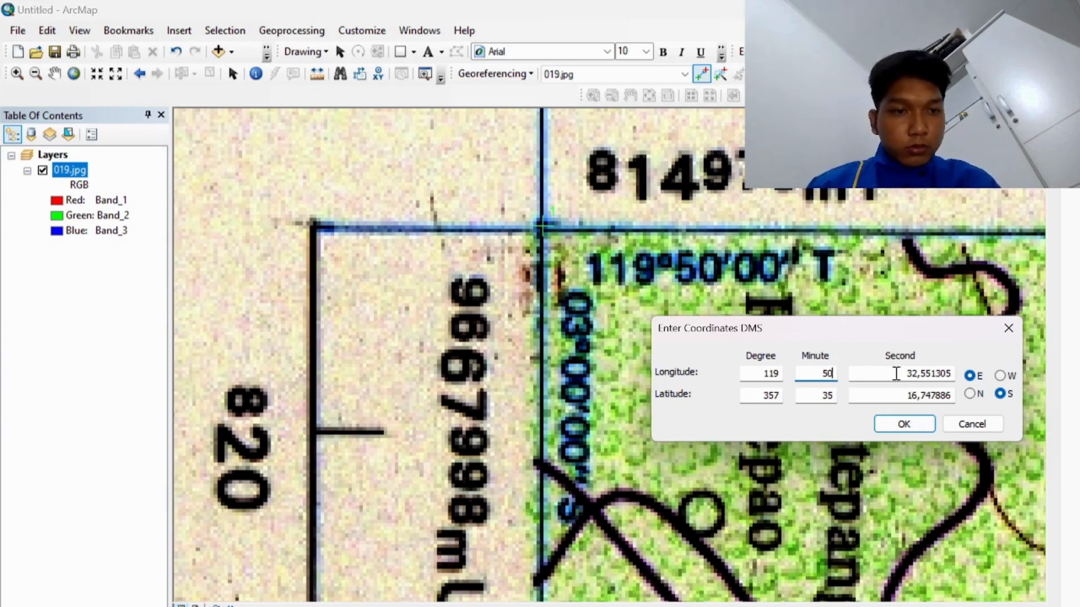
left_click_drag(896, 373, 951, 377)
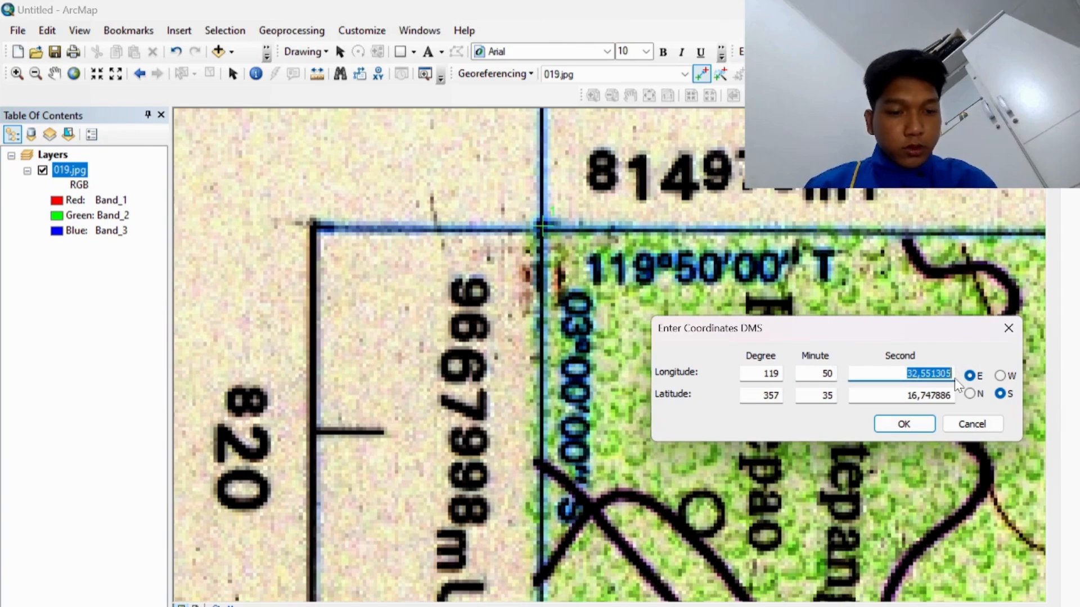
type("00")
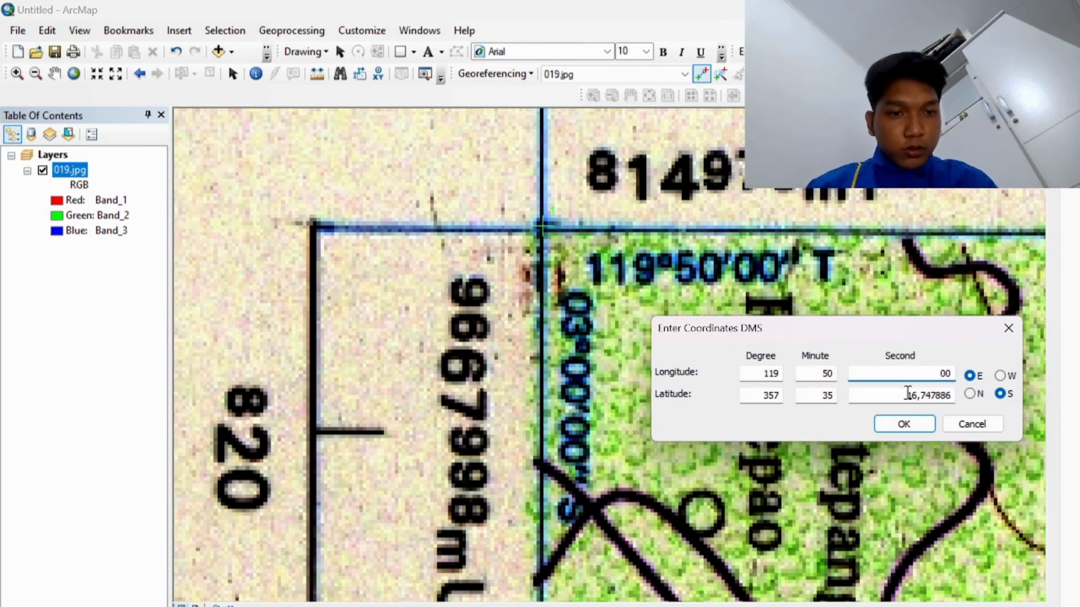
Step: Set the point's latitude to 03°00'00" S and confirm the coordinates
left_click_drag(907, 395, 955, 397)
key("BackSpace")
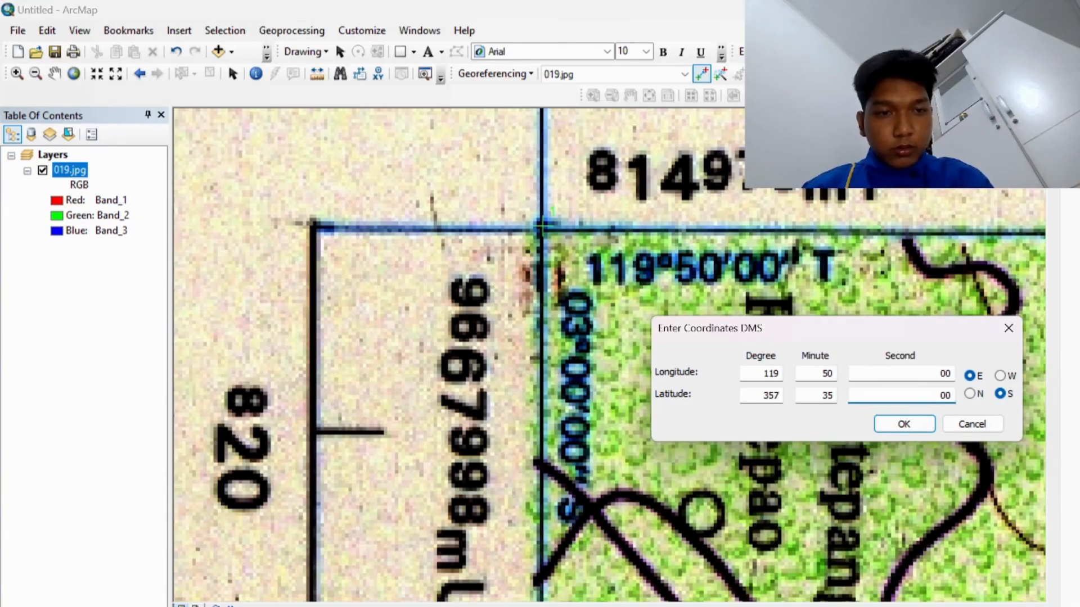
left_click_drag(826, 396, 836, 401)
key("BackSpace")
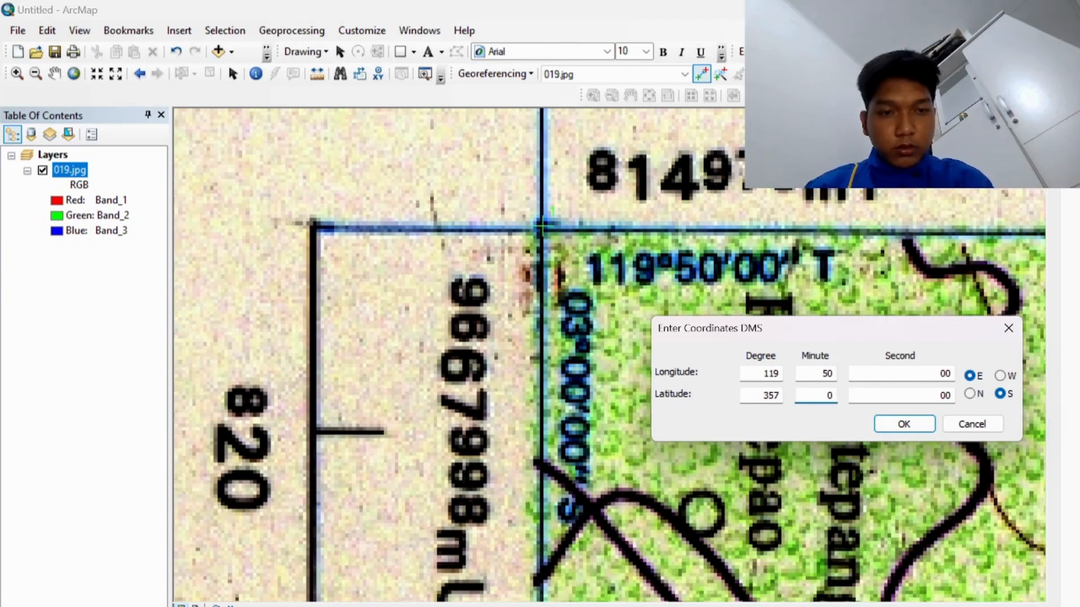
double_click(771, 396)
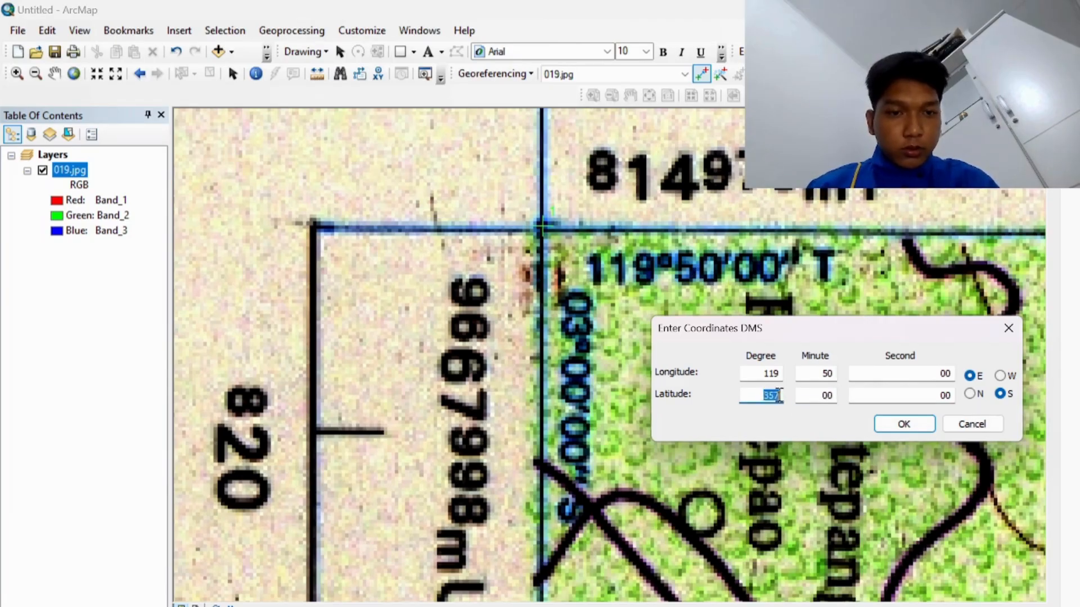
key("BackSpace")
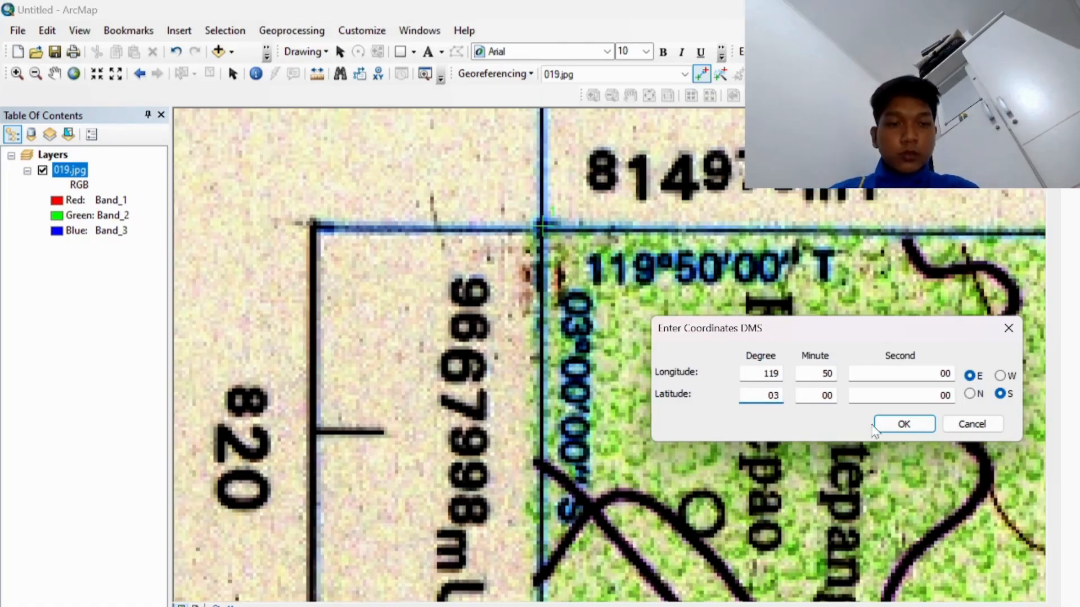
left_click(903, 423)
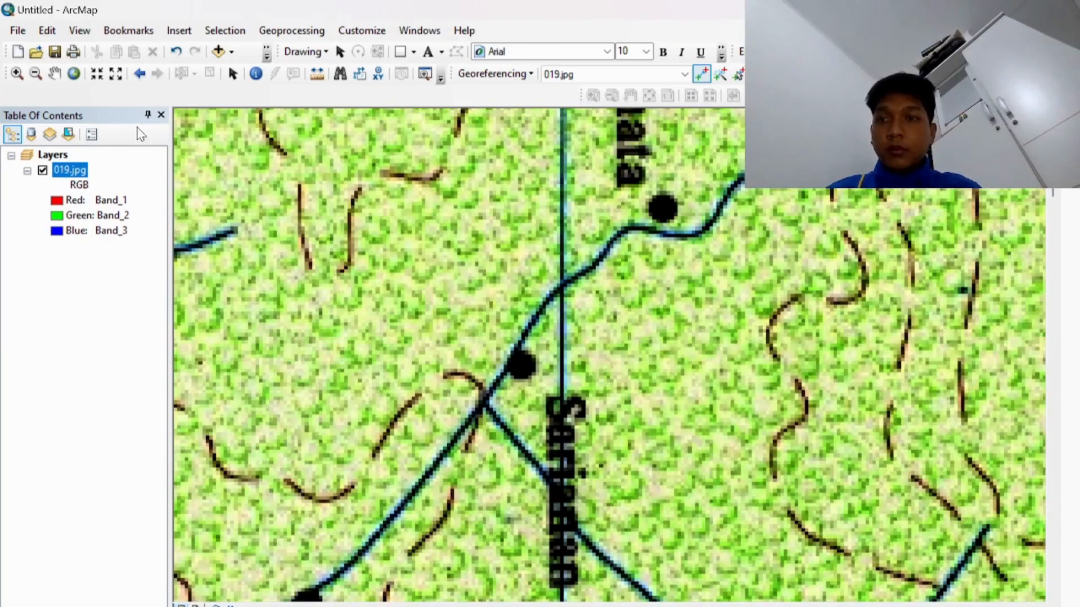
Step: Return to full extent, zoom onto the 124°20'00" T / 03°00'00" S corner, and place a control point
left_click(74, 74)
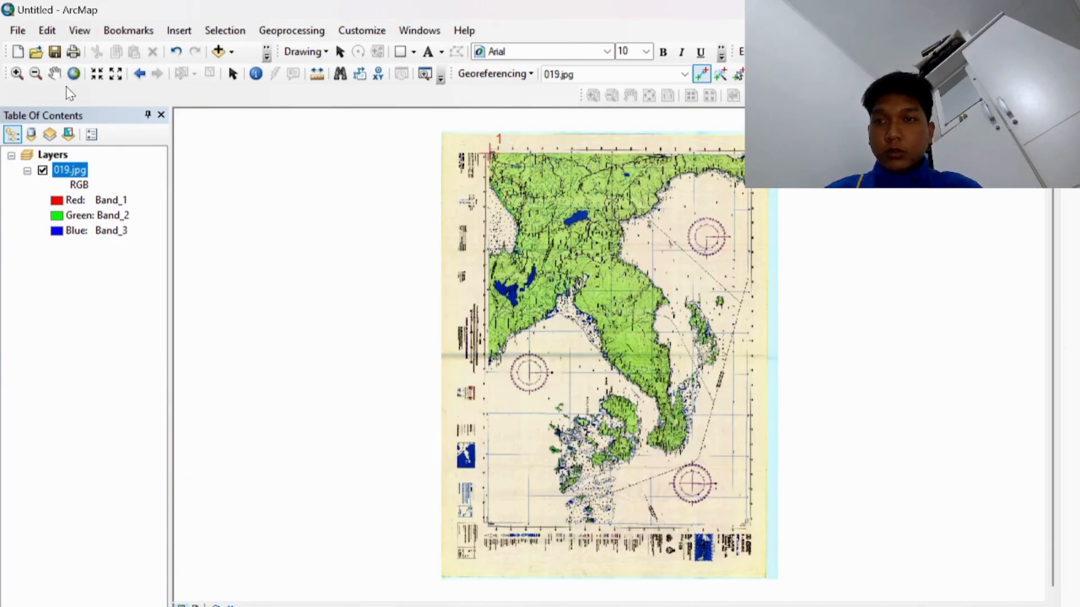
left_click(16, 77)
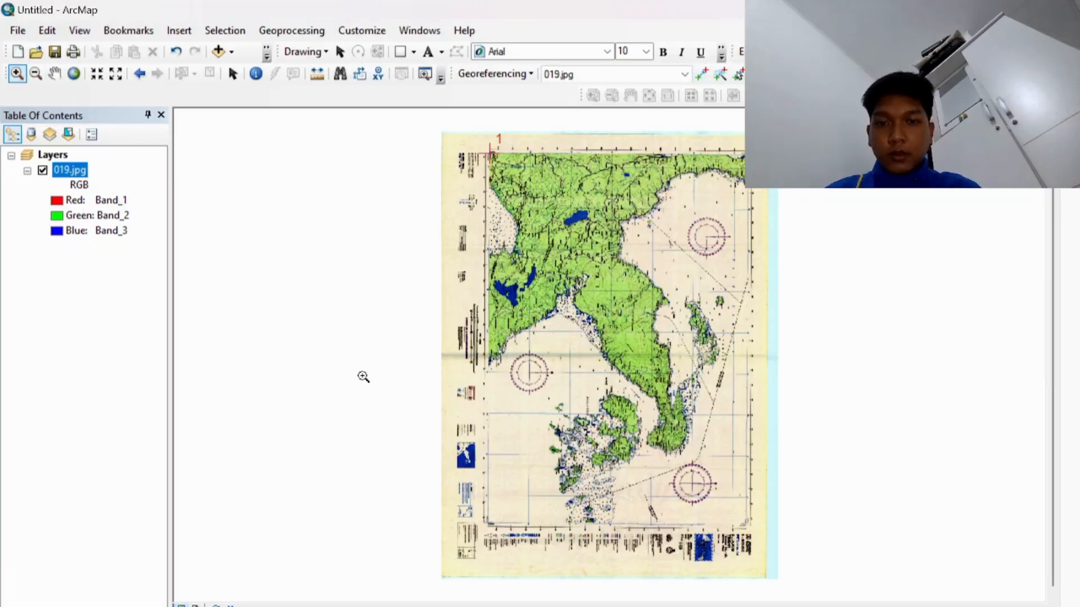
left_click(510, 550)
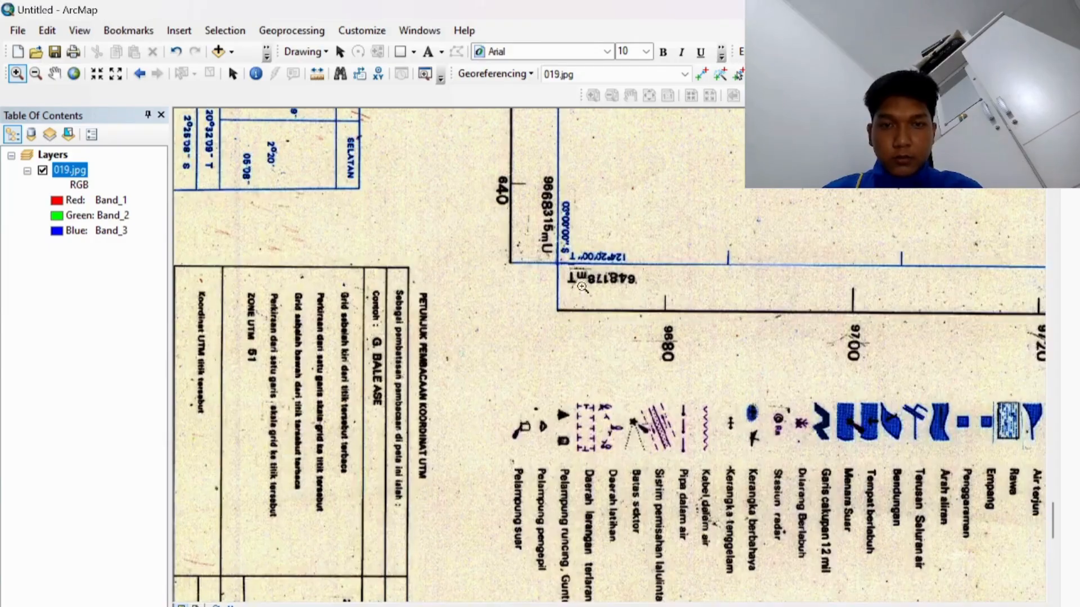
left_click_drag(541, 313, 648, 163)
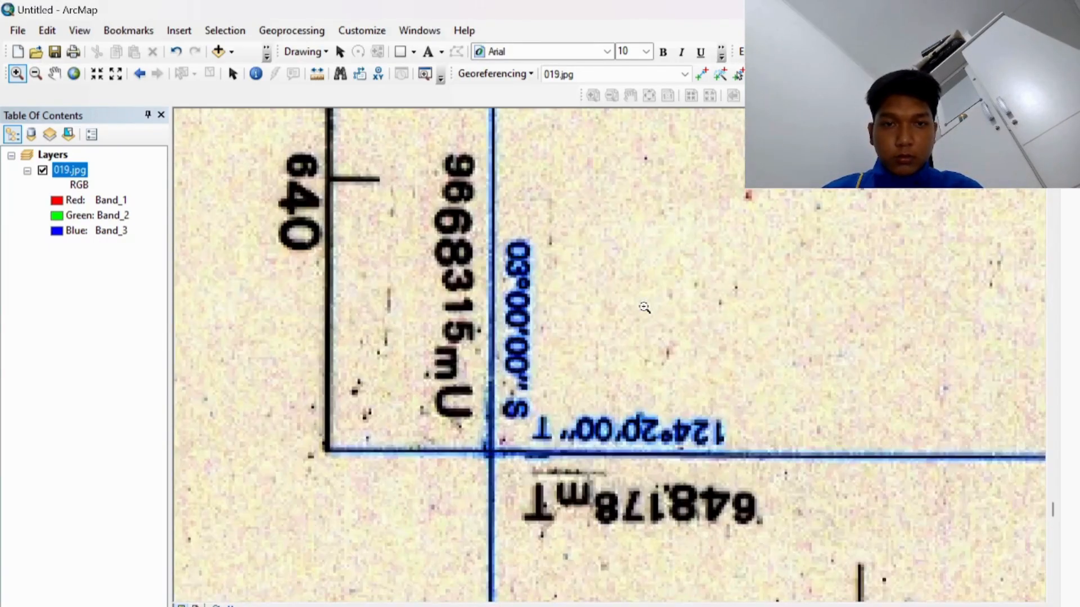
left_click(701, 73)
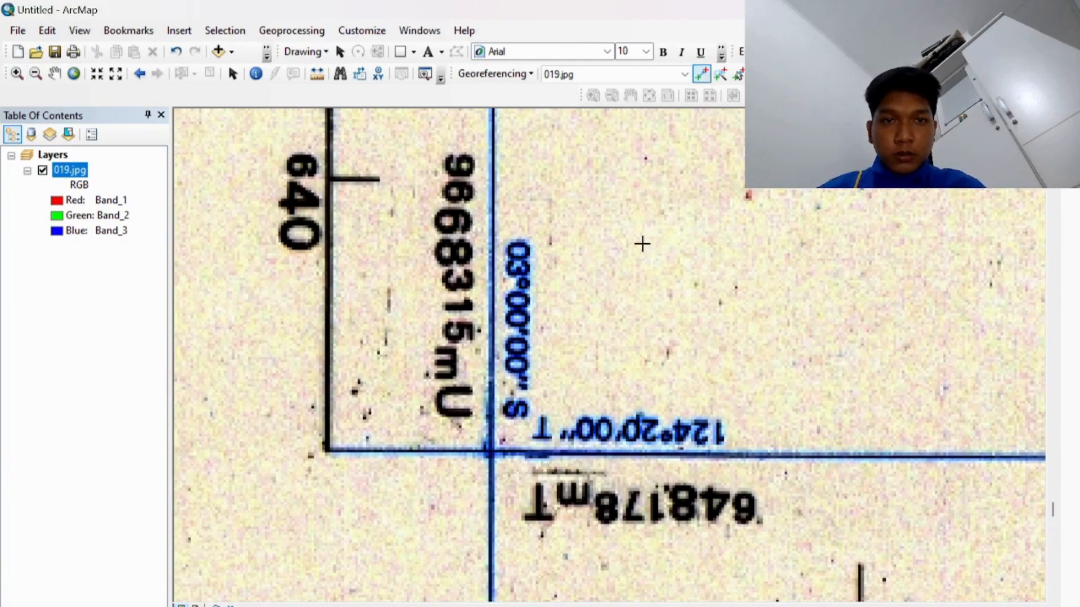
left_click(490, 451)
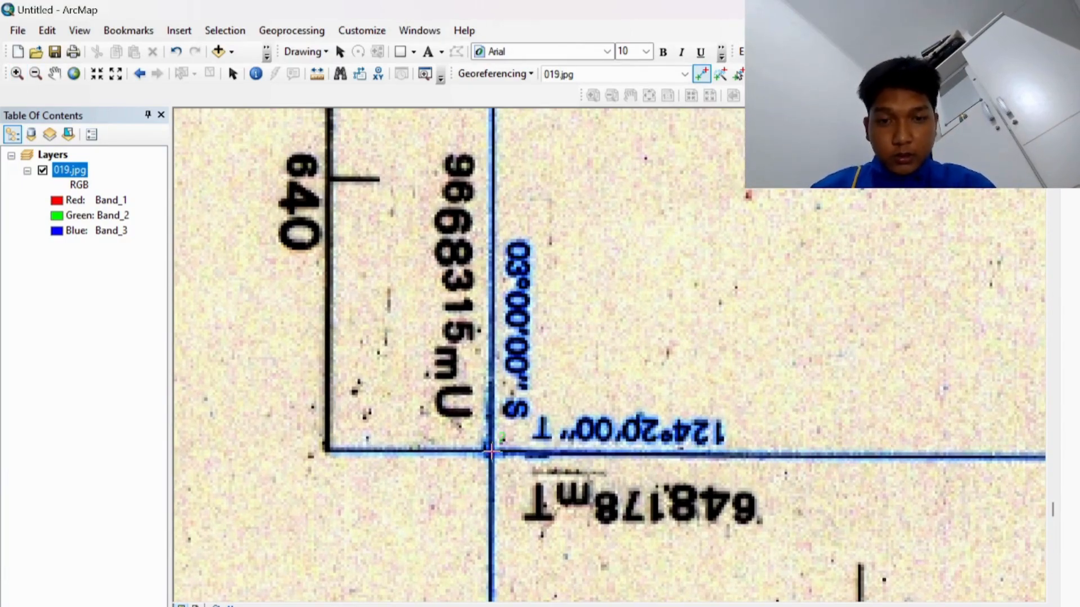
Step: Open DMS coordinate entry for the new point and set longitude 124°20'00" E
right_click(491, 452)
left_click(523, 482)
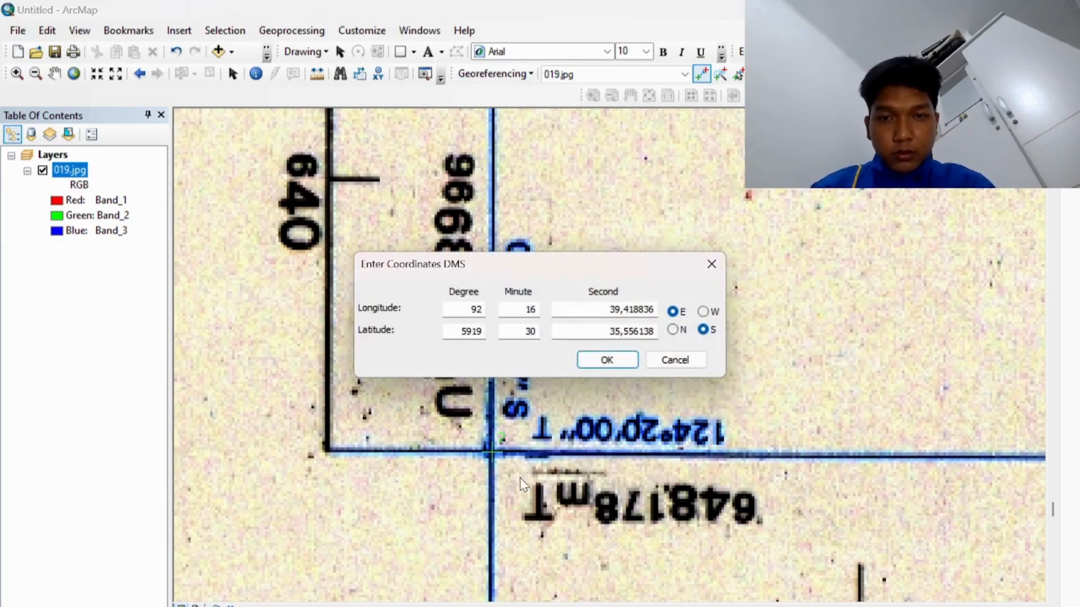
left_click_drag(568, 278, 805, 279)
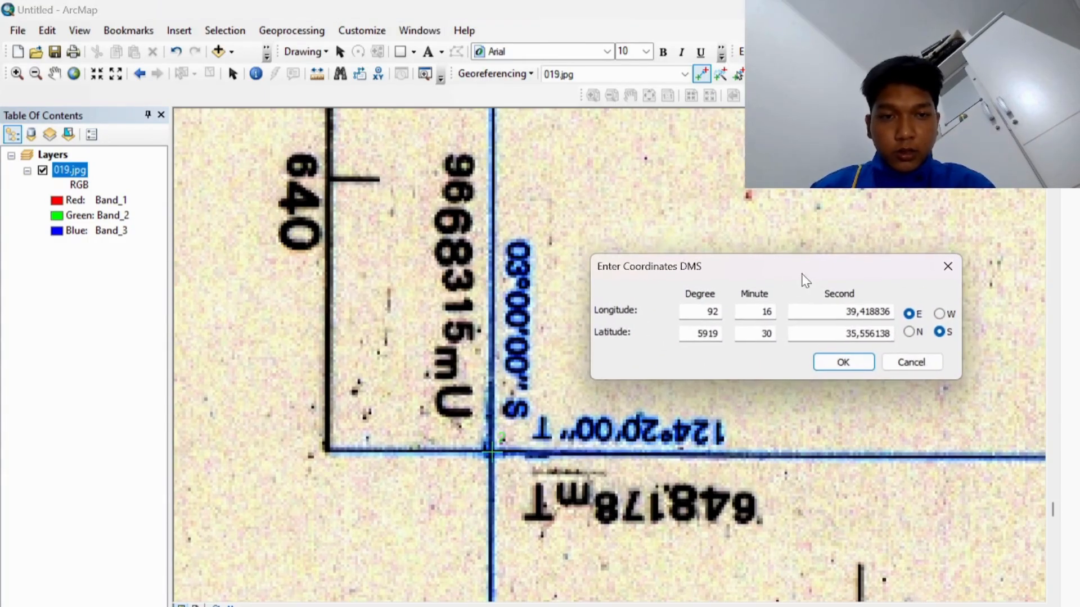
double_click(720, 311)
key("BackSpace")
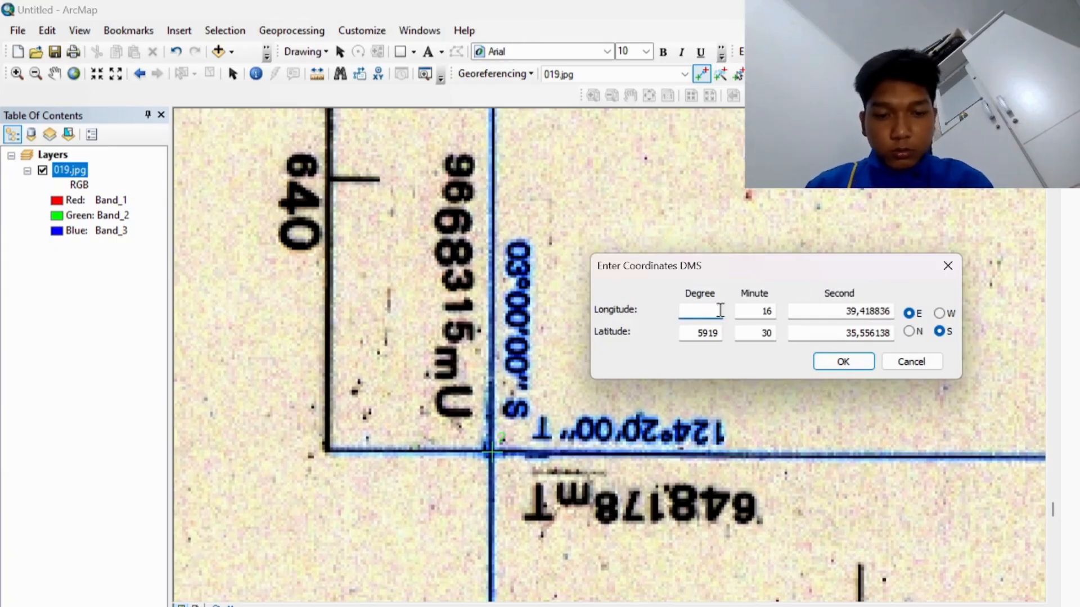
type("124")
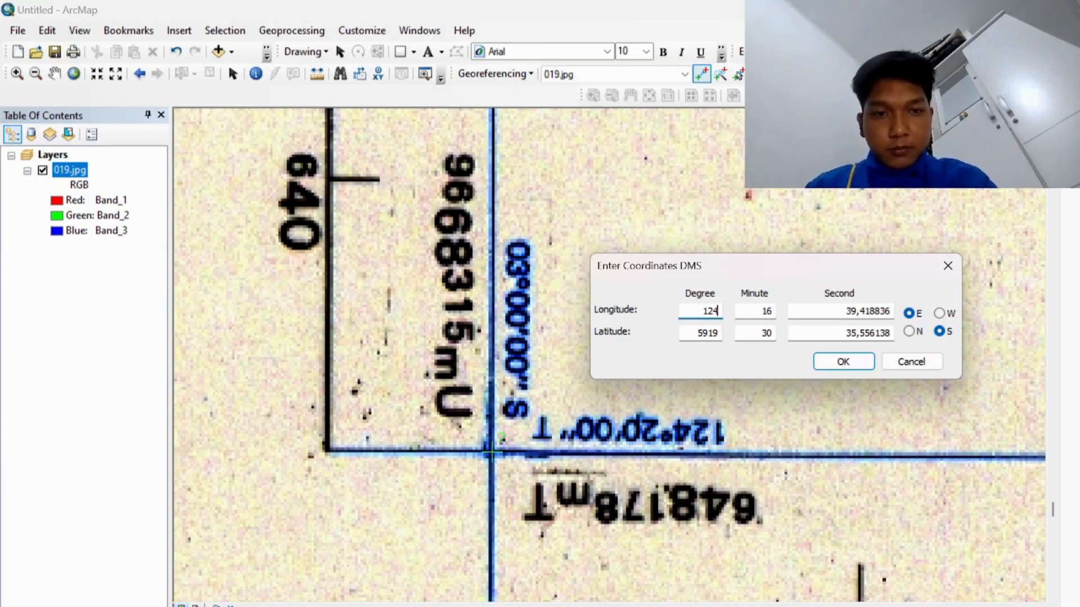
left_click(772, 312)
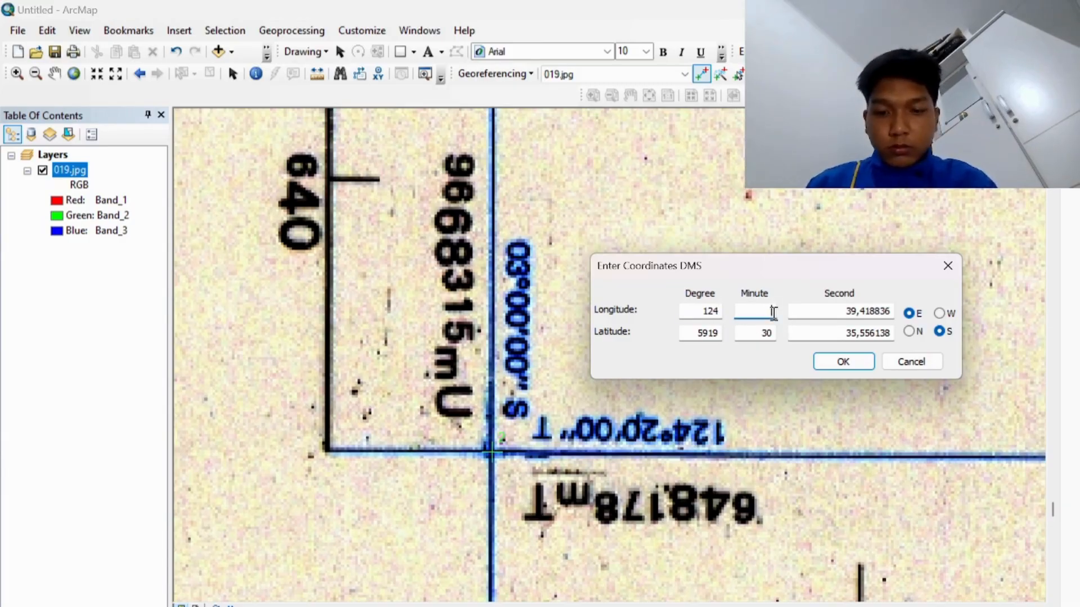
double_click(894, 313)
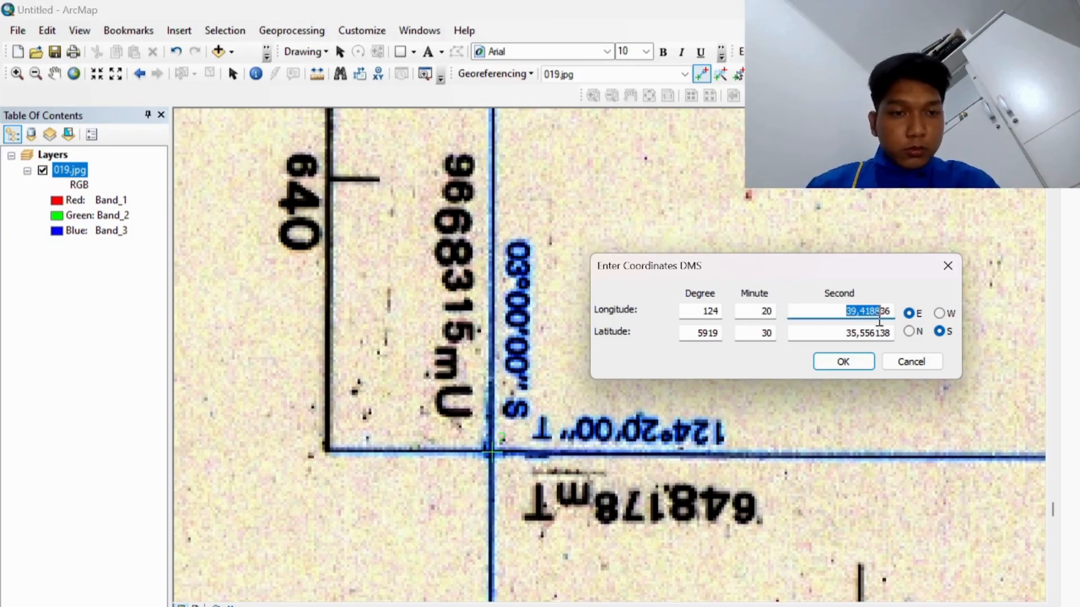
type("00")
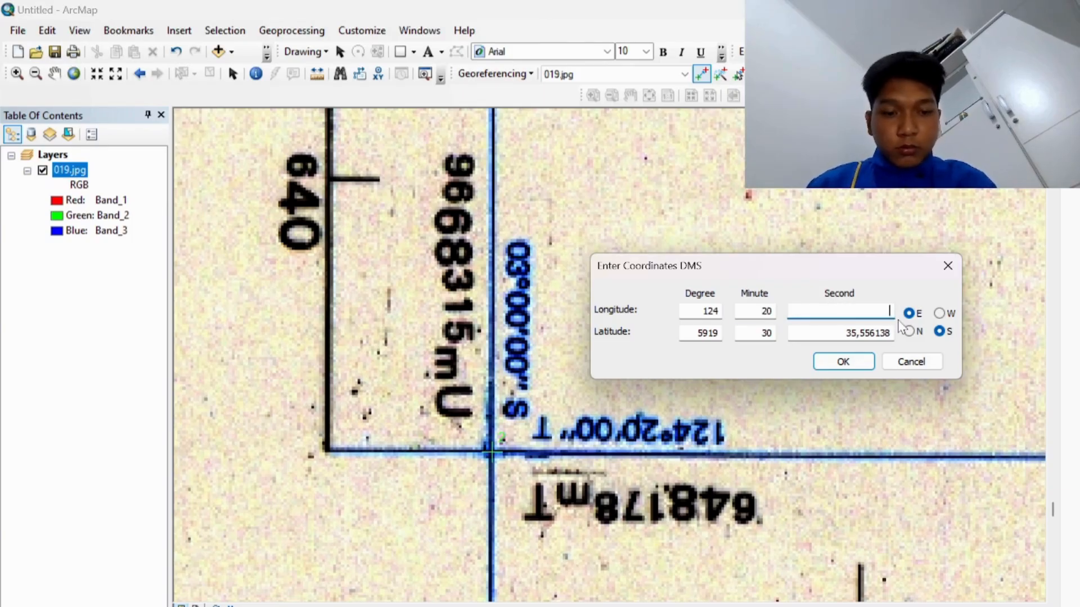
Step: Set the point's latitude to 03°00'00" S and confirm the coordinates
double_click(852, 332)
key("BackSpace")
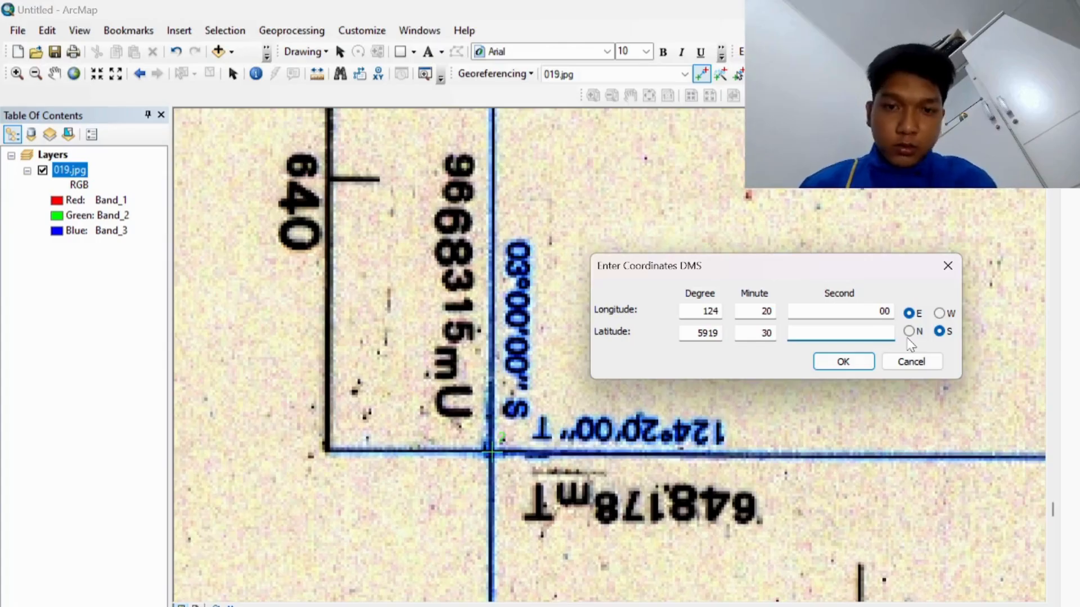
type("00")
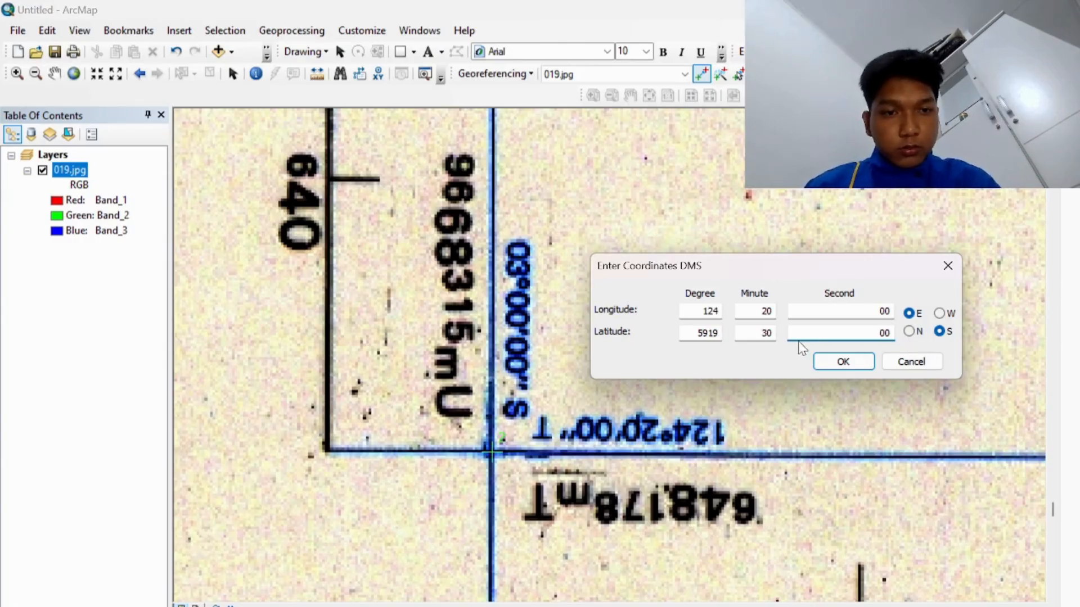
left_click(770, 334)
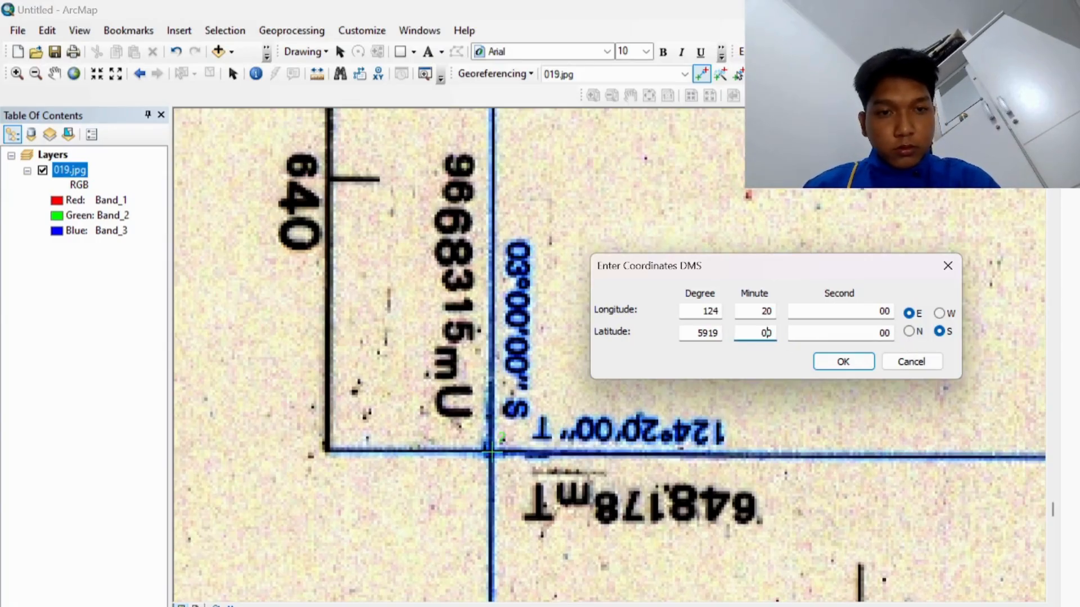
double_click(698, 332)
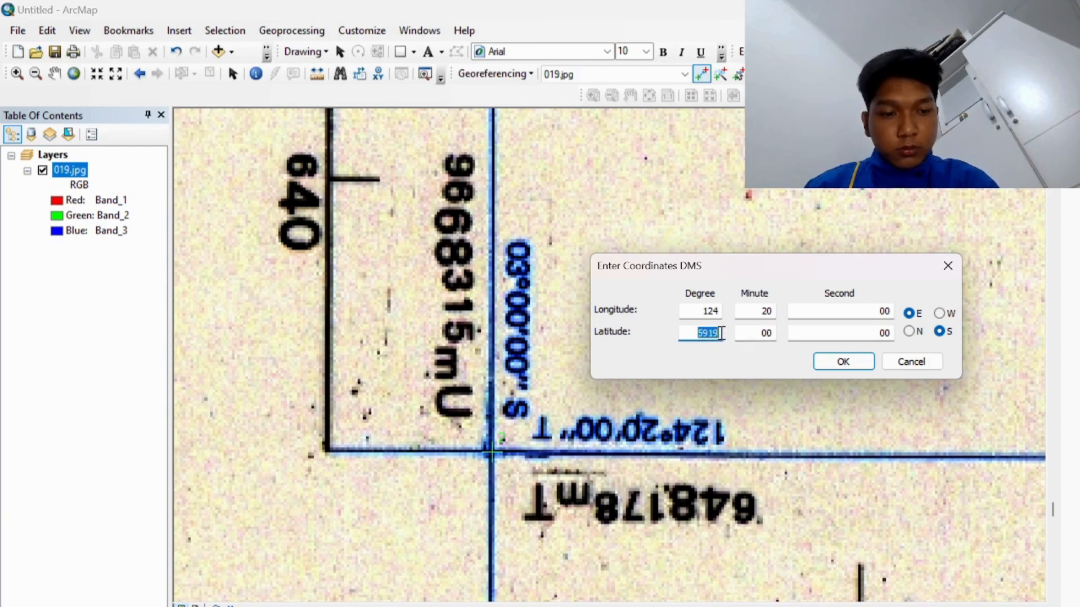
key("BackSpace")
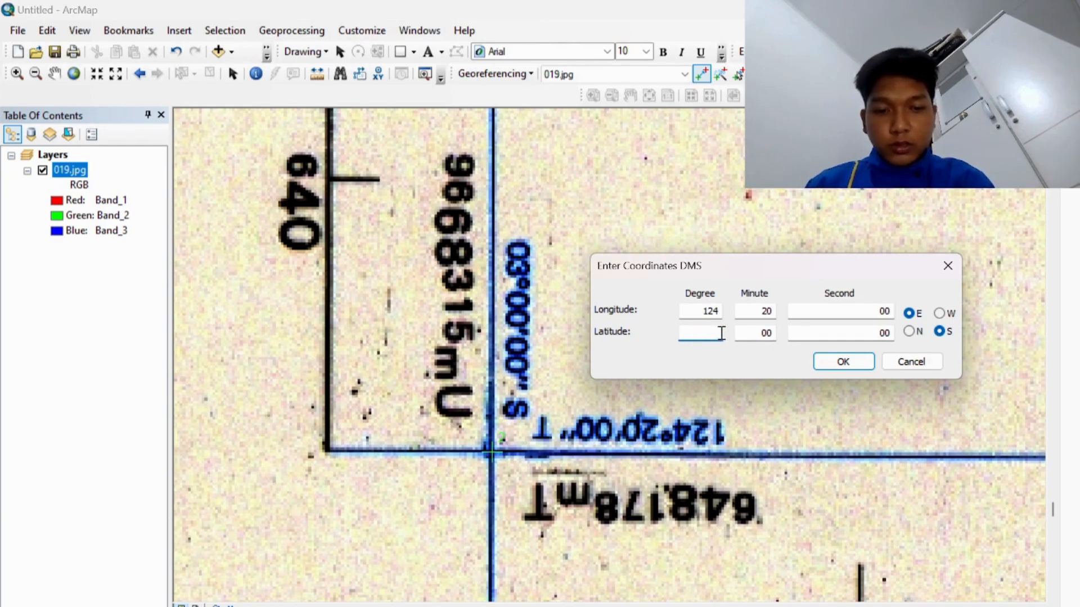
left_click(844, 361)
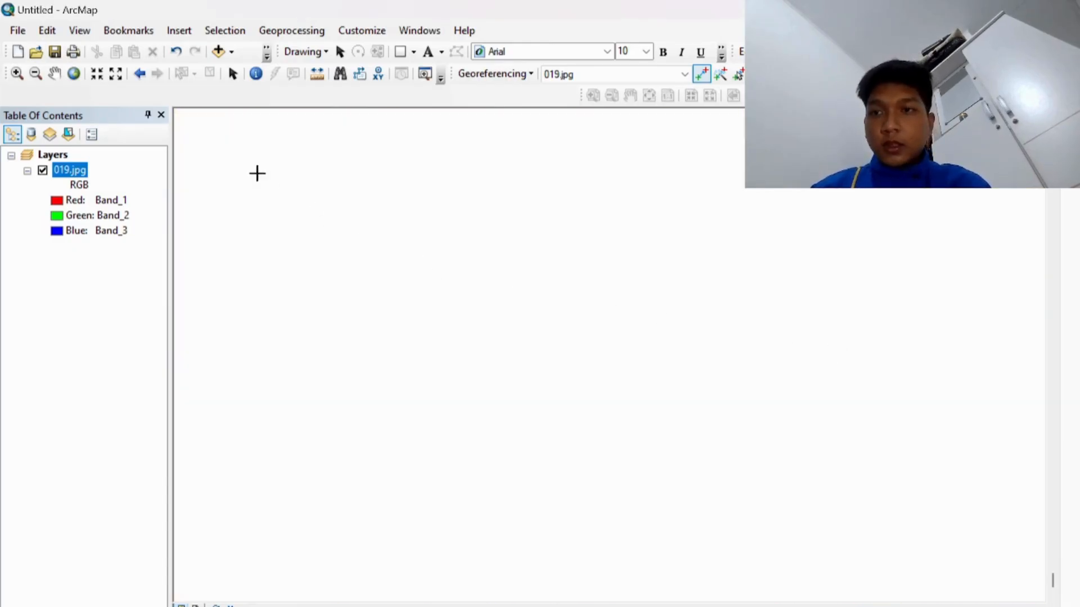
Step: Return to full extent and zoom onto the top-right 124°20'00" T / 00°10'00" U grid corner
left_click(73, 73)
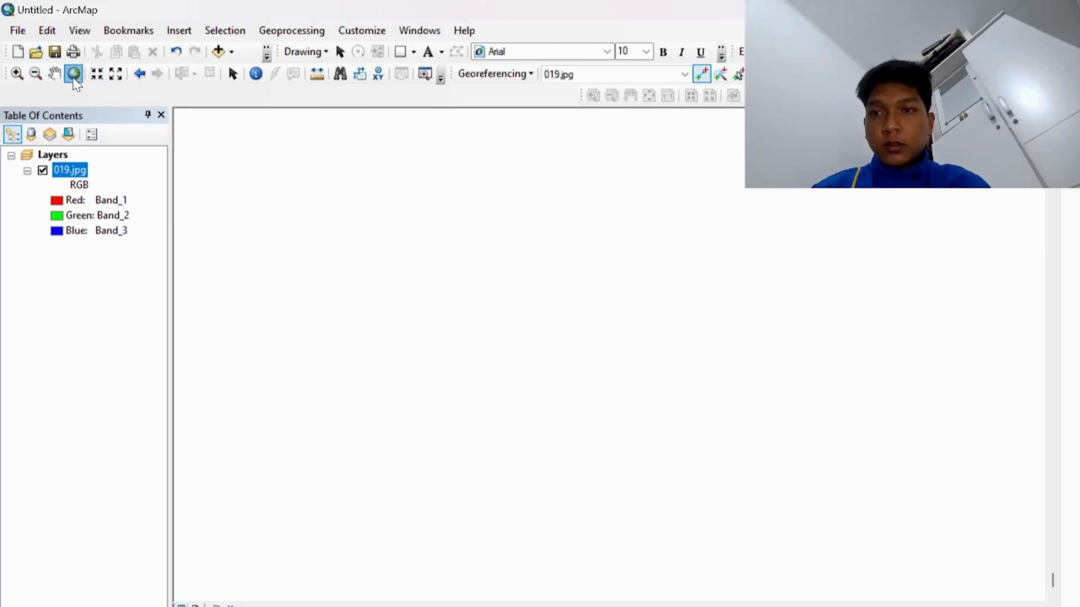
left_click(17, 73)
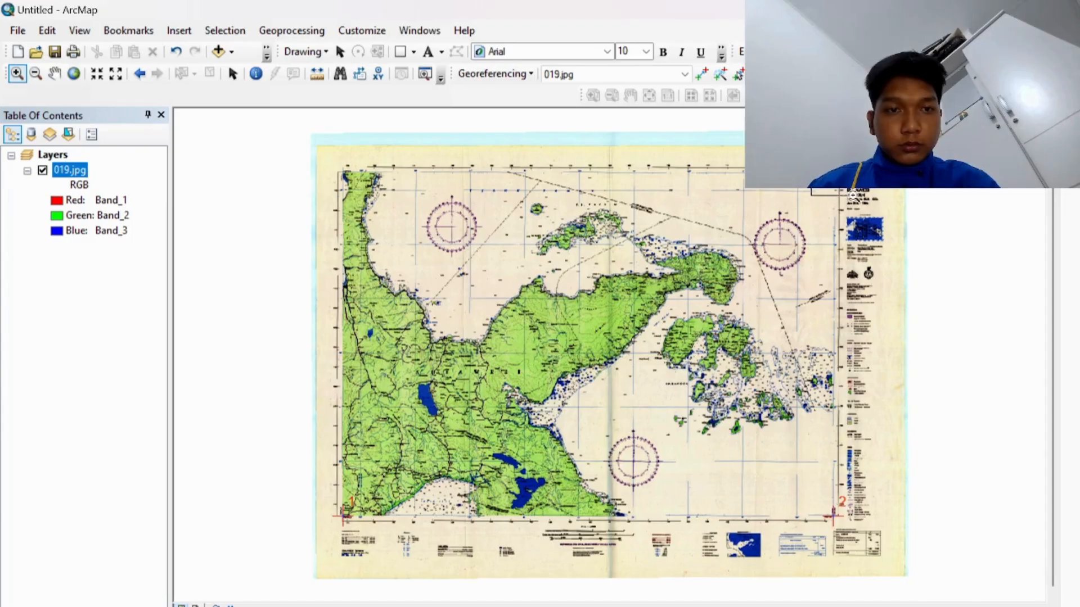
left_click_drag(853, 195, 839, 188)
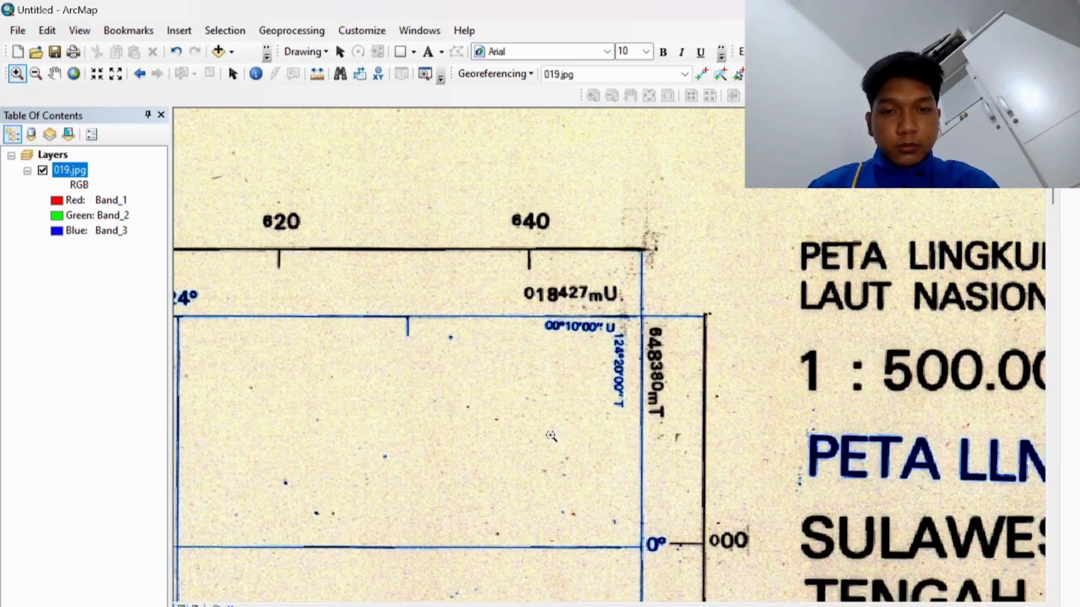
scroll(706, 437, "up", 5)
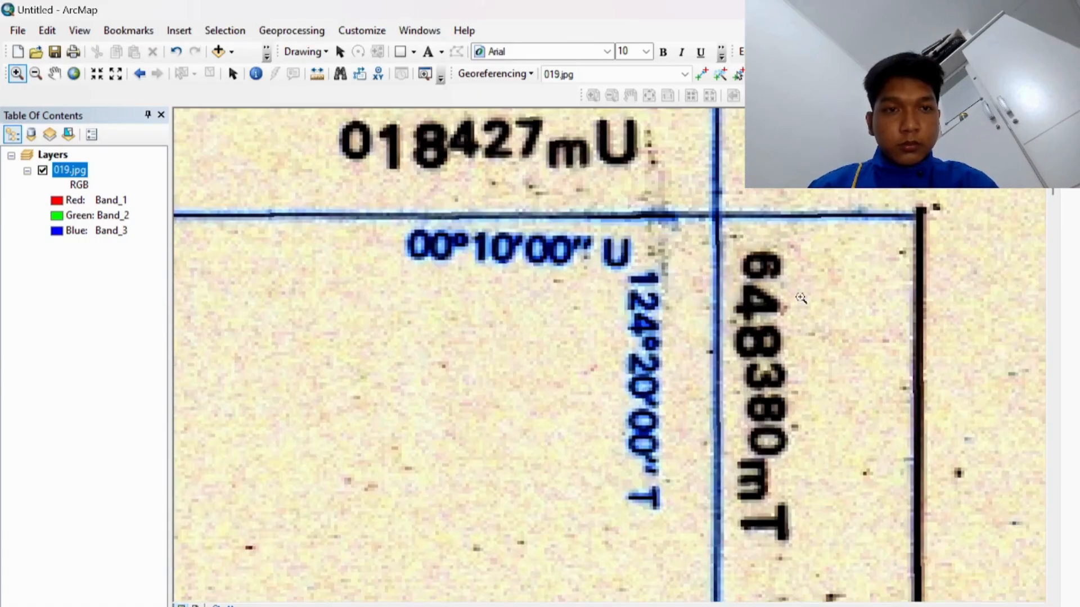
left_click(701, 74)
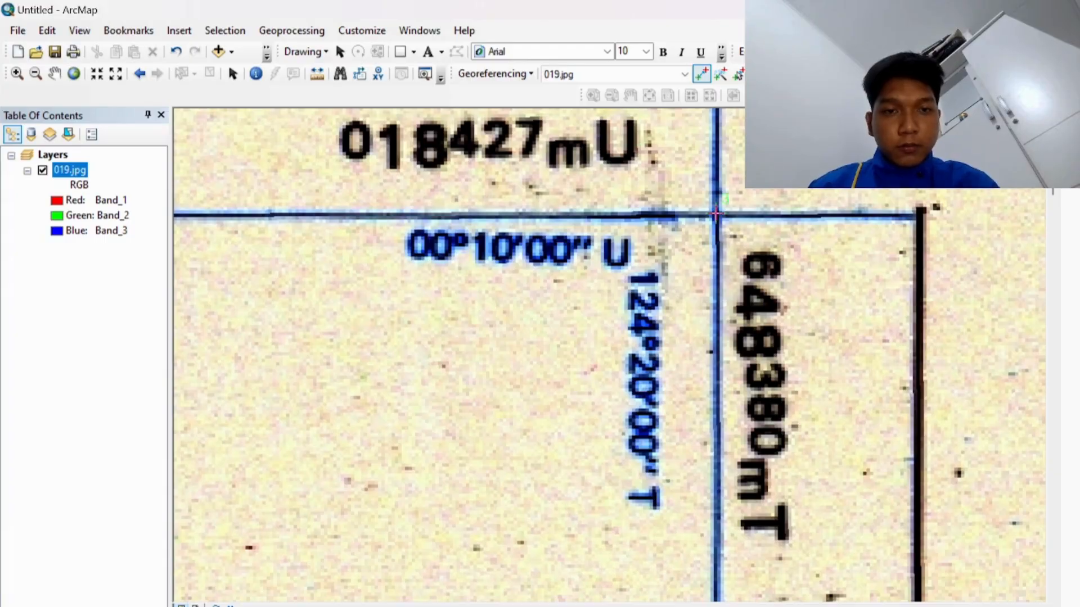
Step: Open DMS coordinate entry for the top-right point and set longitude 124°20'00" E
right_click(715, 213)
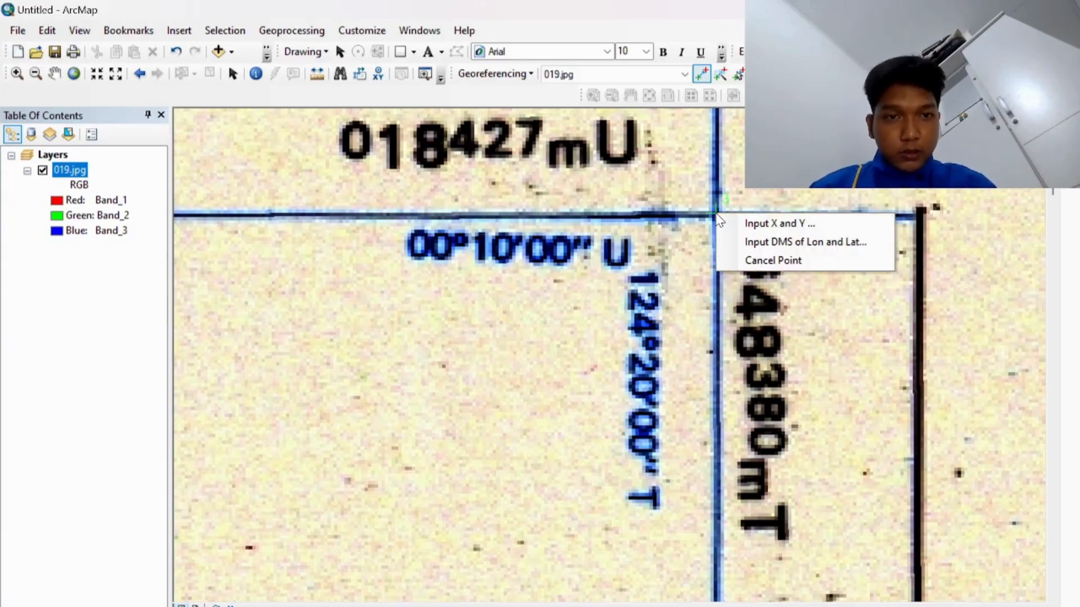
left_click(748, 242)
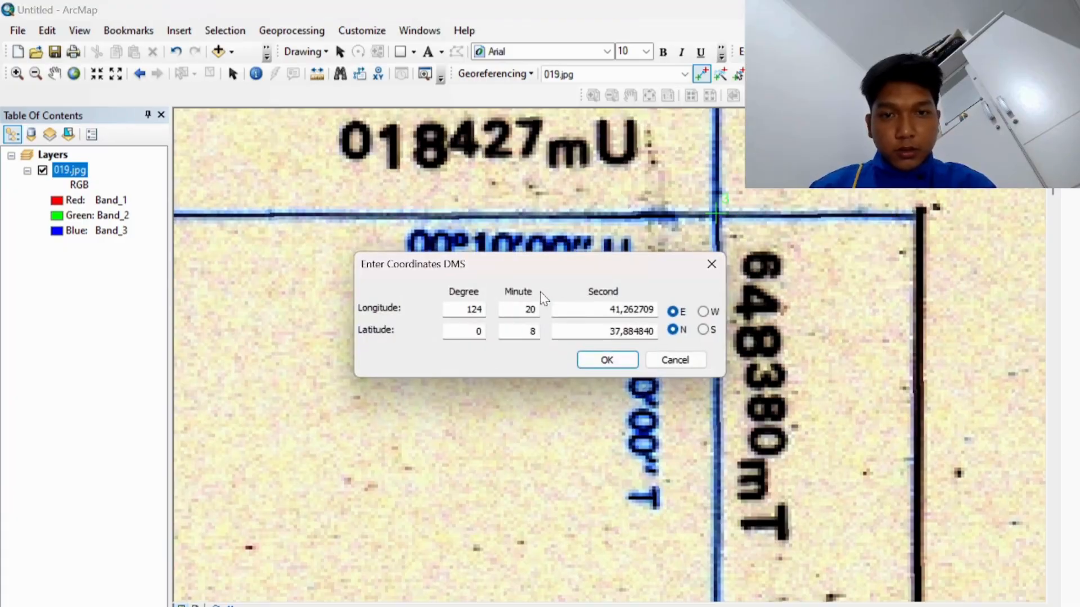
left_click_drag(557, 267, 419, 353)
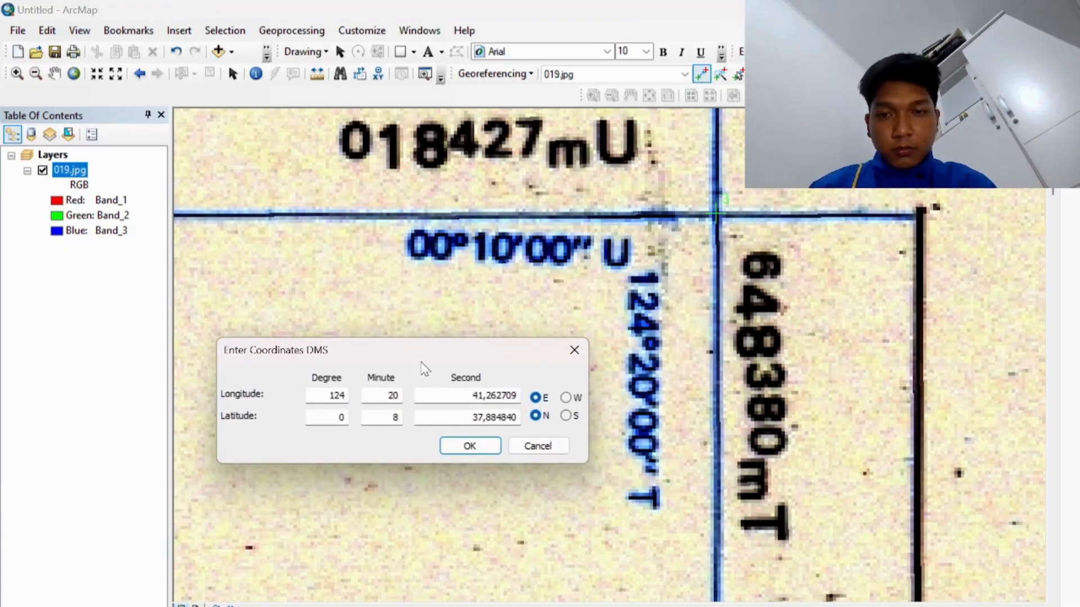
left_click(345, 398)
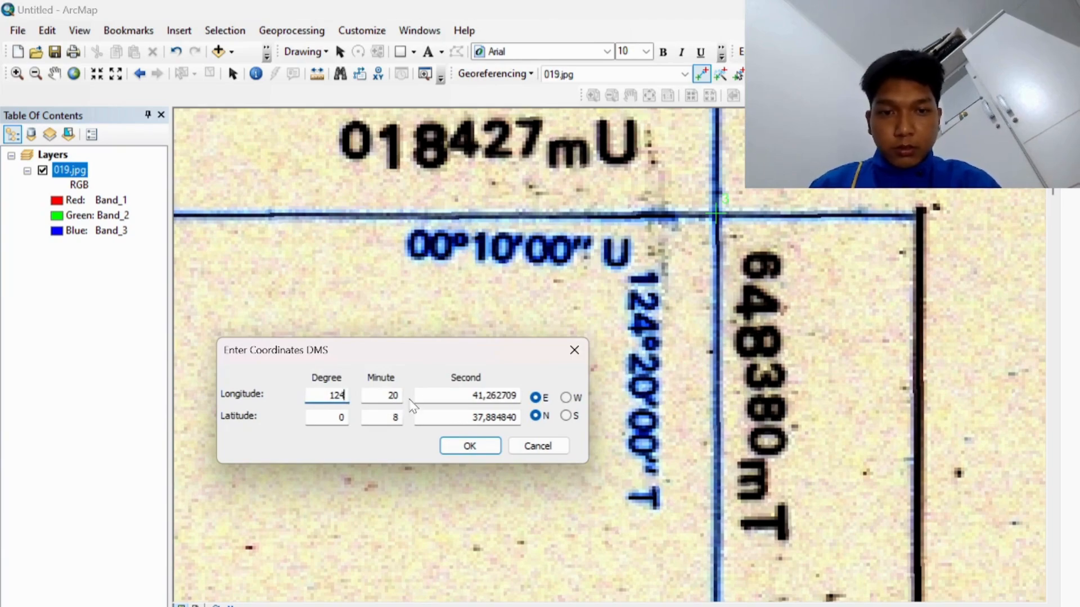
left_click_drag(478, 395, 524, 406)
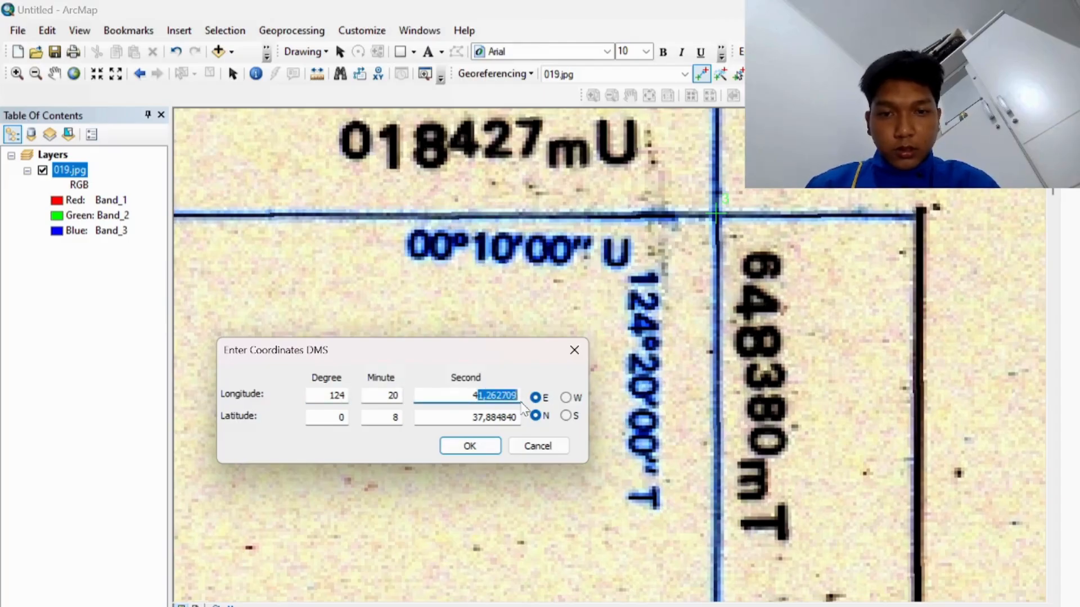
key("BackSpace")
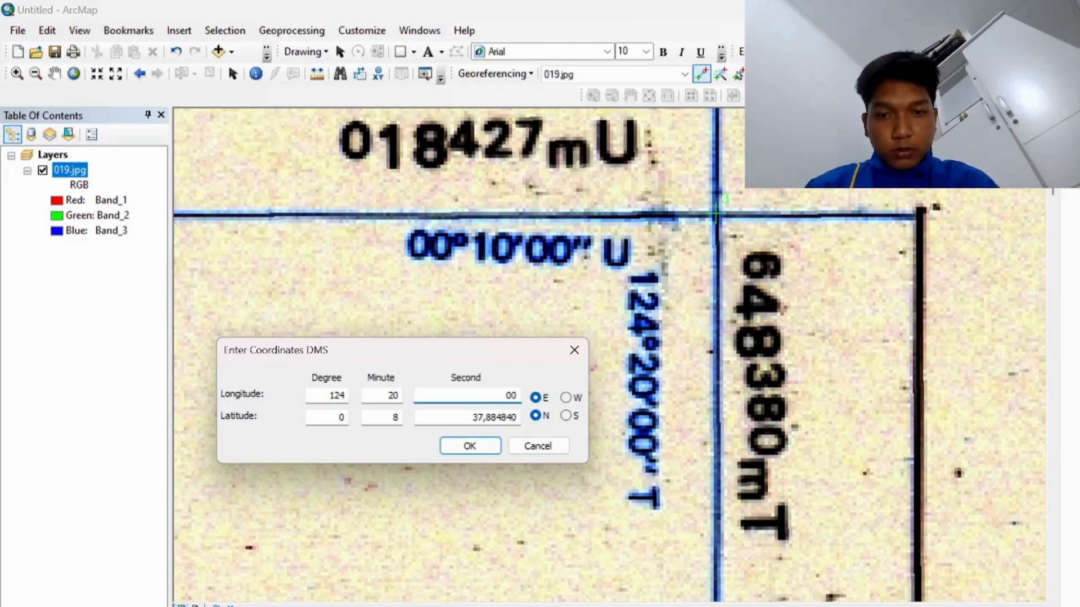
Step: Set the point's latitude to 00°10'00" S and confirm the coordinates
left_click_drag(472, 419, 518, 419)
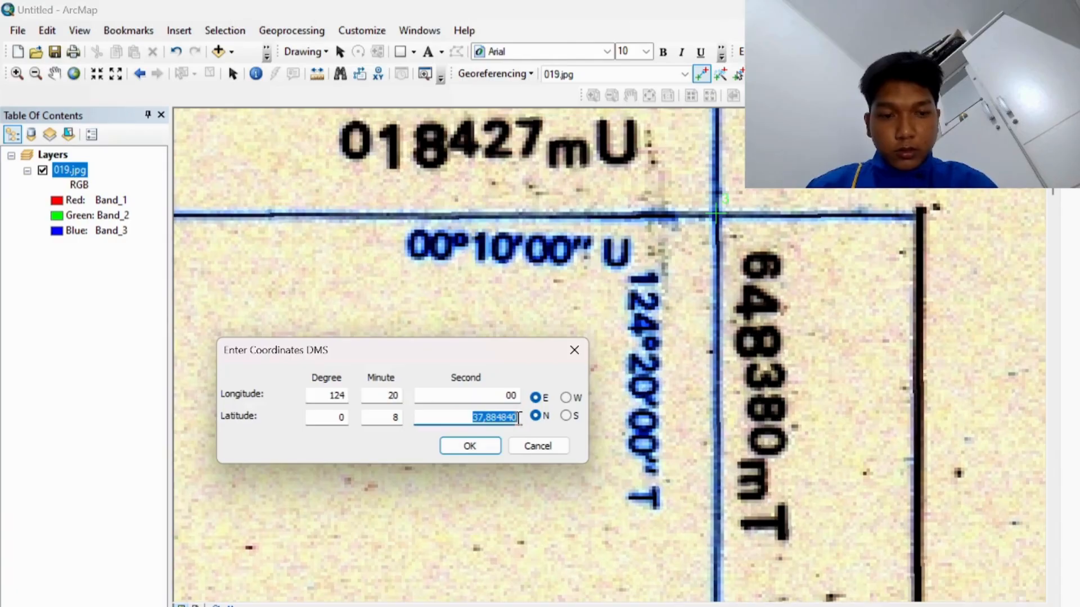
key("BackSpace")
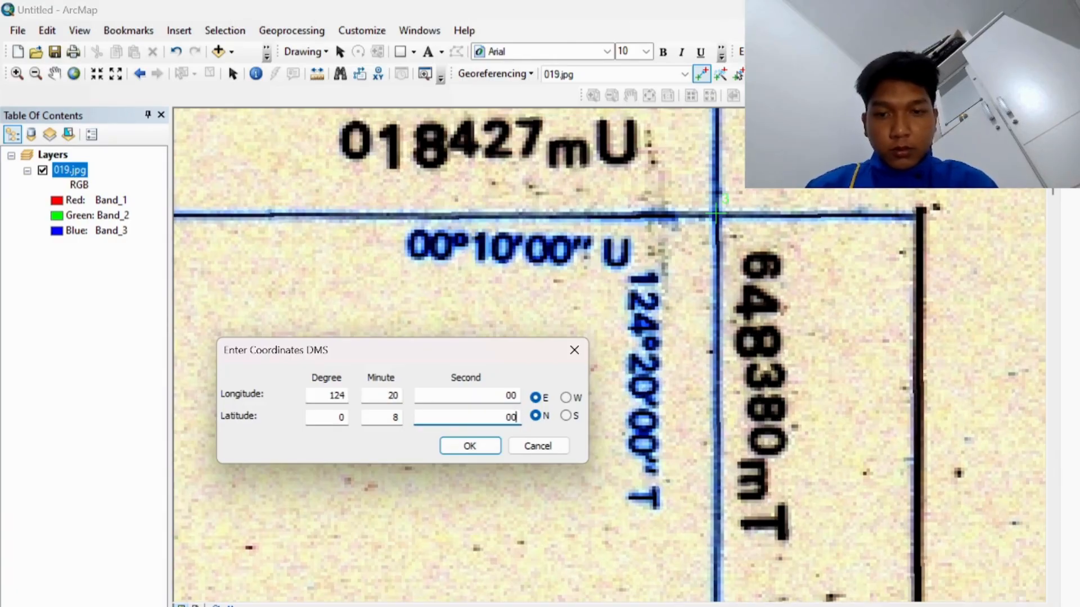
double_click(396, 417)
key("BackSpace")
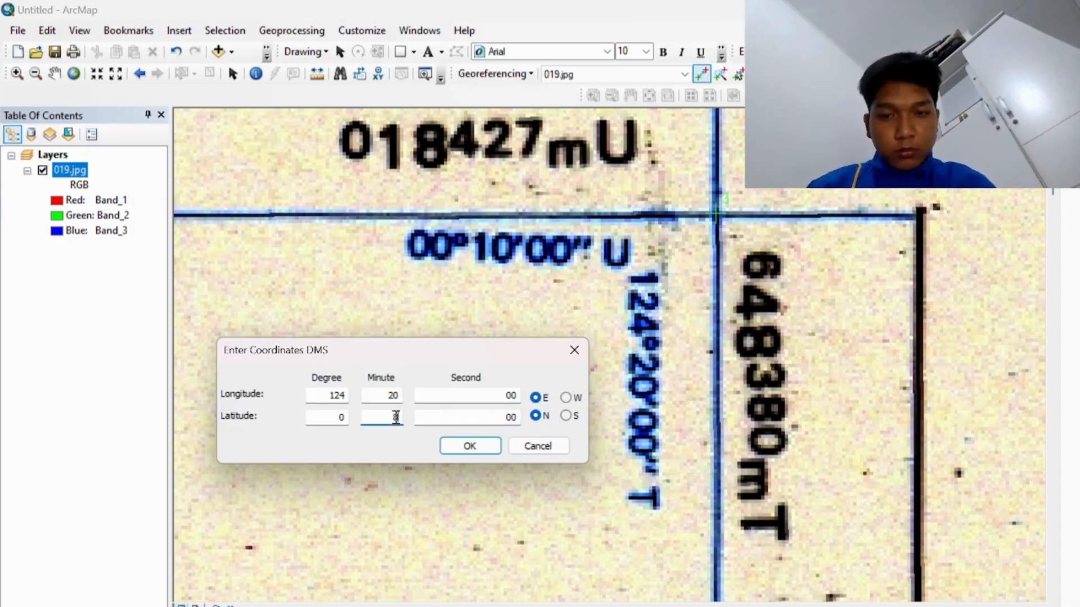
key("BackSpace")
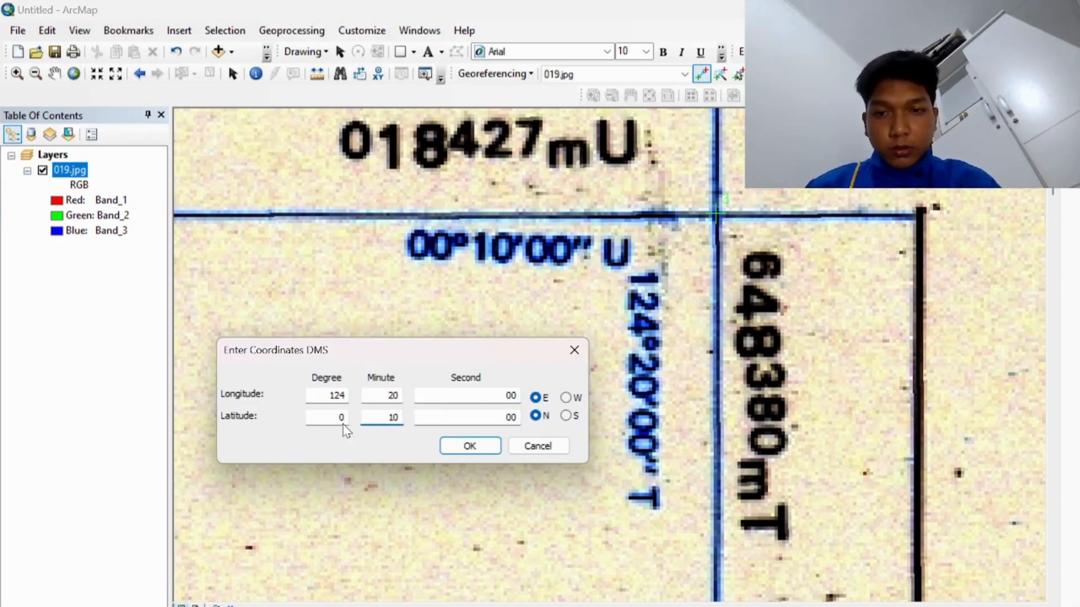
left_click(346, 418)
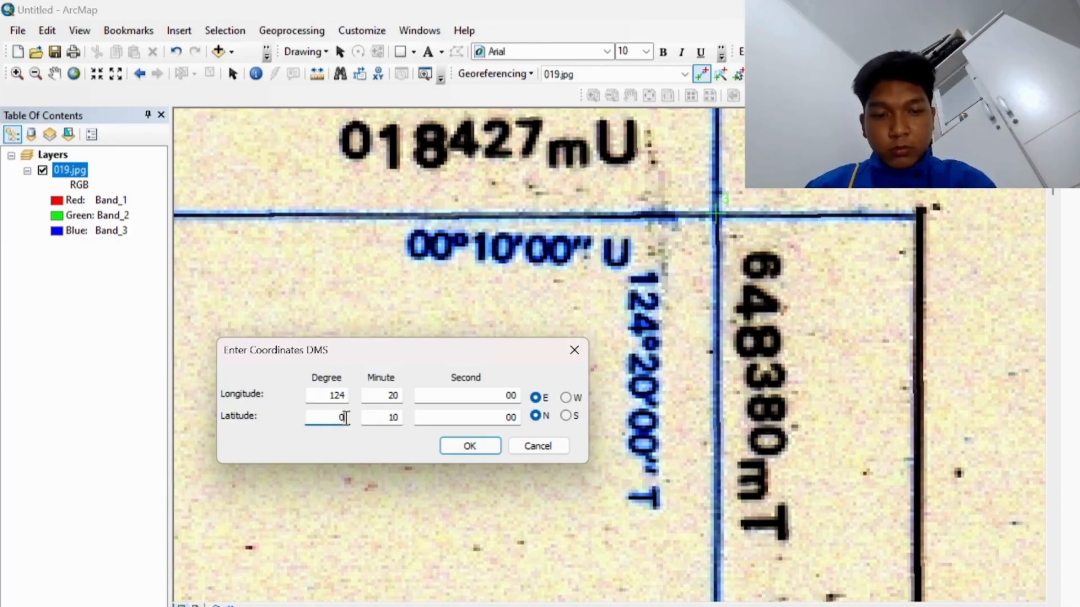
left_click(567, 416)
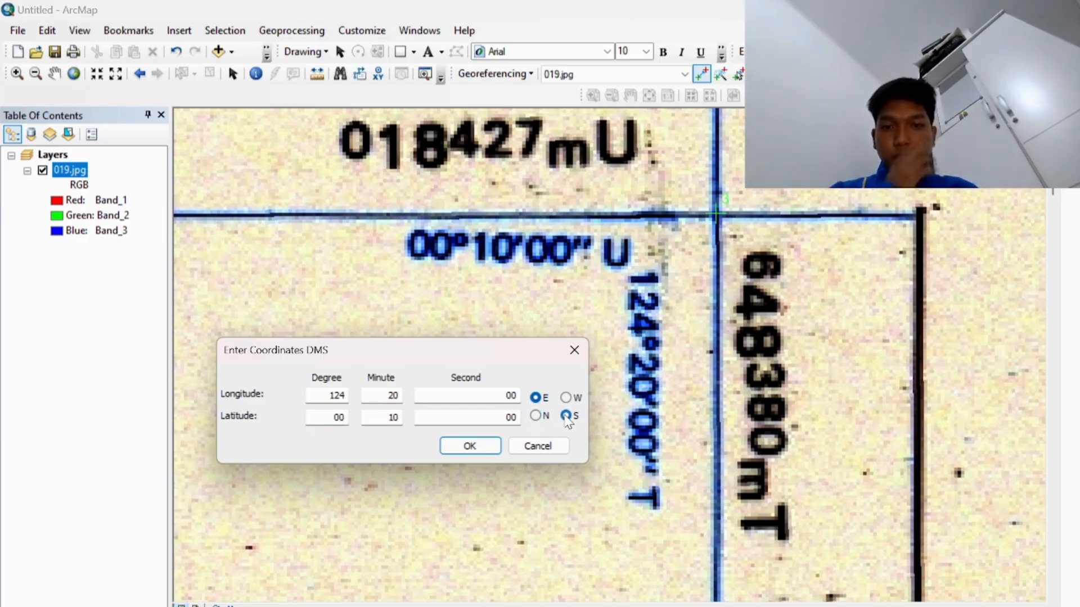
left_click(472, 446)
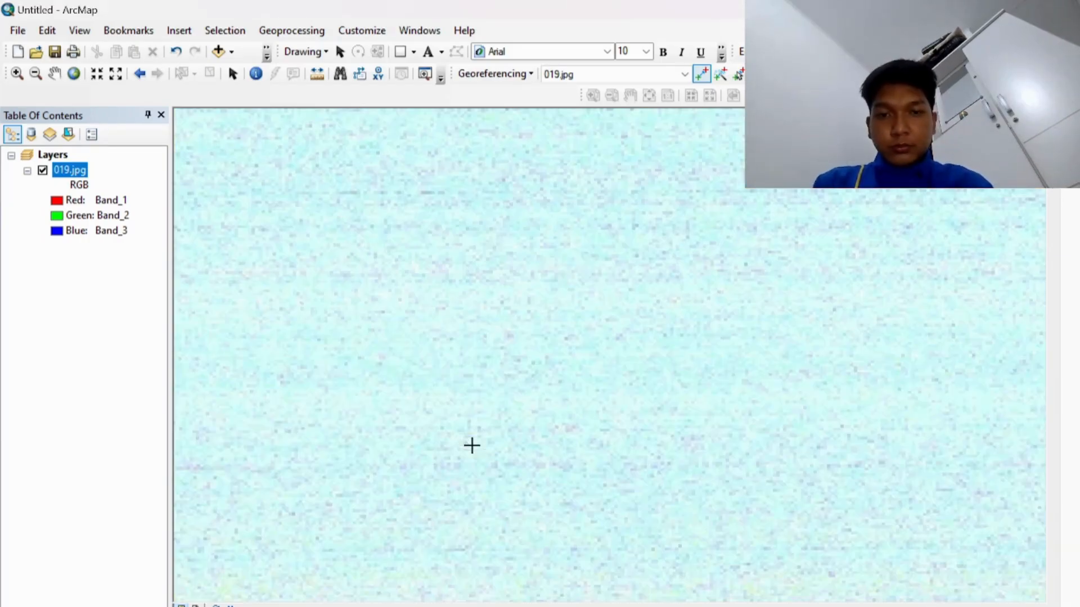
Step: Return to full extent and zoom onto the top-left 00°10'00" U grid corner near Pinipao
left_click(74, 73)
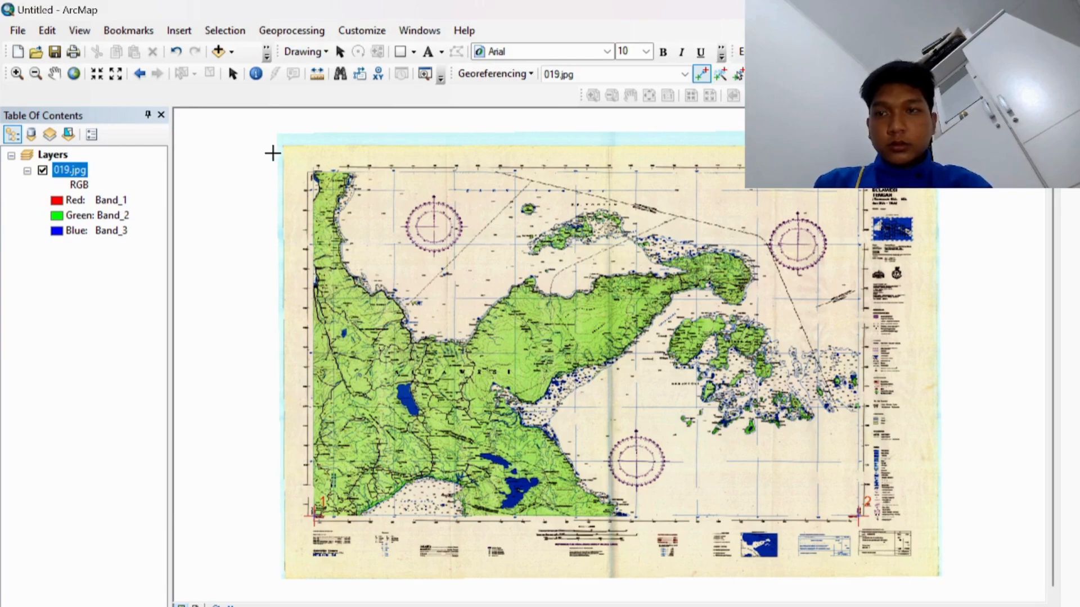
left_click(17, 75)
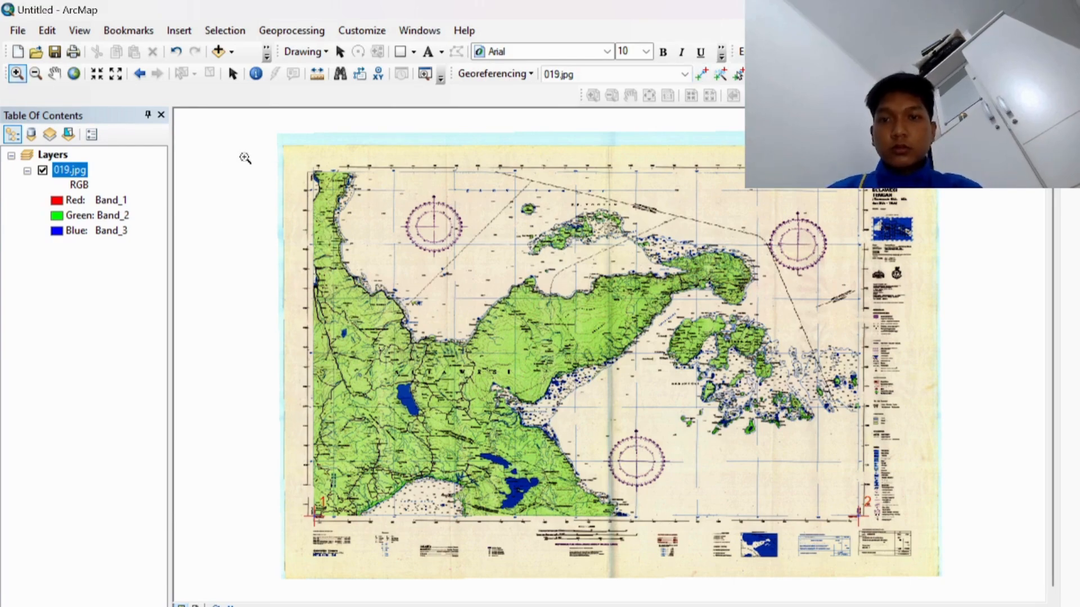
left_click_drag(289, 164, 344, 213)
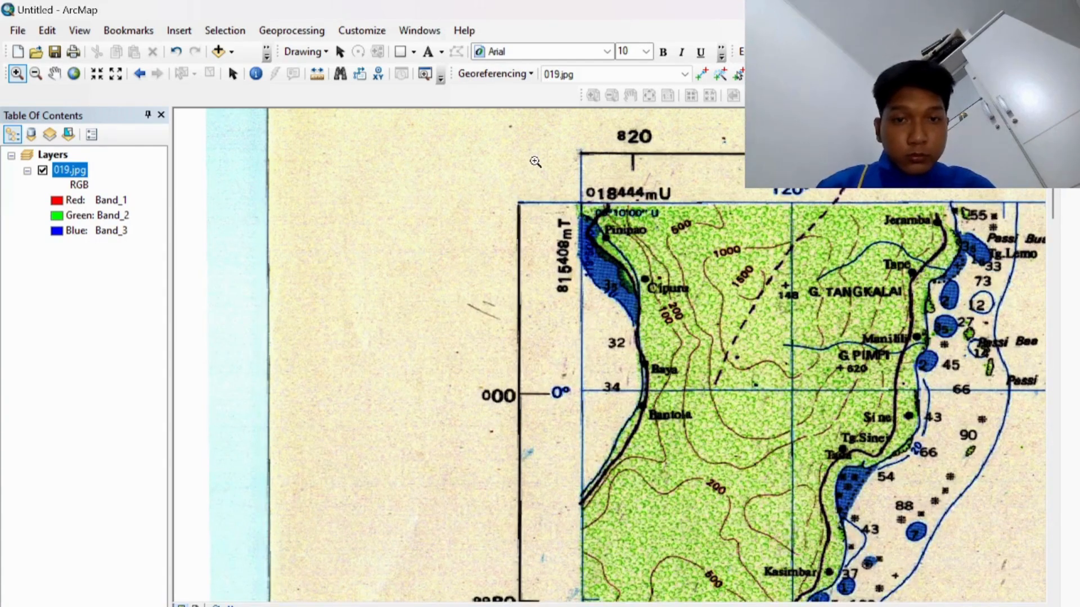
left_click_drag(534, 162, 693, 287)
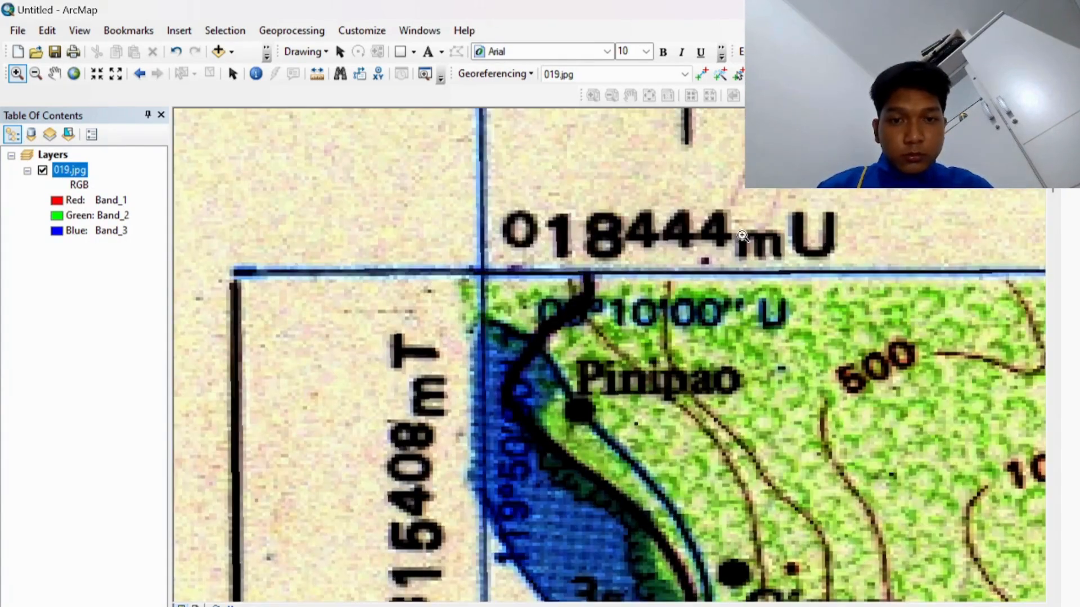
left_click(702, 74)
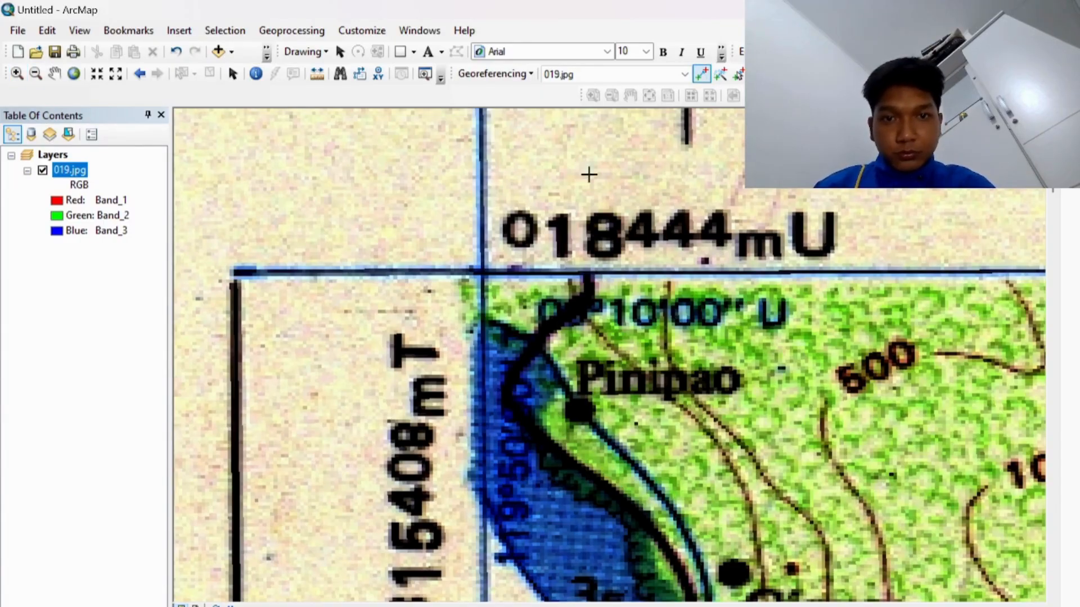
Step: Place a control point on the top-left grid intersection and set its longitude to 119°50'00" E
left_click(484, 271)
right_click(484, 270)
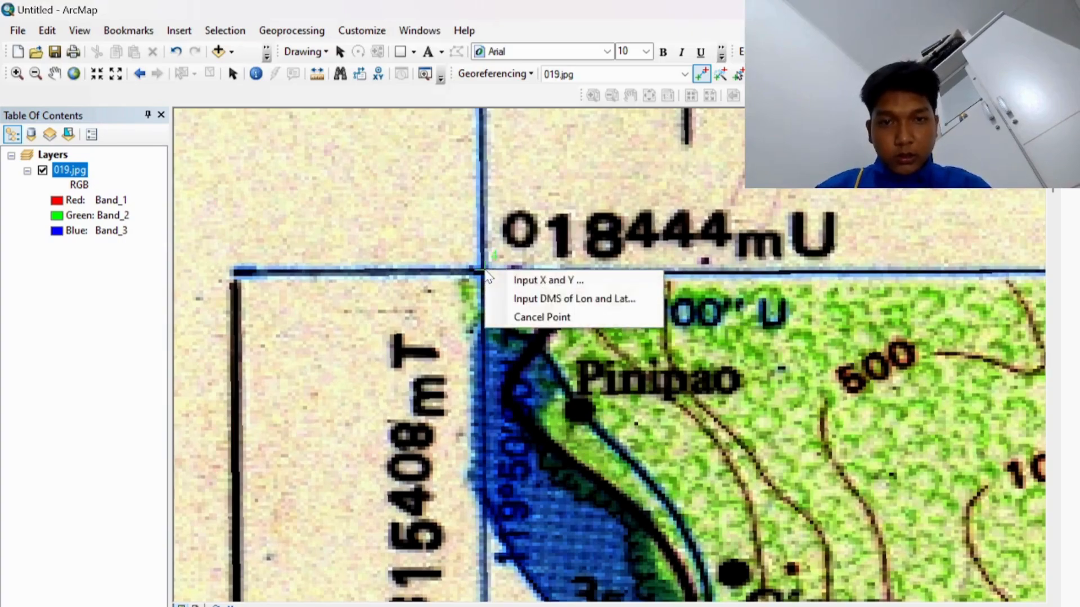
left_click(514, 294)
left_click_drag(545, 269, 770, 376)
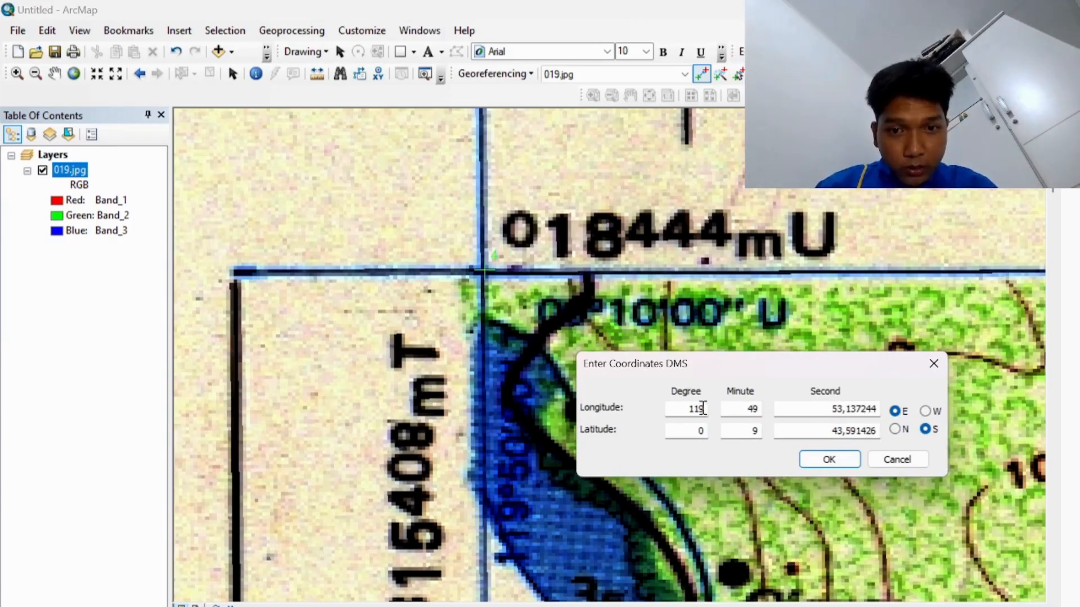
left_click(757, 409)
key("BackSpace")
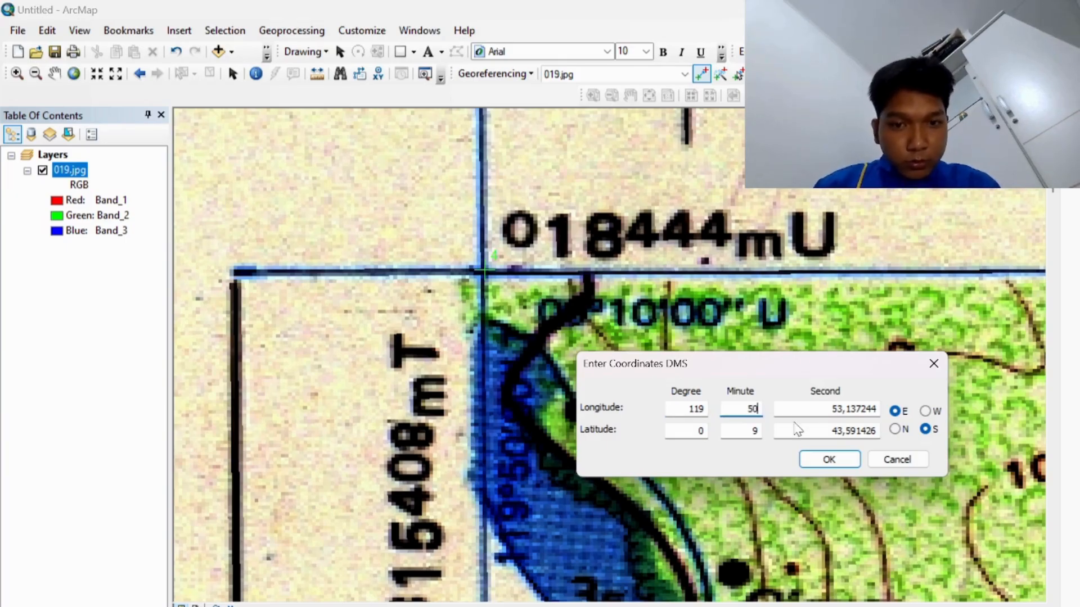
type("50")
left_click(838, 411)
left_click_drag(837, 409, 886, 411)
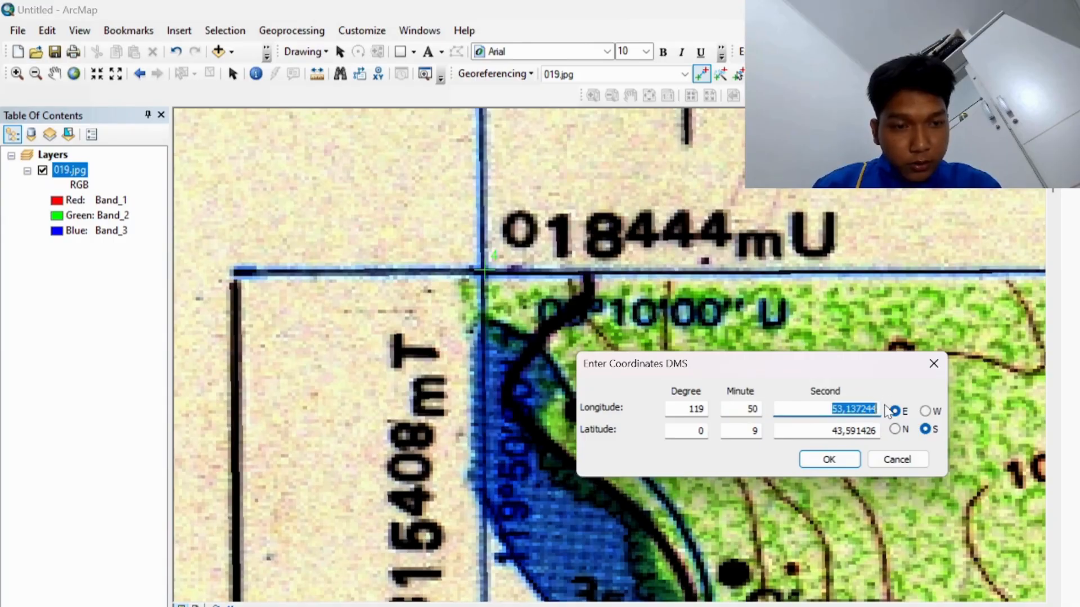
key("BackSpace")
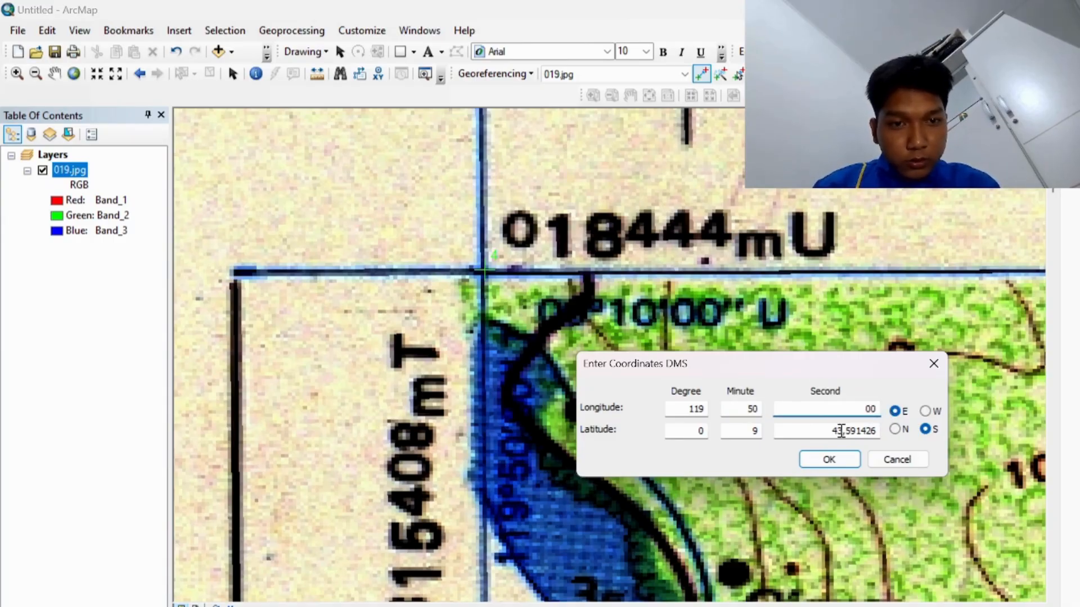
Step: Set the top-left point's latitude to 00°10'00" S
left_click_drag(830, 435, 883, 434)
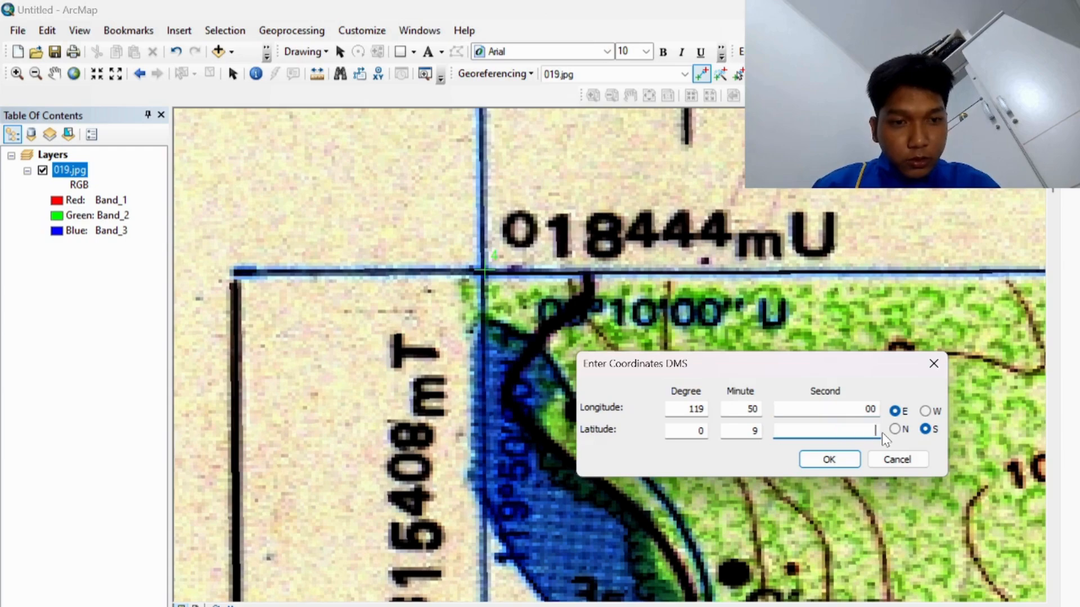
type("00")
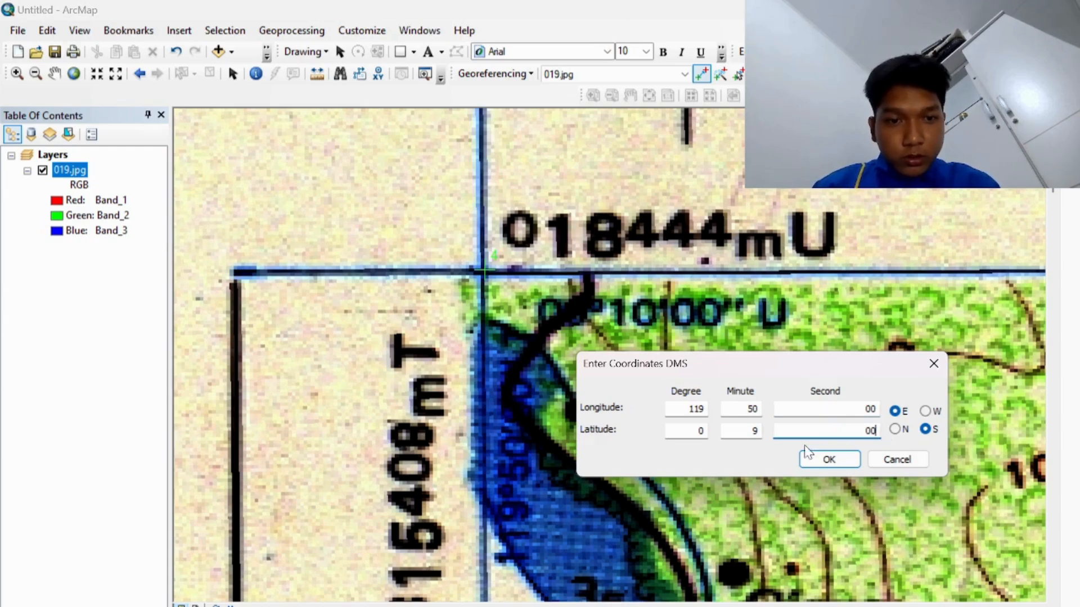
left_click(757, 432)
key("BackSpace")
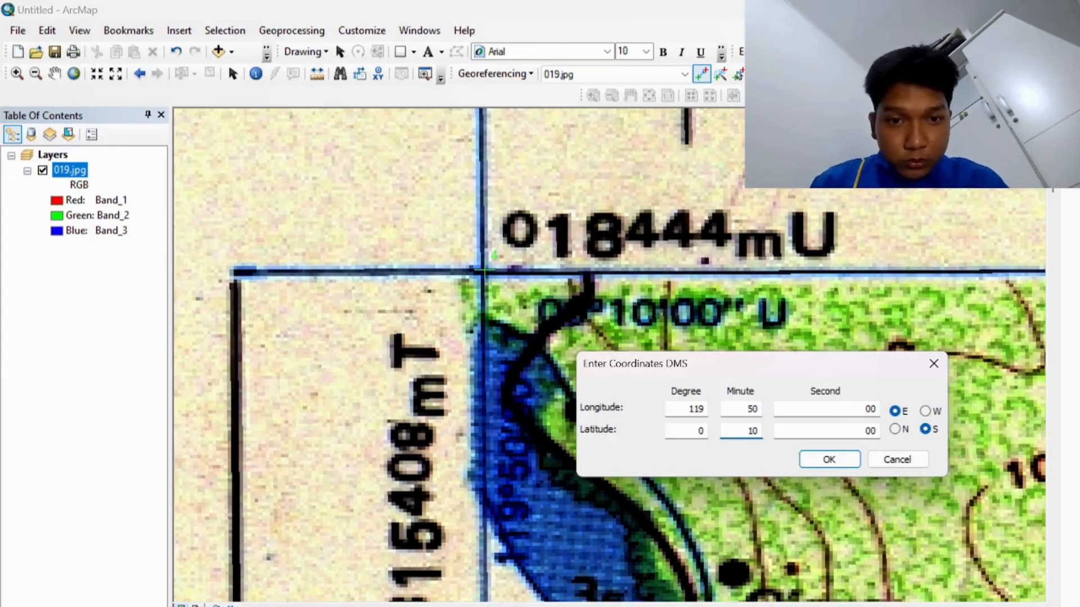
left_click(703, 431)
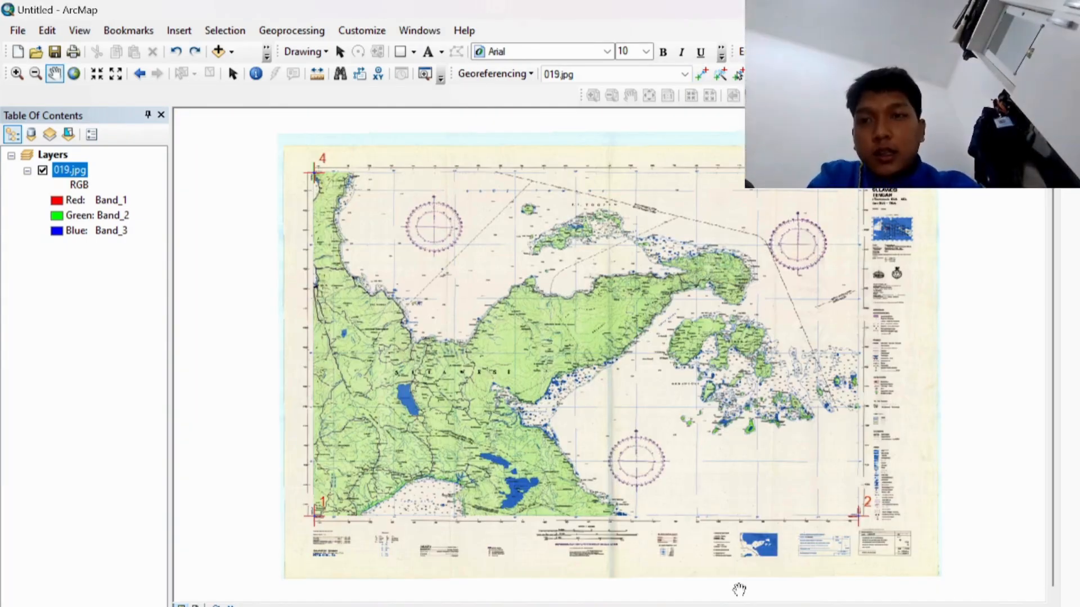
left_click(18, 29)
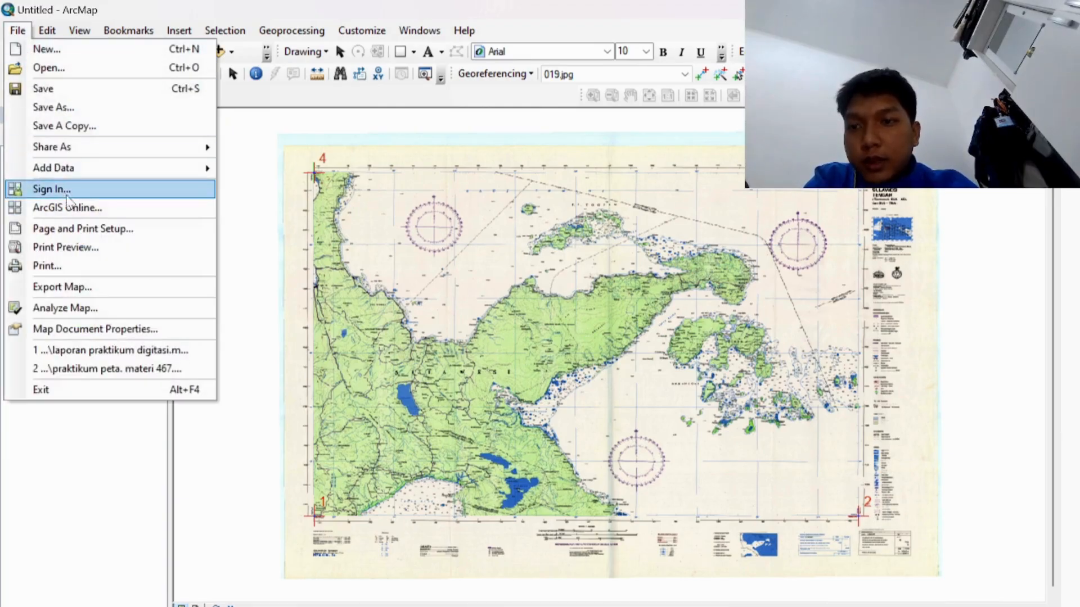
Step: Open the Catalog window and bring up actions for the home ArcGIS folder
left_click(107, 288)
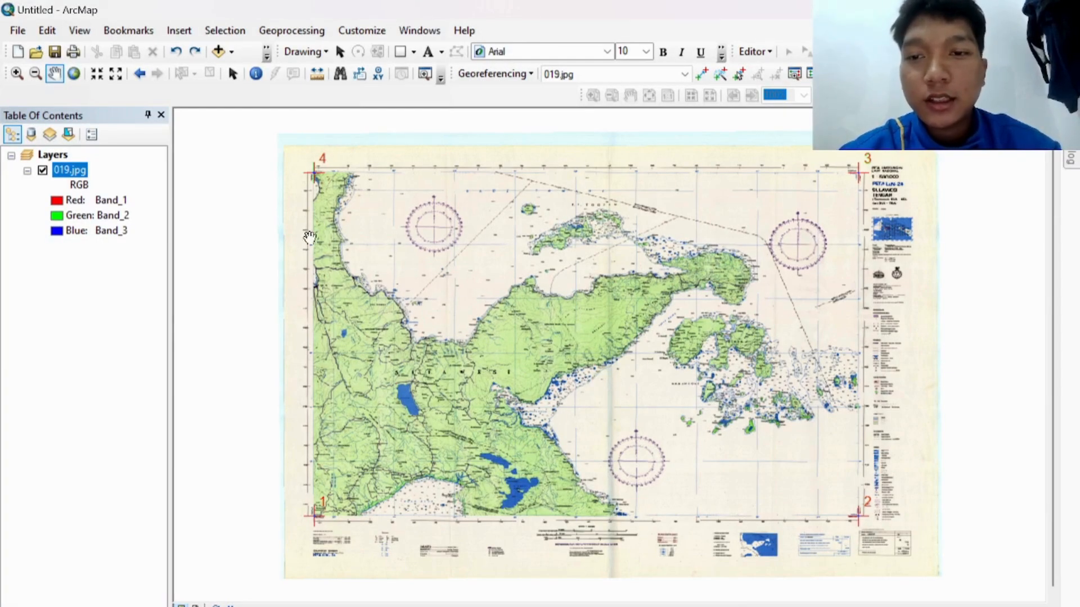
left_click(420, 30)
left_click(427, 126)
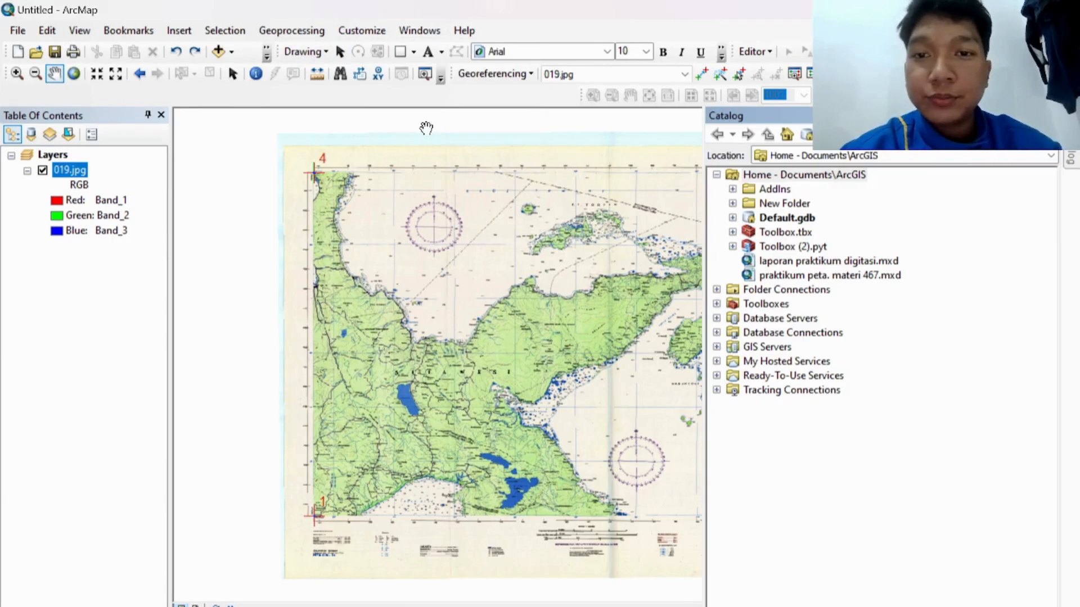
left_click(774, 176)
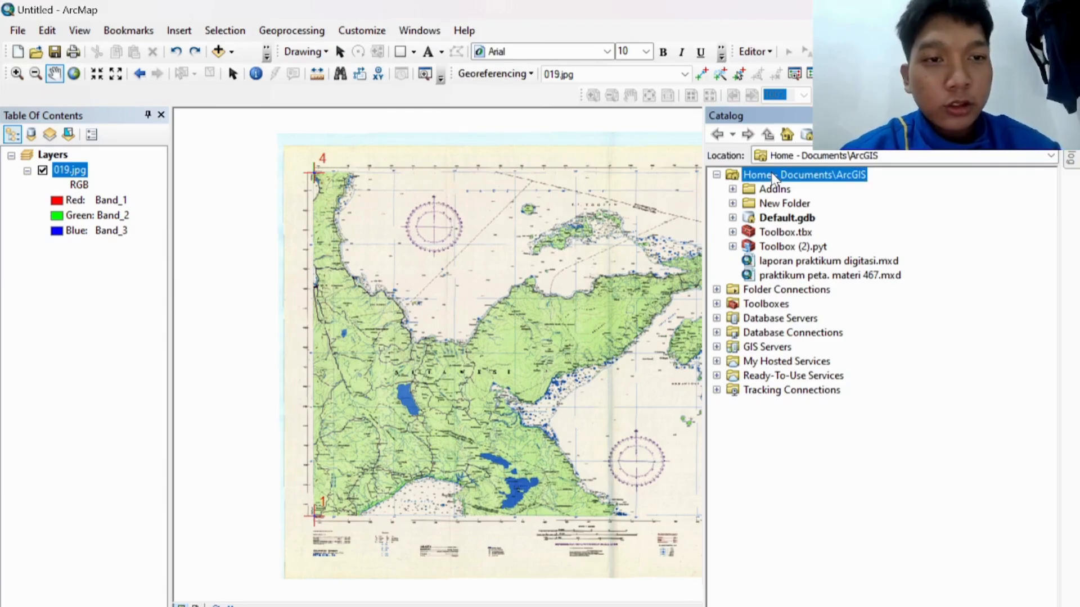
right_click(774, 178)
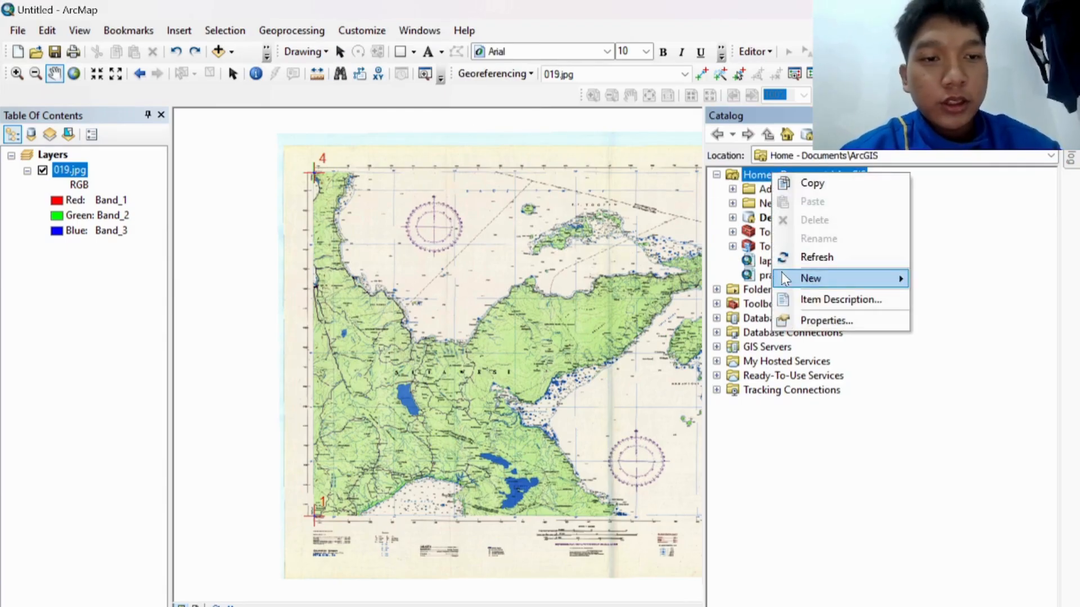
Step: Start a new shapefile named lautan with the Polygon feature type
mouse_move(785, 276)
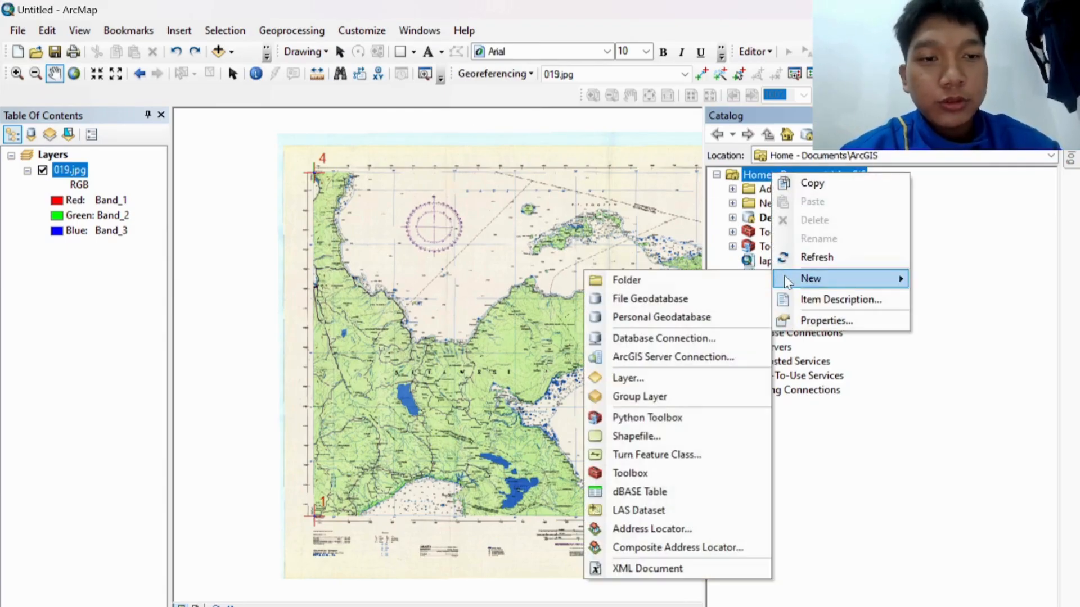
left_click(667, 439)
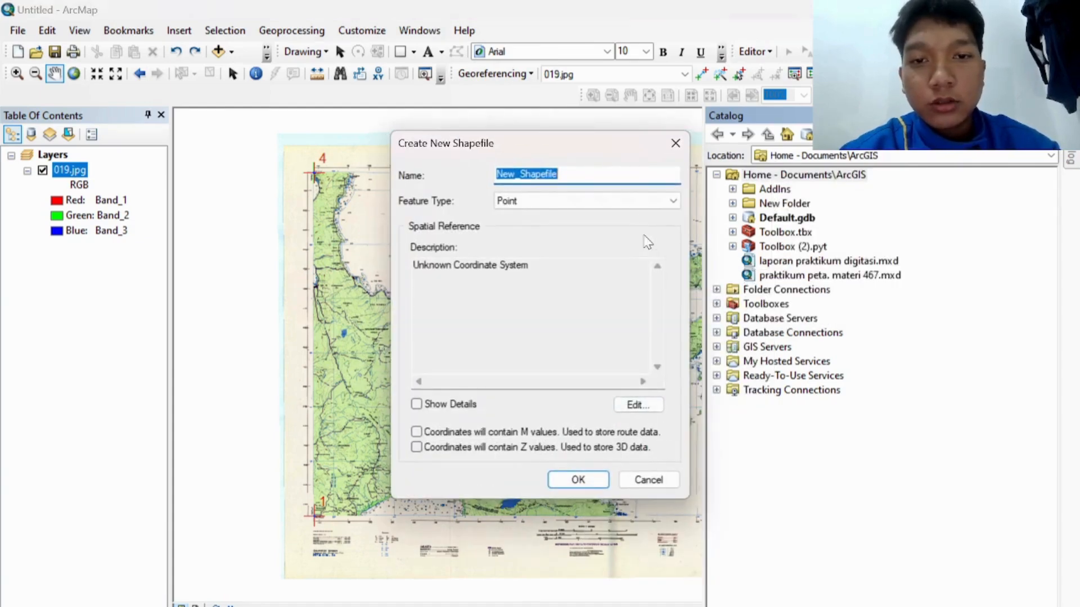
key("BackSpace")
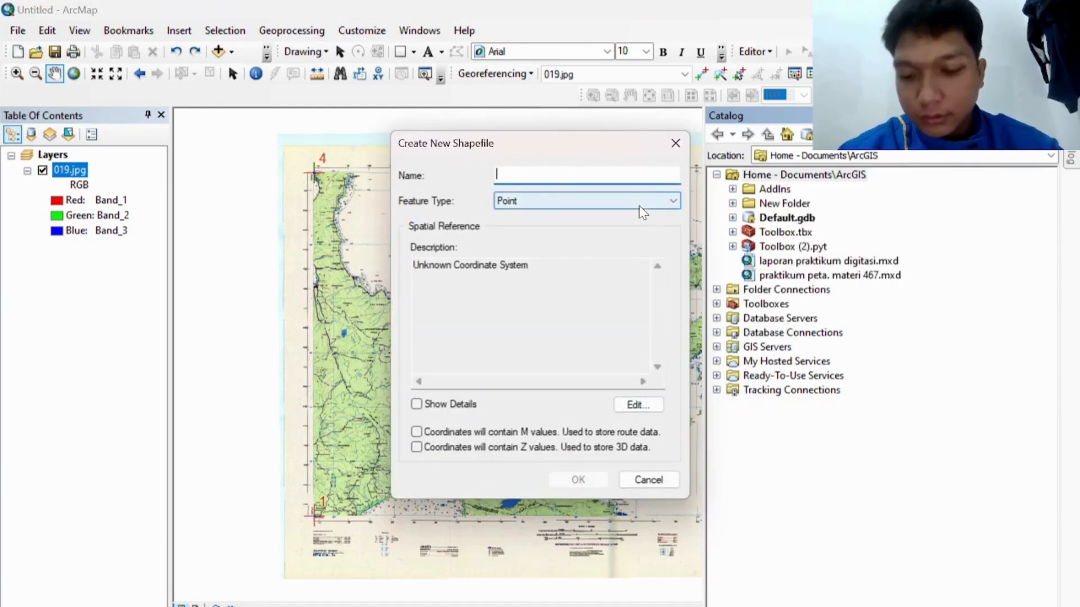
type("lautan")
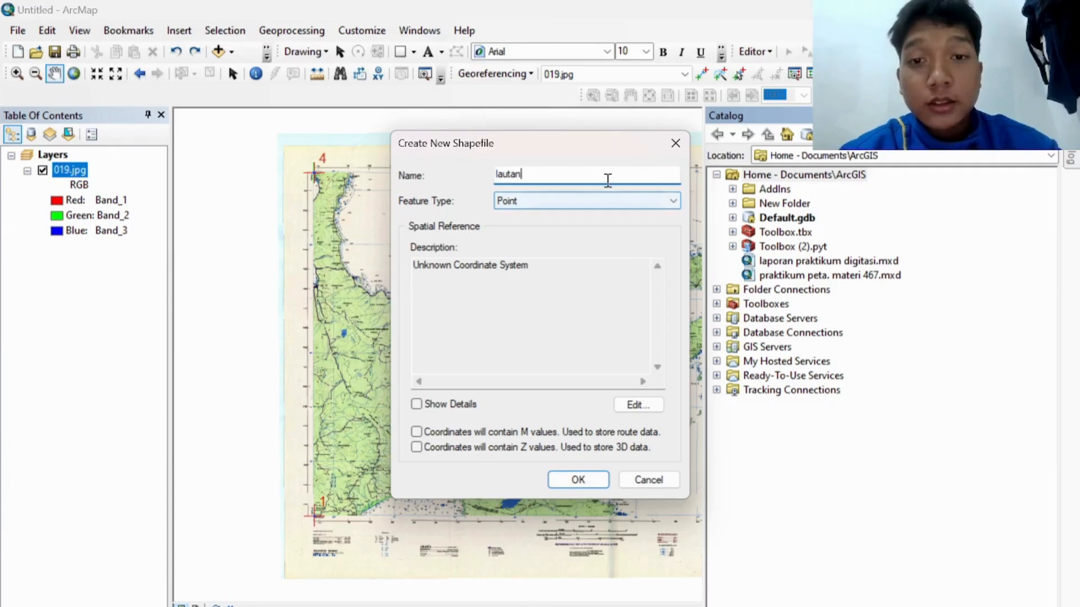
left_click(607, 199)
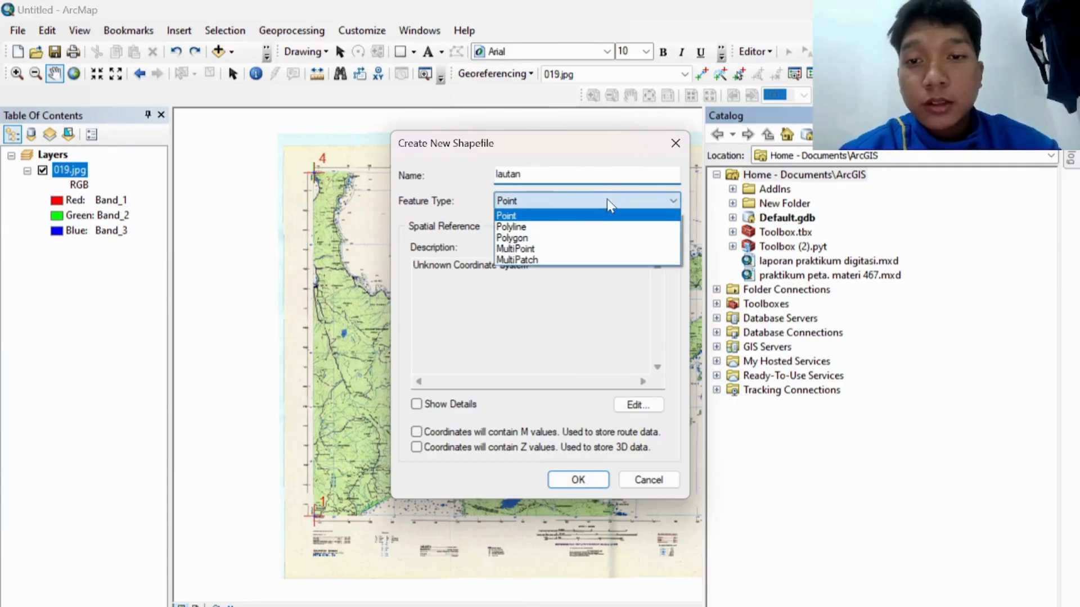
left_click(582, 238)
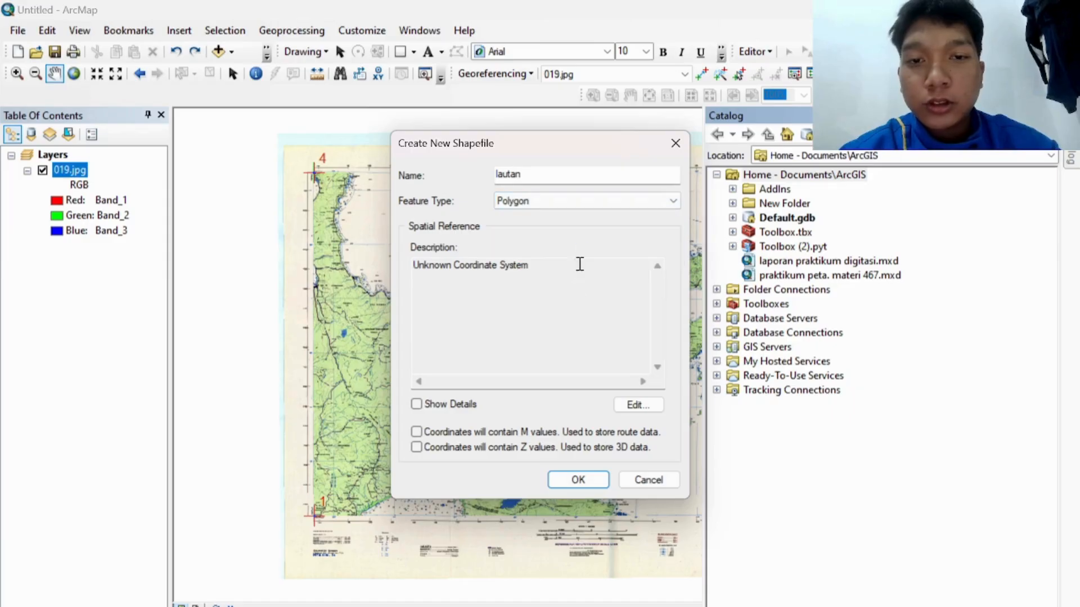
Step: Set the lautan shapefile to GCS WGS 1984 and create it
left_click(636, 405)
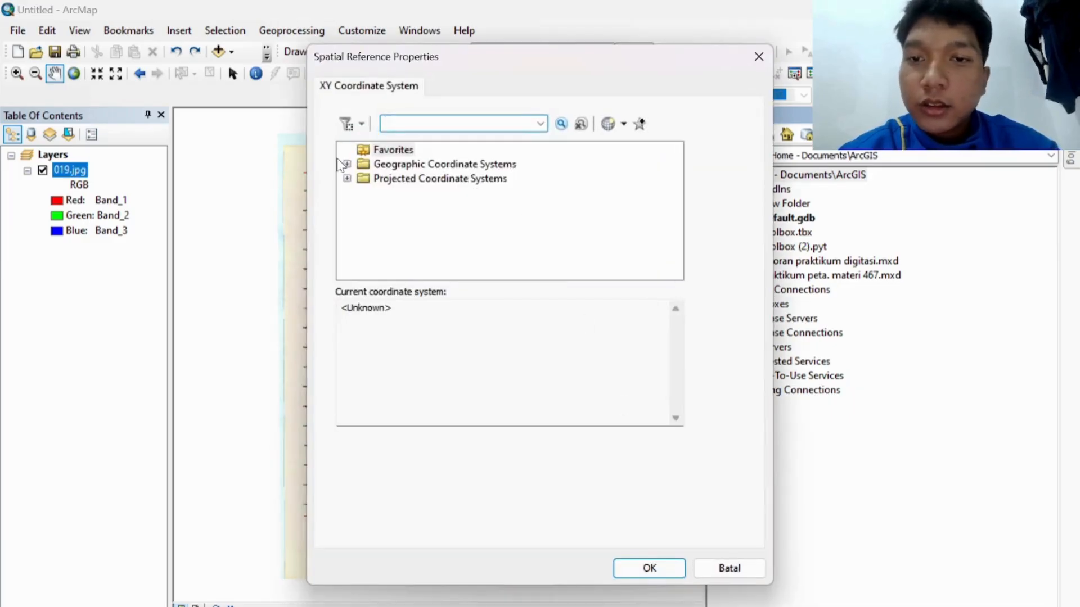
left_click(347, 164)
scroll(387, 235, "down", 3)
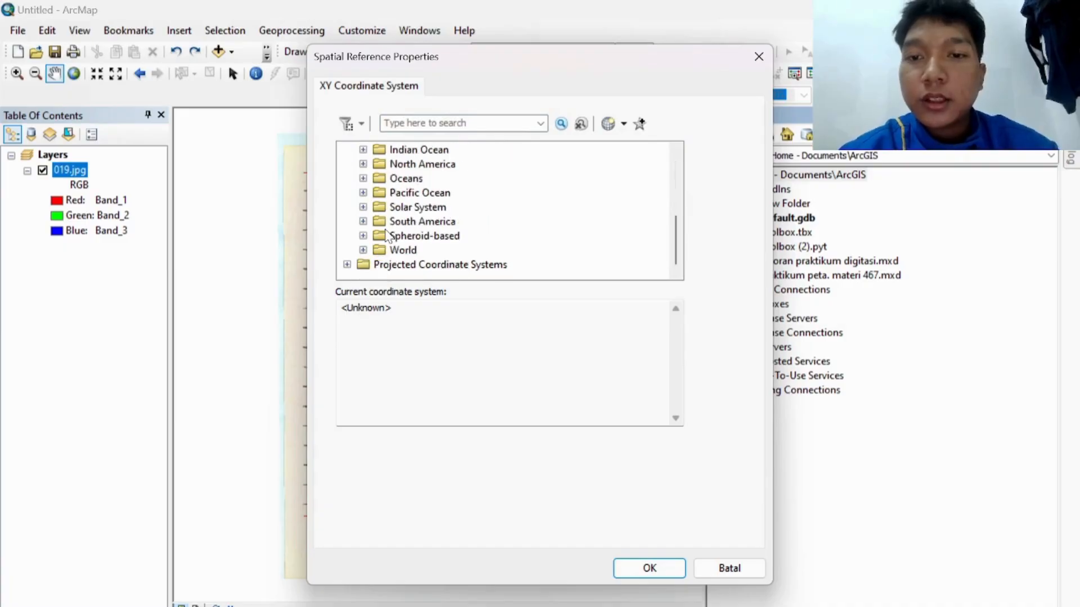
left_click(363, 249)
scroll(394, 232, "down", 10)
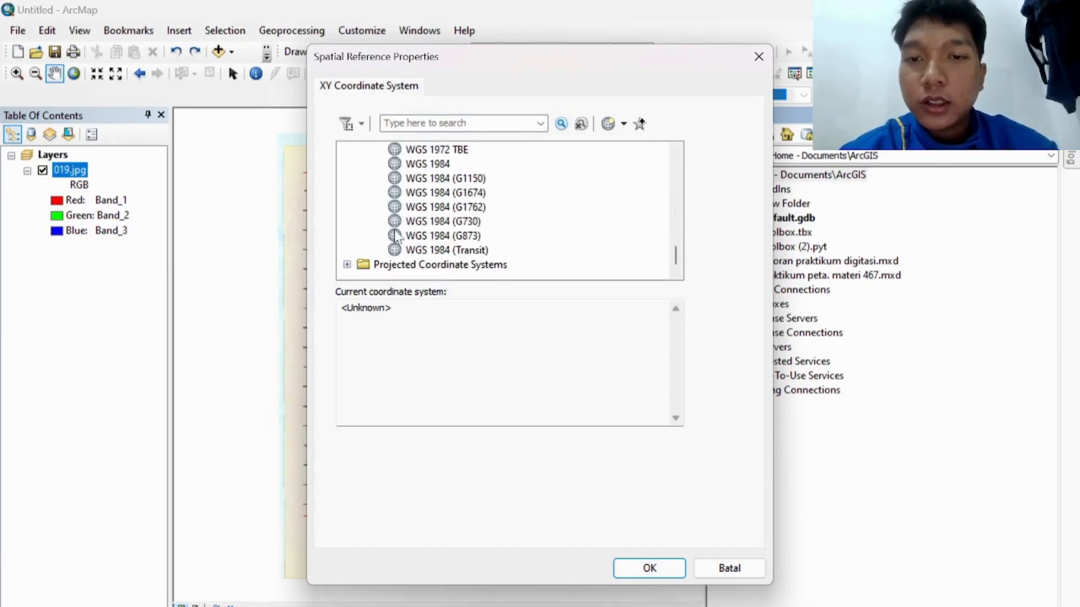
left_click(441, 167)
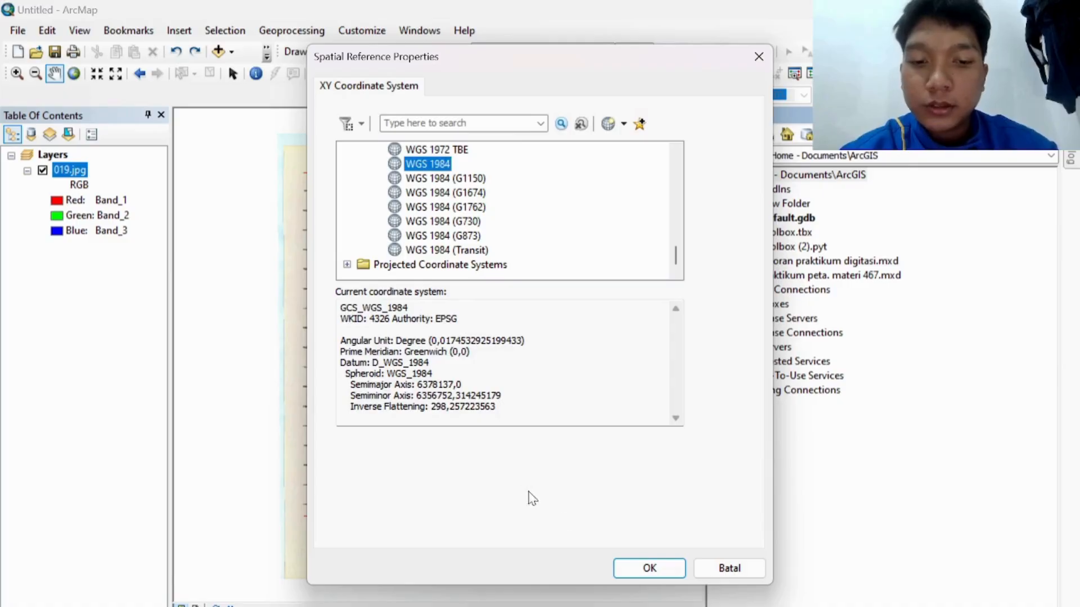
left_click(645, 568)
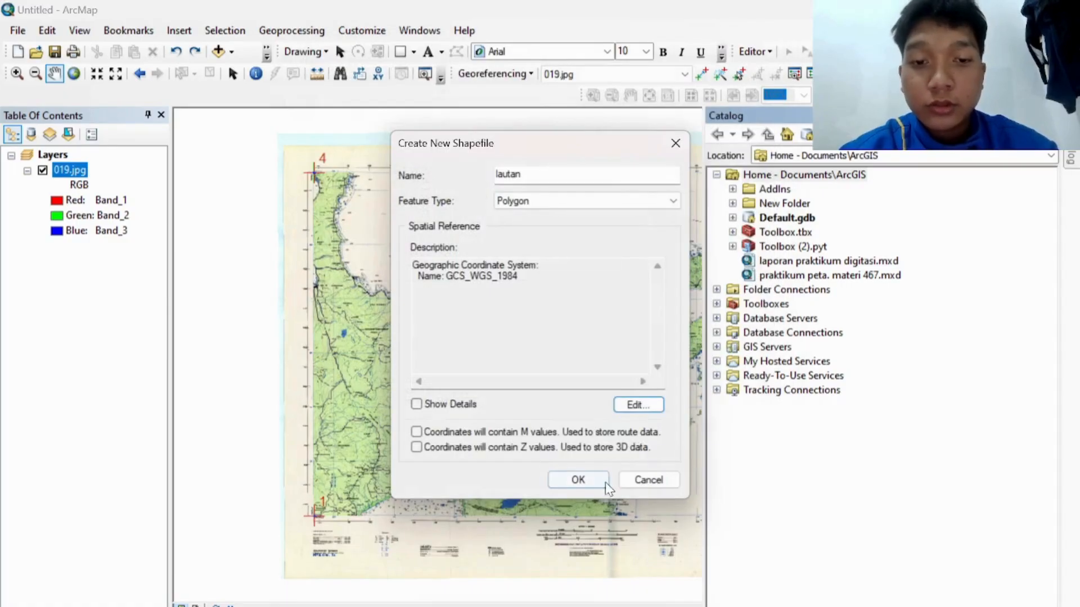
left_click(577, 479)
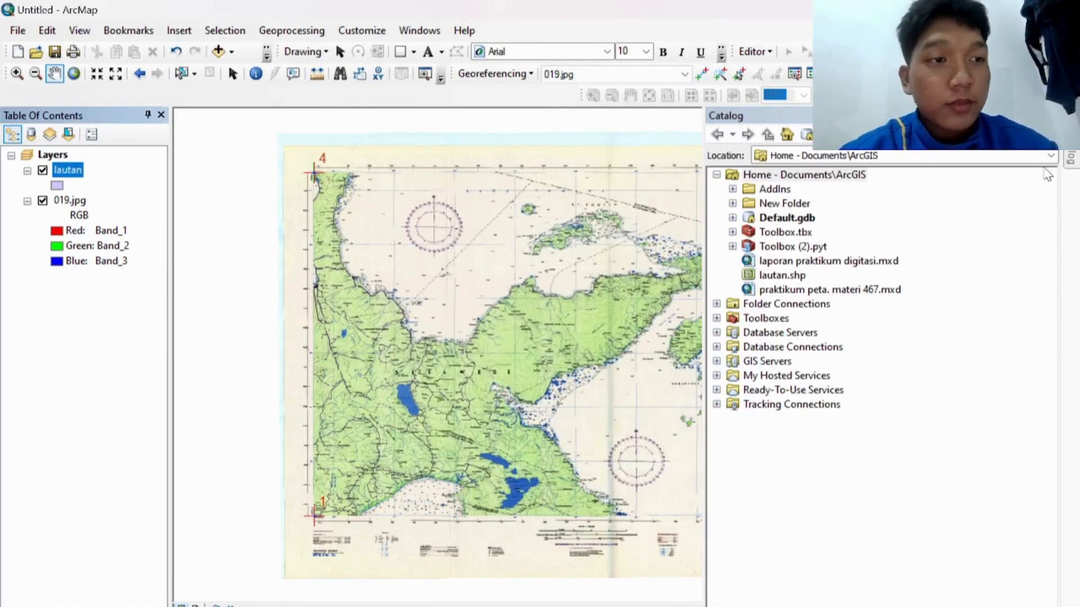
Step: Start editing and select the lautan template with the Polygon construction tool
left_click(753, 51)
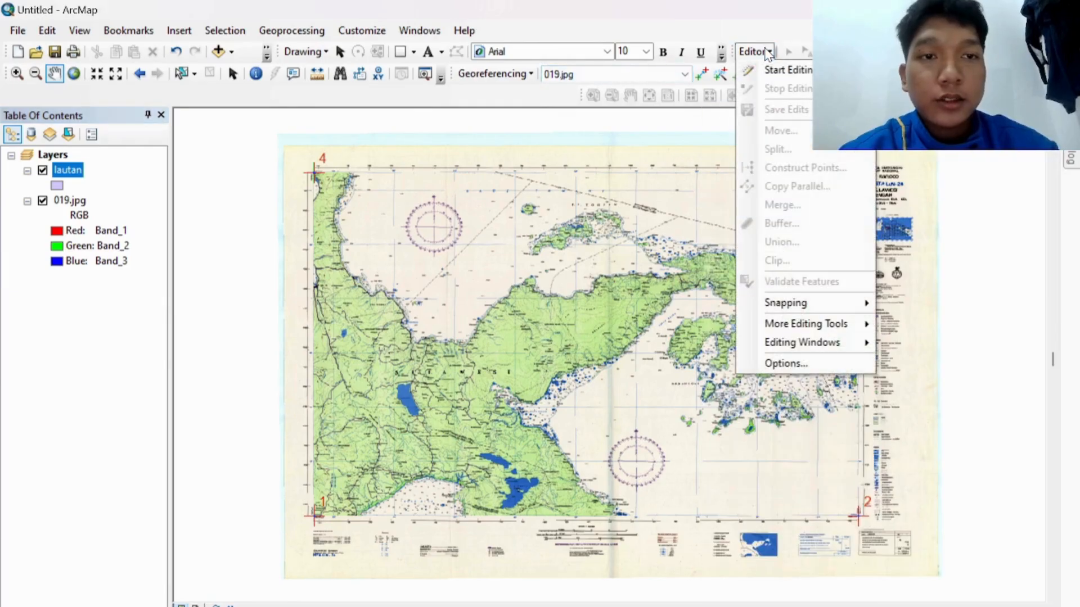
left_click(771, 71)
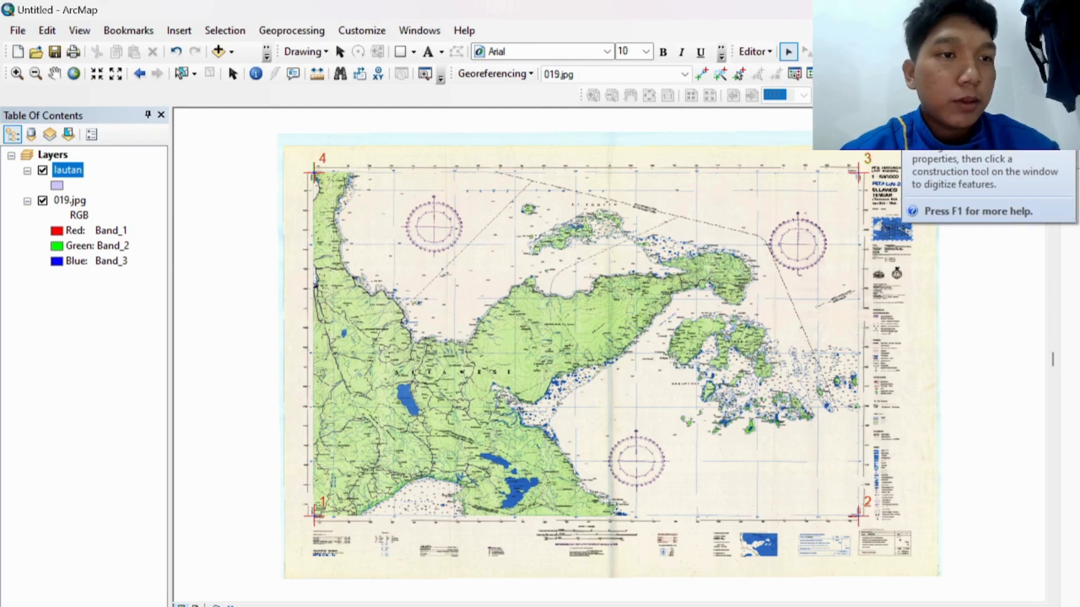
left_click(1053, 51)
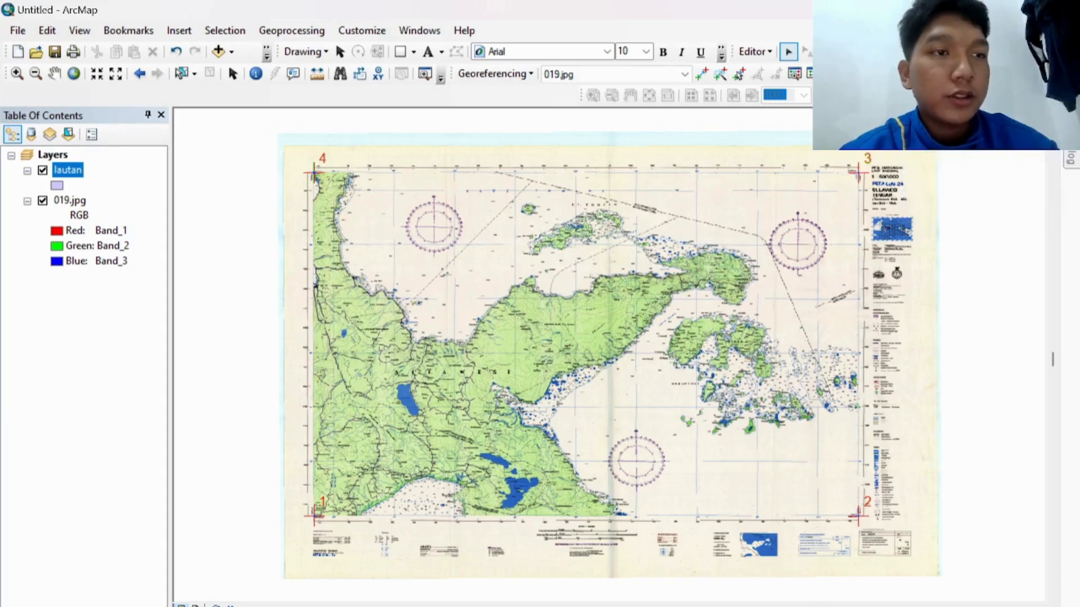
left_click(880, 176)
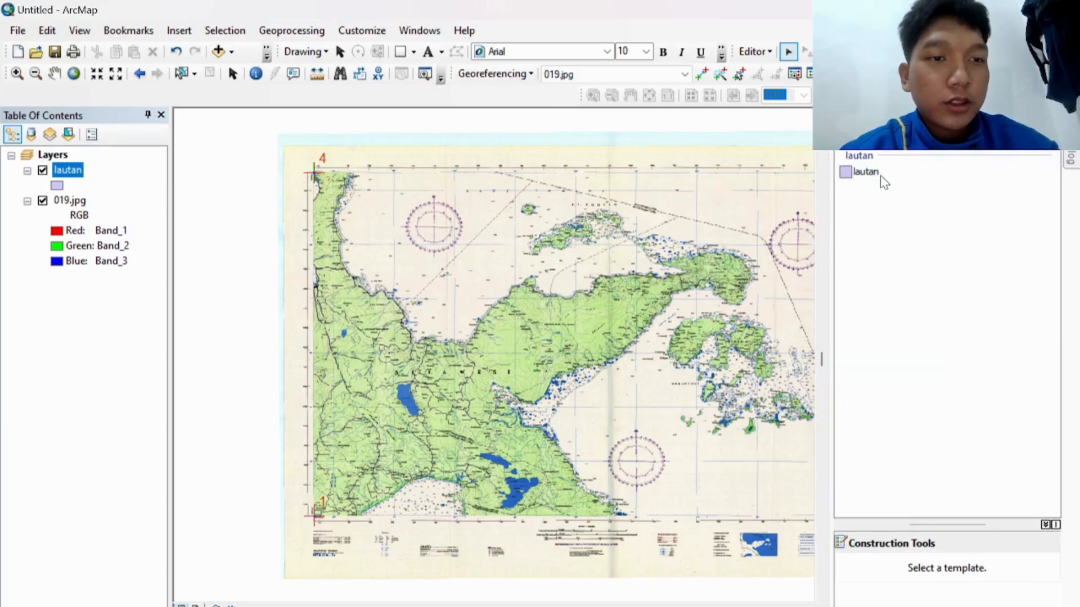
left_click(875, 172)
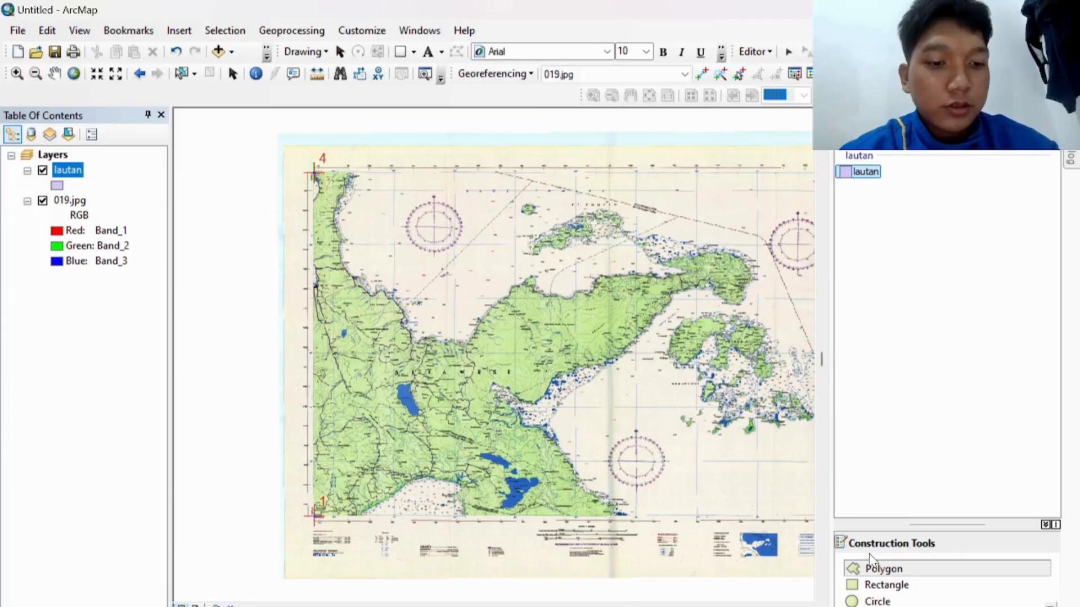
left_click(873, 567)
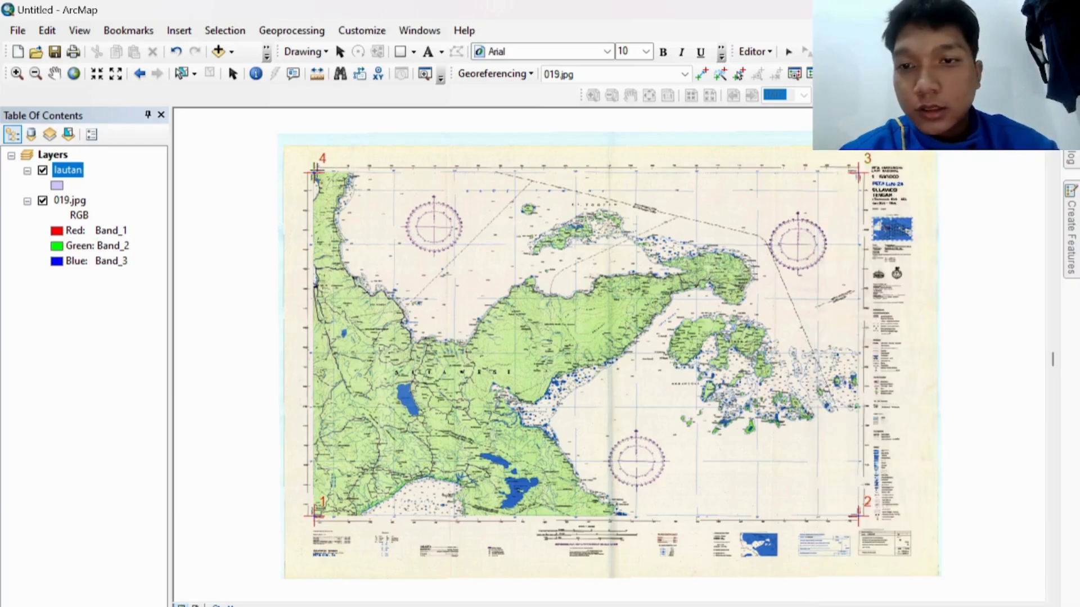
Step: Draw the lautan polygon through map corners 4, 3, 2 and 1
left_click(313, 168)
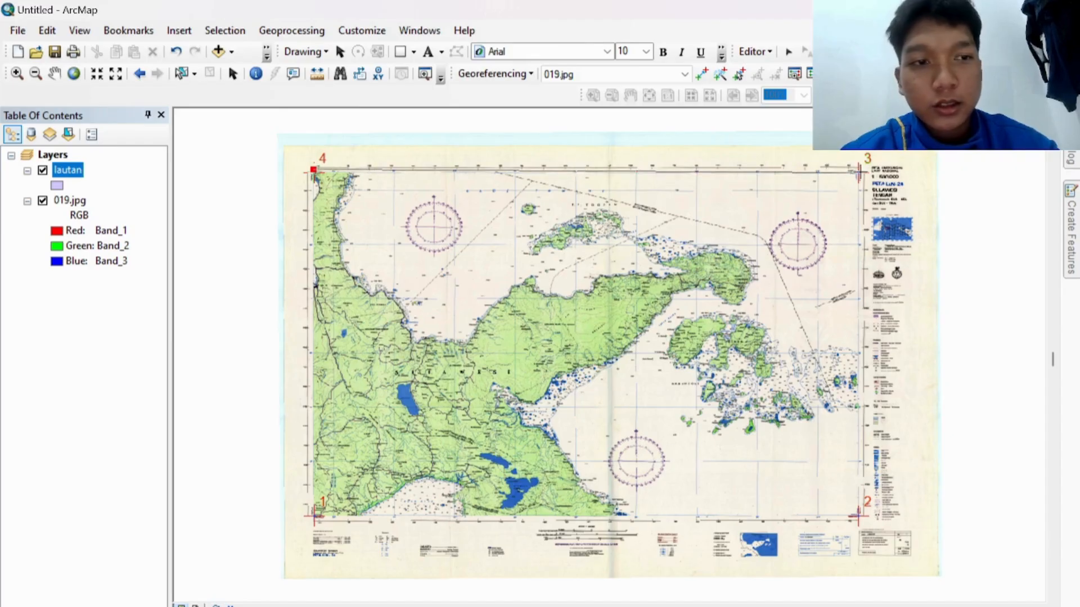
left_click(863, 167)
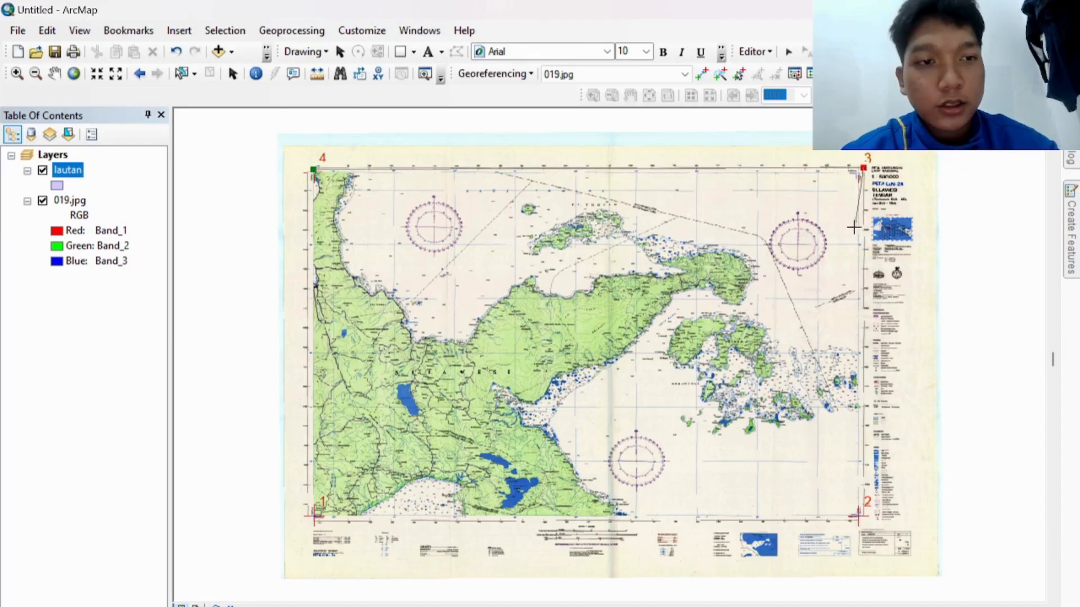
left_click(863, 518)
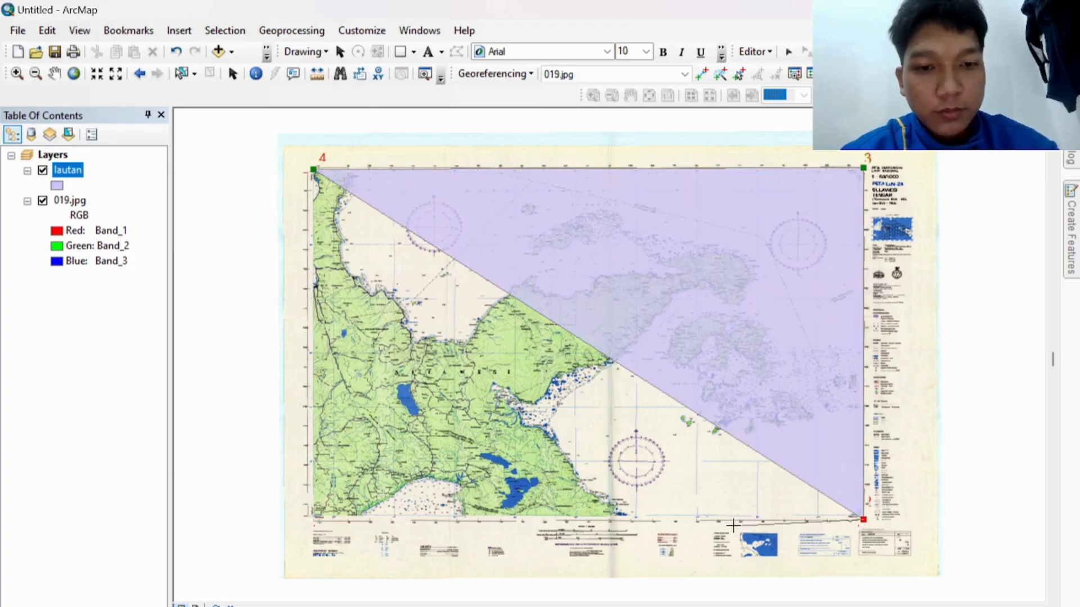
left_click(315, 517)
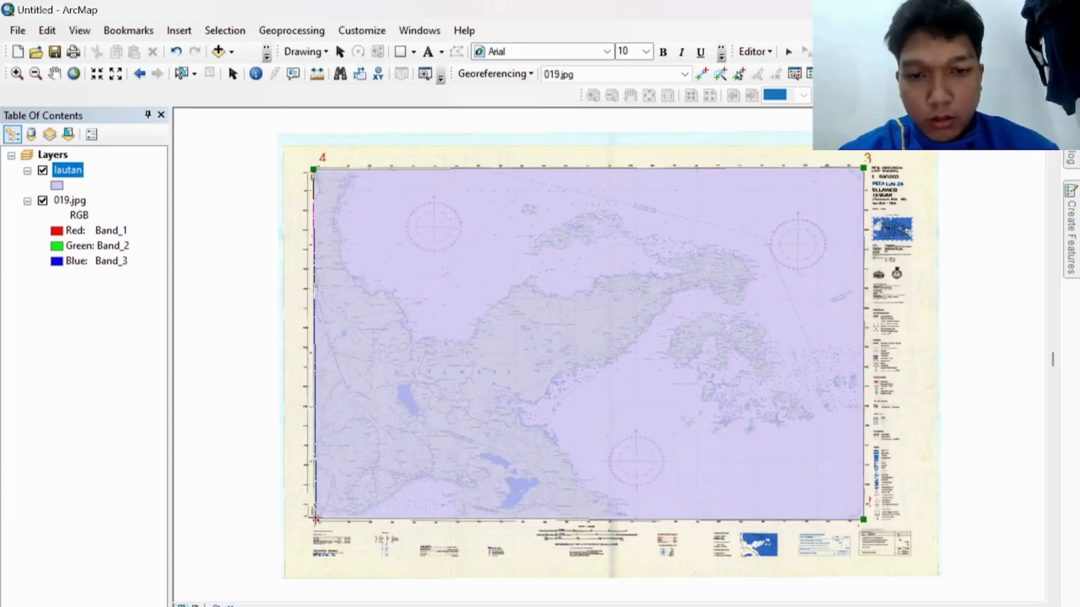
double_click(315, 518)
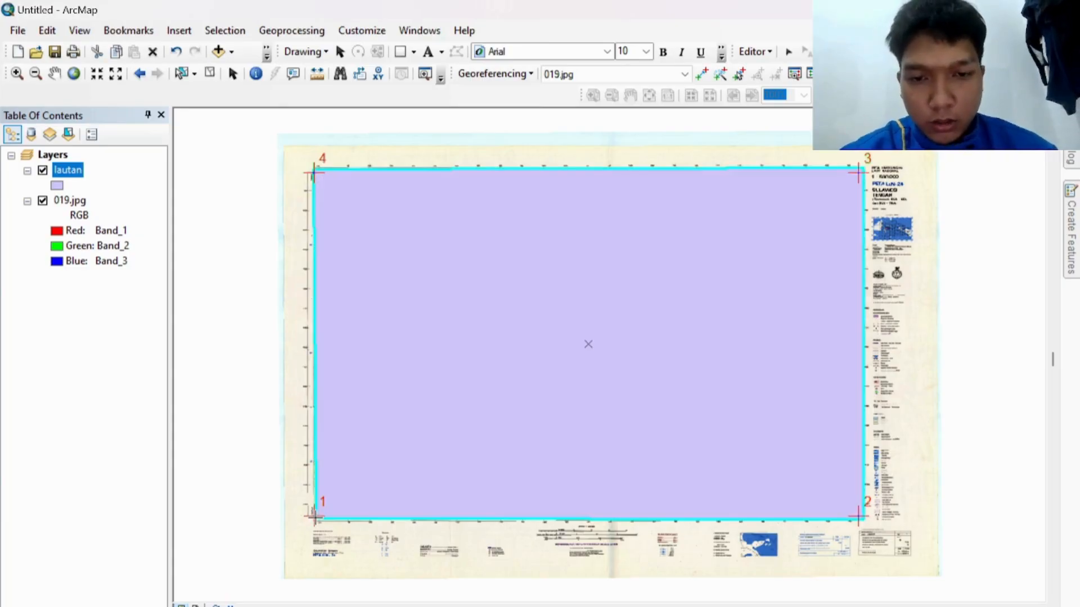
Step: Save the edits and stop the editing session
left_click(769, 53)
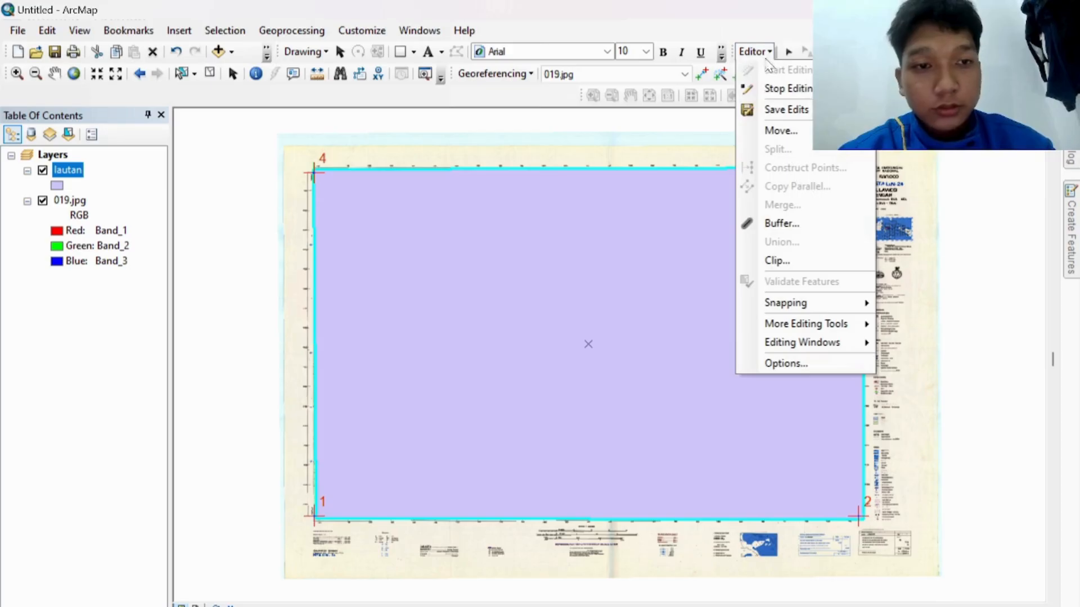
left_click(778, 111)
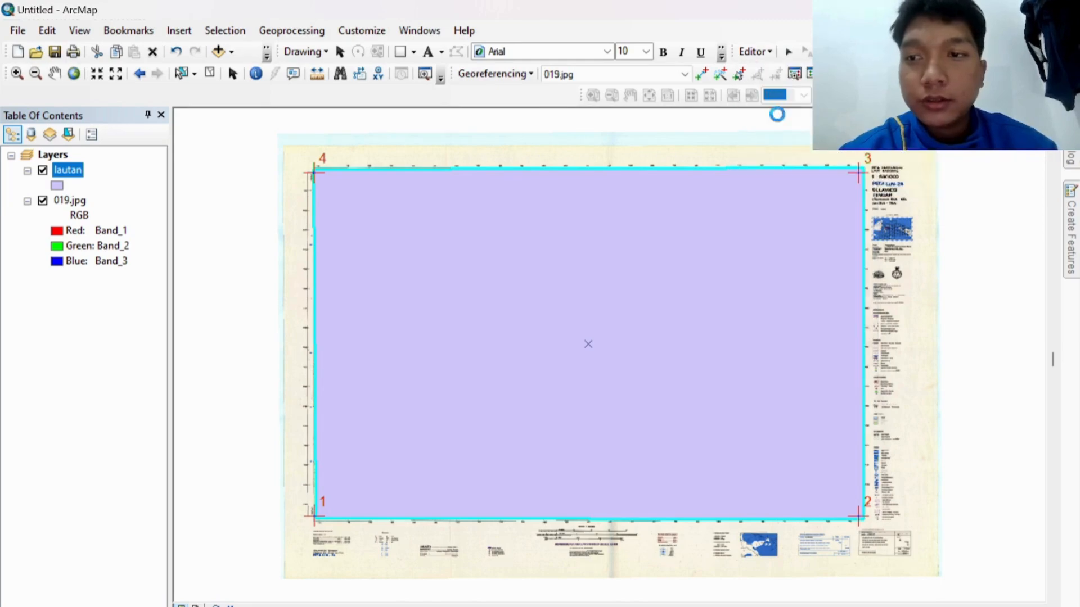
left_click(768, 52)
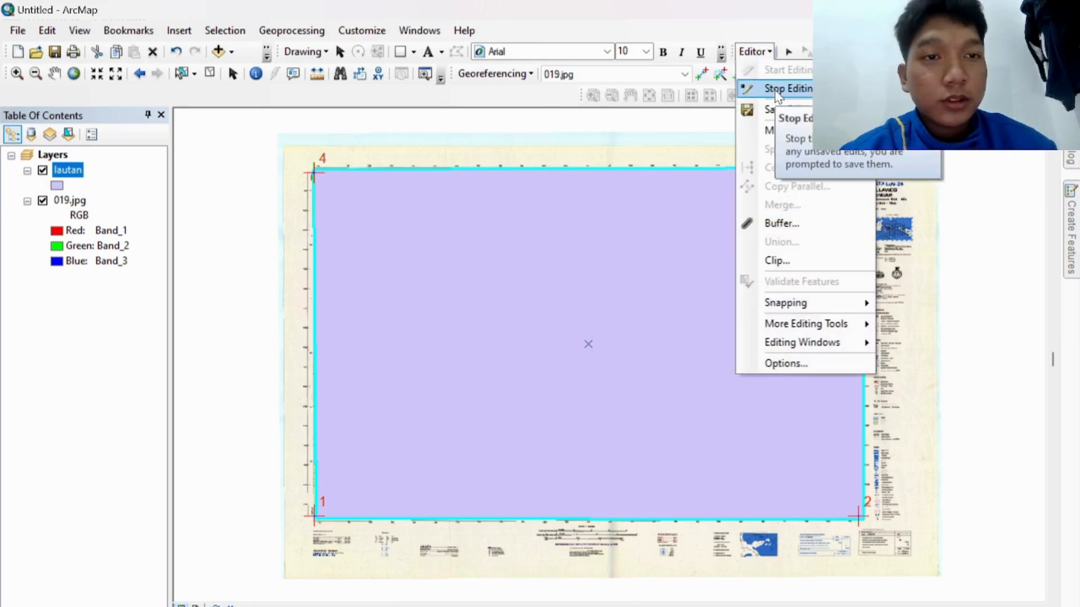
left_click(778, 90)
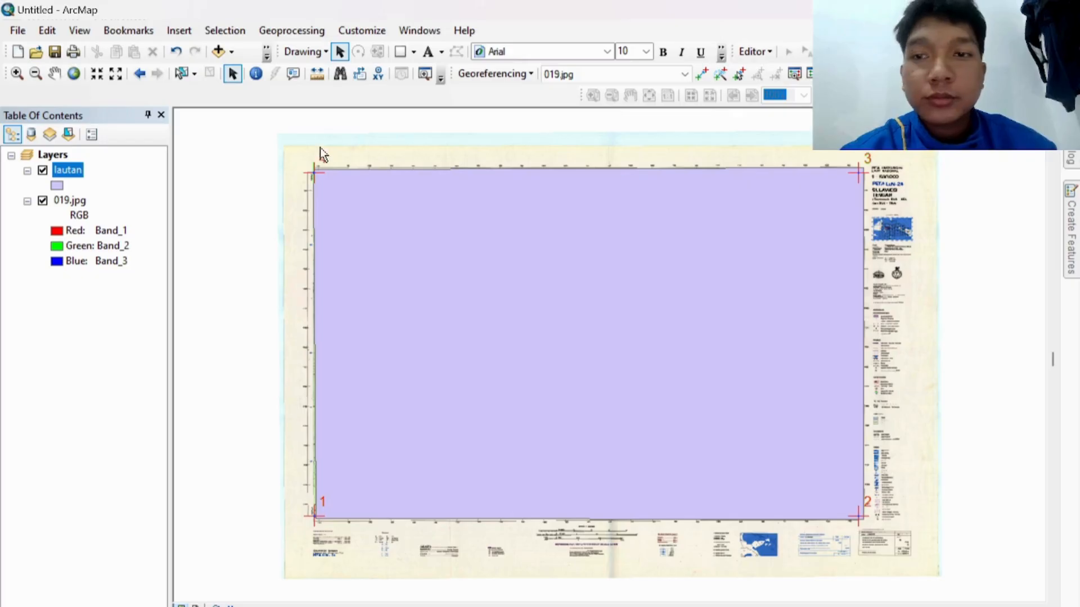
Step: Hide the lautan layer and bring up actions for the home ArcGIS folder in Catalog
left_click(42, 170)
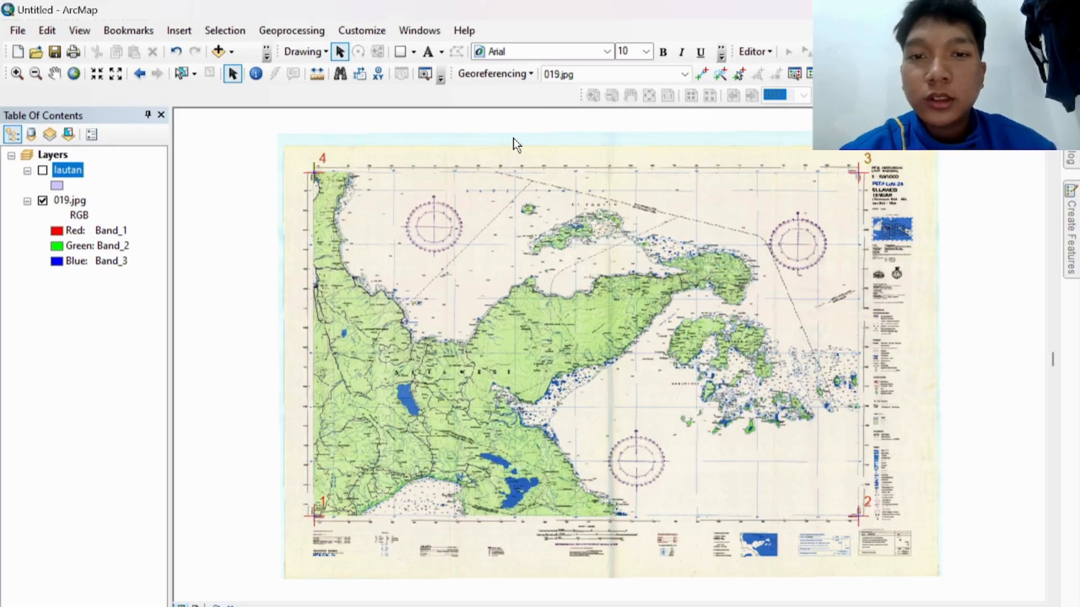
left_click(1070, 159)
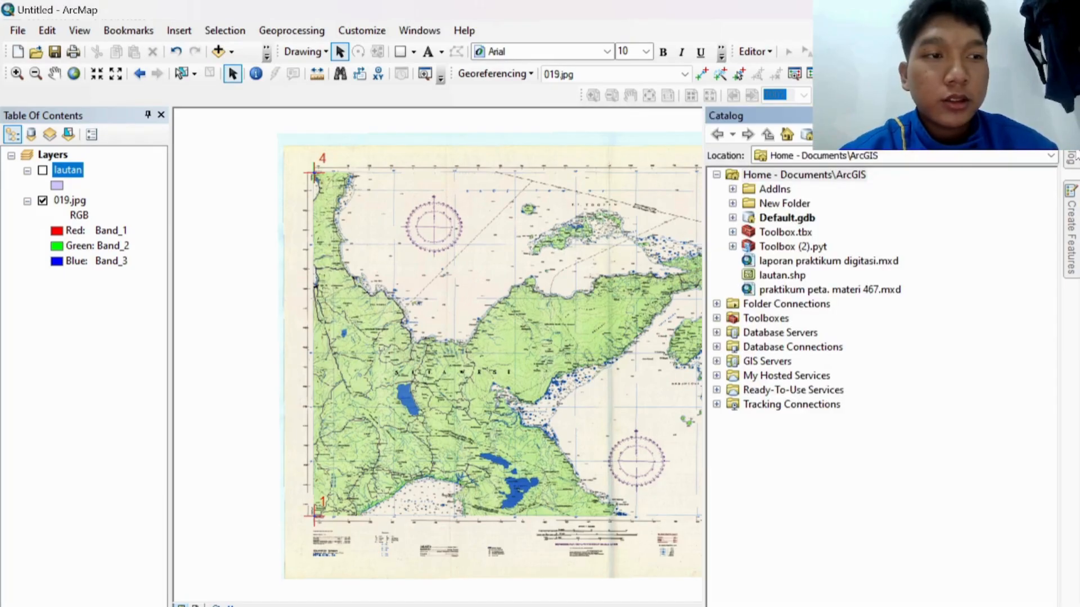
left_click(842, 178)
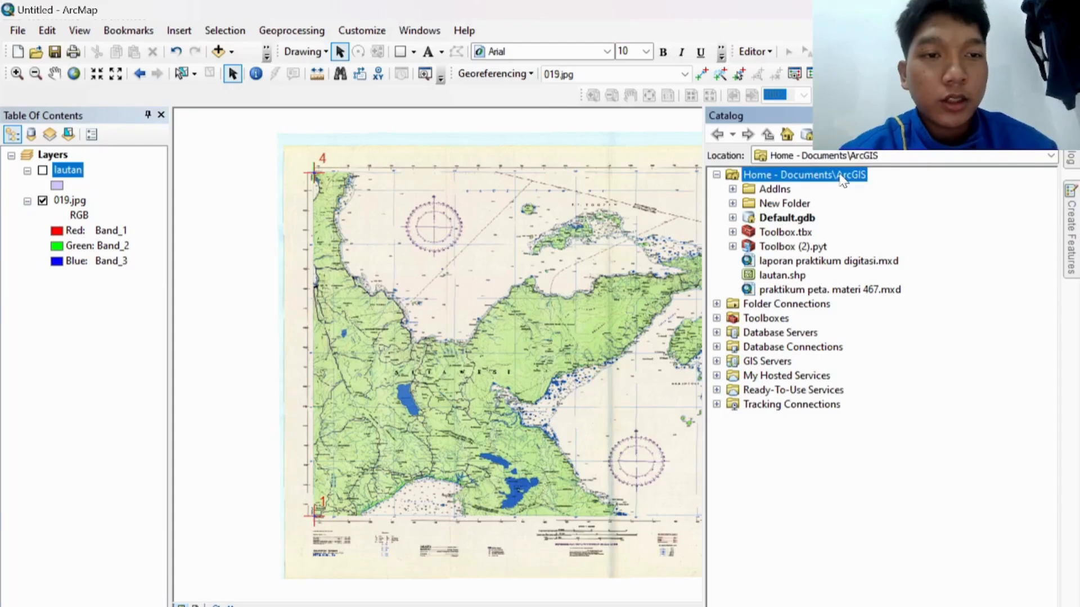
right_click(841, 177)
Step: Start a new shapefile named daratan with the Polygon feature type
mouse_move(879, 279)
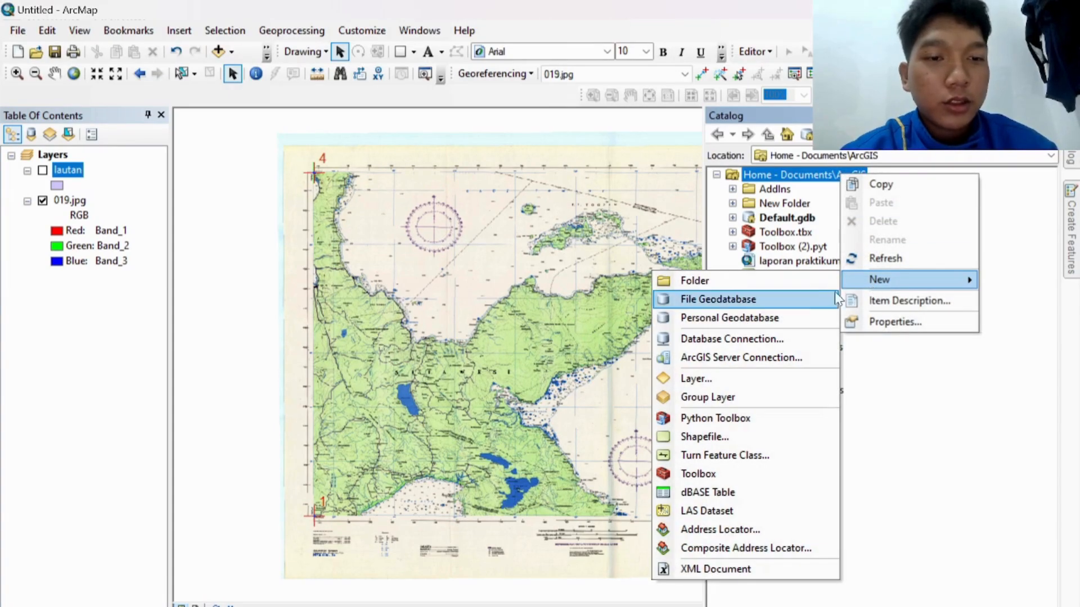
left_click(740, 435)
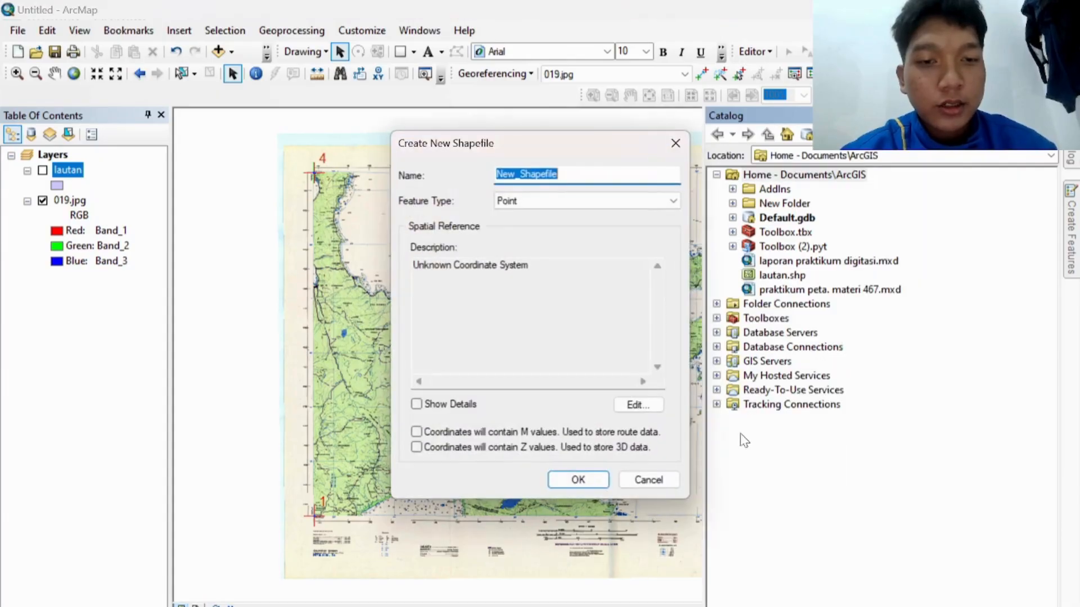
key("BackSpace")
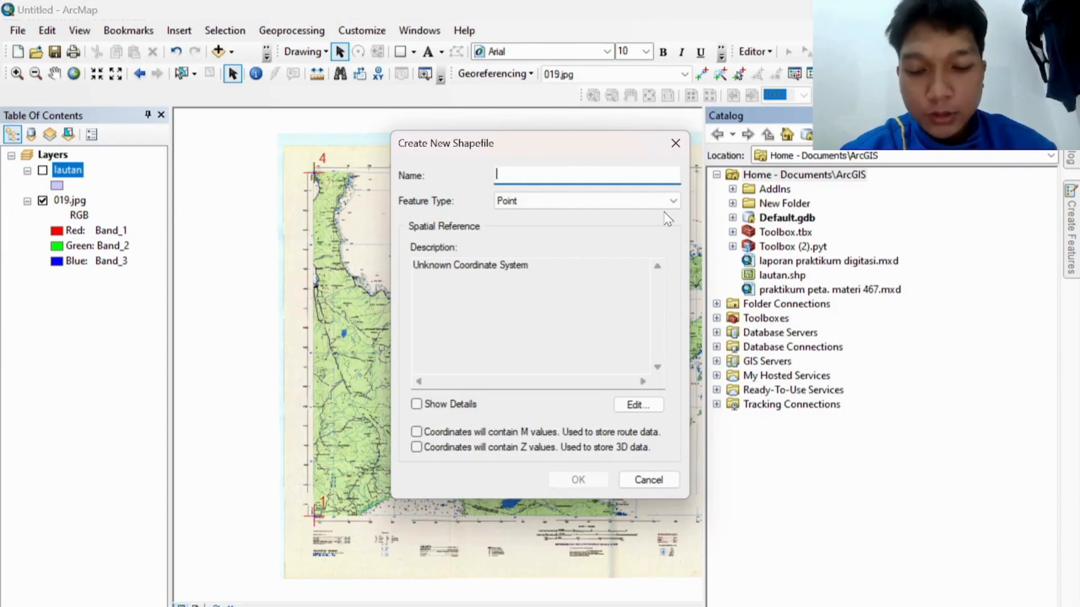
type("dara")
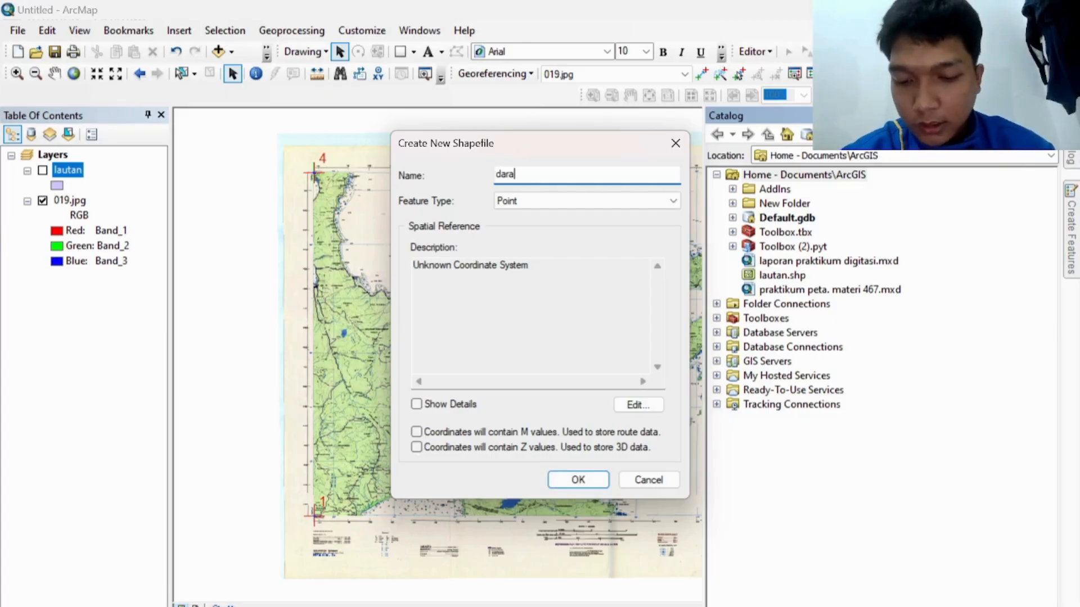
type("tan")
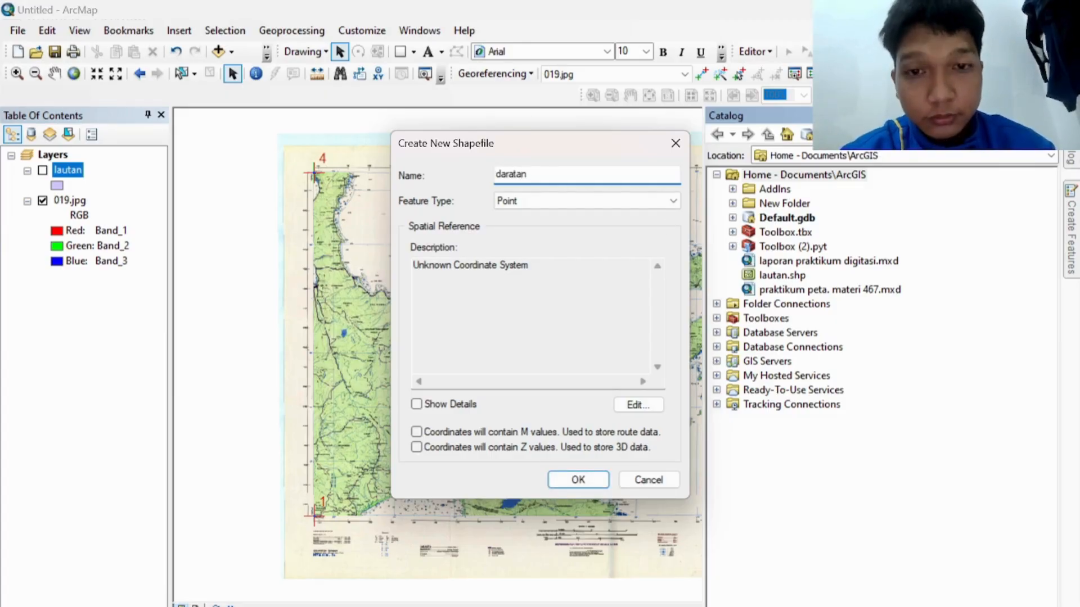
left_click(648, 202)
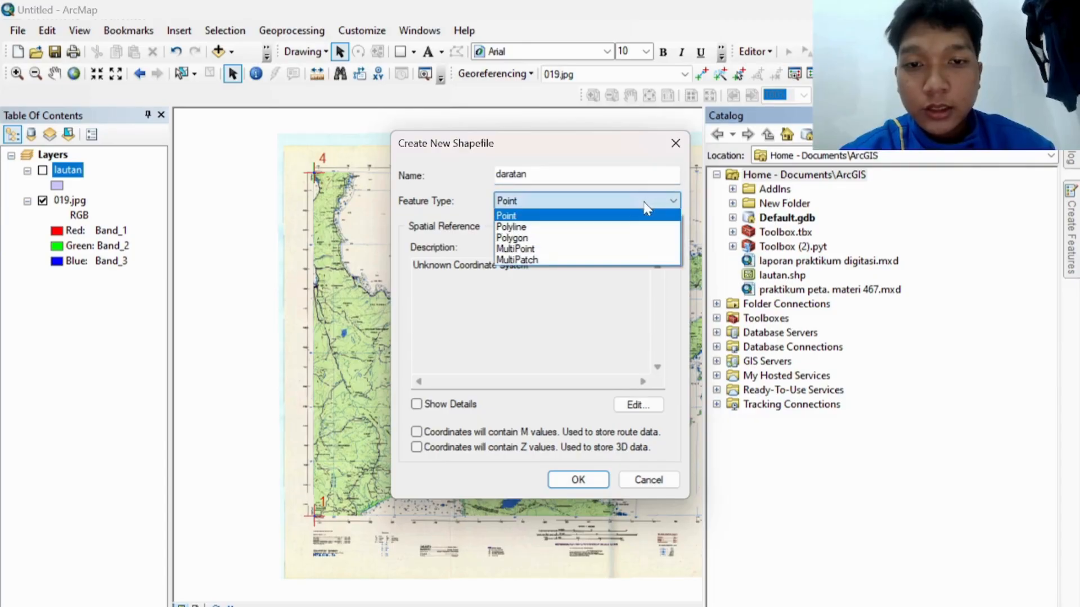
left_click(626, 243)
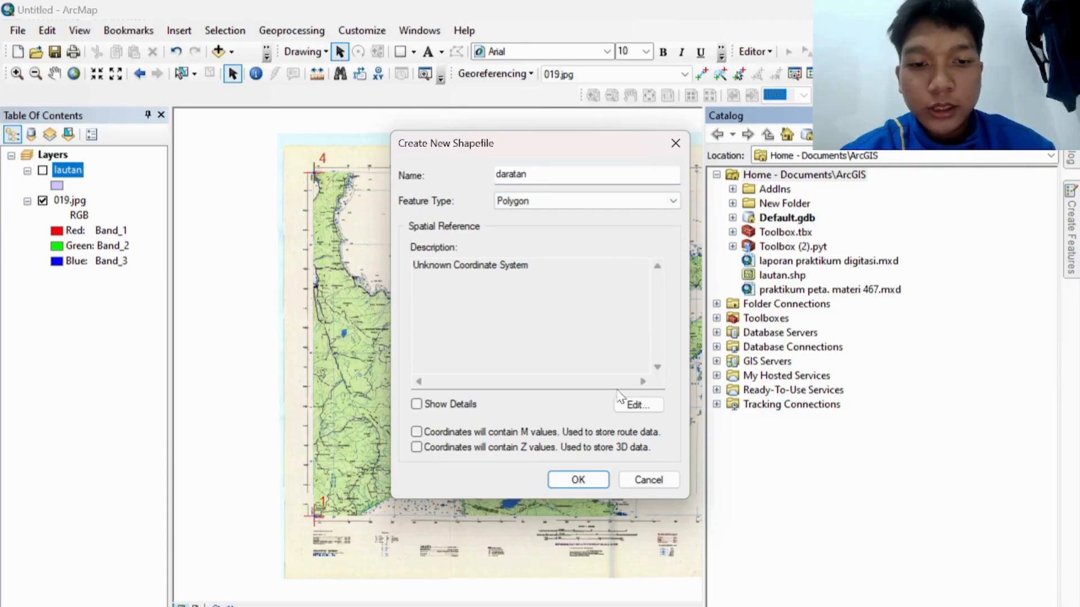
Step: Set the daratan shapefile to GCS WGS 1984 and create it
left_click(635, 405)
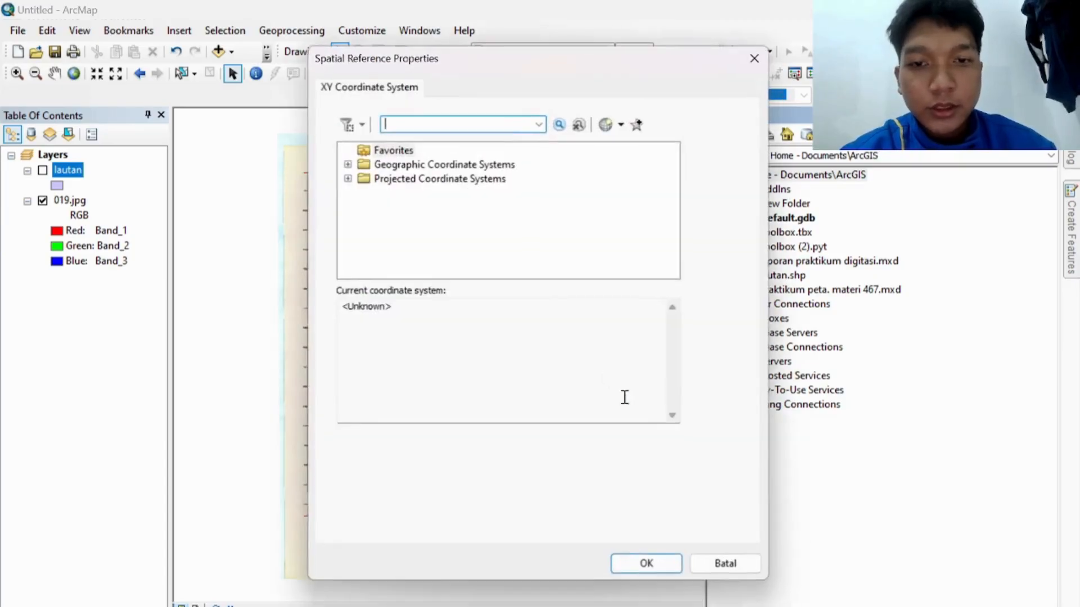
left_click(347, 164)
scroll(394, 225, "down", 3)
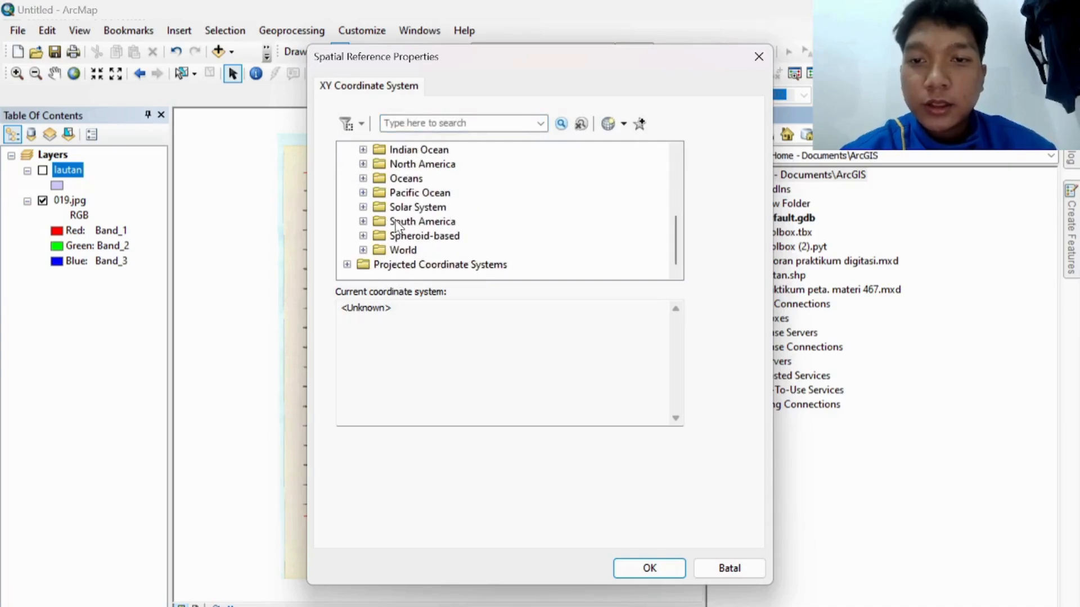
left_click(363, 250)
scroll(413, 228, "down", 5)
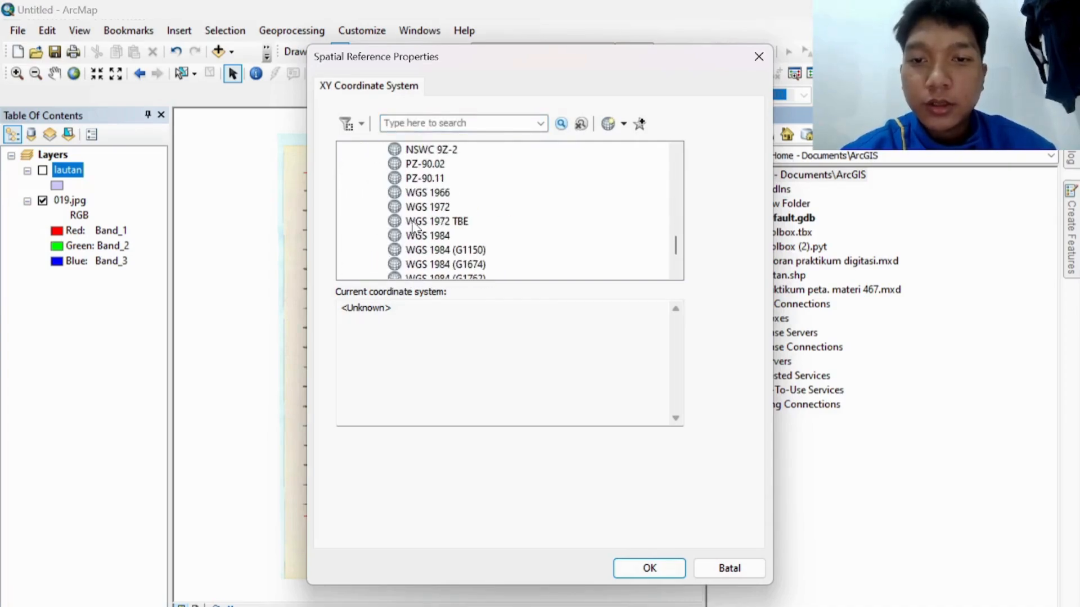
left_click(423, 236)
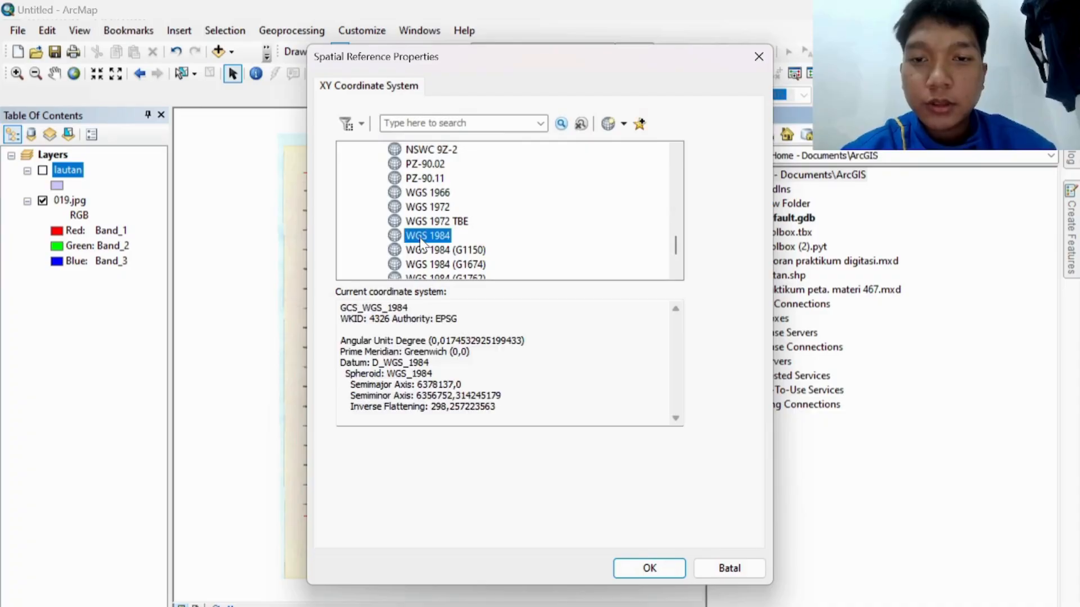
left_click(652, 573)
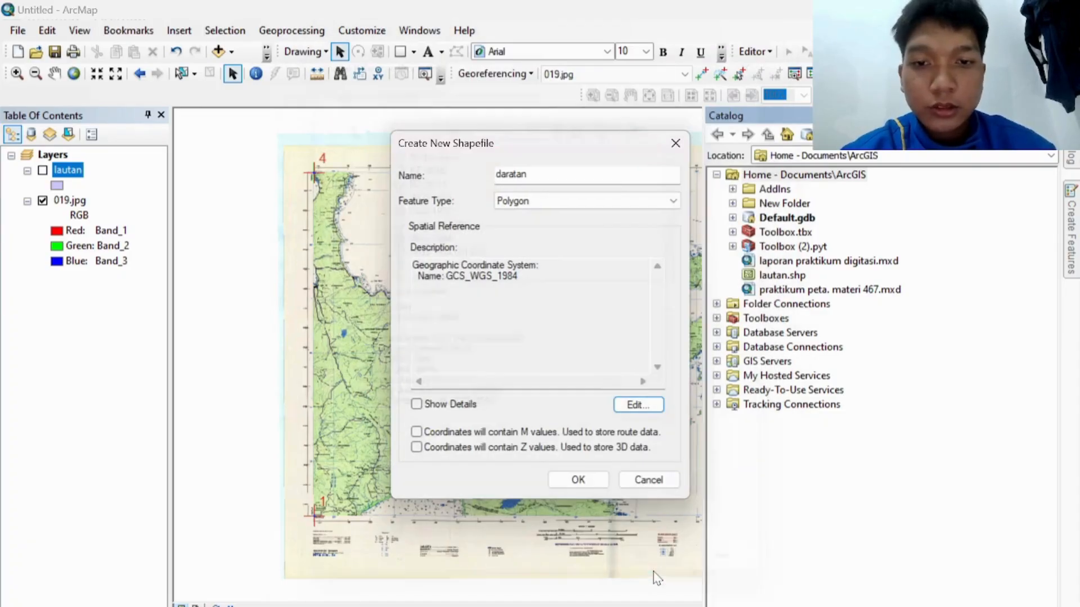
left_click(578, 480)
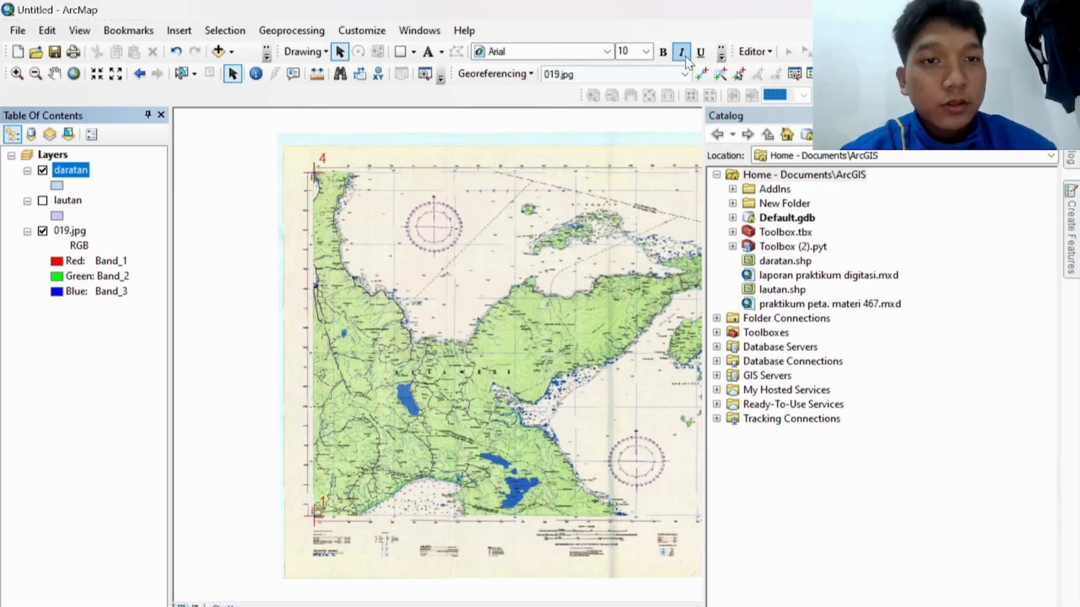
Step: Start editing, choose the daratan template with the Polygon tool, and pin Create Features
left_click(753, 51)
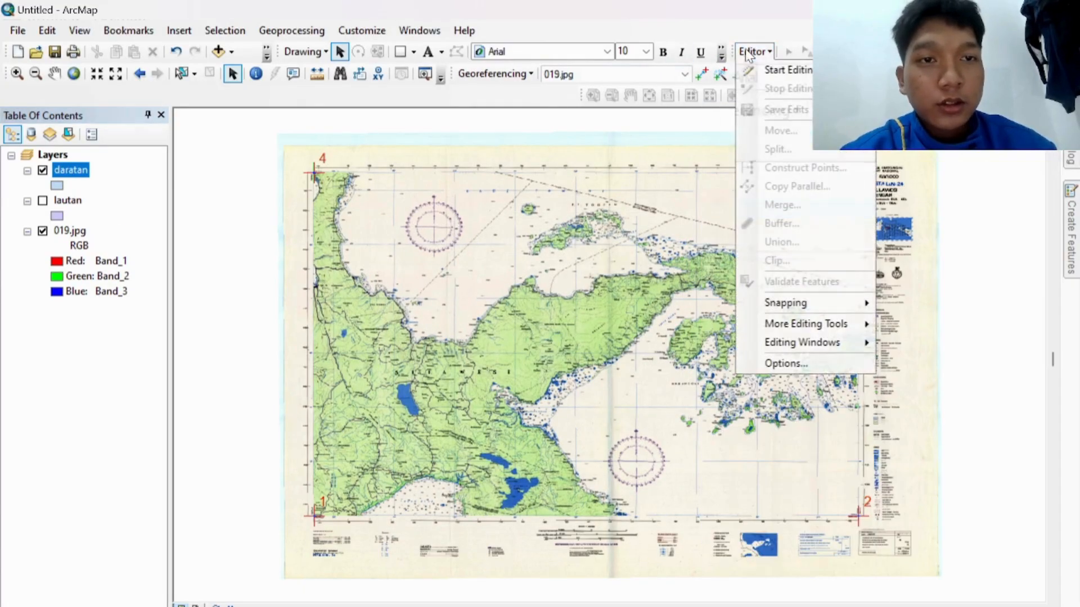
left_click(762, 75)
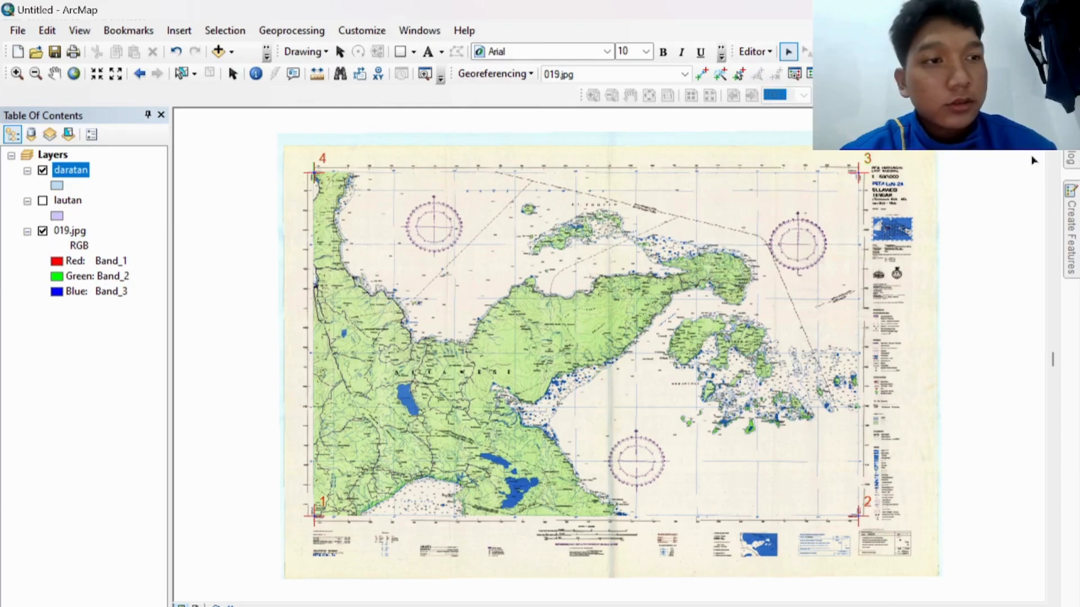
mouse_move(1073, 233)
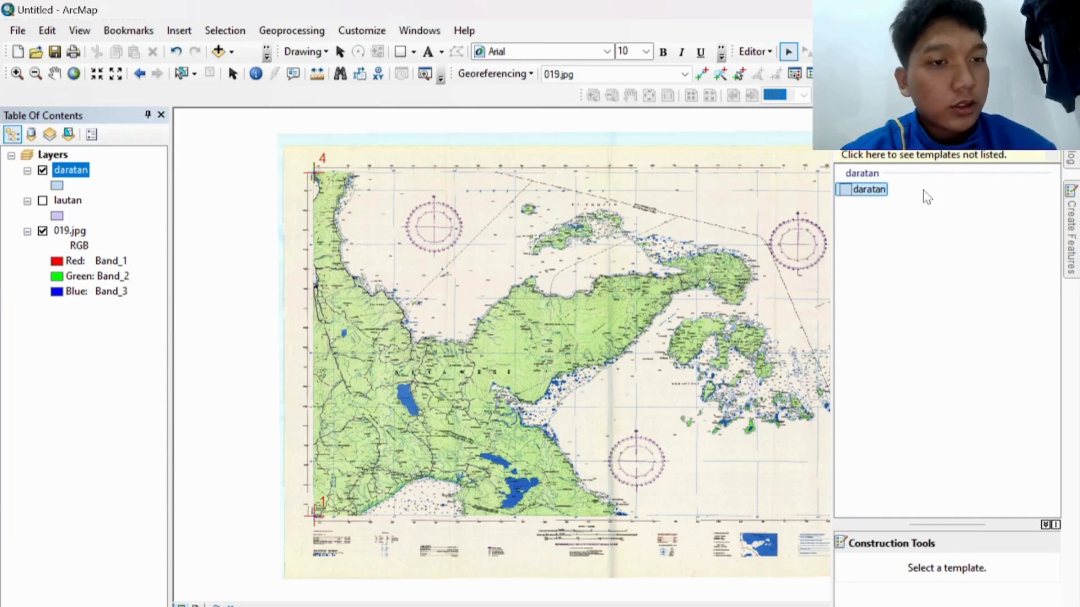
left_click(887, 191)
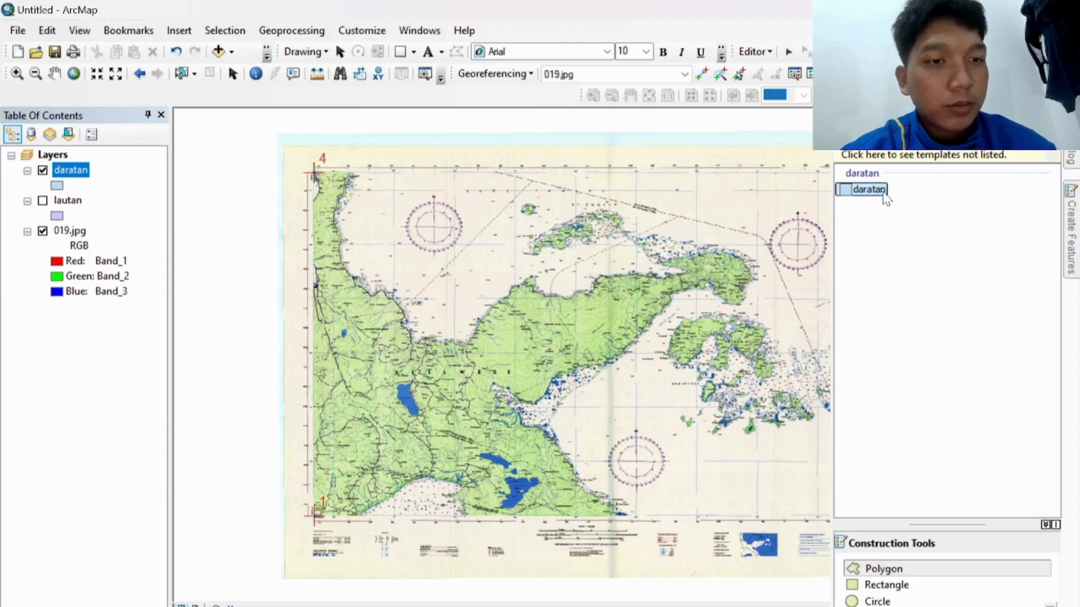
left_click(893, 568)
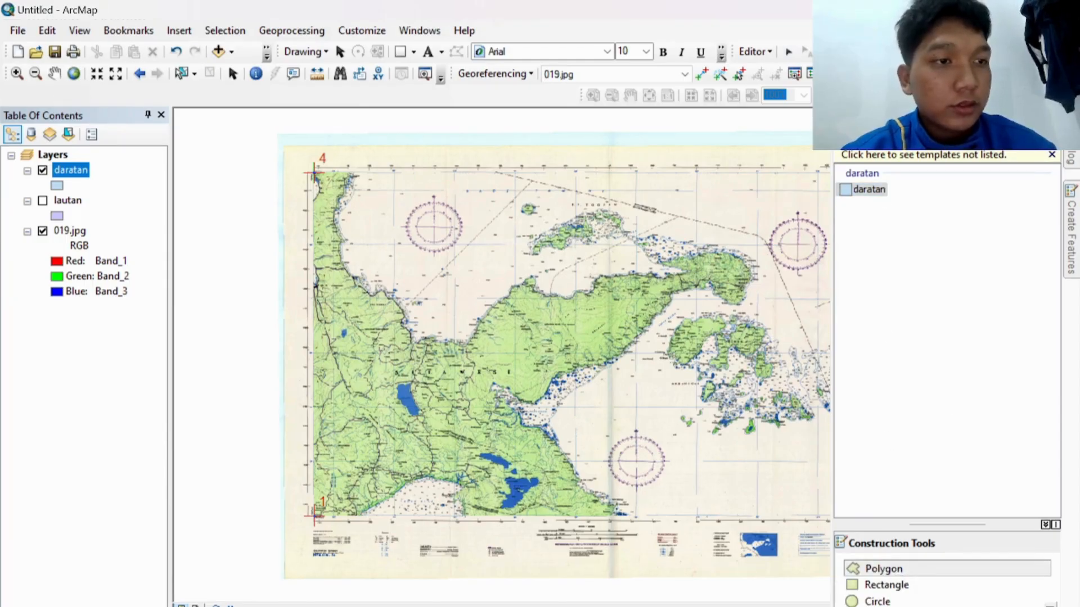
left_click(1039, 115)
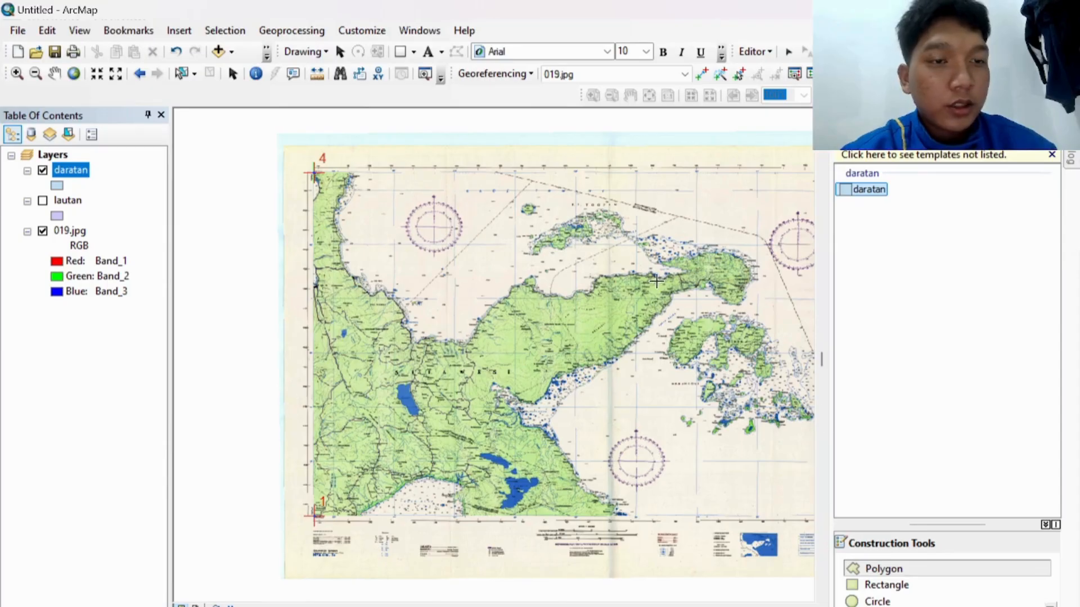
Step: Trace the land outline from the top-left corner around the bay to the peninsula's north coast
left_click(314, 172)
left_click(343, 172)
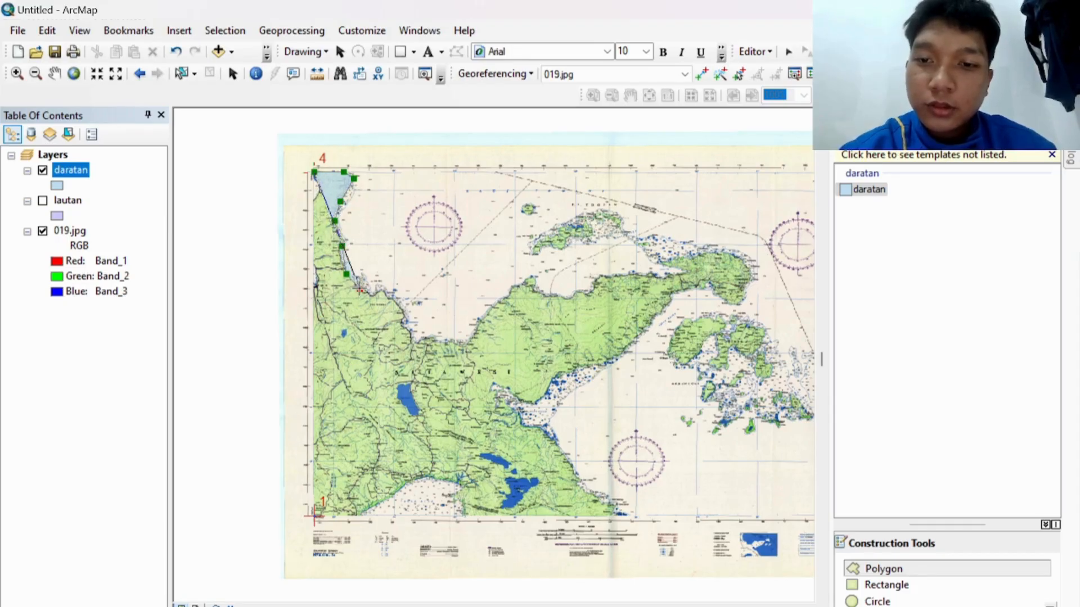
left_click(374, 295)
left_click(383, 291)
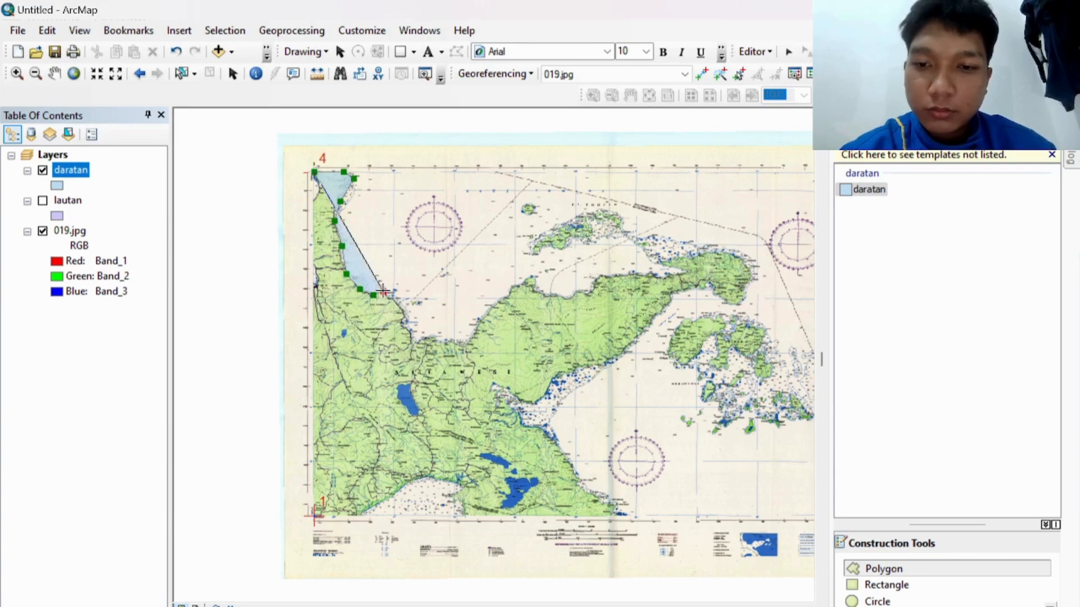
left_click(402, 313)
left_click(409, 324)
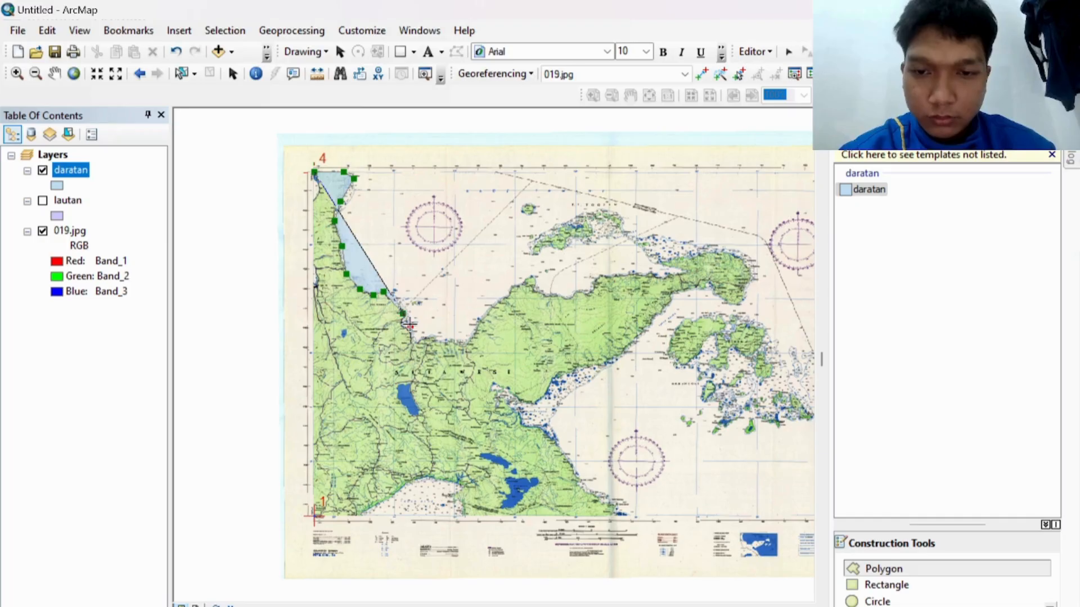
left_click(403, 323)
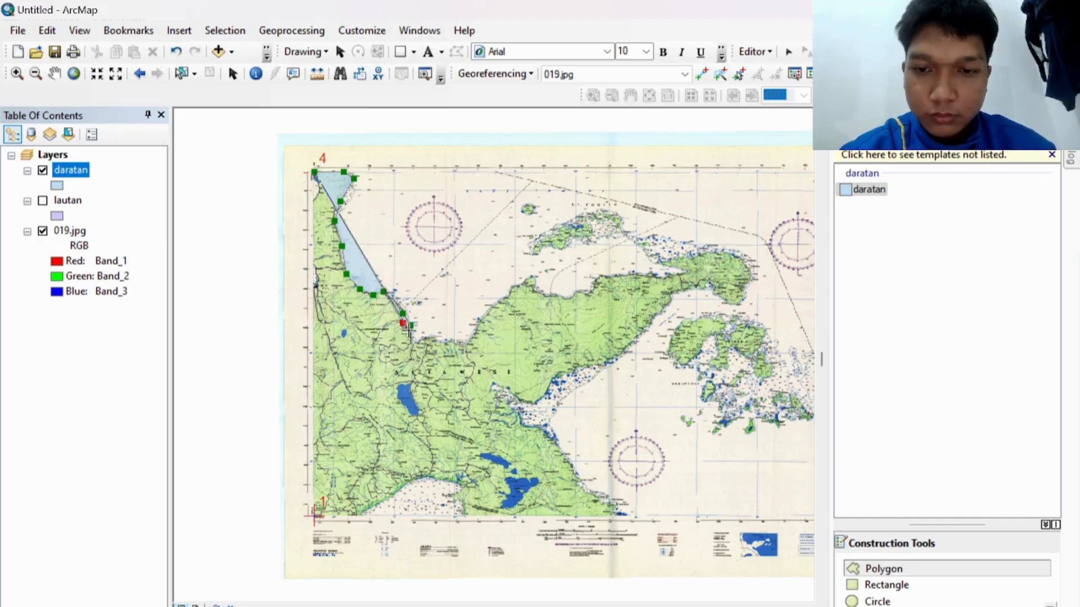
left_click(414, 344)
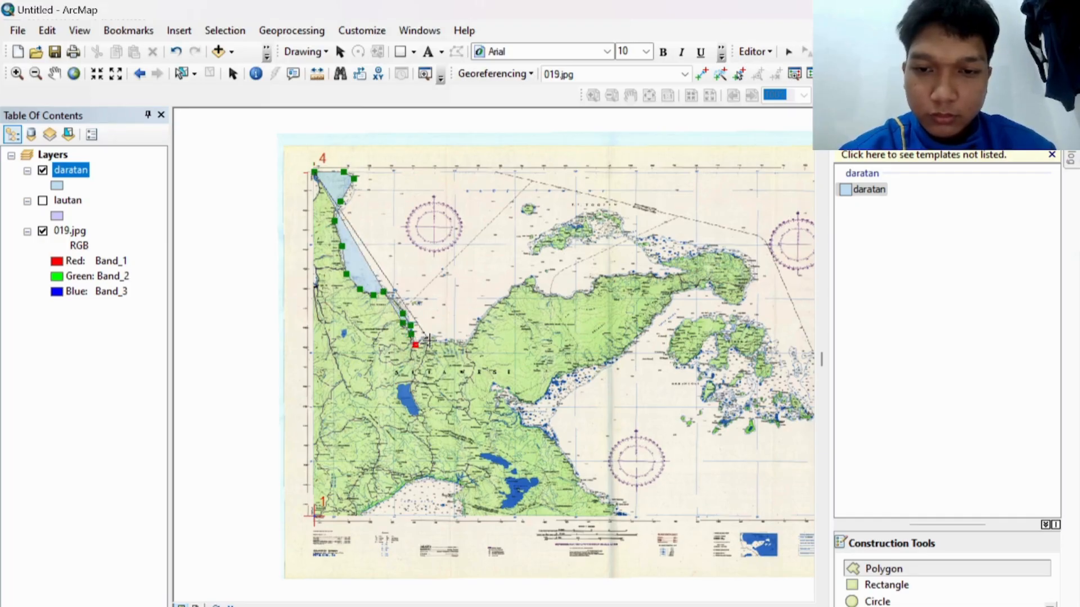
left_click(430, 340)
left_click(437, 342)
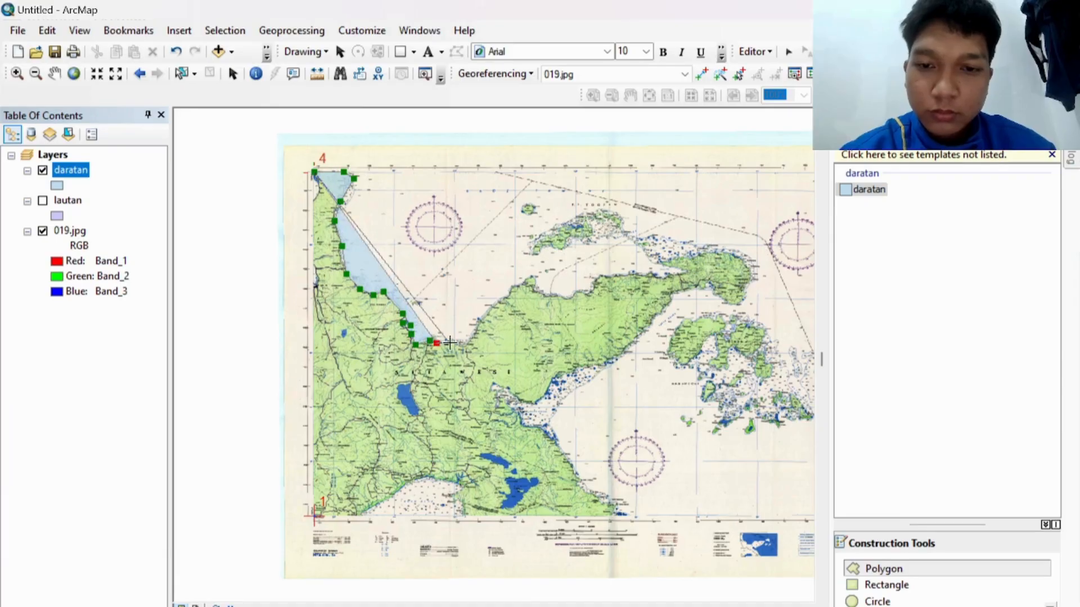
left_click(451, 342)
left_click(467, 347)
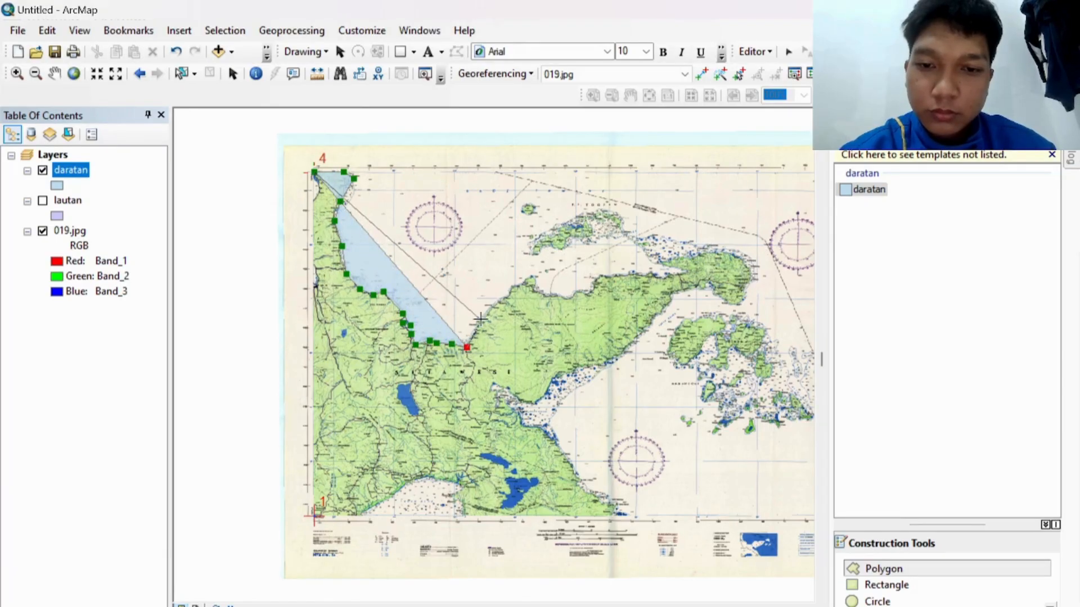
left_click(481, 320)
left_click(508, 298)
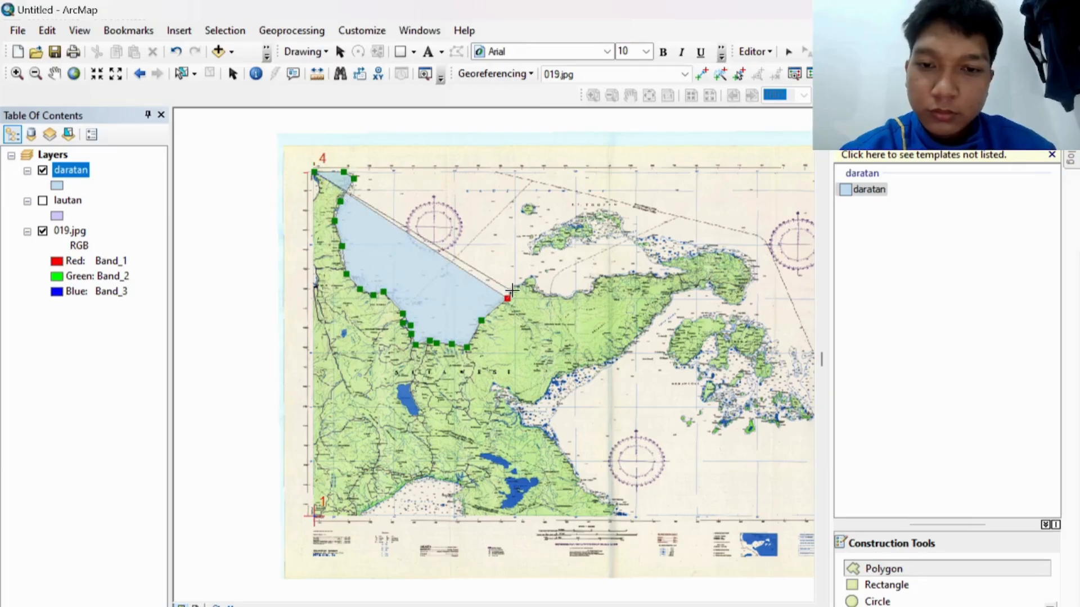
left_click(511, 289)
left_click(534, 278)
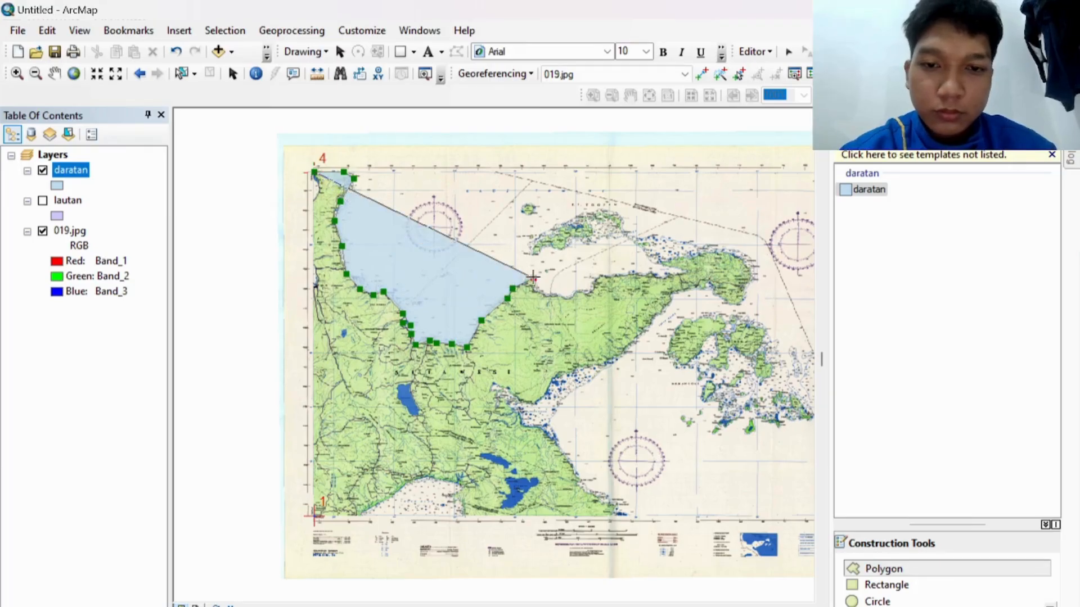
left_click(538, 291)
left_click(563, 296)
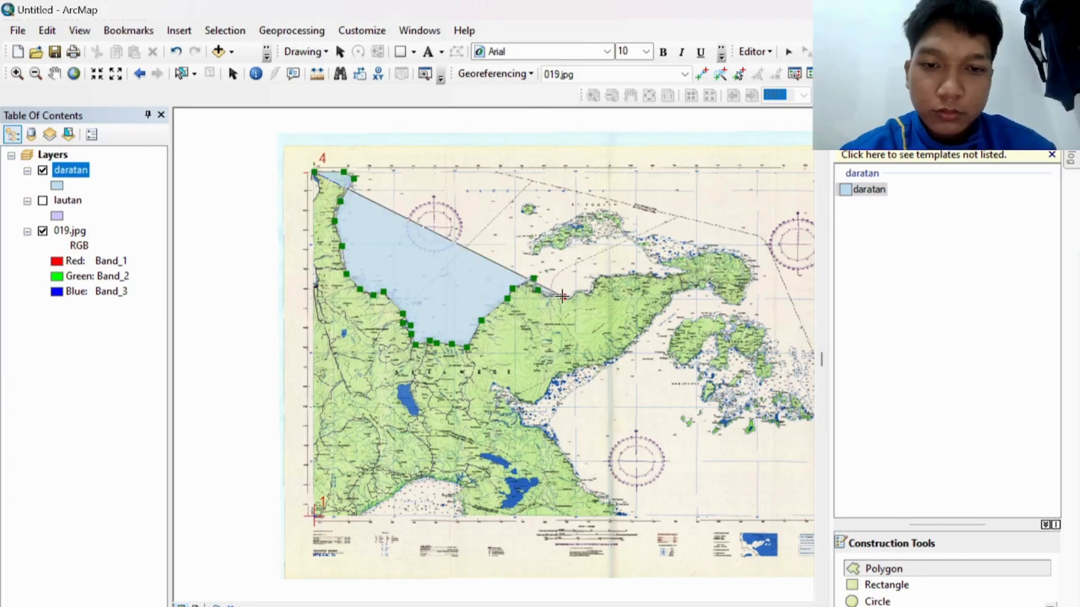
left_click(586, 294)
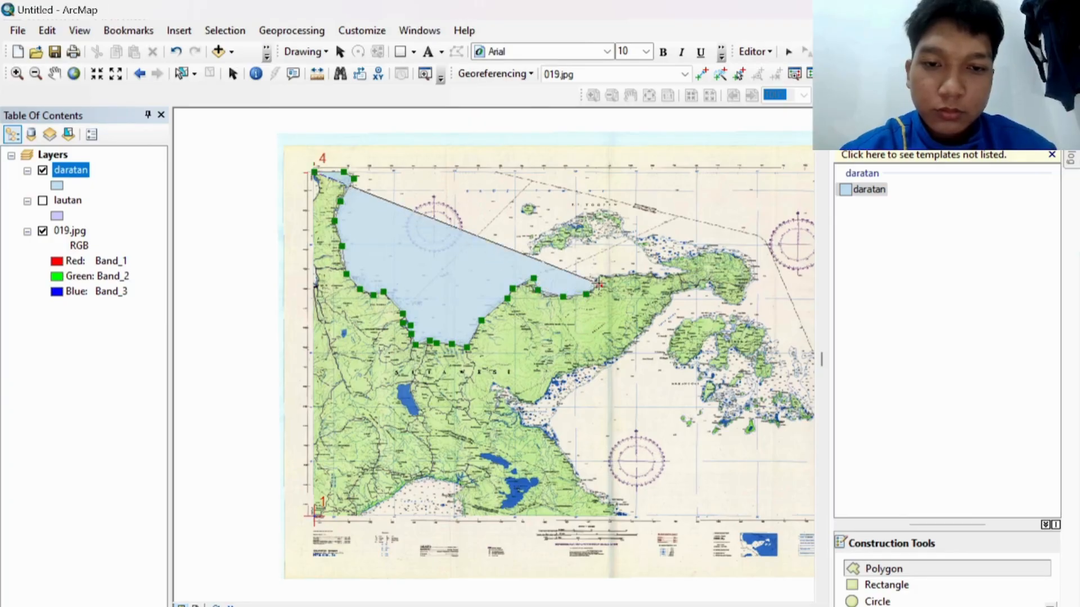
left_click(599, 284)
left_click(606, 279)
left_click(632, 275)
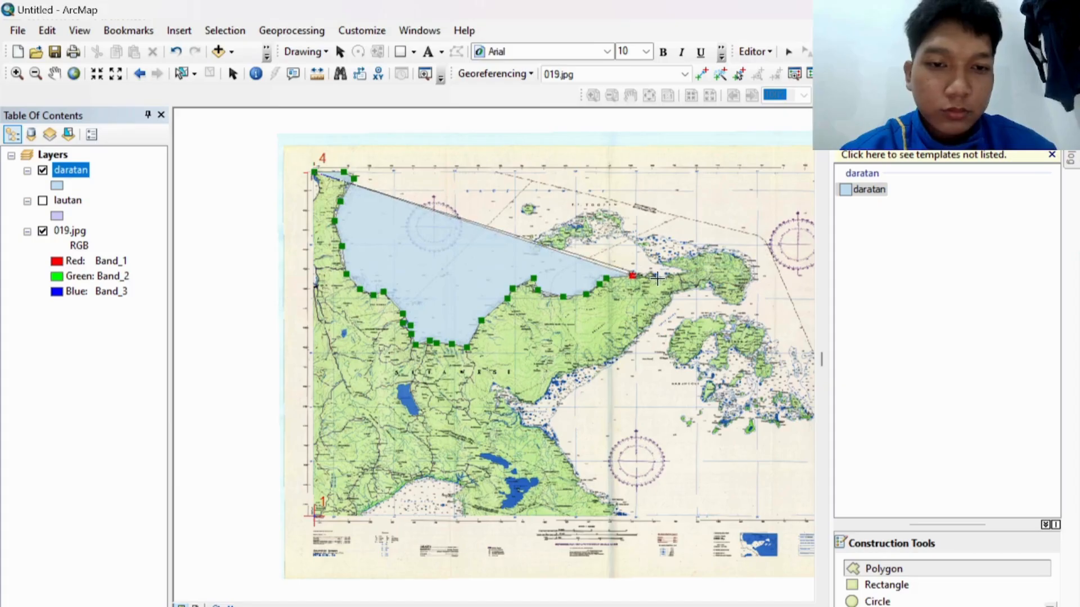
left_click(658, 280)
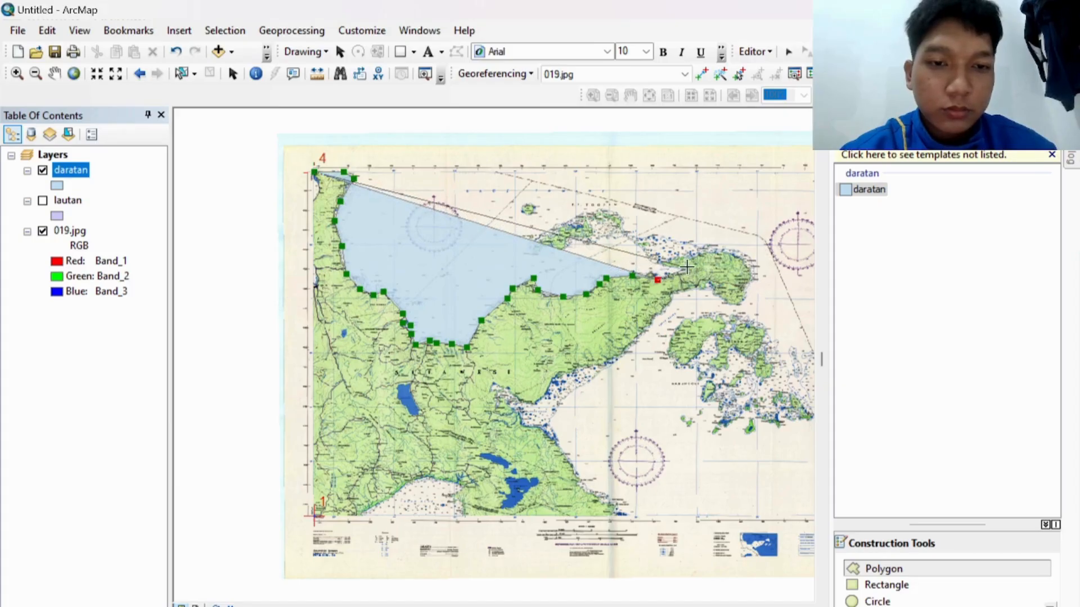
Step: Continue the outline around the peninsula's eastern tip and down its southern coast into the gulf
left_click(688, 272)
left_click(661, 261)
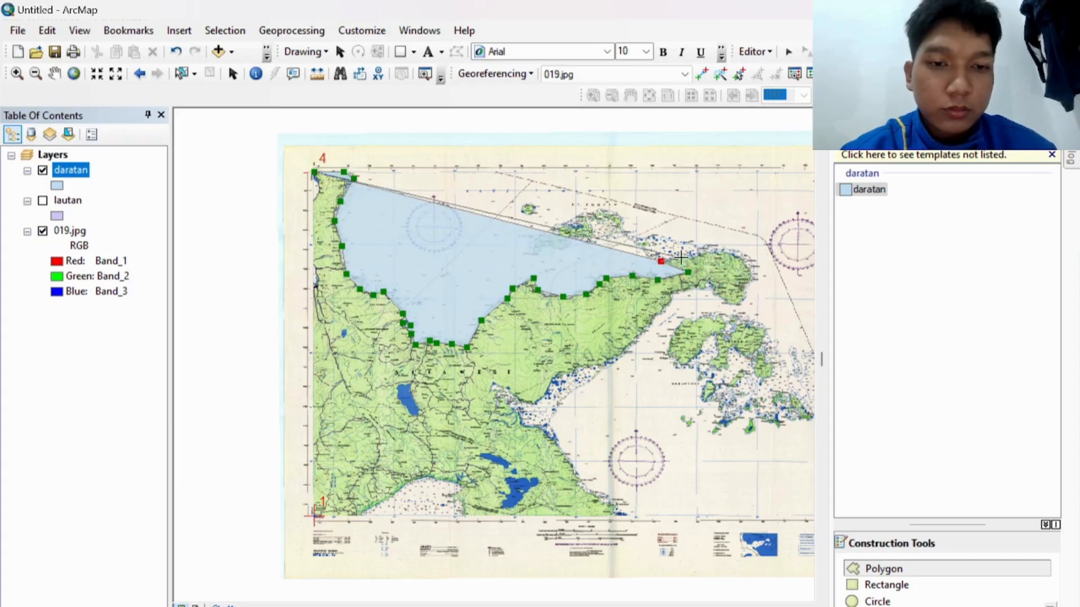
left_click(730, 253)
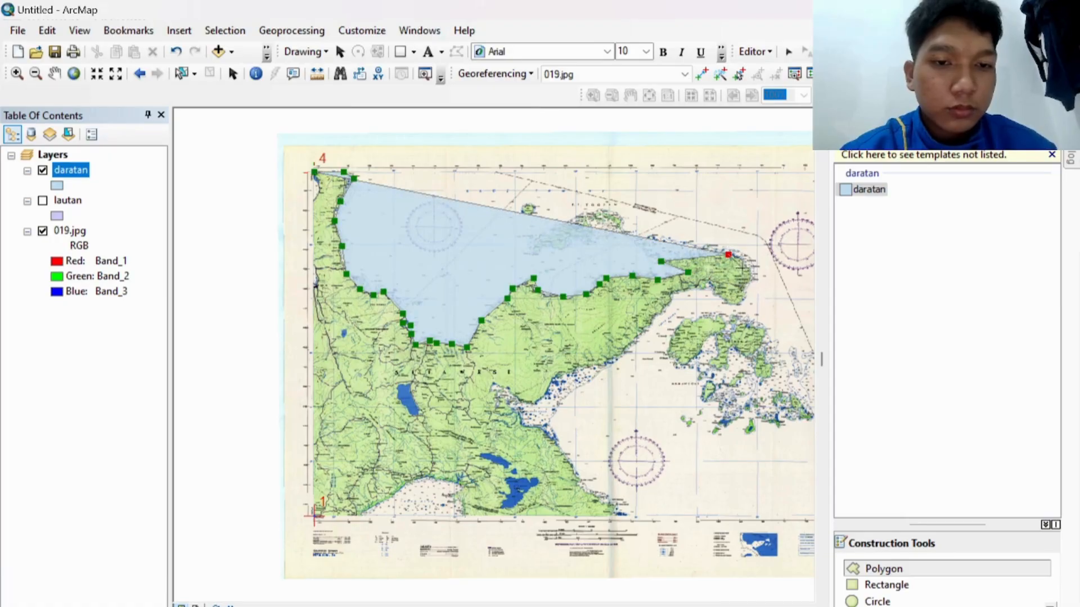
left_click(752, 272)
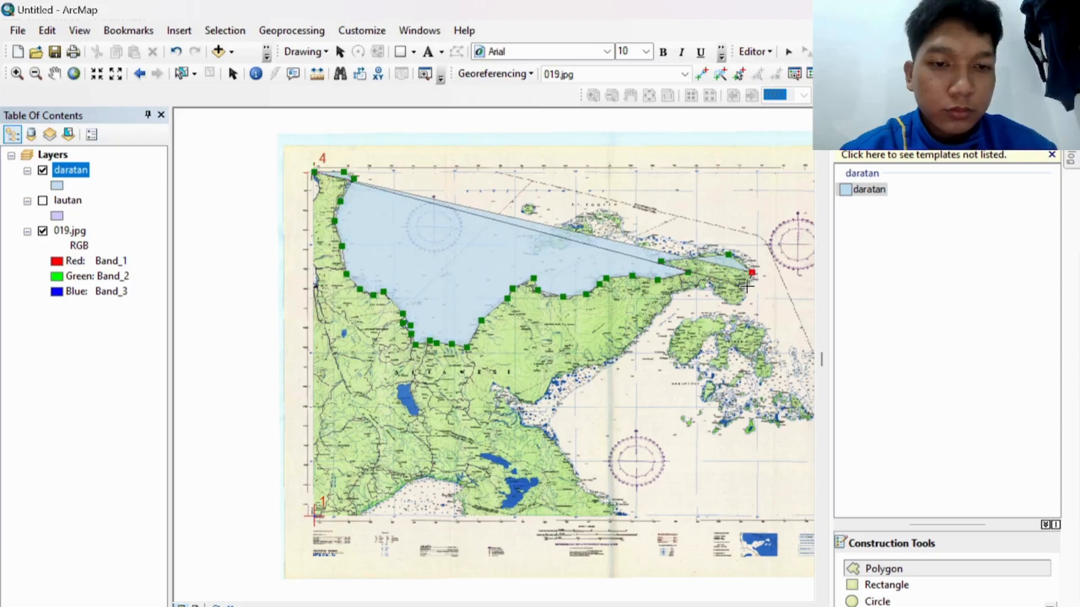
left_click(747, 286)
left_click(749, 300)
left_click(740, 304)
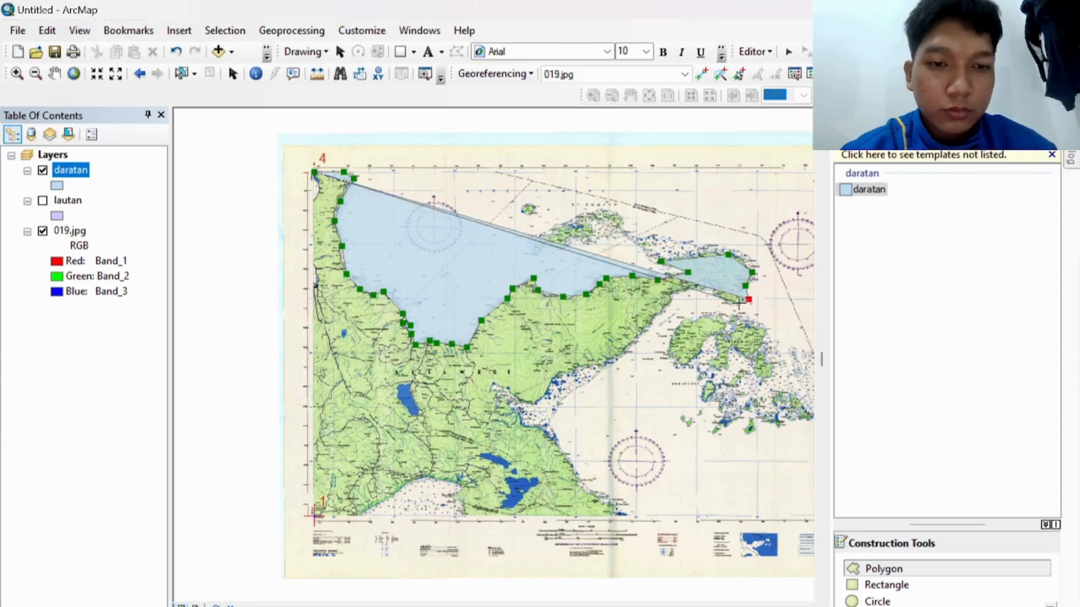
left_click(727, 302)
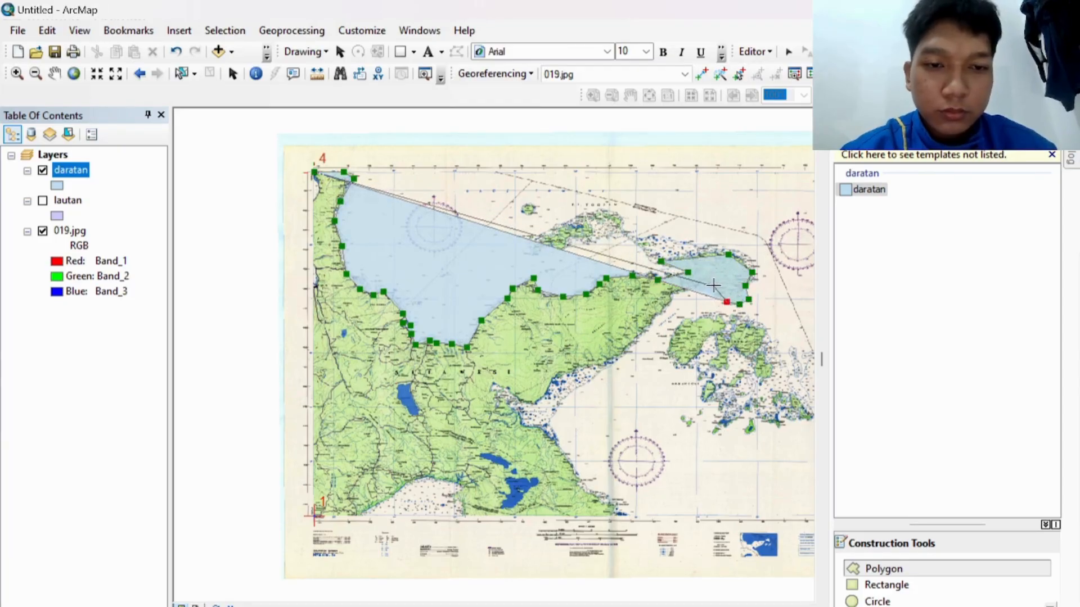
left_click(713, 285)
left_click(688, 289)
left_click(674, 294)
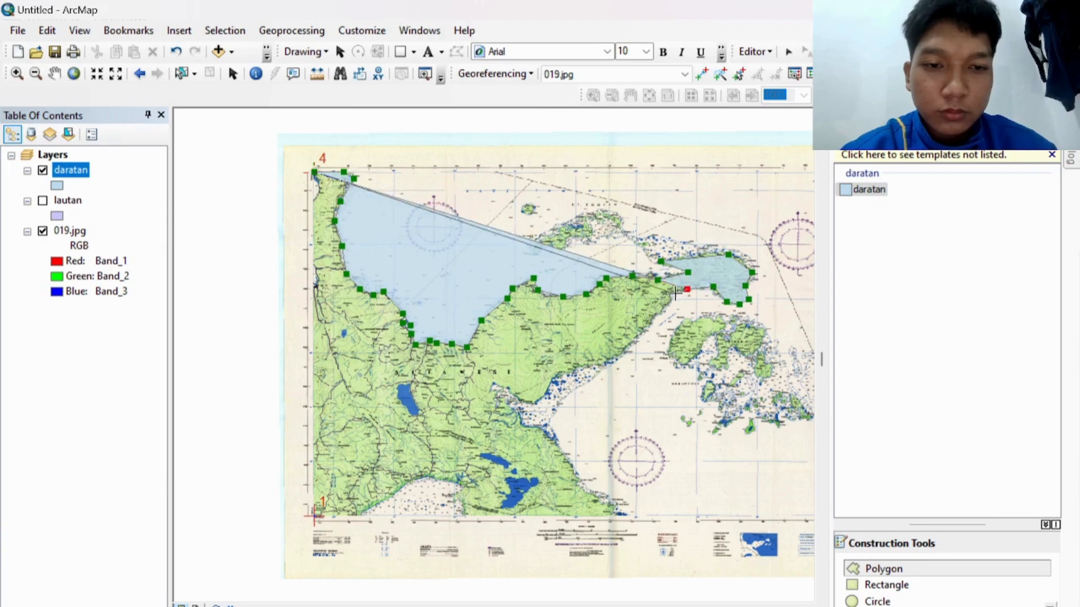
left_click(611, 363)
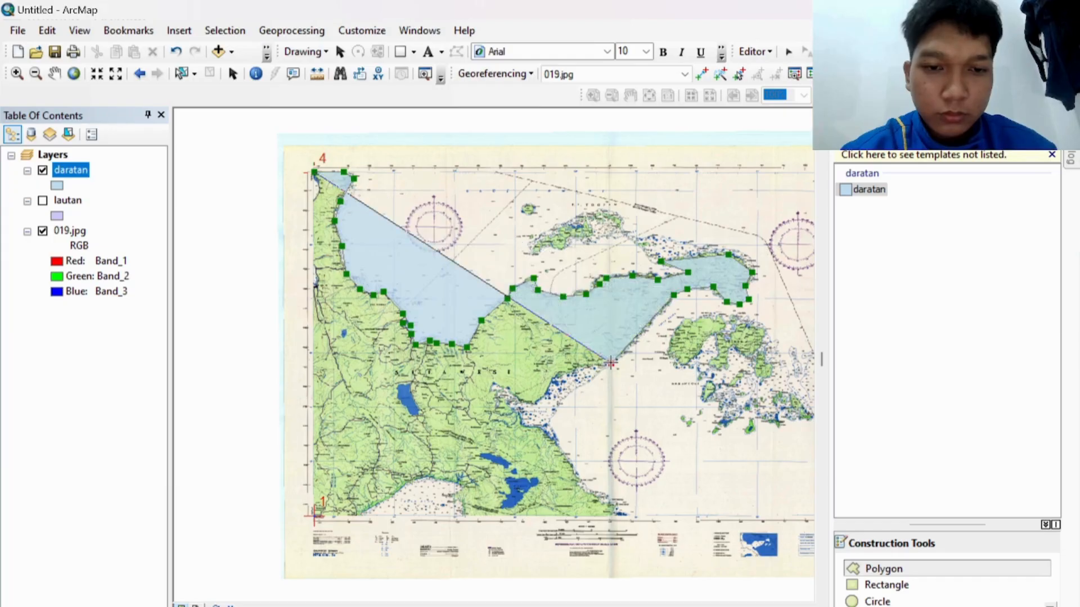
left_click(576, 363)
left_click(571, 372)
left_click(560, 373)
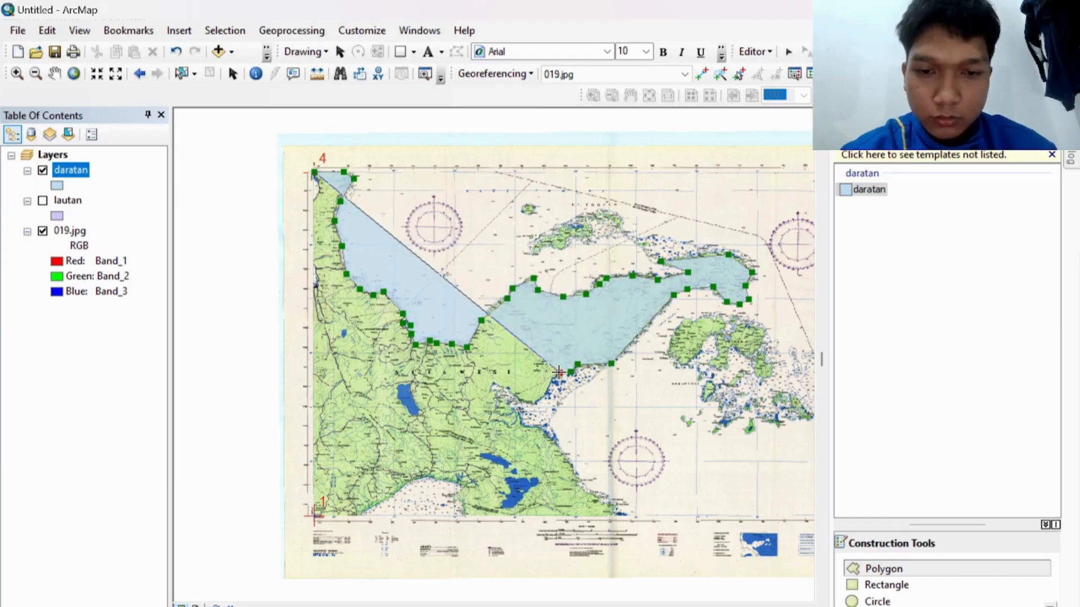
left_click(538, 401)
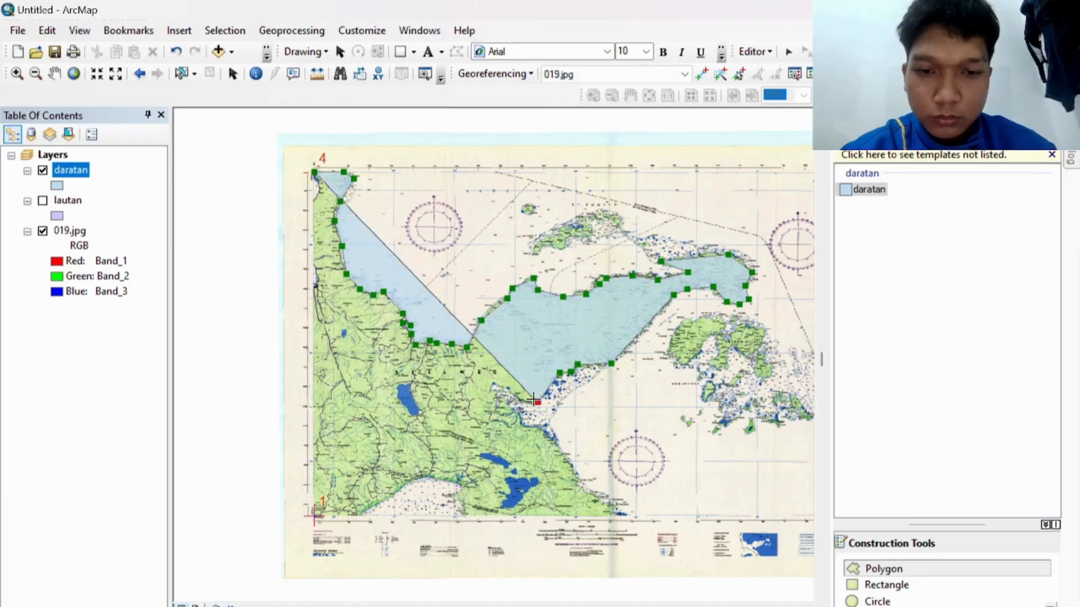
Step: Trace the coast to the bottom edge and bottom-left corner, then finish the polygon
left_click(496, 387)
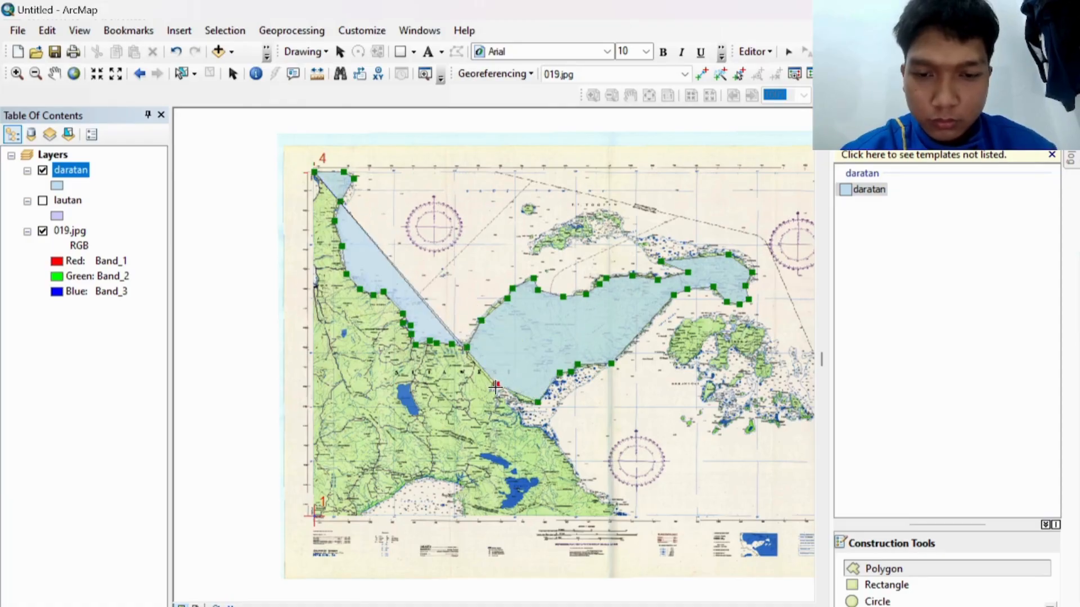
left_click(522, 420)
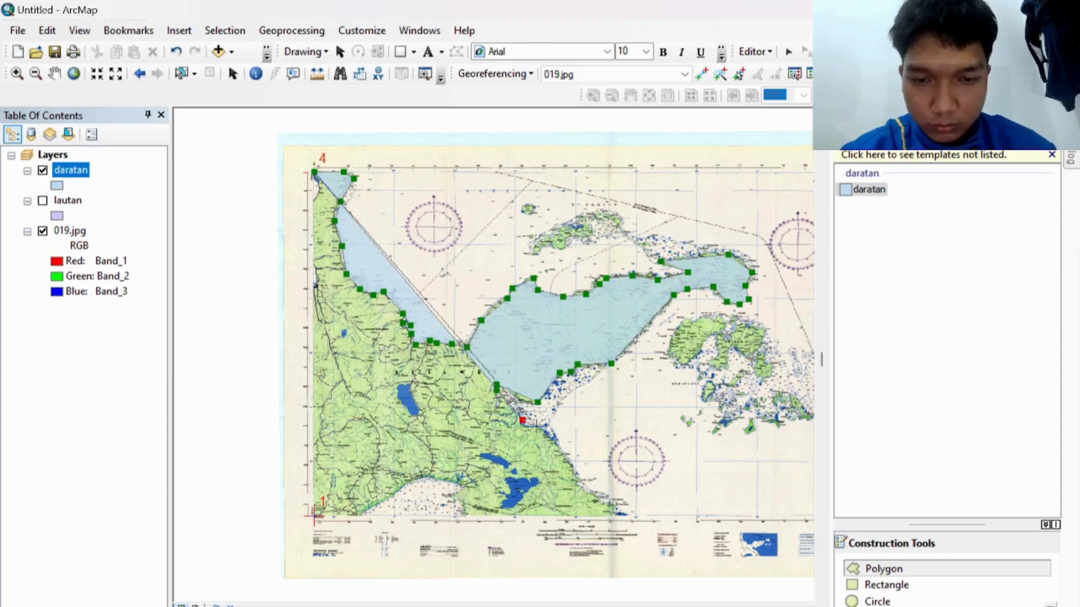
left_click(546, 432)
left_click(562, 451)
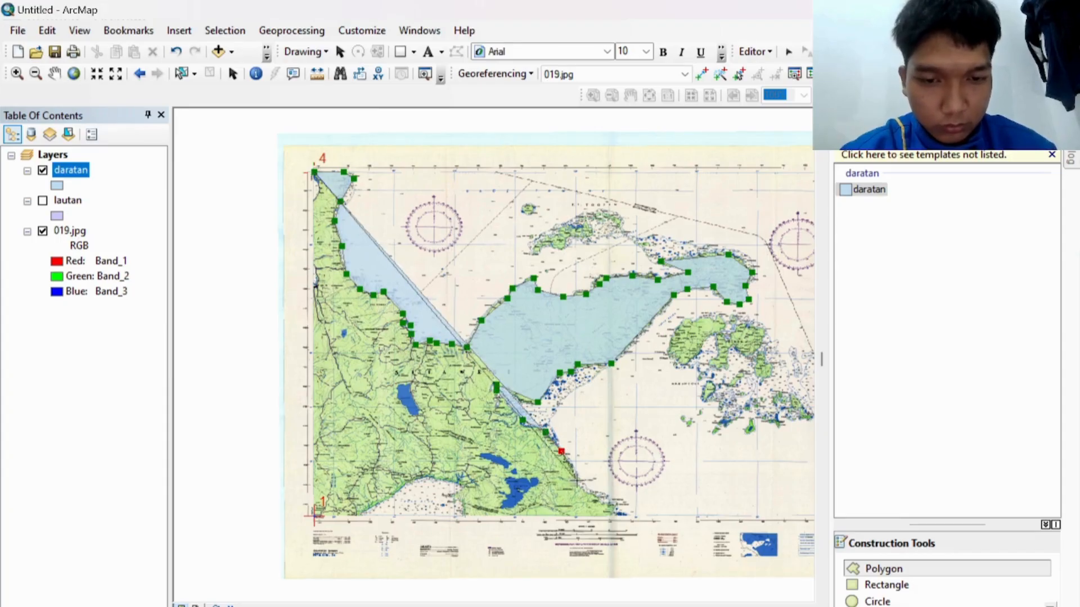
left_click(579, 480)
left_click(596, 498)
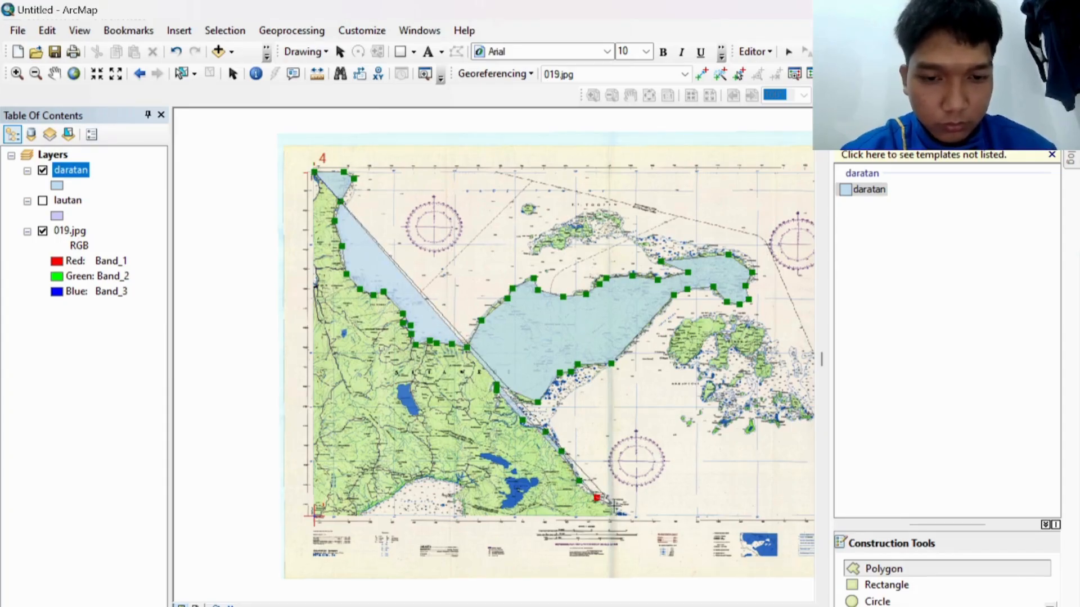
left_click(618, 506)
left_click(617, 517)
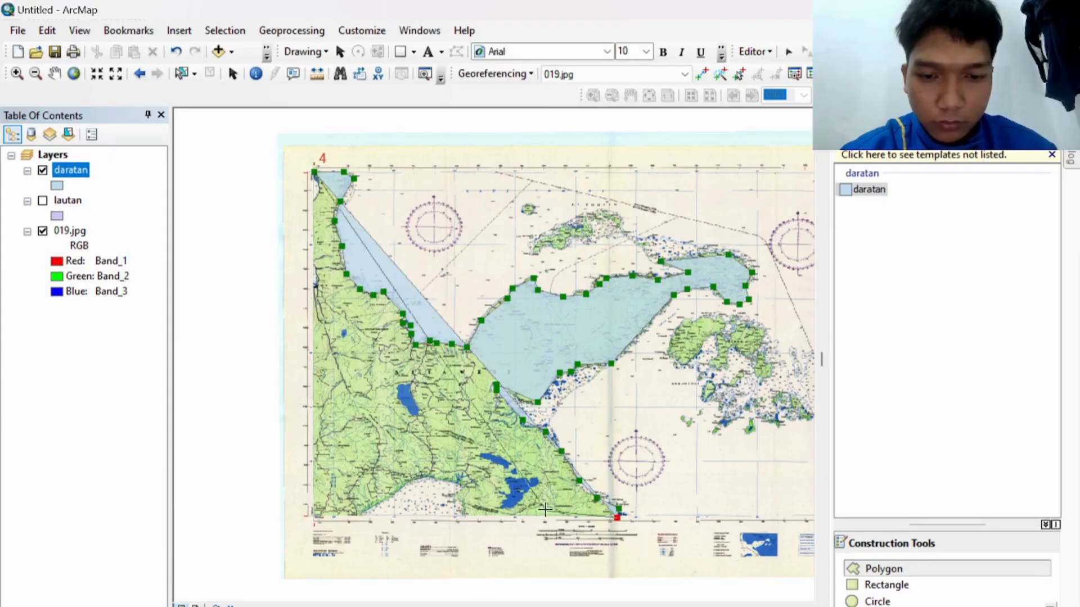
left_click(466, 515)
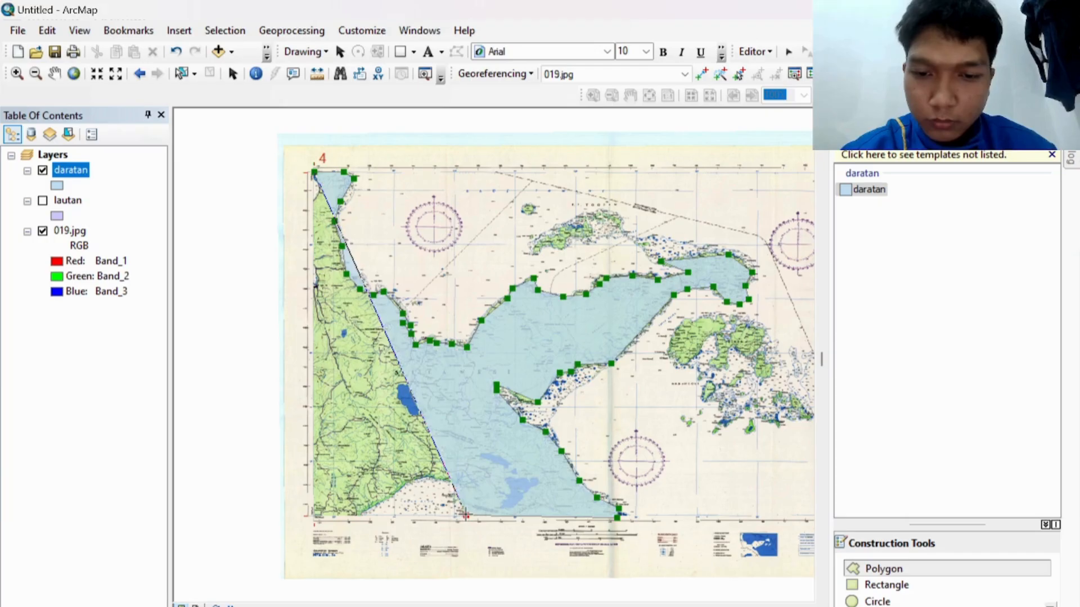
left_click(456, 497)
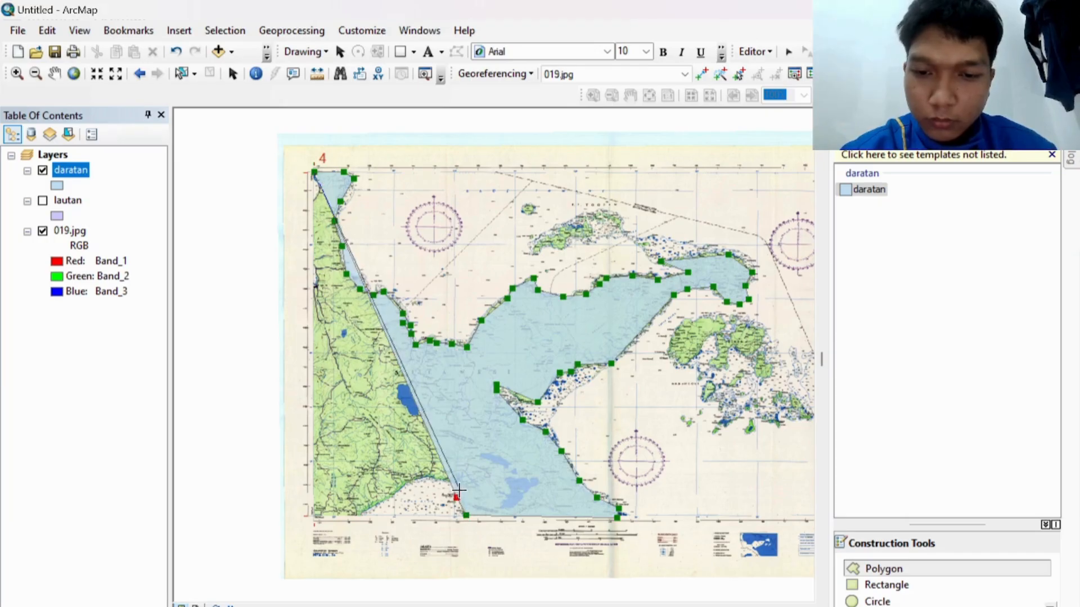
left_click(461, 487)
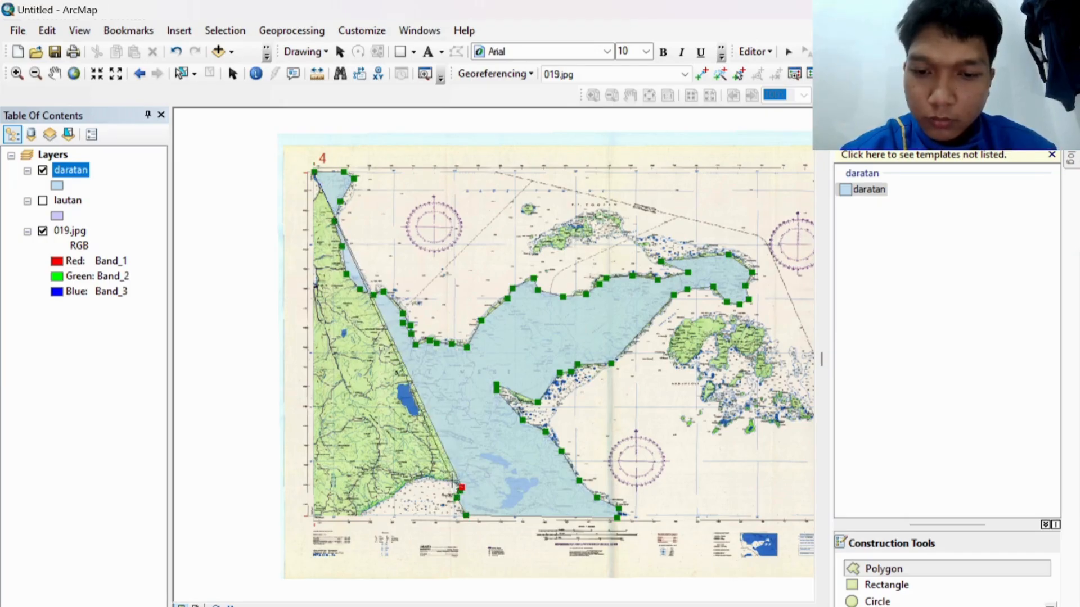
left_click(423, 477)
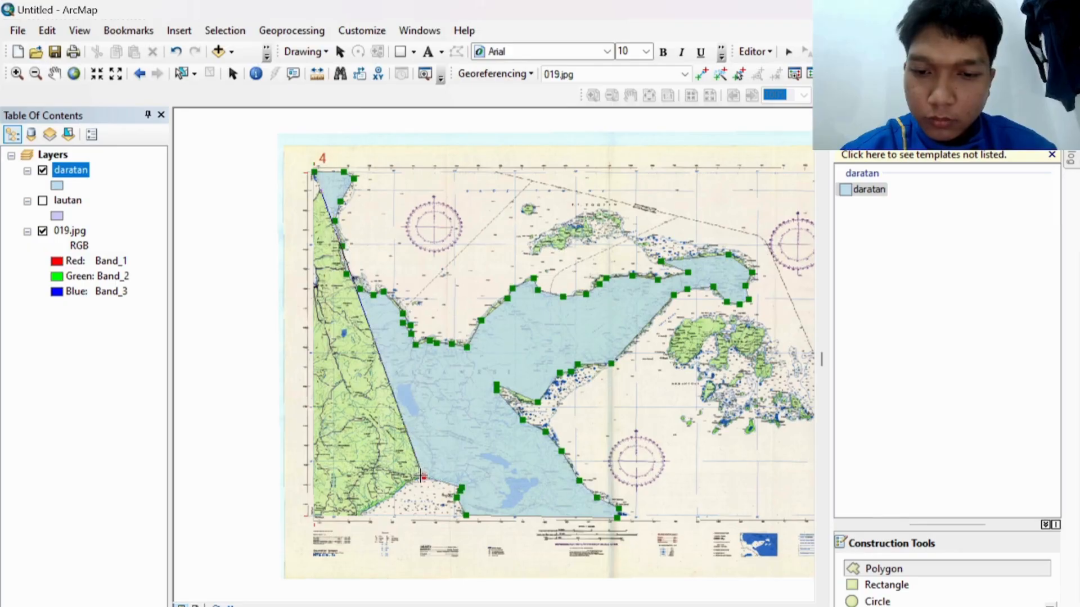
left_click(393, 493)
left_click(373, 506)
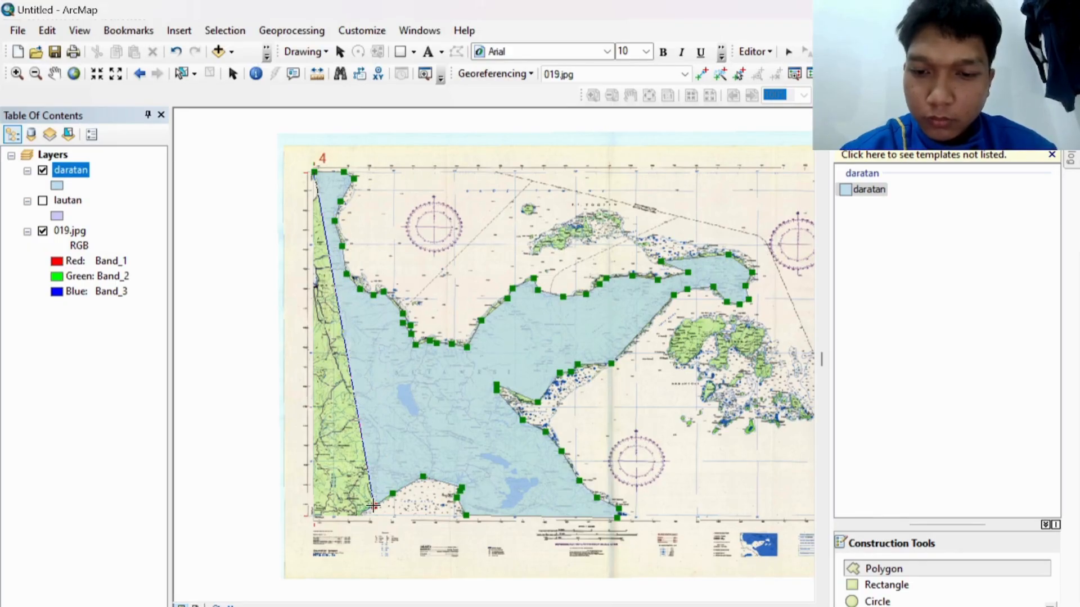
left_click(360, 513)
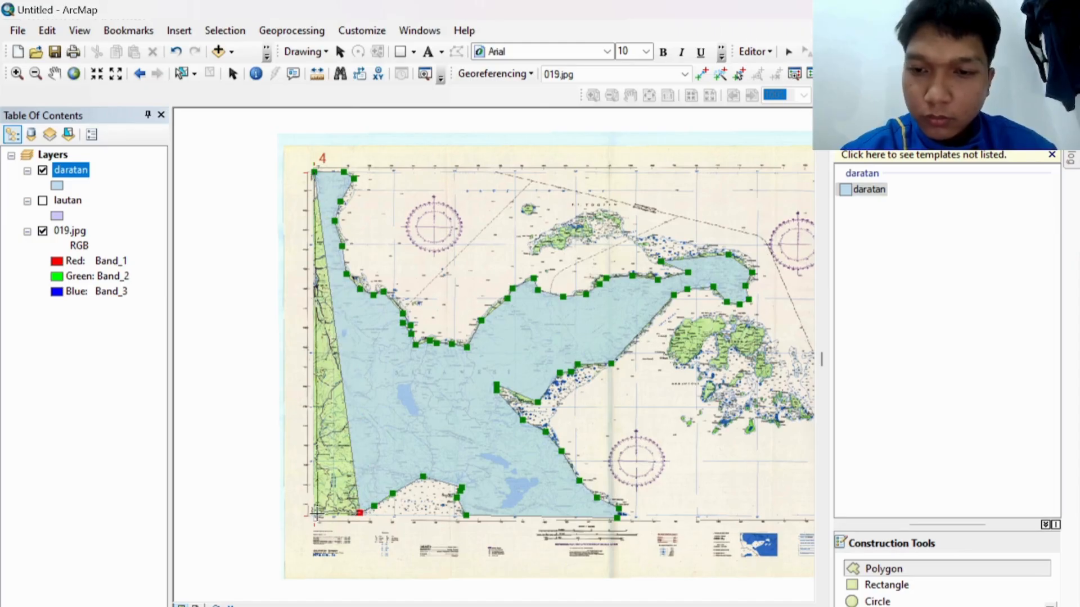
left_click(317, 514)
double_click(317, 514)
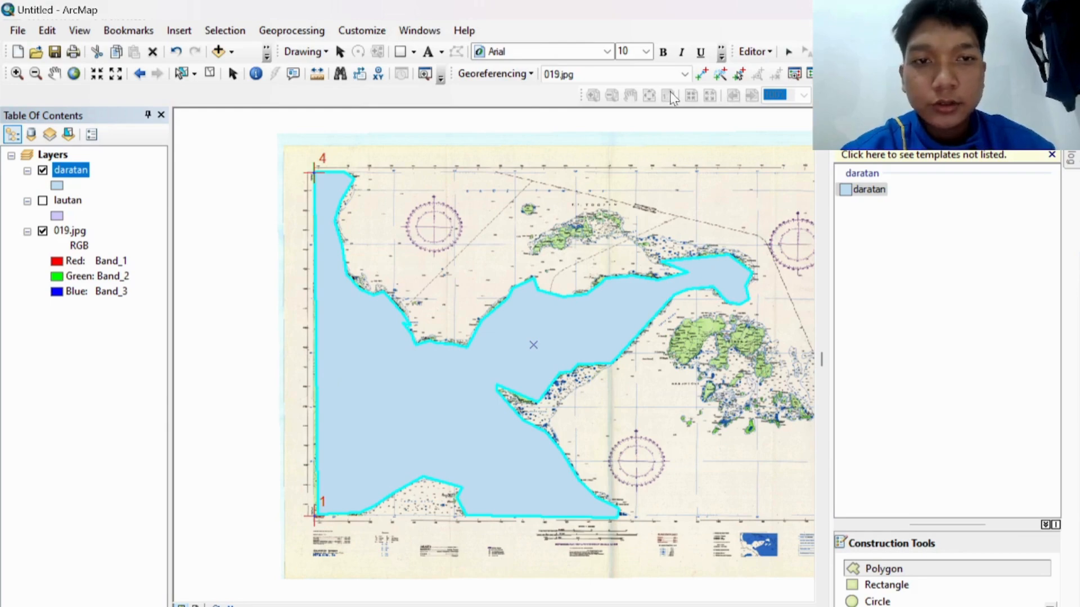
Step: Save the daratan edits and stop the editing session
left_click(753, 52)
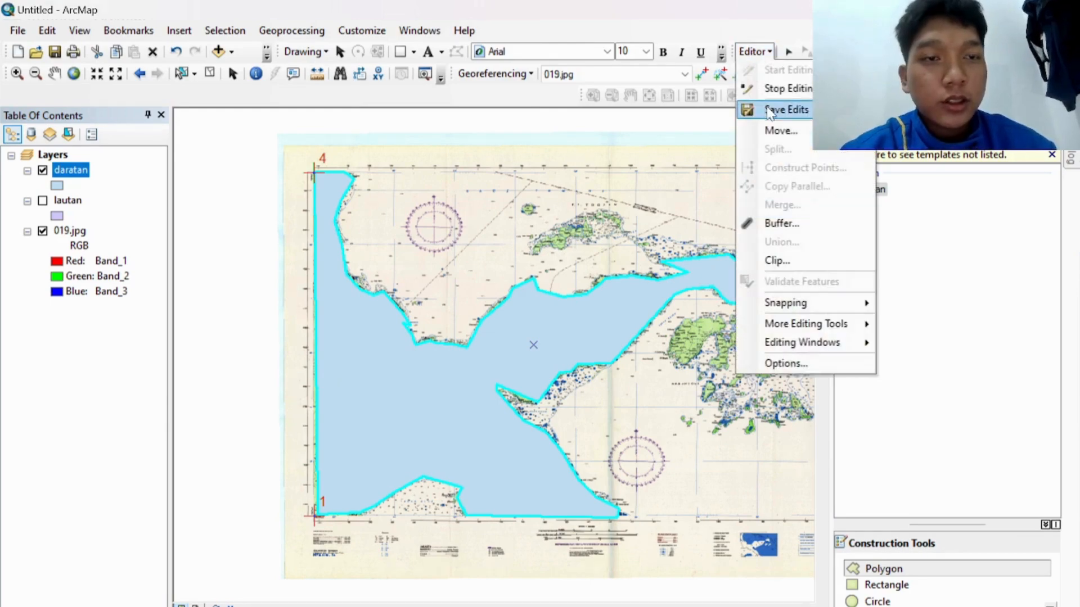
left_click(769, 110)
left_click(755, 51)
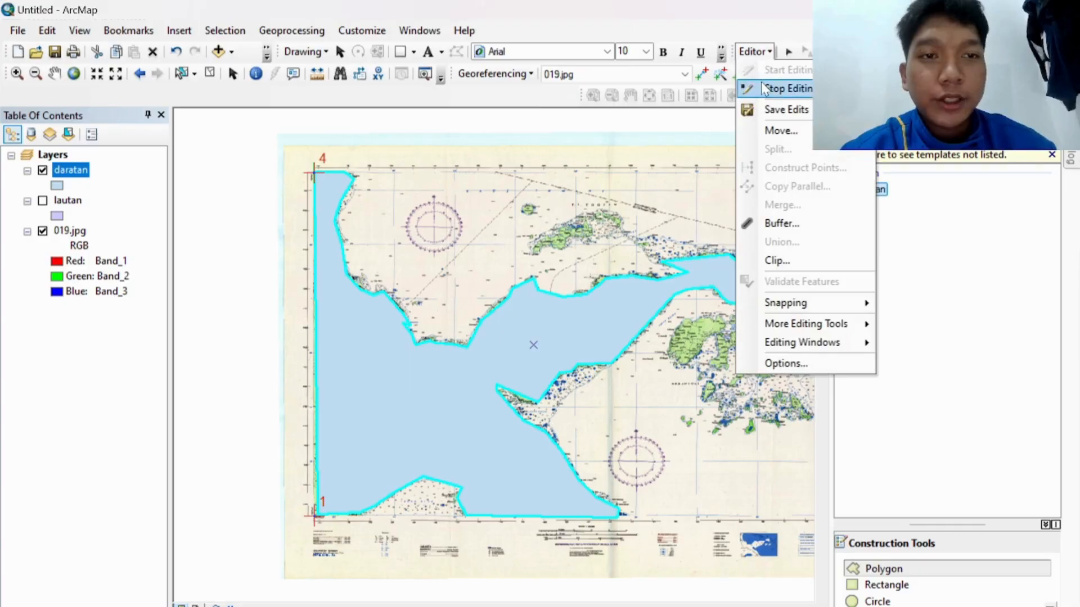
left_click(785, 88)
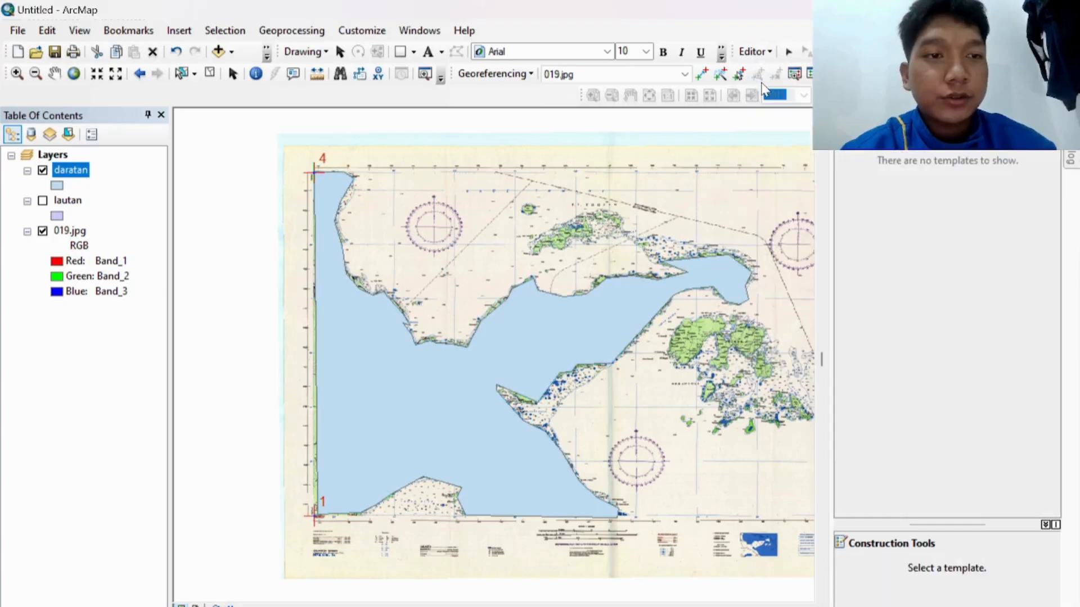
Step: Hide daratan, remove the aliran sungai layer, and show the Catalog window
left_click(43, 171)
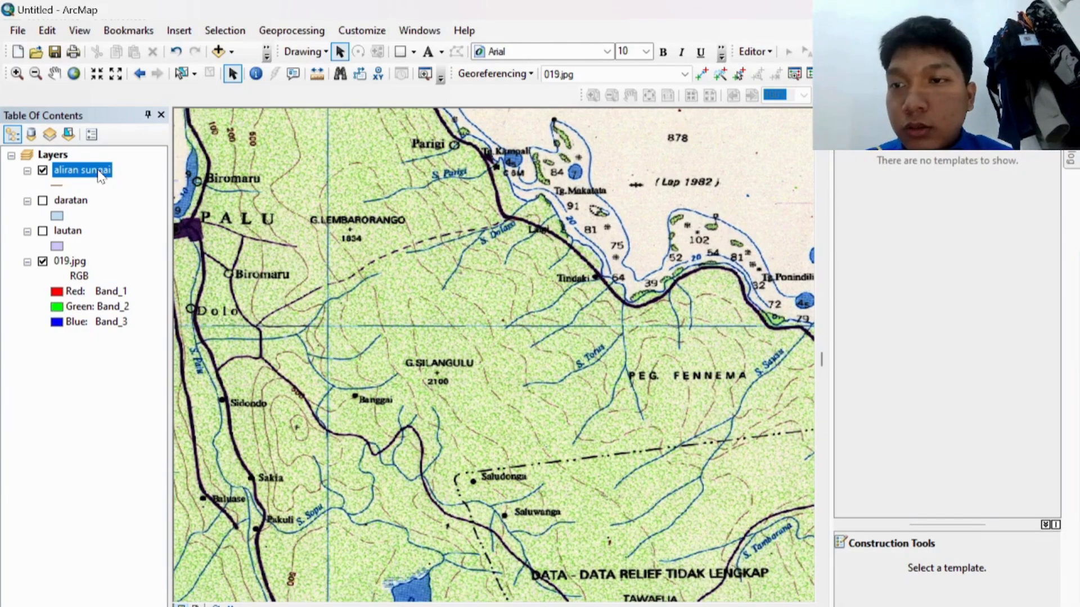
right_click(95, 175)
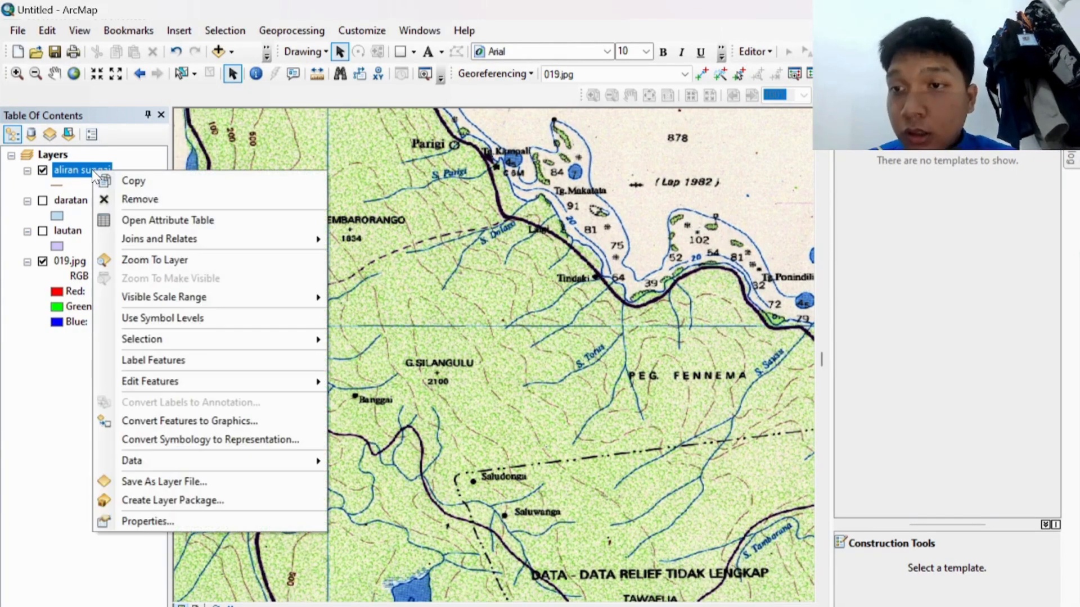
left_click(122, 199)
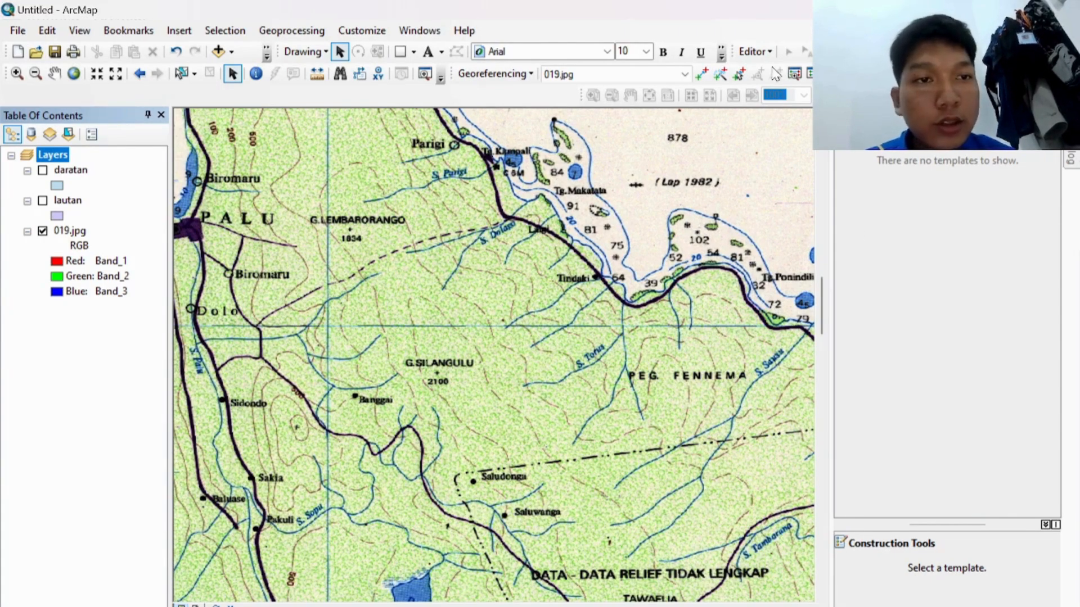
left_click(1071, 162)
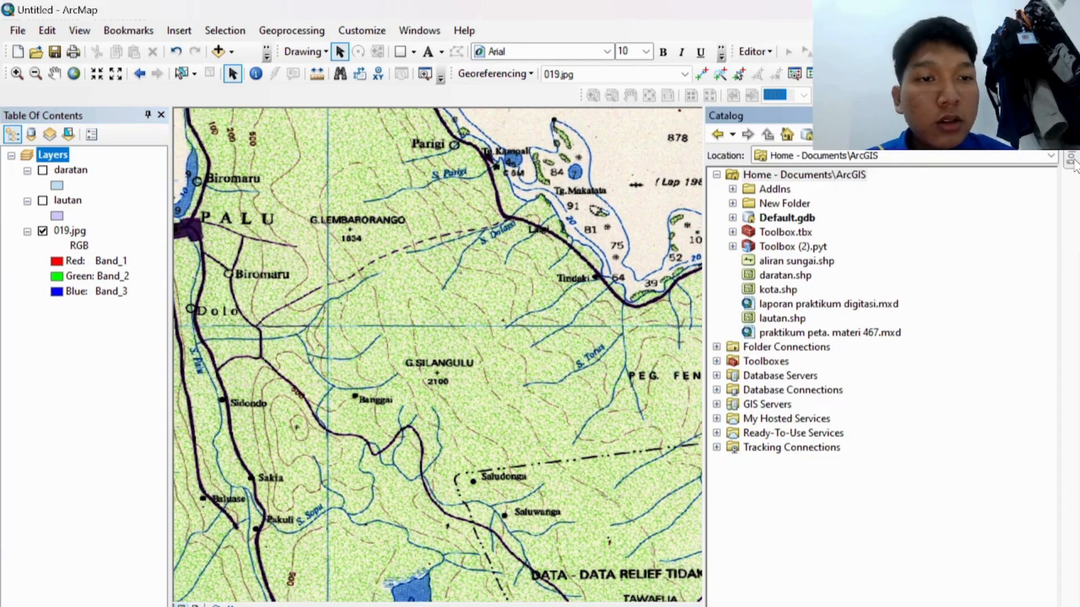
Step: Start a new Polyline shapefile named aliran sungaii in the home folder
right_click(854, 178)
mouse_move(906, 283)
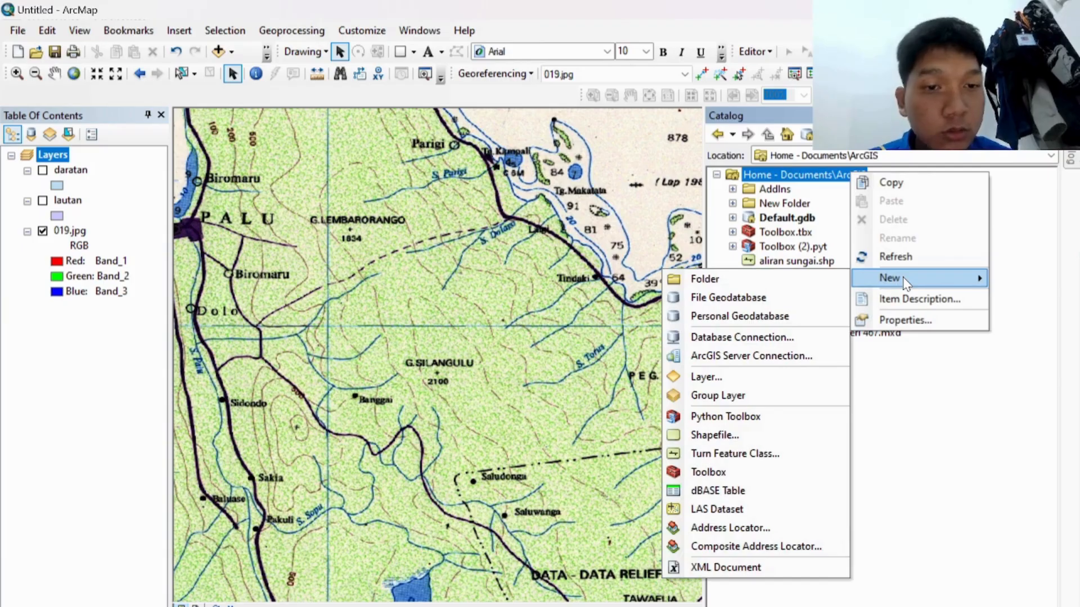
left_click(751, 435)
key("BackSpace")
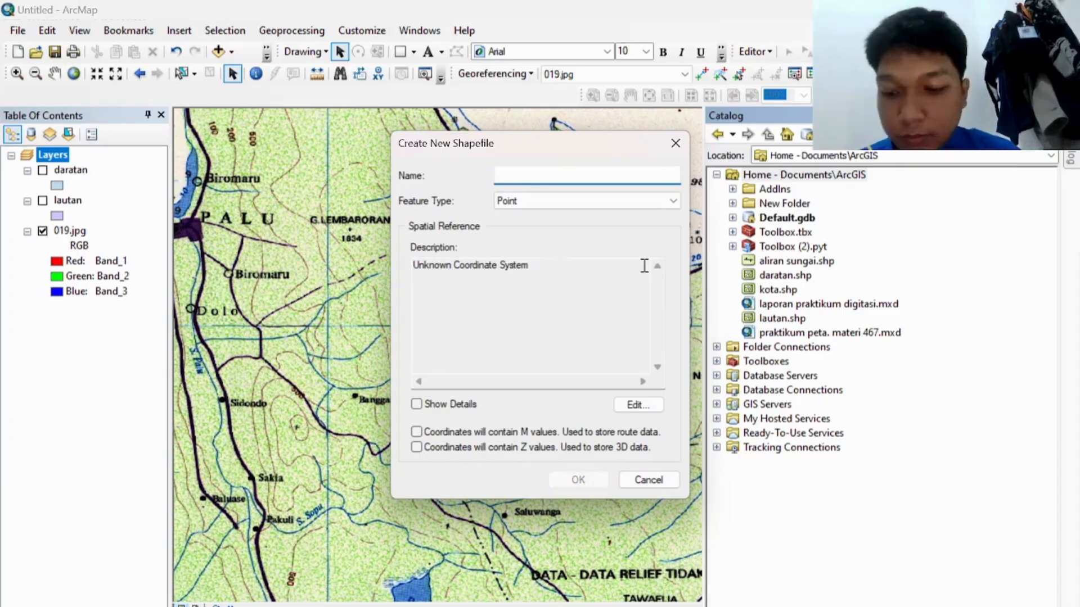
type("aliran sungai")
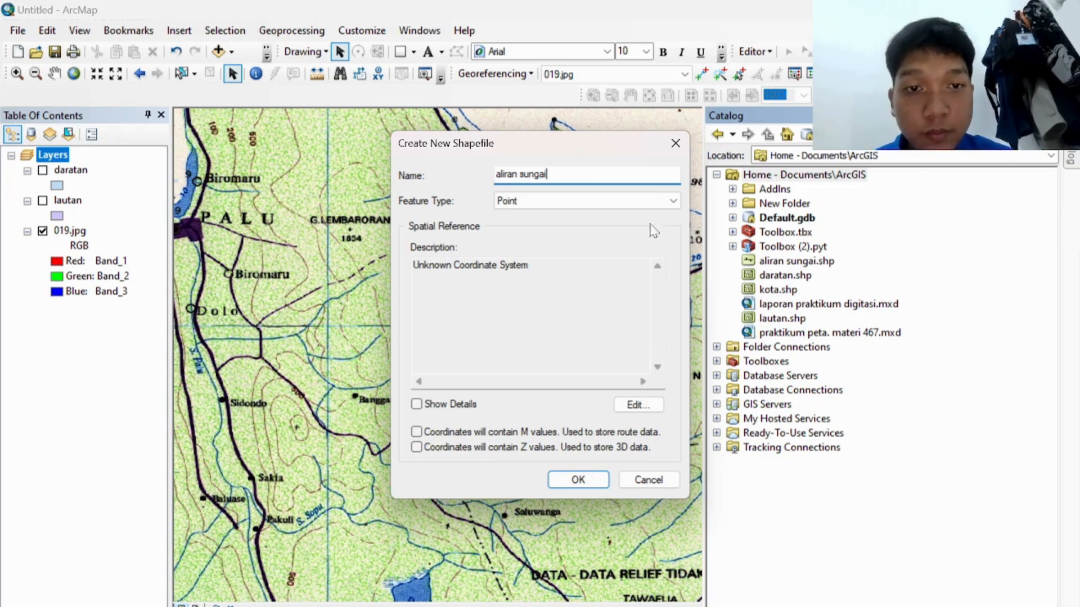
left_click(653, 202)
left_click(599, 223)
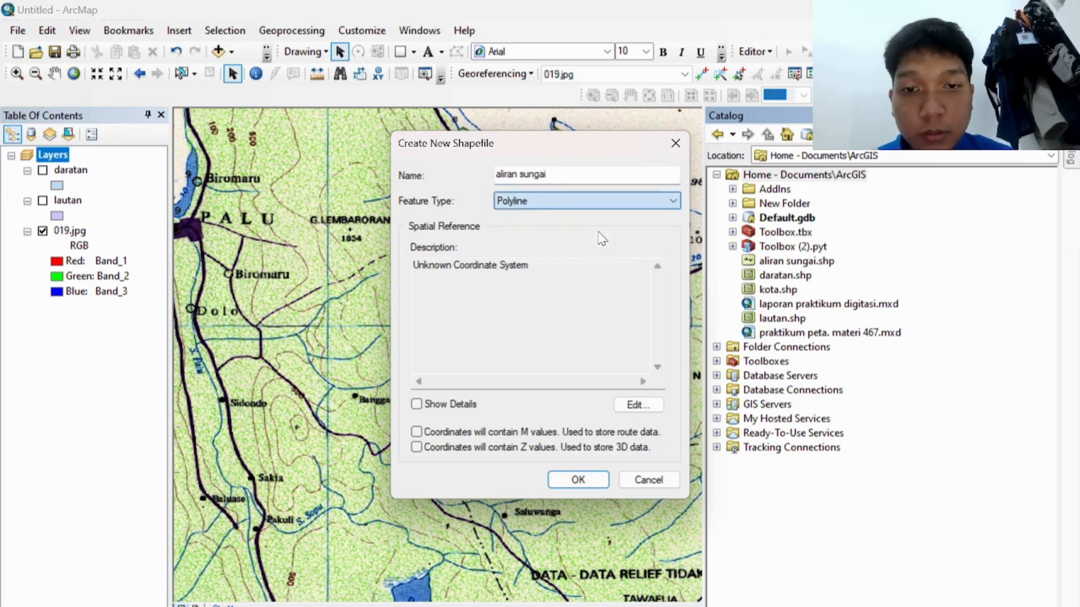
Step: Set the aliran sungaii shapefile to GCS WGS 1984 and create it
left_click(642, 398)
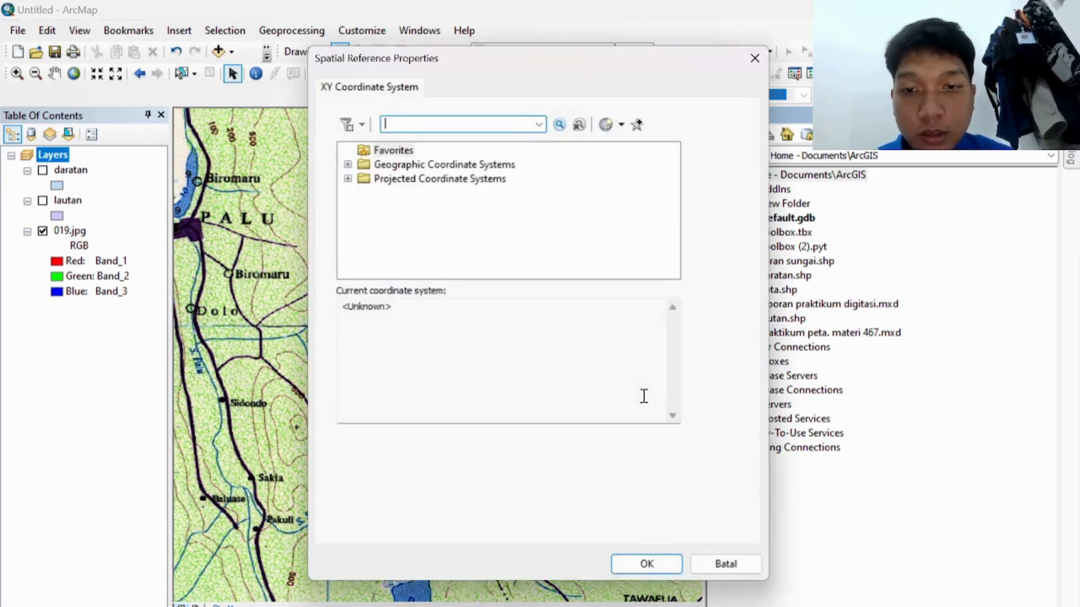
left_click(347, 164)
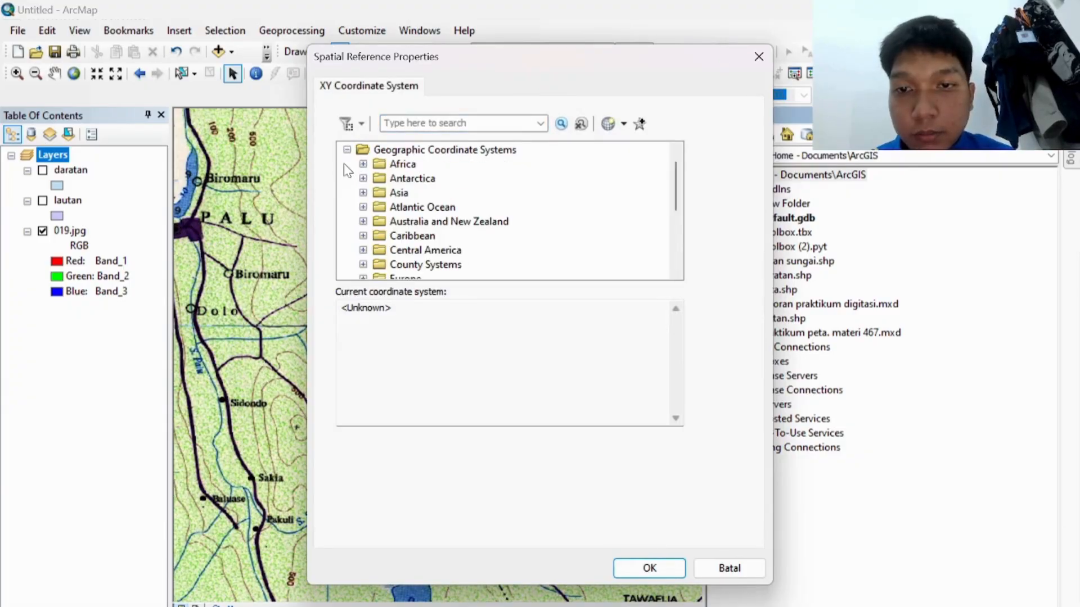
scroll(409, 247, "down", 3)
left_click(363, 265)
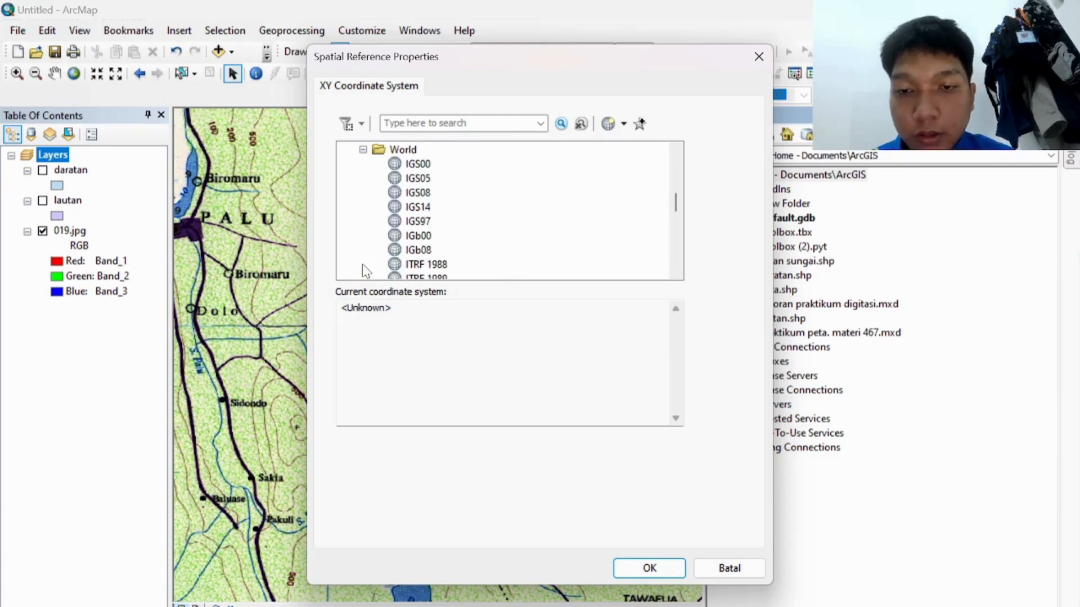
scroll(435, 228, "down", 8)
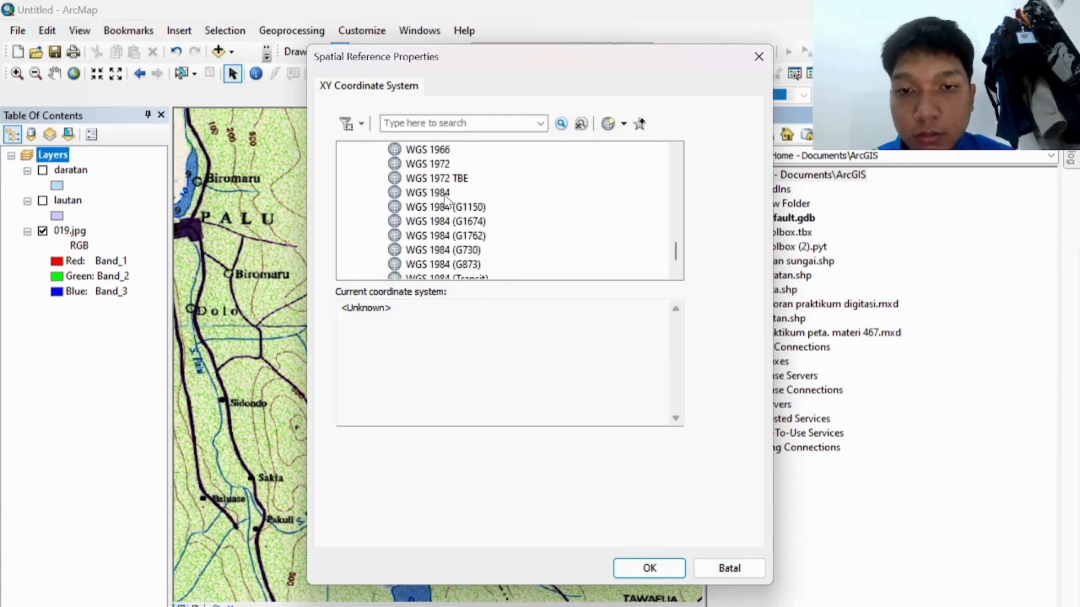
left_click(433, 193)
left_click(650, 568)
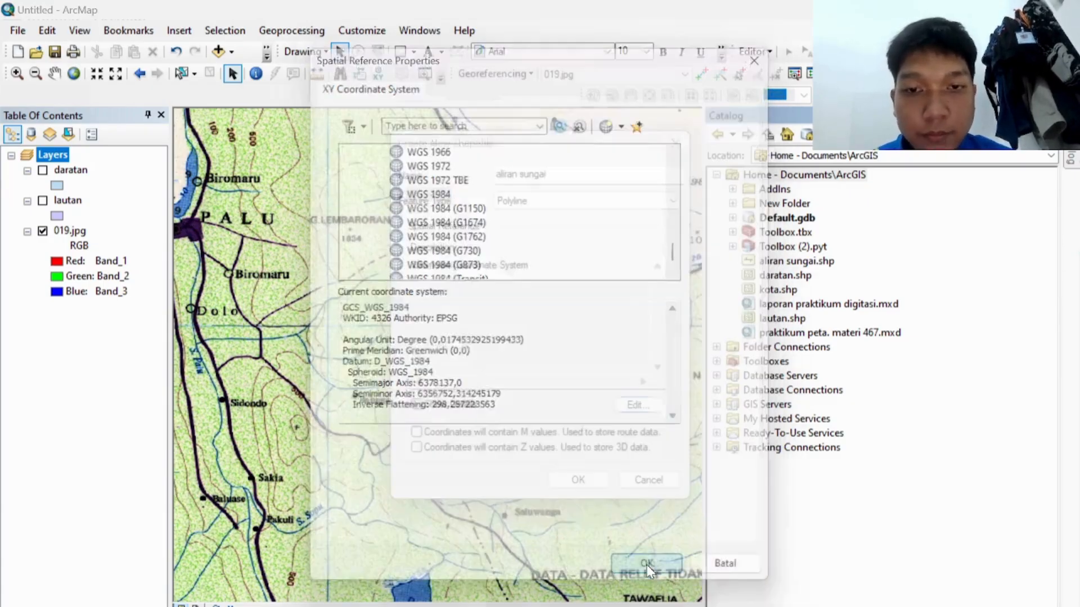
left_click(578, 479)
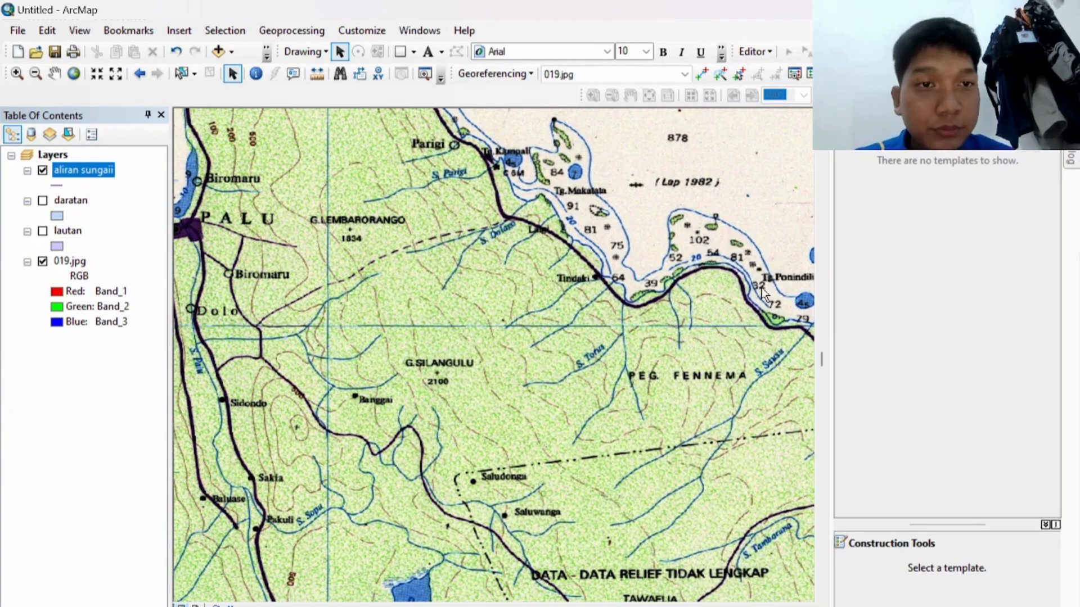
Step: Start editing and finish tracing the S. Parigi river line in the aliran sungaii layer
left_click(755, 51)
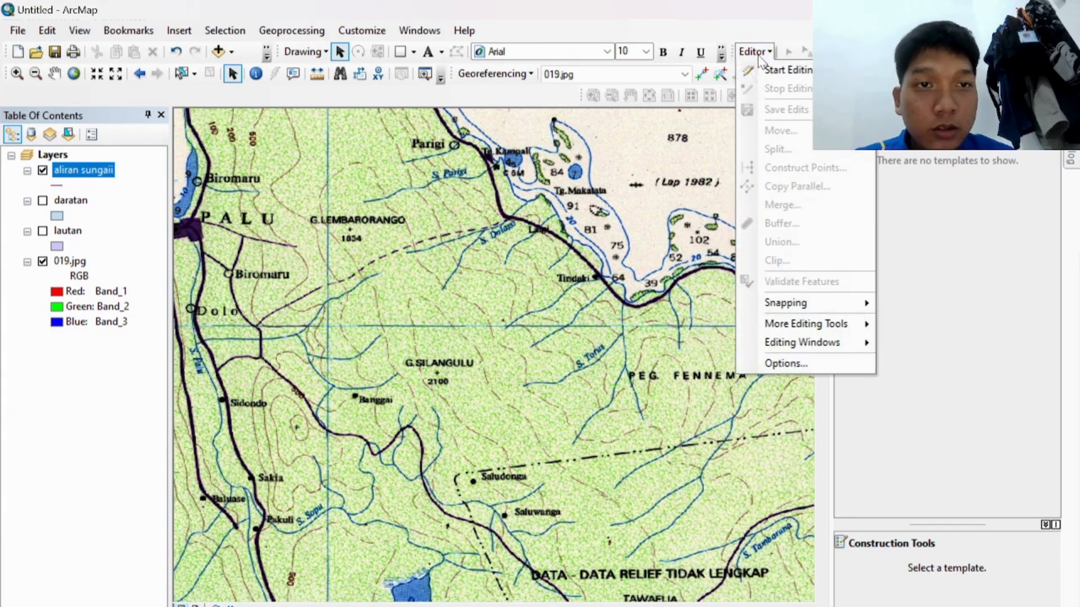
left_click(763, 69)
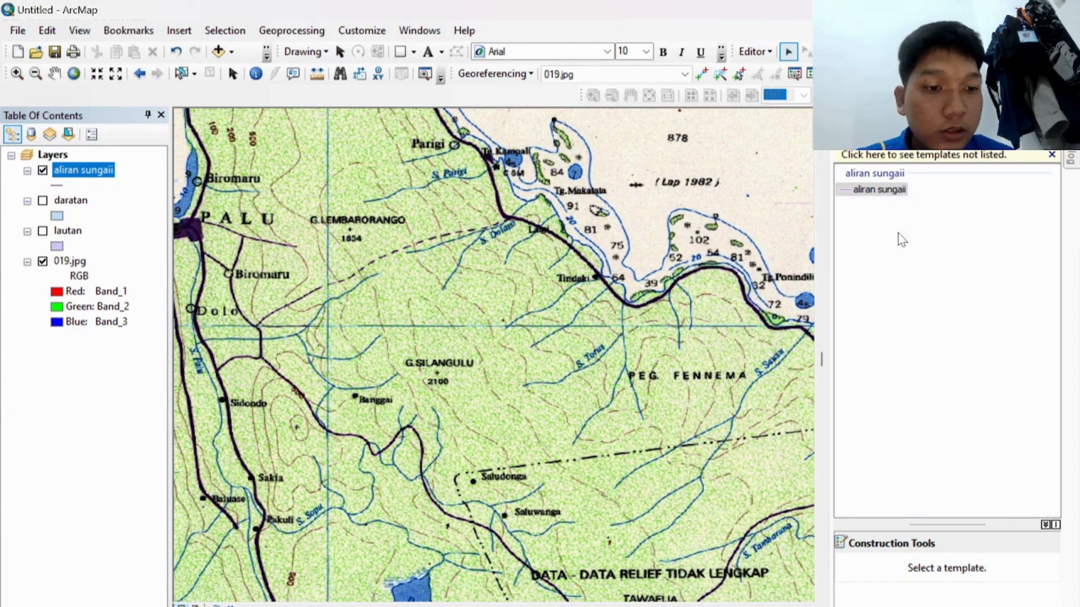
left_click(880, 191)
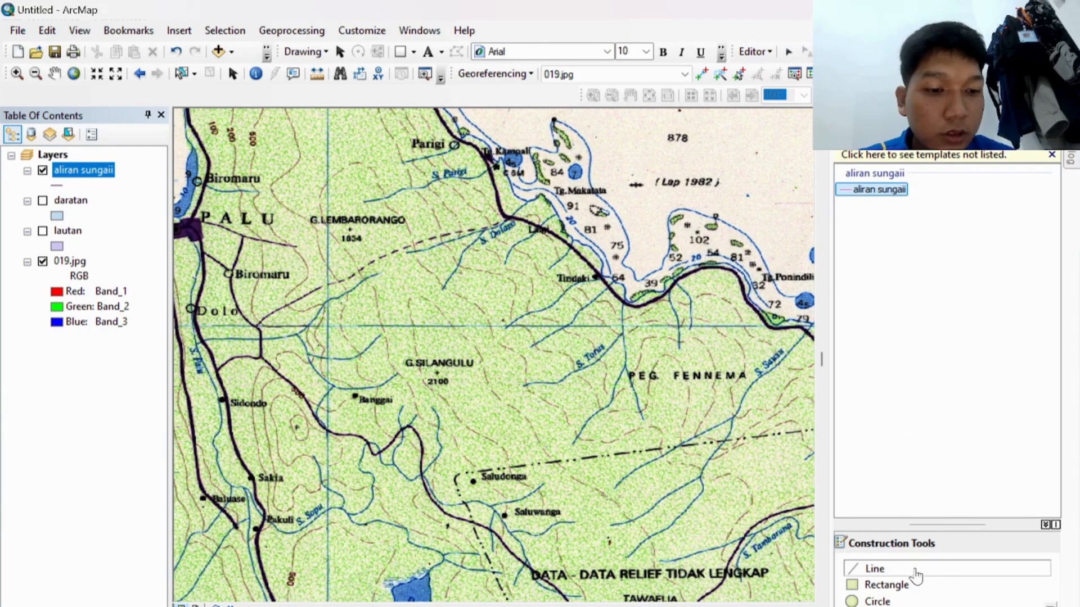
left_click(916, 573)
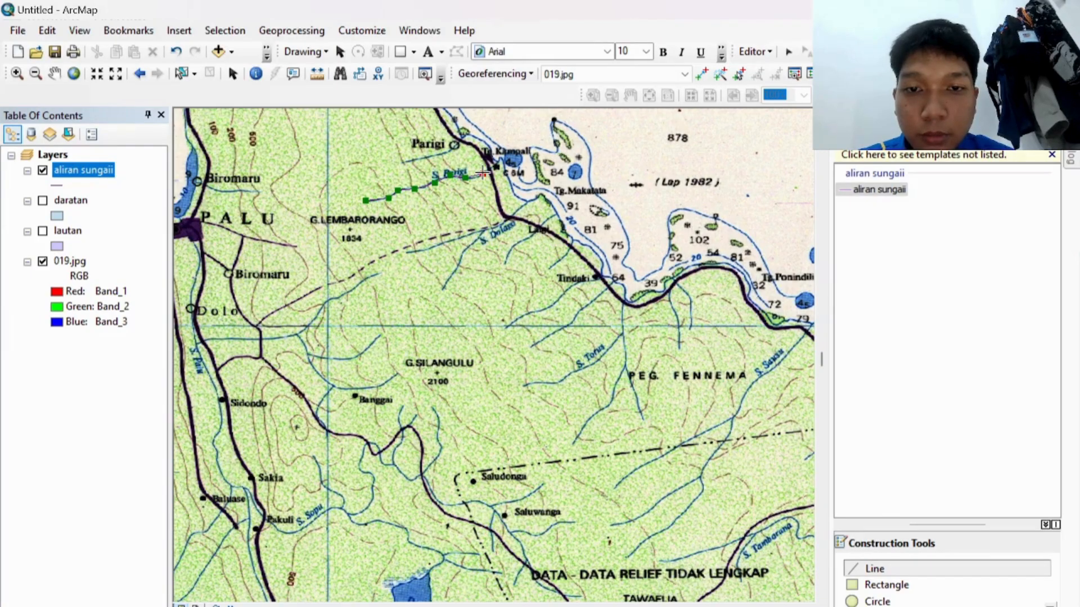
double_click(488, 167)
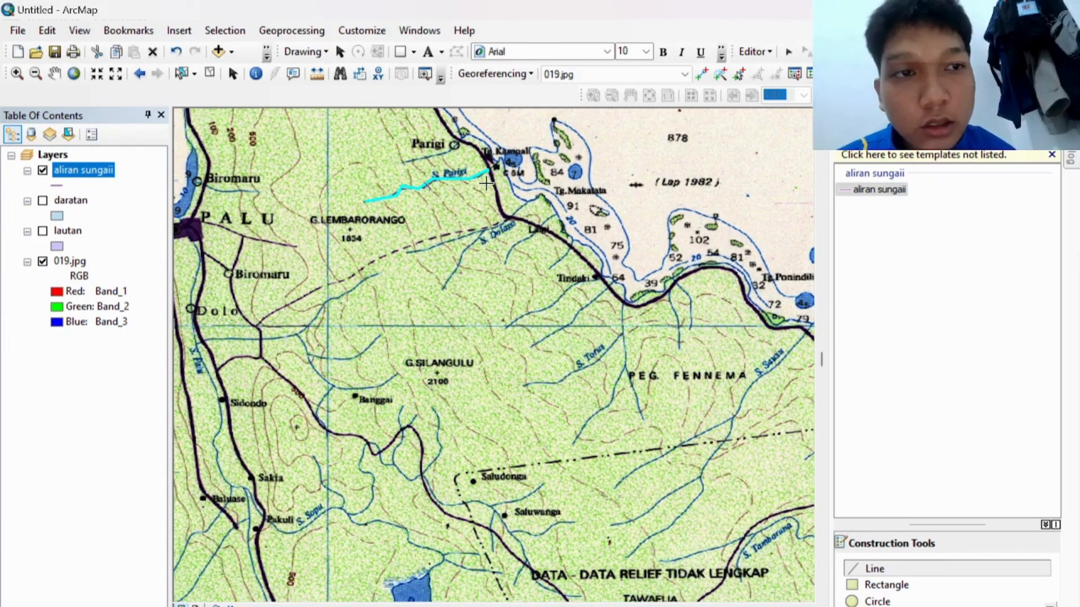
Step: Save the river edits and stop the editing session
left_click(754, 51)
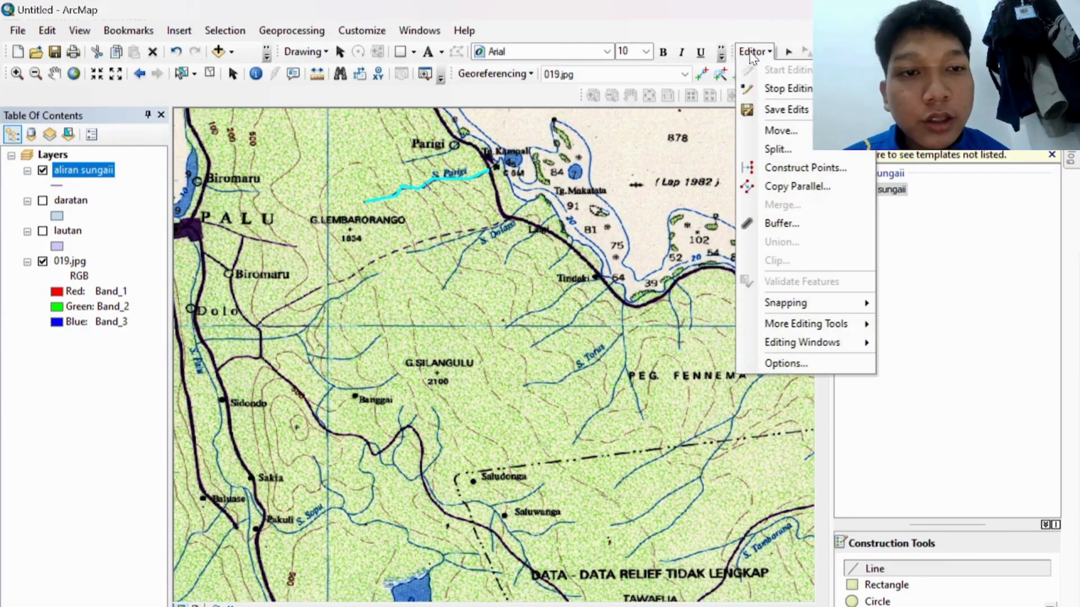
left_click(766, 109)
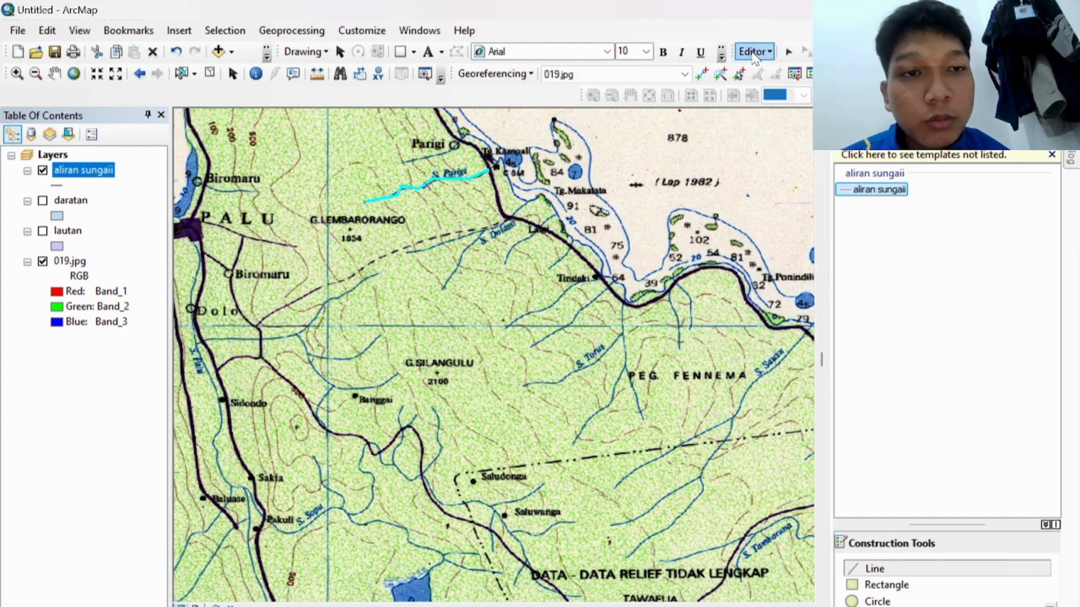
left_click(754, 51)
left_click(767, 90)
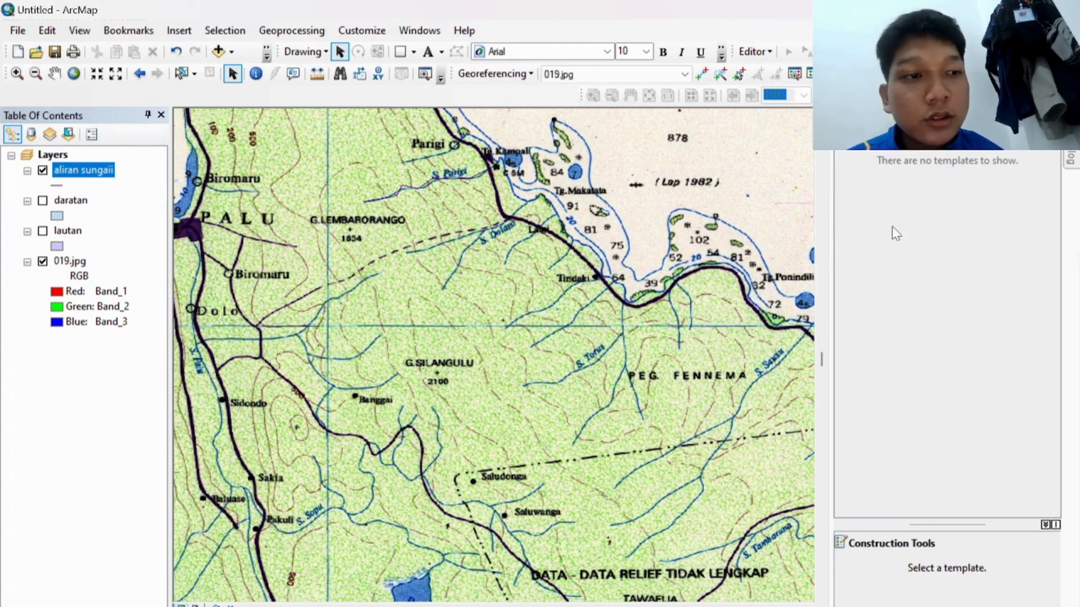
left_click(1071, 159)
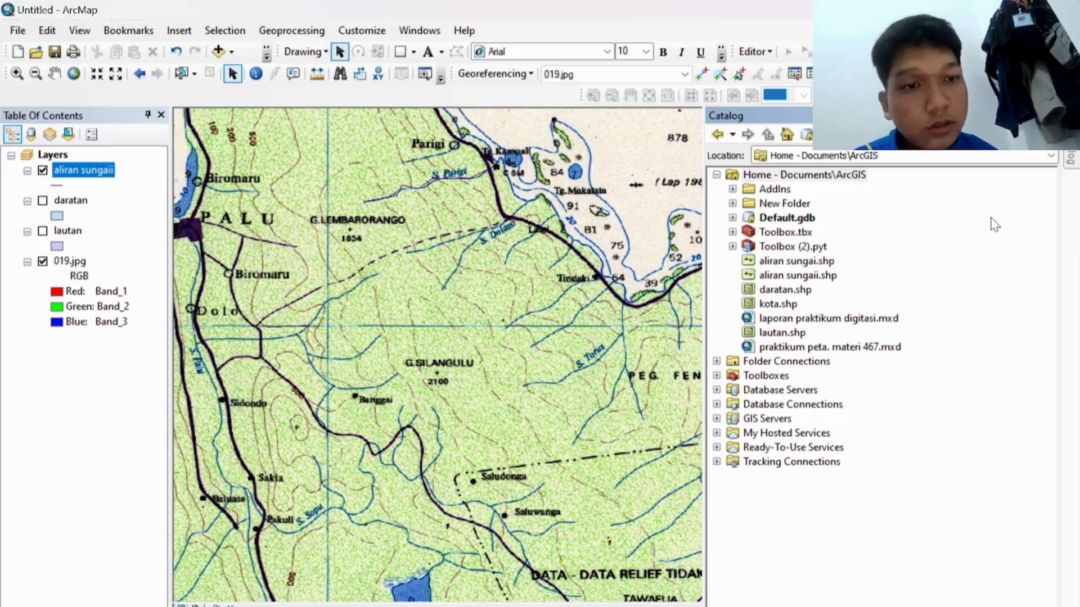
Step: Begin a new point shapefile in the Home folder named Kampung
right_click(793, 176)
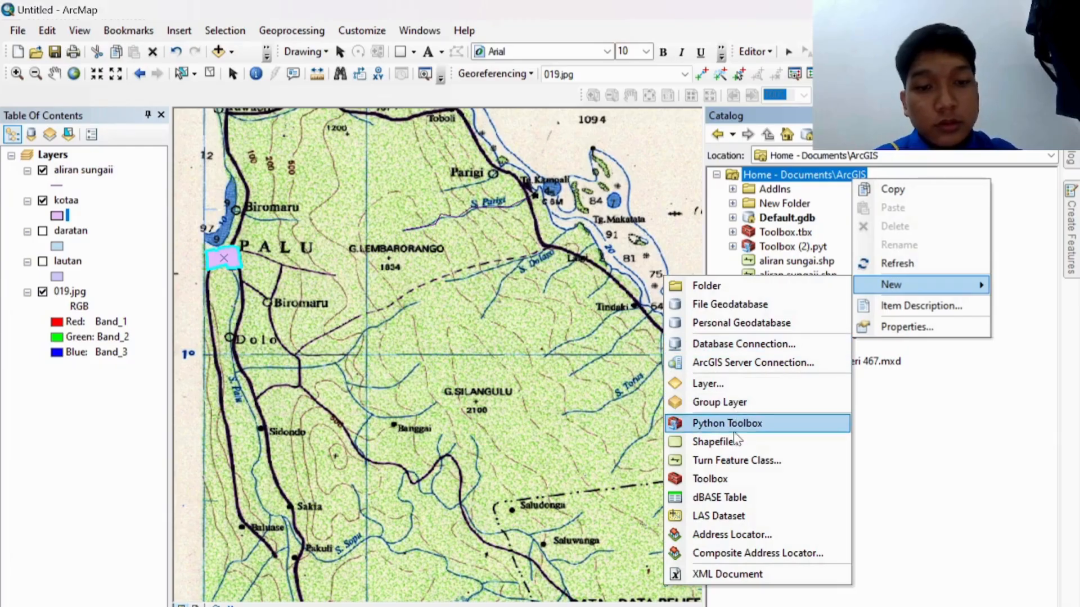
left_click(731, 442)
key("BackSpace")
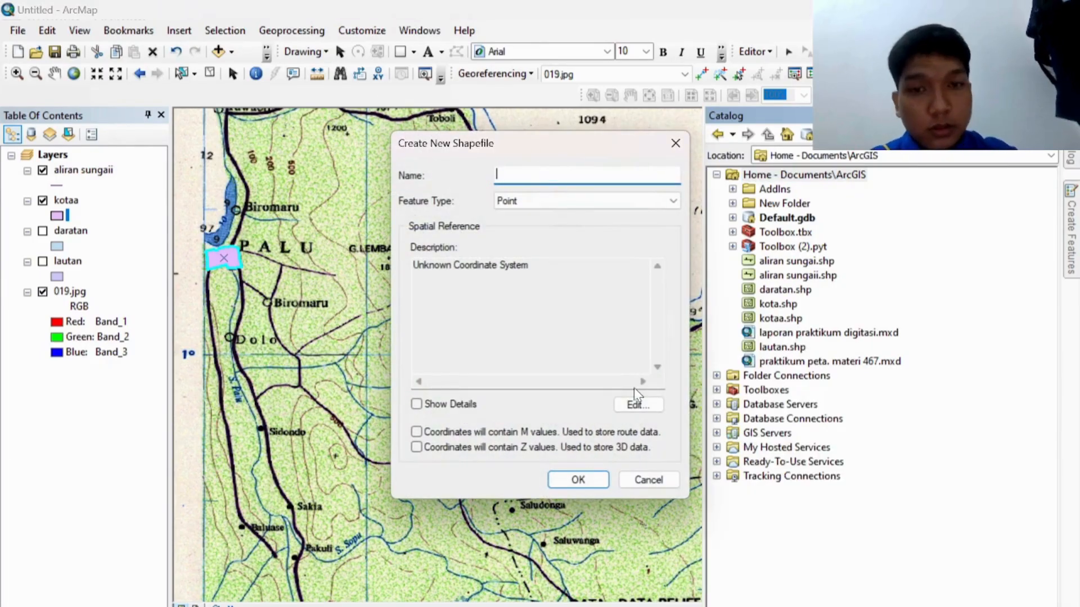
type("K")
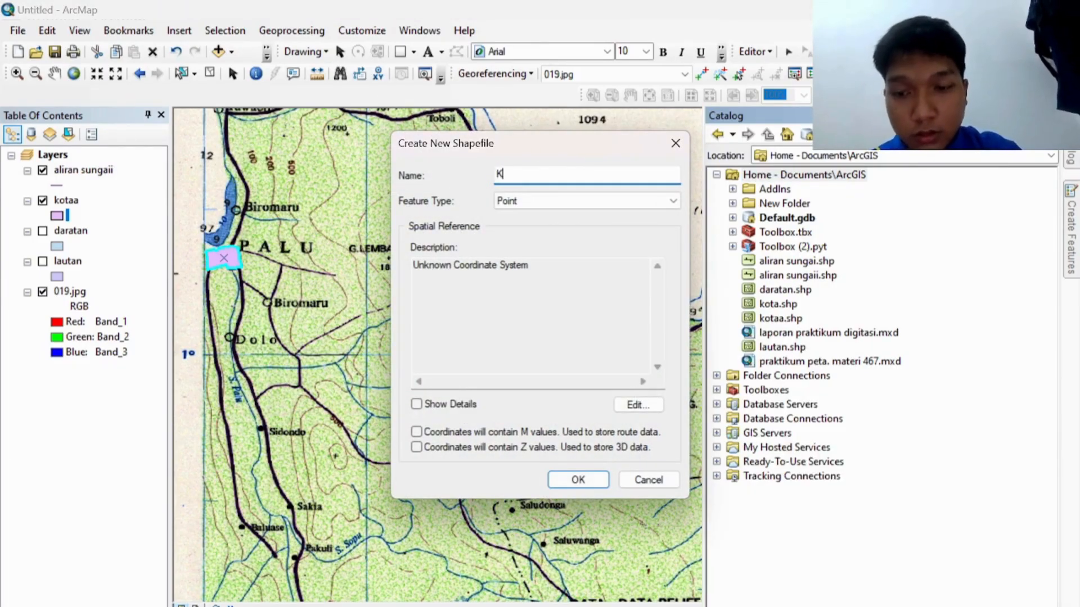
type("ampung")
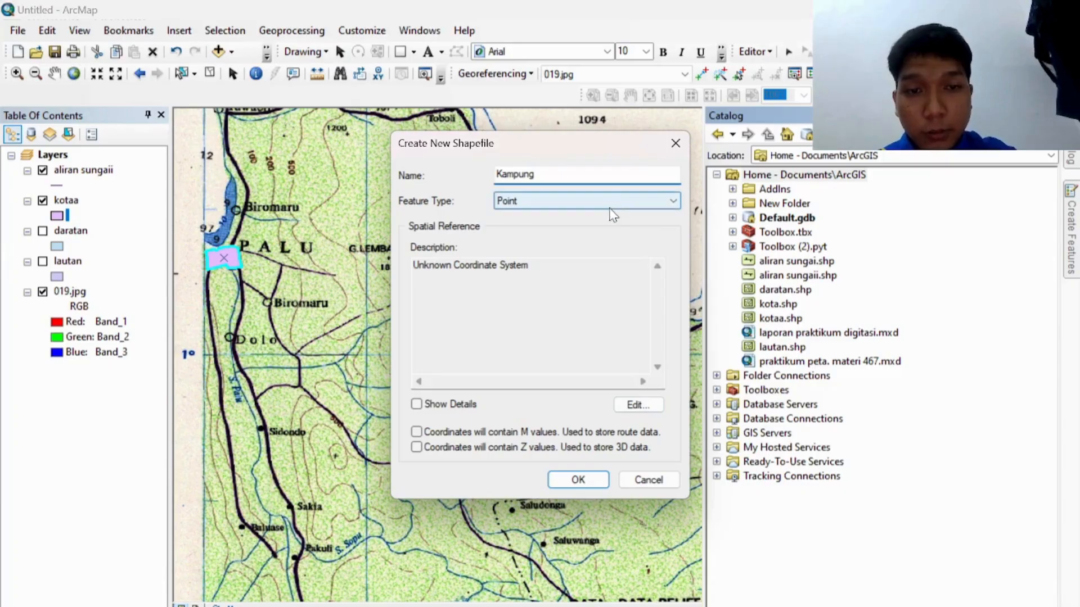
Step: Give Kampung the World WGS 1984 coordinate system, create it, and start editing
left_click(637, 405)
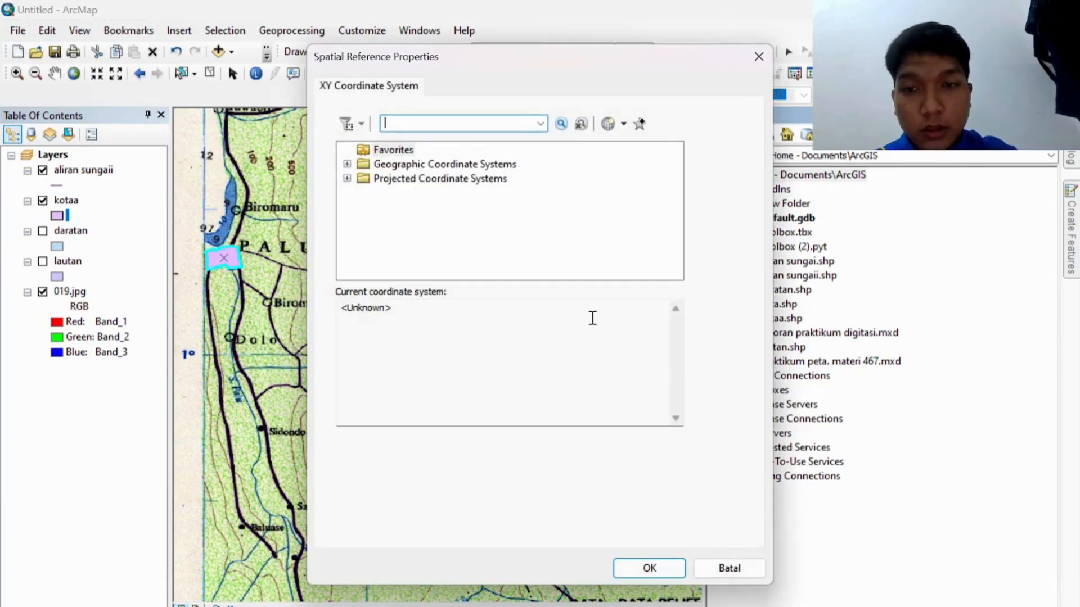
left_click(347, 164)
scroll(419, 246, "down", 3)
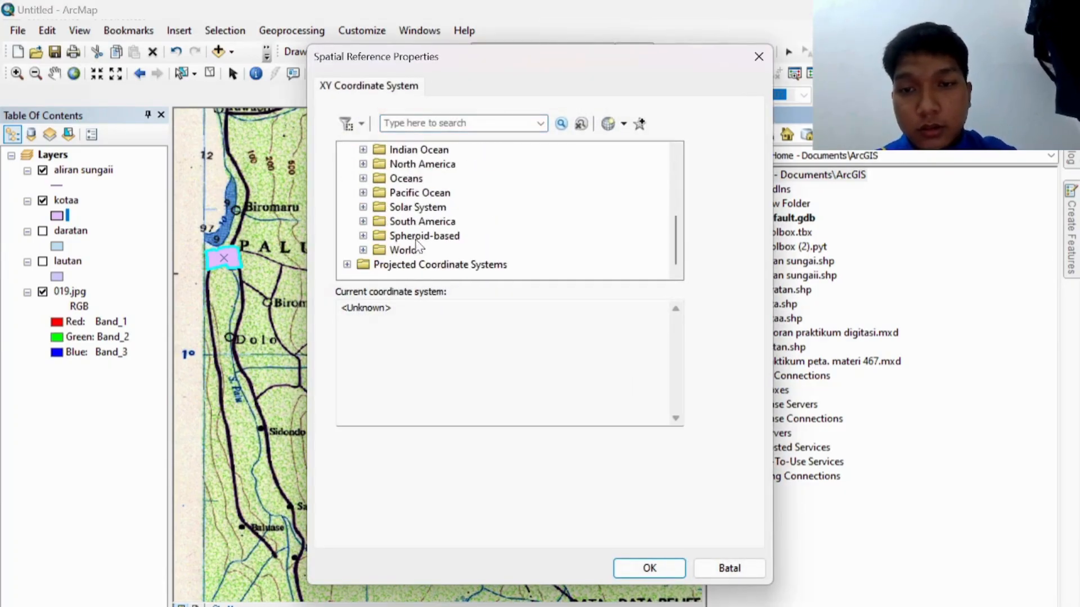
left_click(362, 251)
scroll(436, 222, "down", 5)
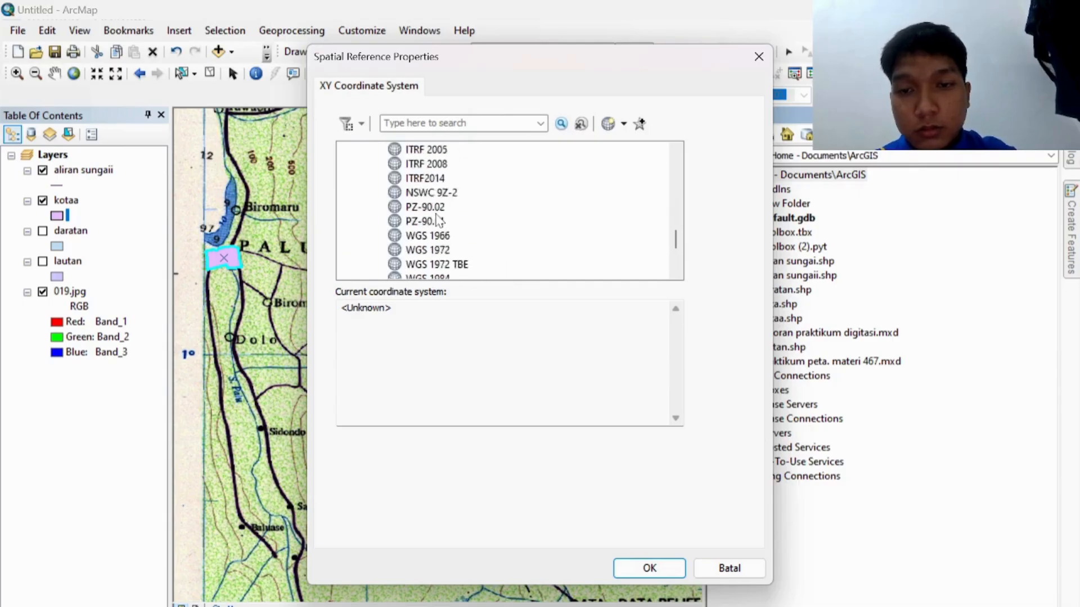
left_click(429, 236)
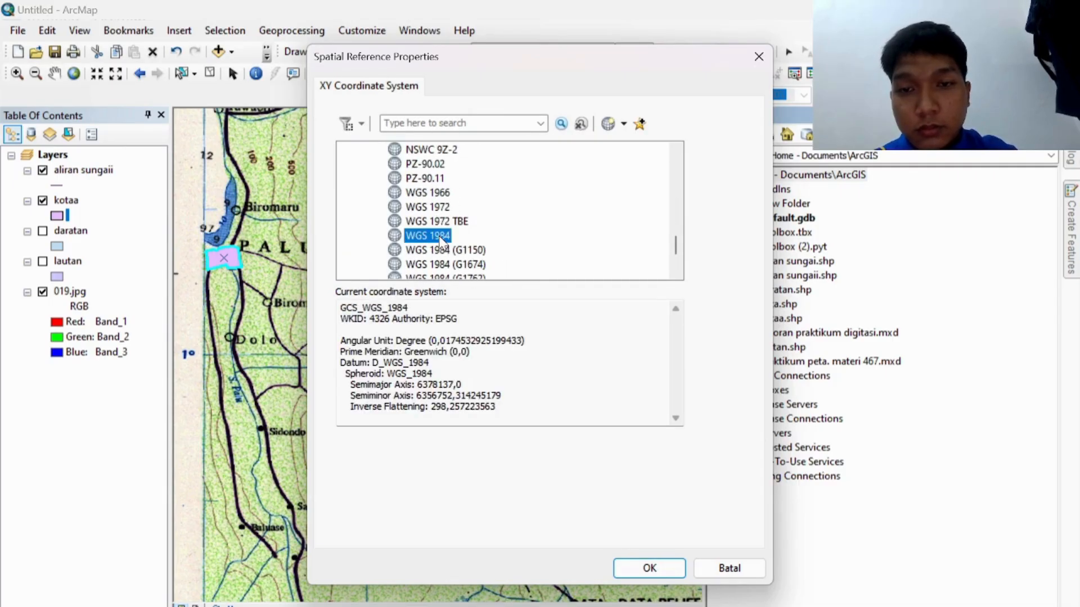
left_click(649, 568)
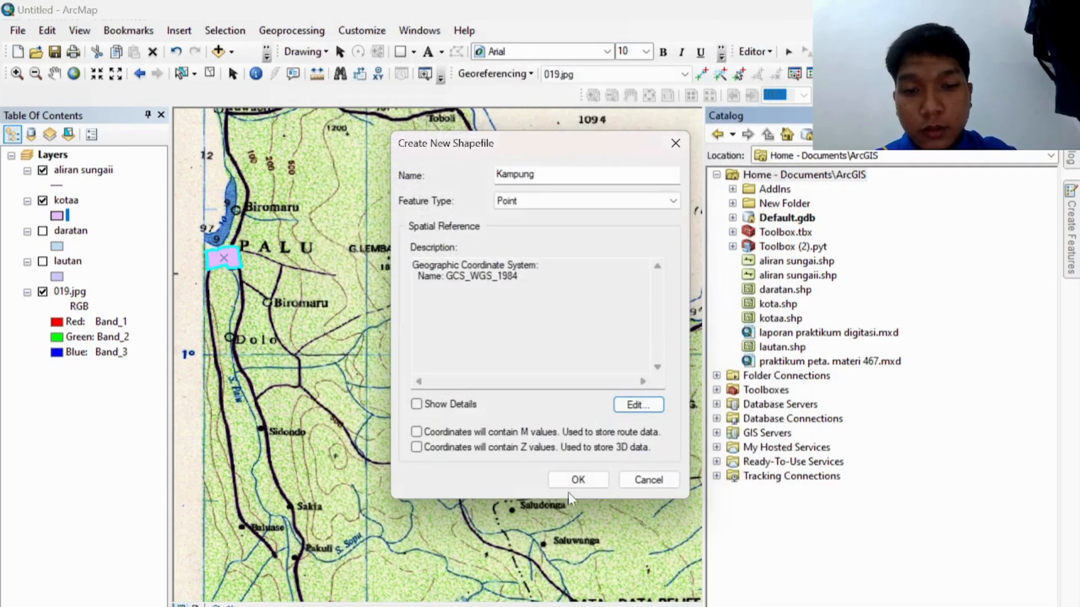
left_click(555, 475)
left_click(754, 51)
left_click(760, 69)
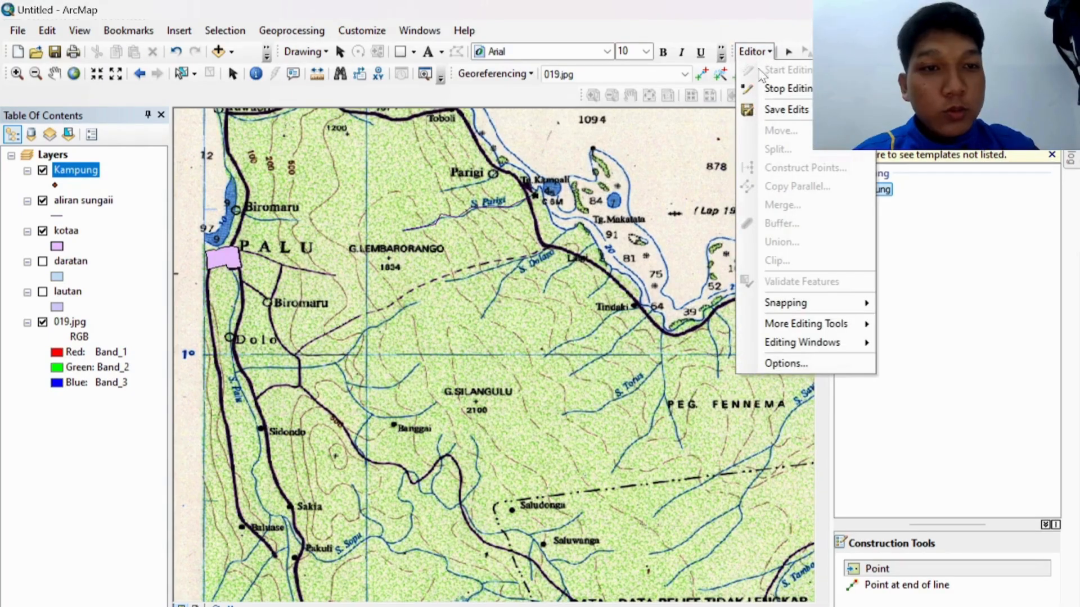
Step: Place Kampung village points at Banggai and Saluwanga with the Point tool
left_click(924, 305)
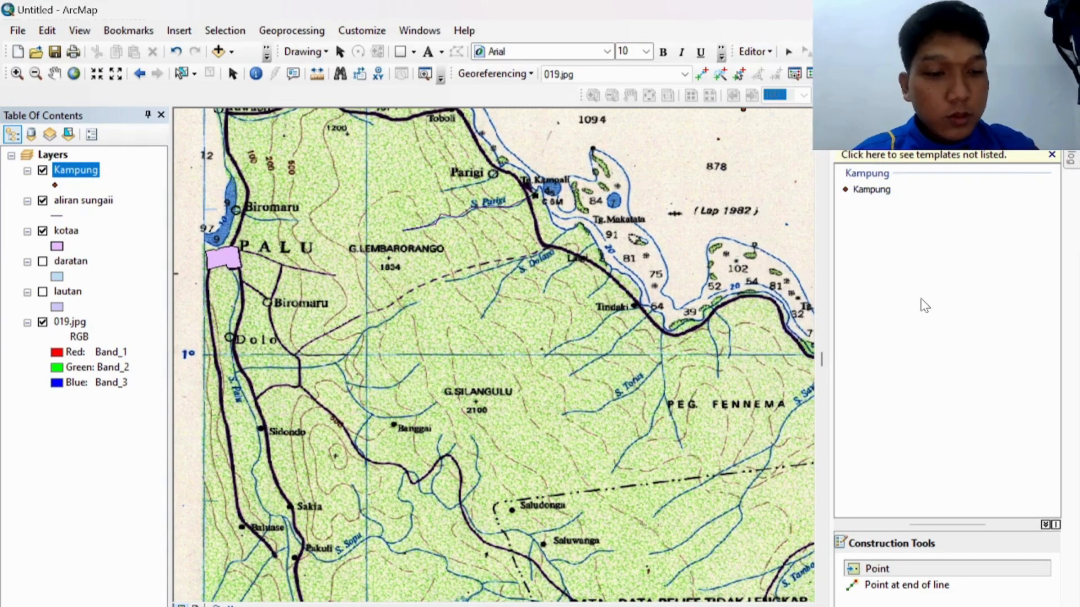
left_click(905, 573)
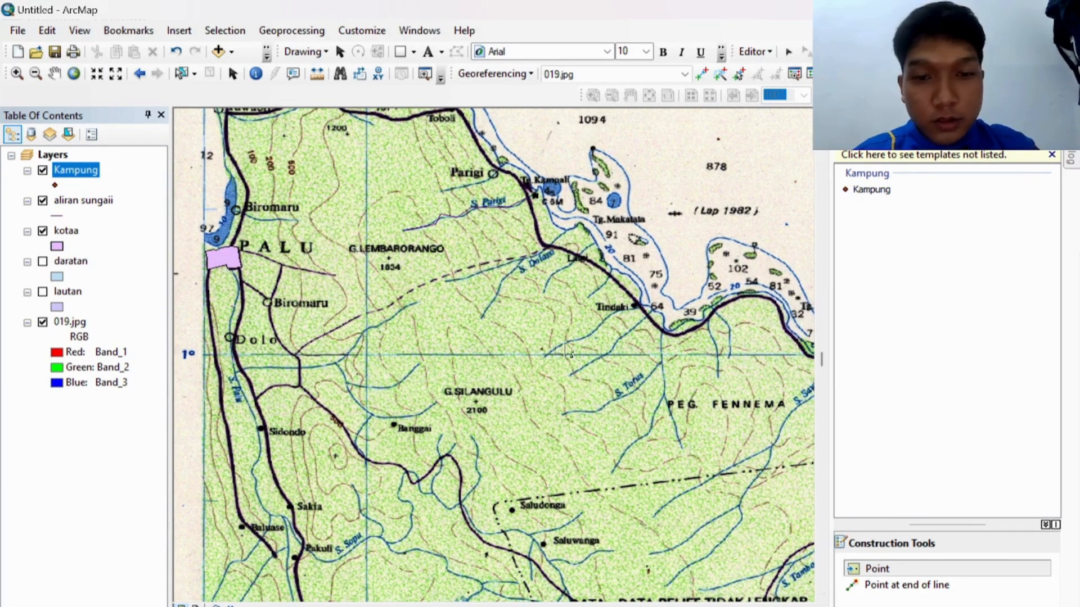
left_click(395, 424)
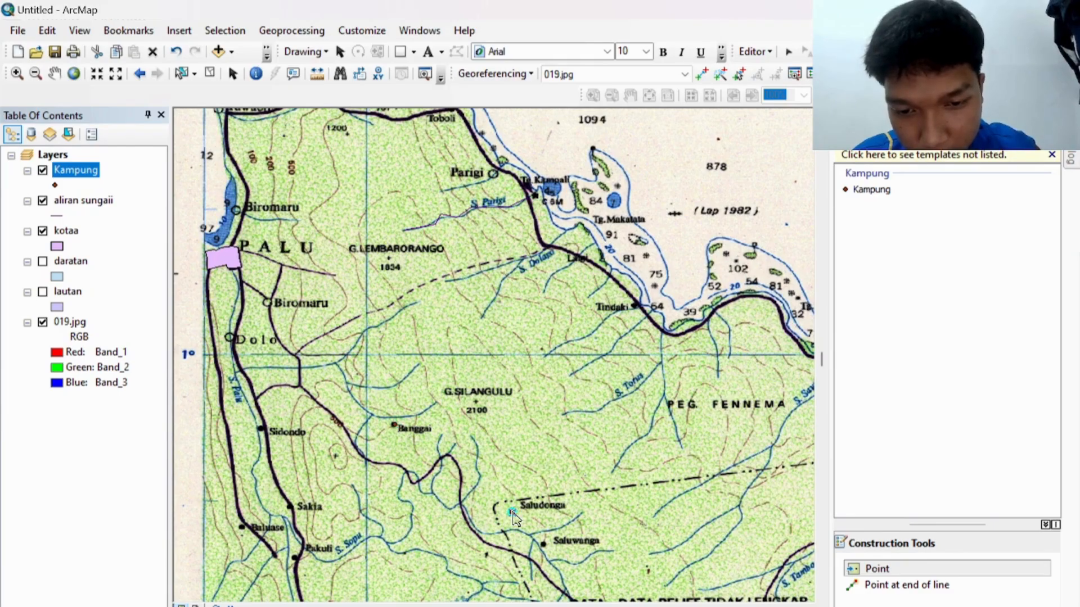
left_click(544, 544)
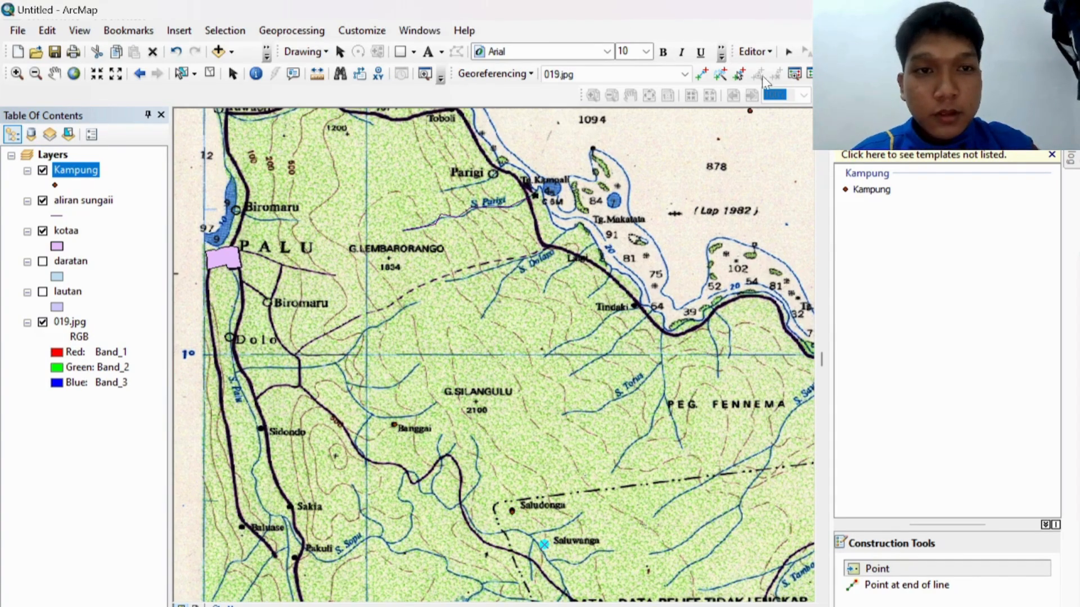
Step: Save the Kampung point edits and stop editing
left_click(762, 53)
left_click(786, 111)
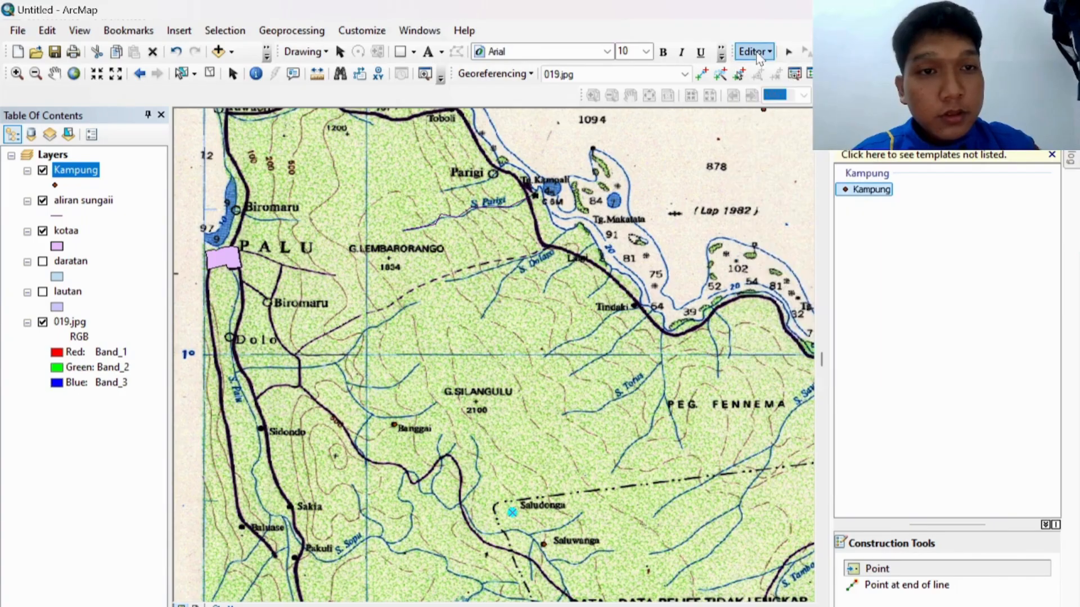
left_click(755, 51)
left_click(769, 87)
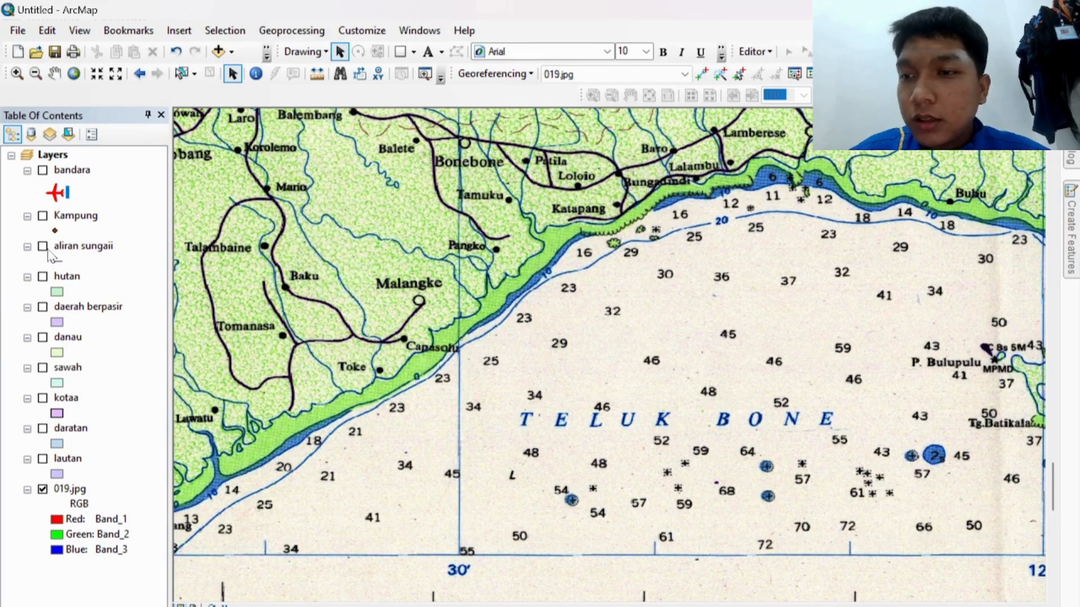
Step: Switch on bandara, Kampung, aliran sungaii, hutan, daerah berpasir, danau, sawah, kotaa, daratan and lautan, then zoom to full extent
left_click(45, 176)
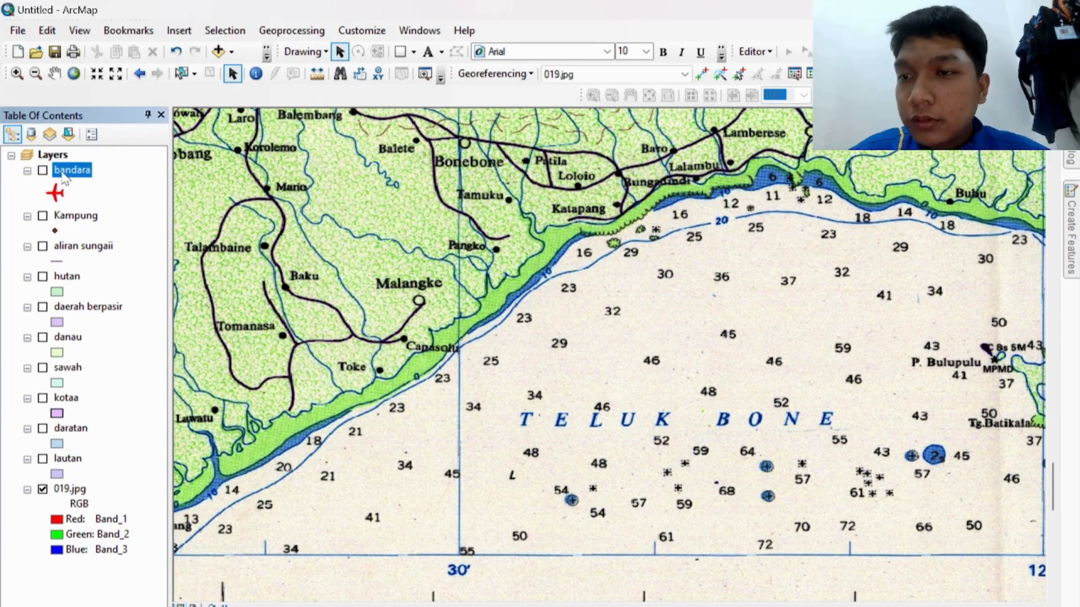
left_click(43, 171)
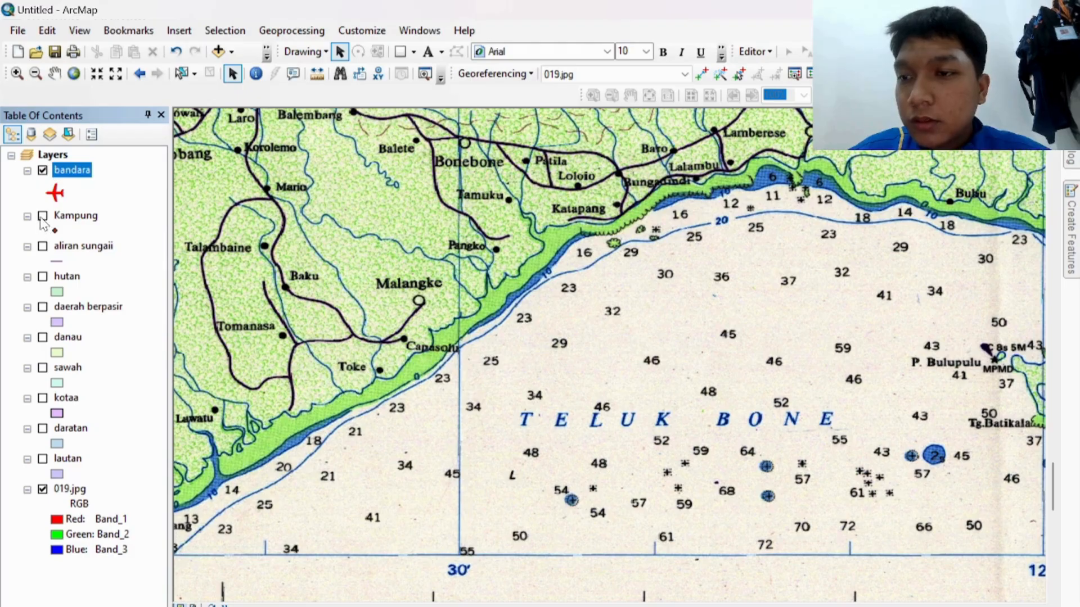
left_click(43, 216)
left_click(43, 246)
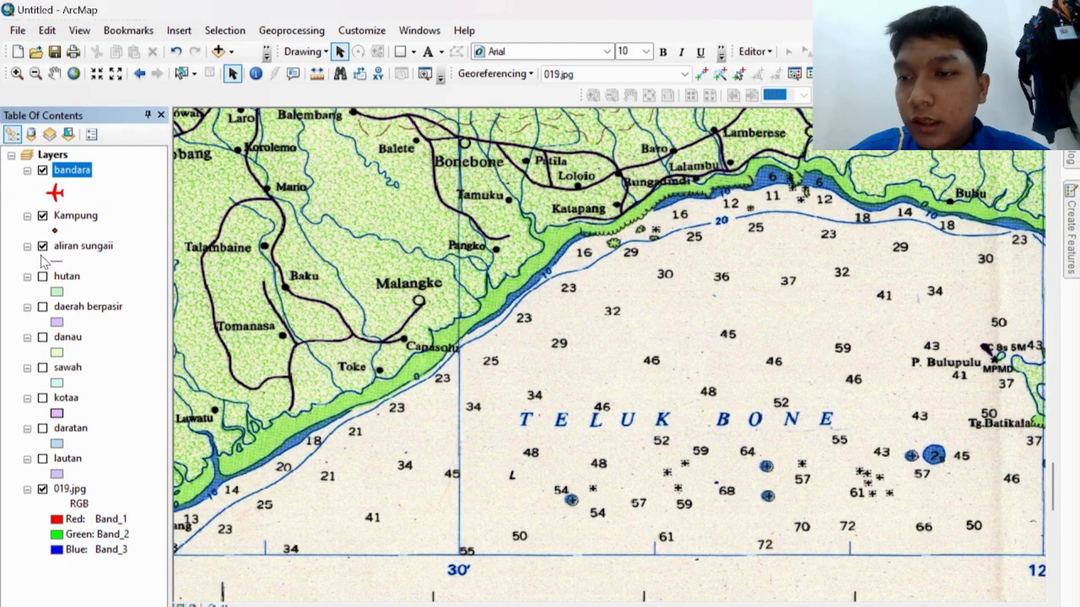
left_click(43, 276)
left_click(43, 307)
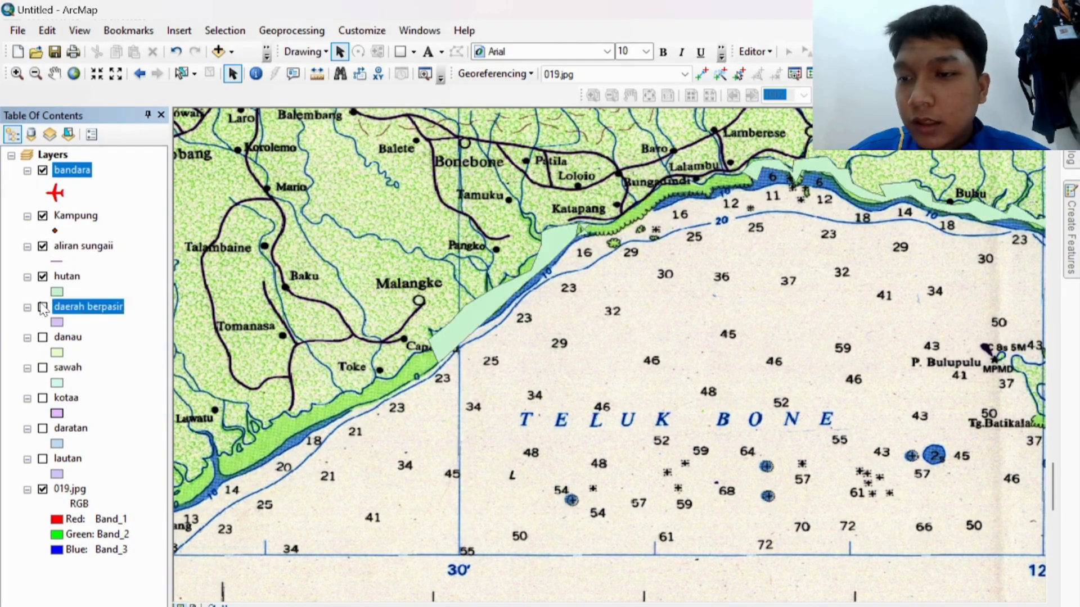
left_click(44, 339)
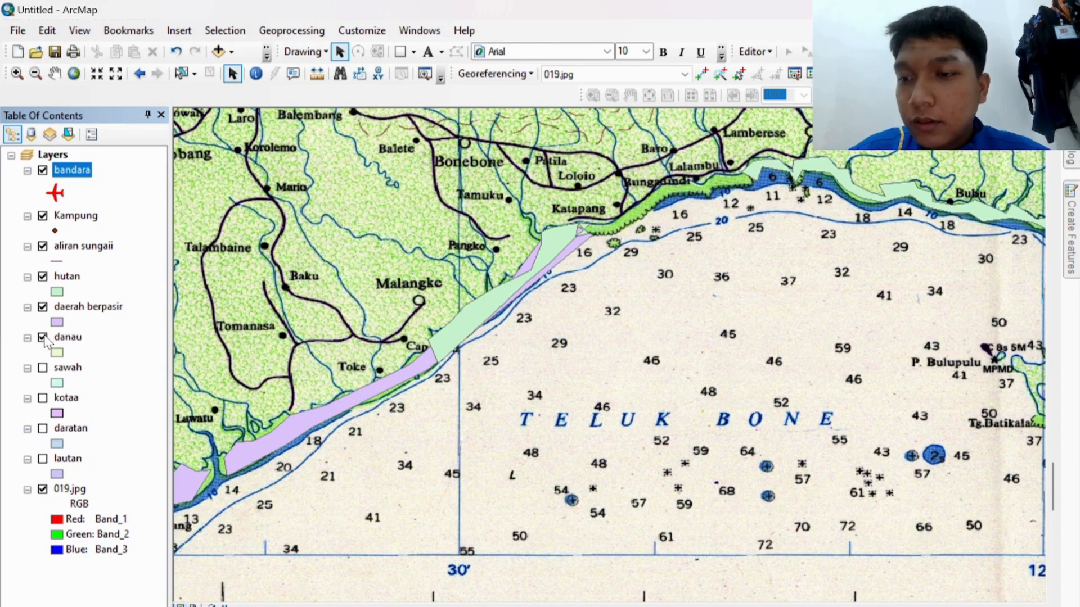
left_click(43, 368)
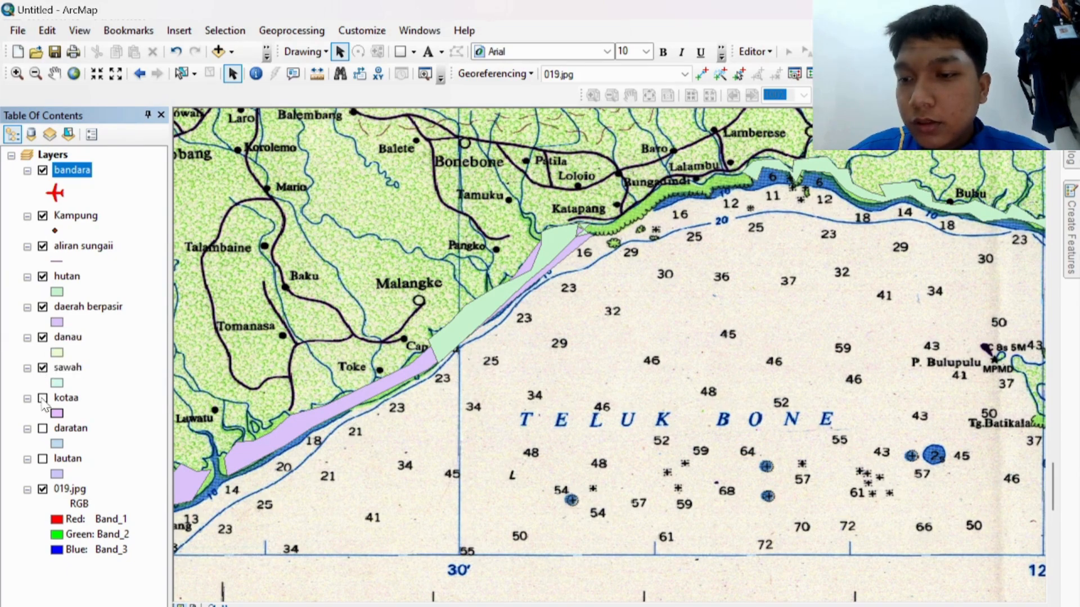
left_click(43, 399)
left_click(43, 429)
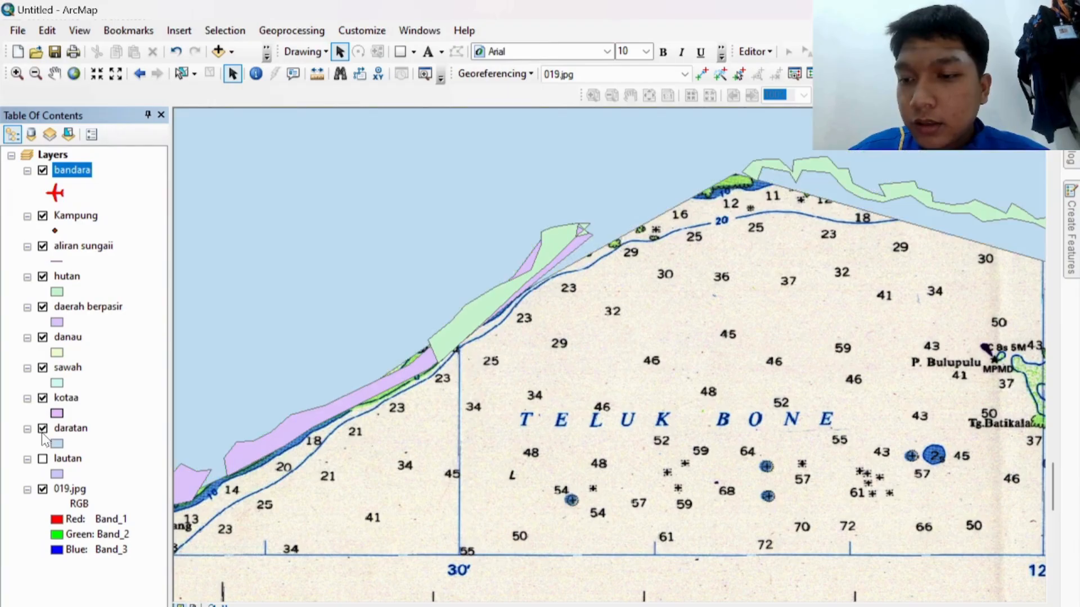
left_click(43, 459)
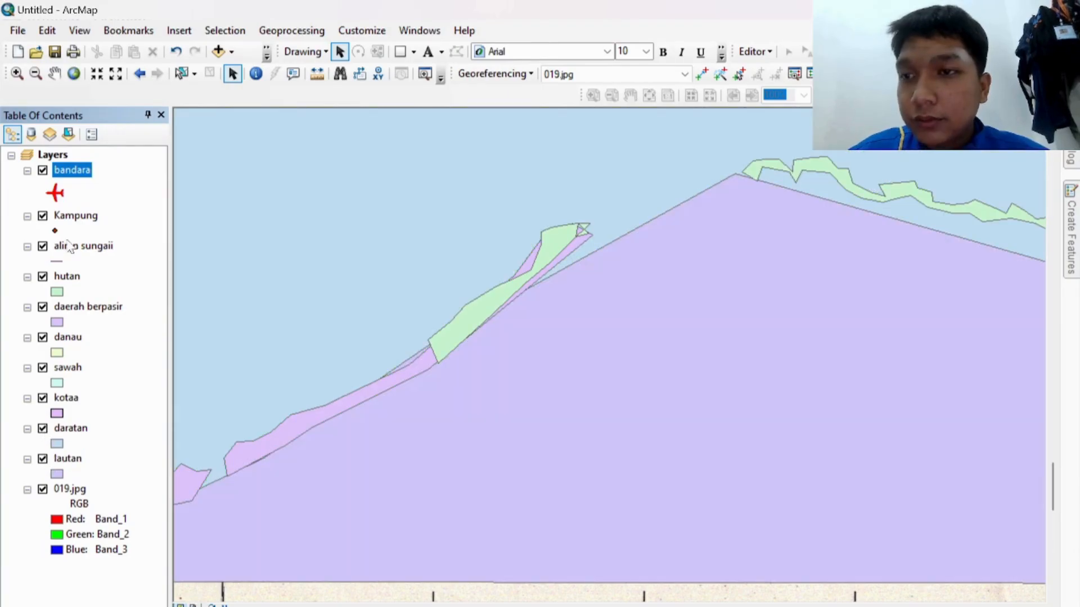
left_click(73, 77)
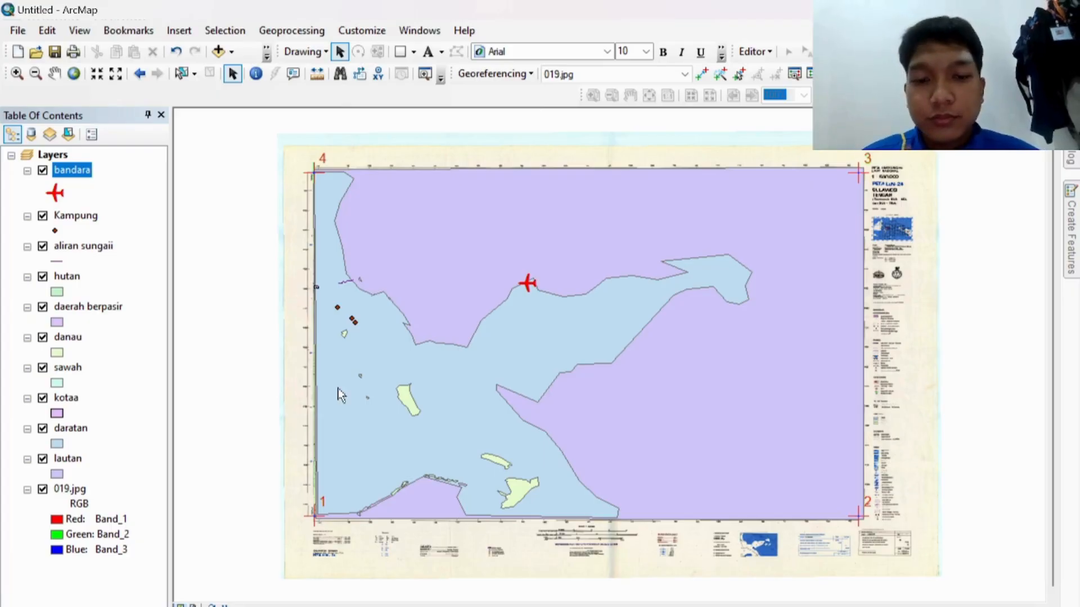
Step: In Page and Print Setup, choose B4 (JIS) paper with Landscape orientation
key("Down")
key("Down")
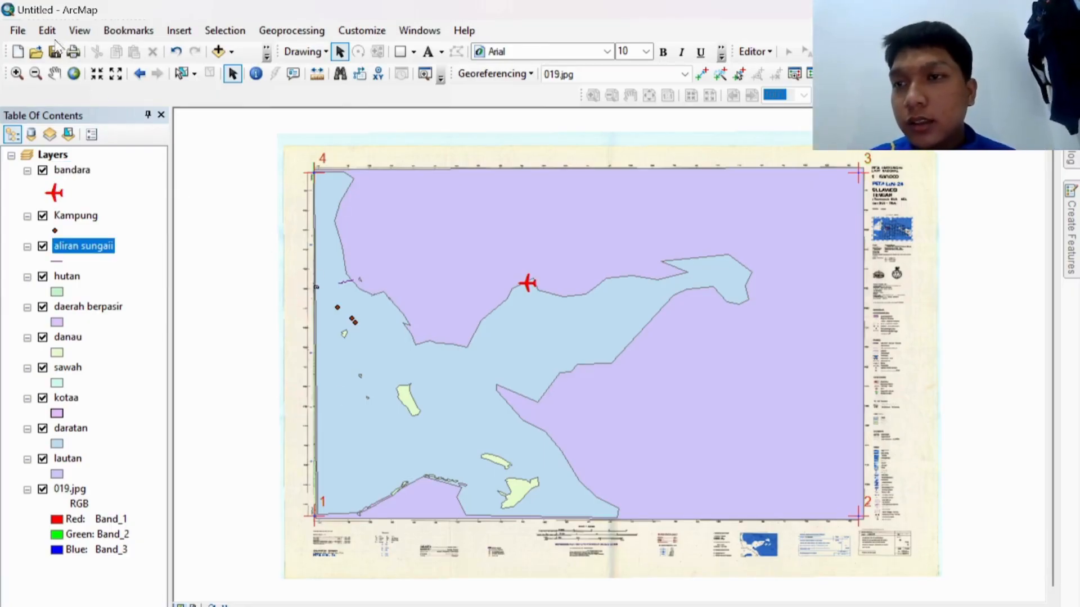
left_click(18, 29)
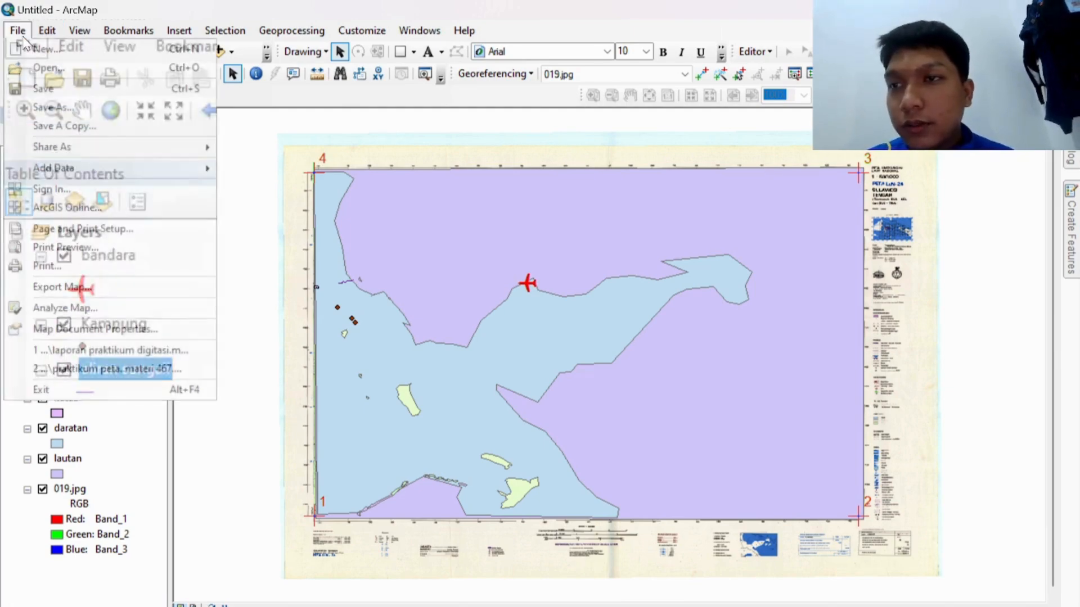
left_click(110, 230)
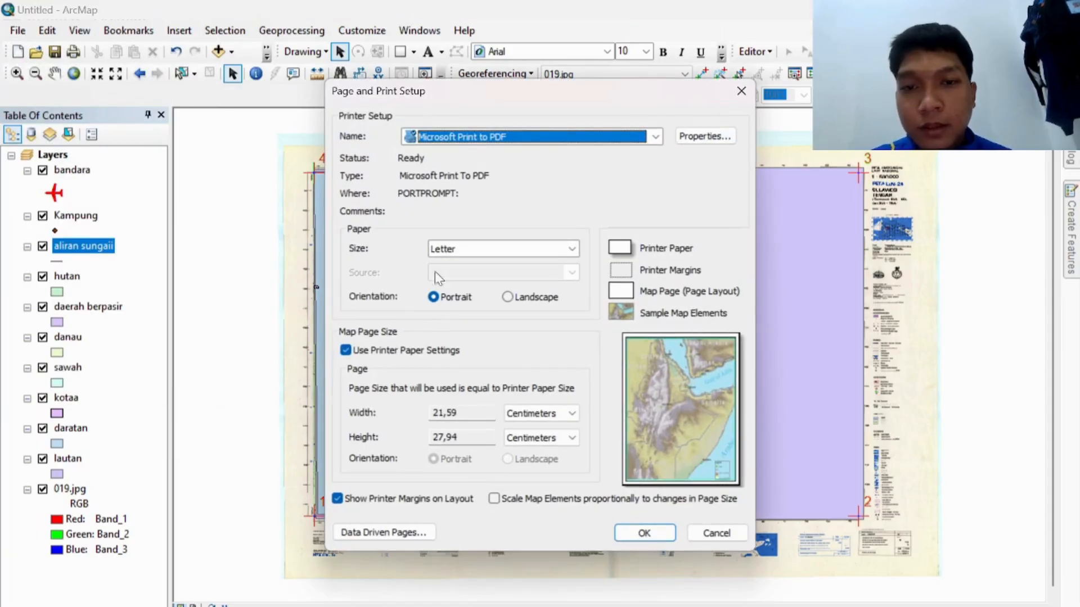
left_click(534, 248)
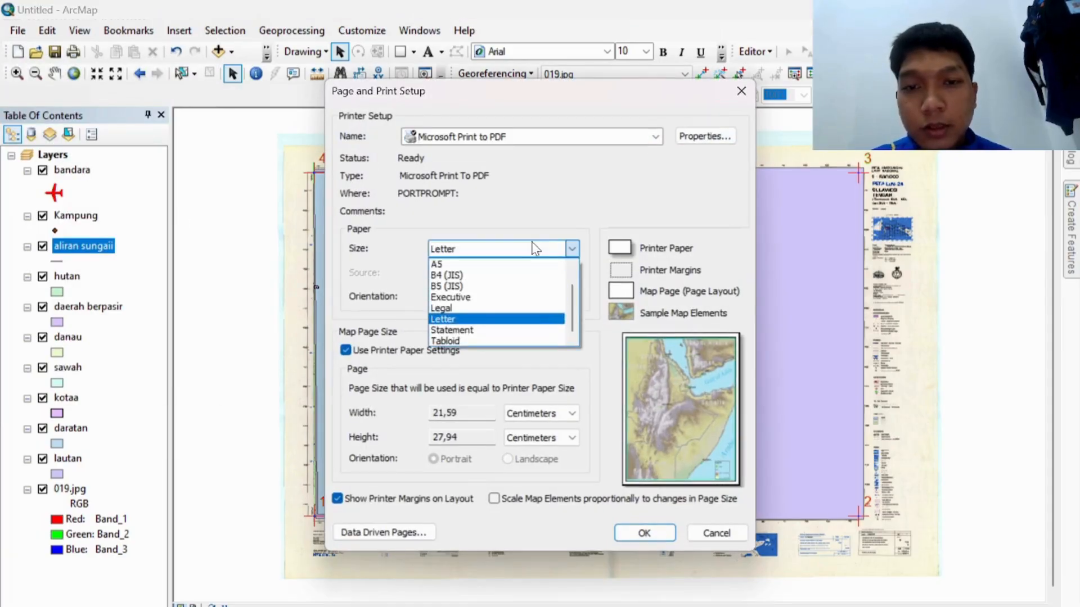
left_click(483, 277)
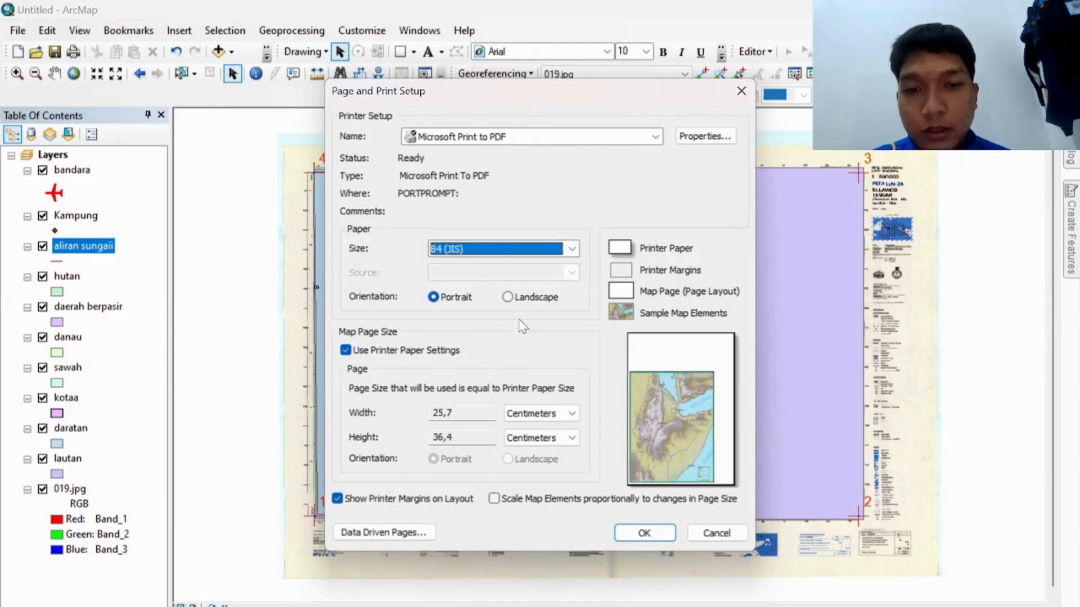
left_click(507, 297)
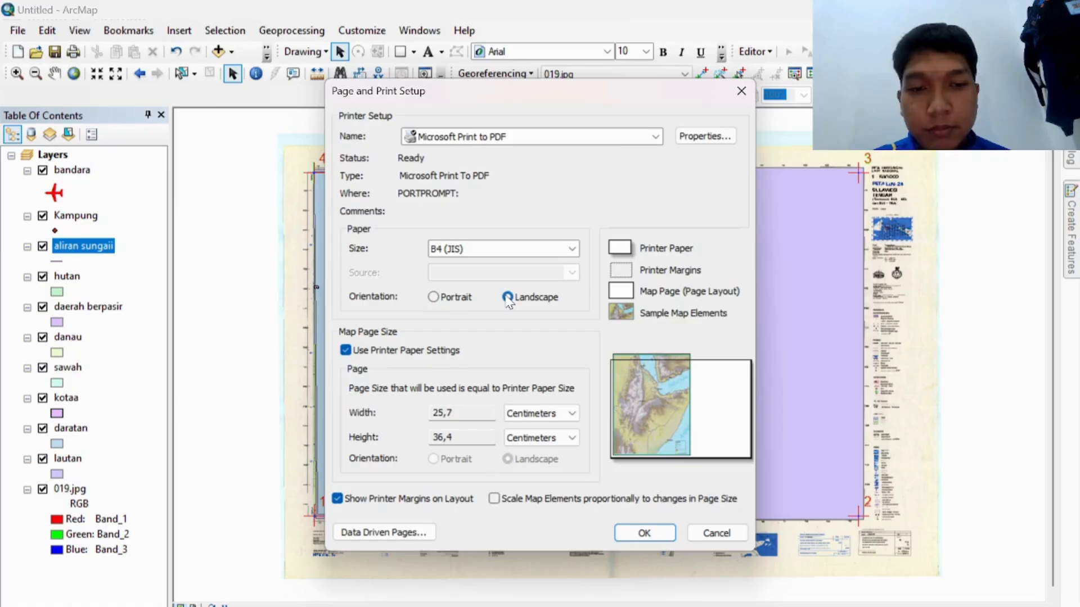
left_click(631, 530)
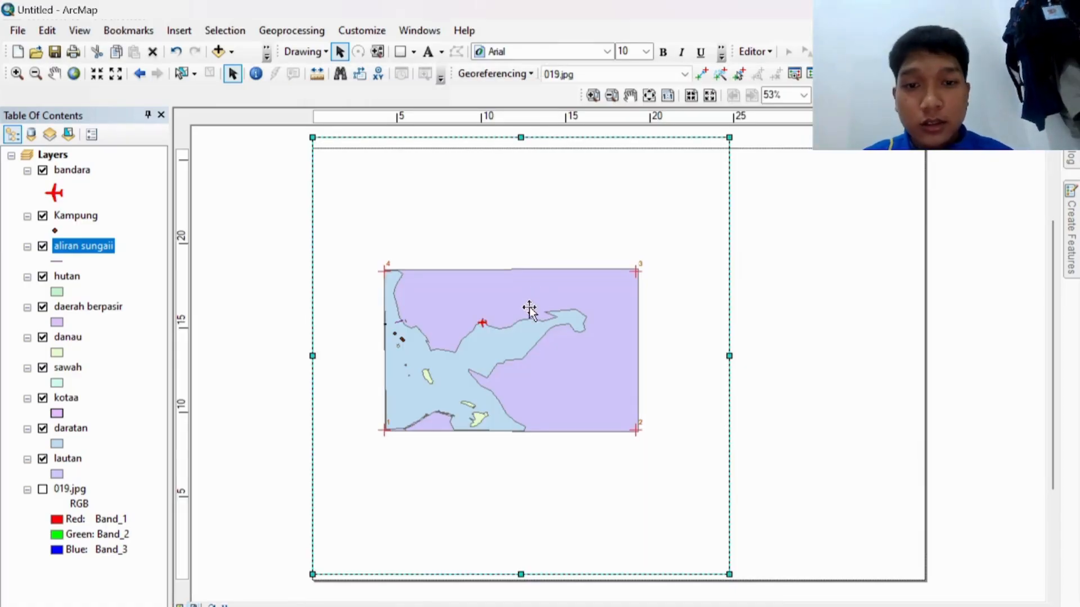
Step: Shift the map frame slightly and draw a rectangle to its right
mouse_move(530, 307)
left_mouse_down()
mouse_move(535, 329)
mouse_move(516, 299)
left_mouse_up()
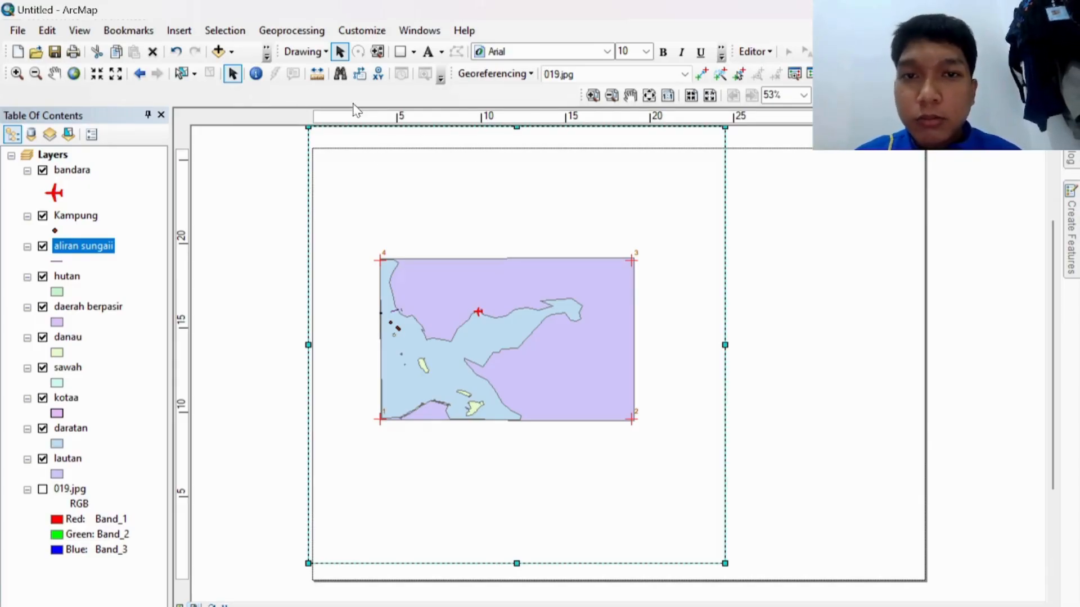
left_click(401, 52)
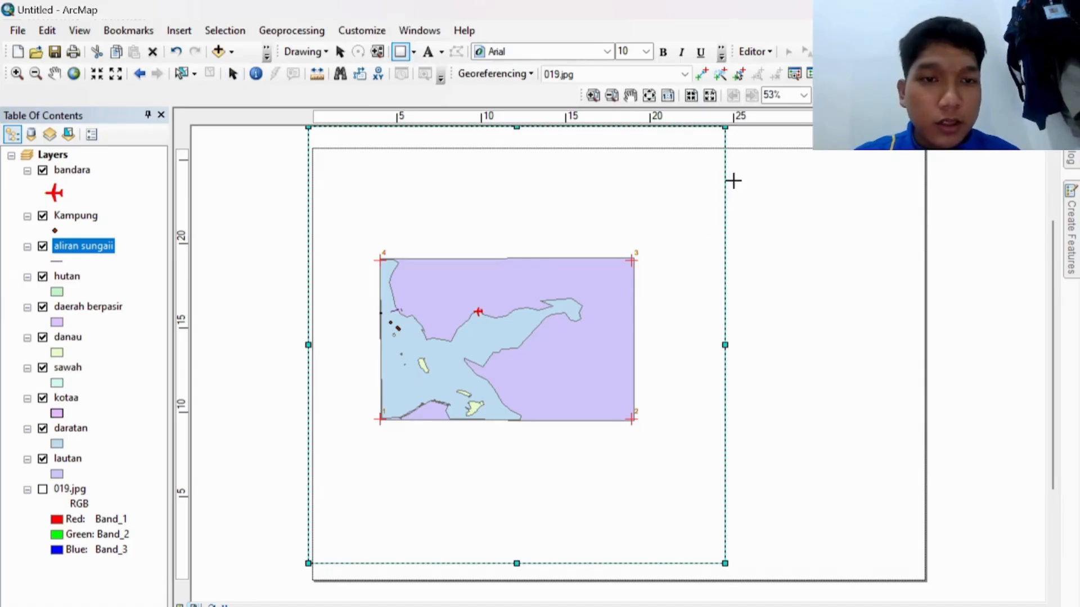
left_click_drag(732, 177, 919, 237)
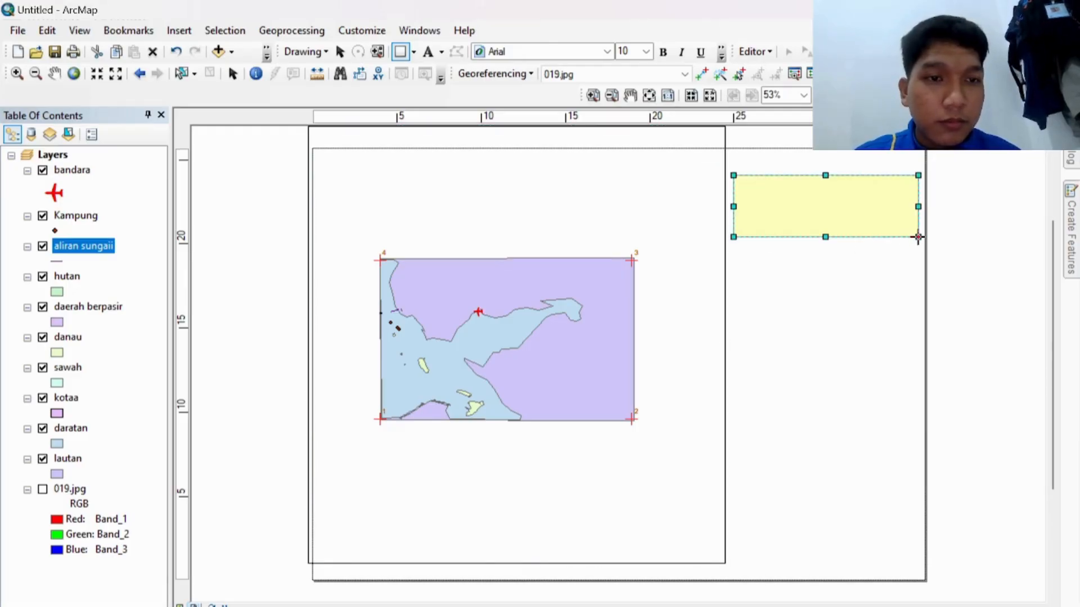
Step: Set the rectangle's fill colour to No Color and paste a duplicate
right_click(856, 212)
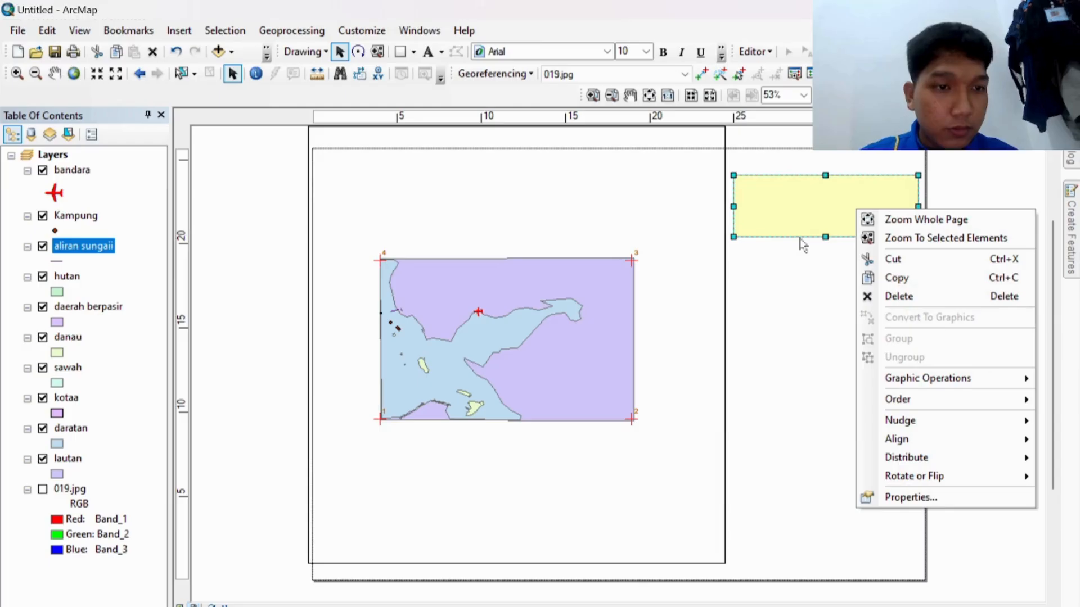
left_click(912, 498)
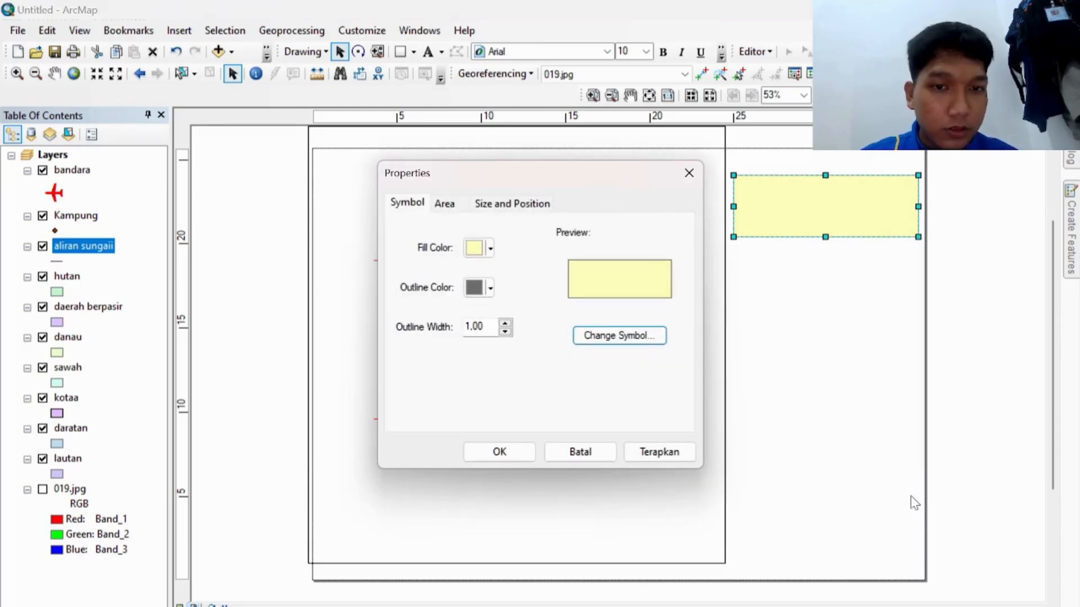
left_click(490, 248)
left_click(515, 275)
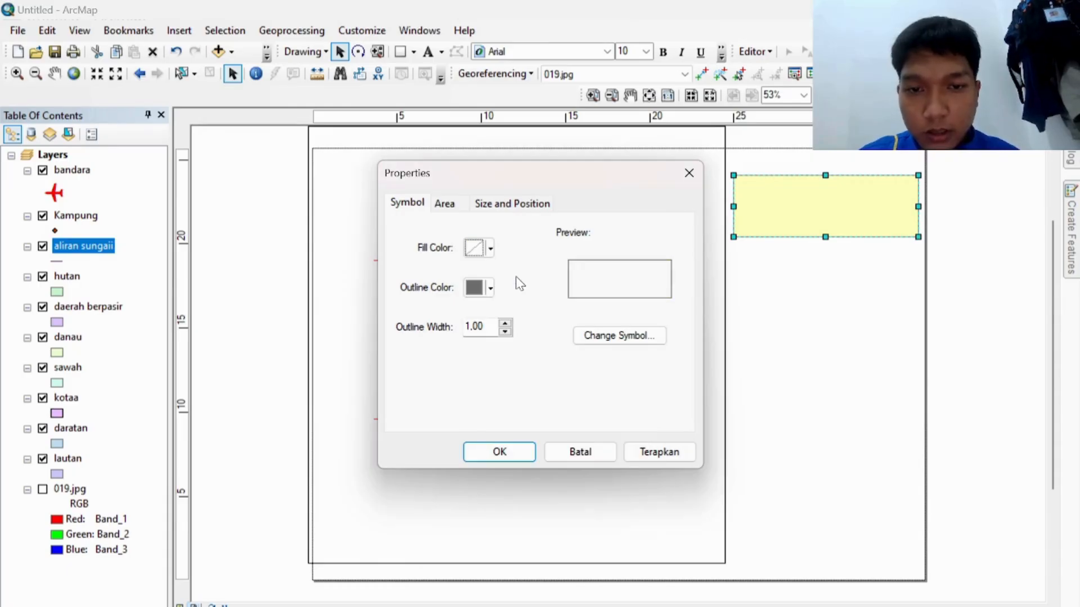
left_click(500, 453)
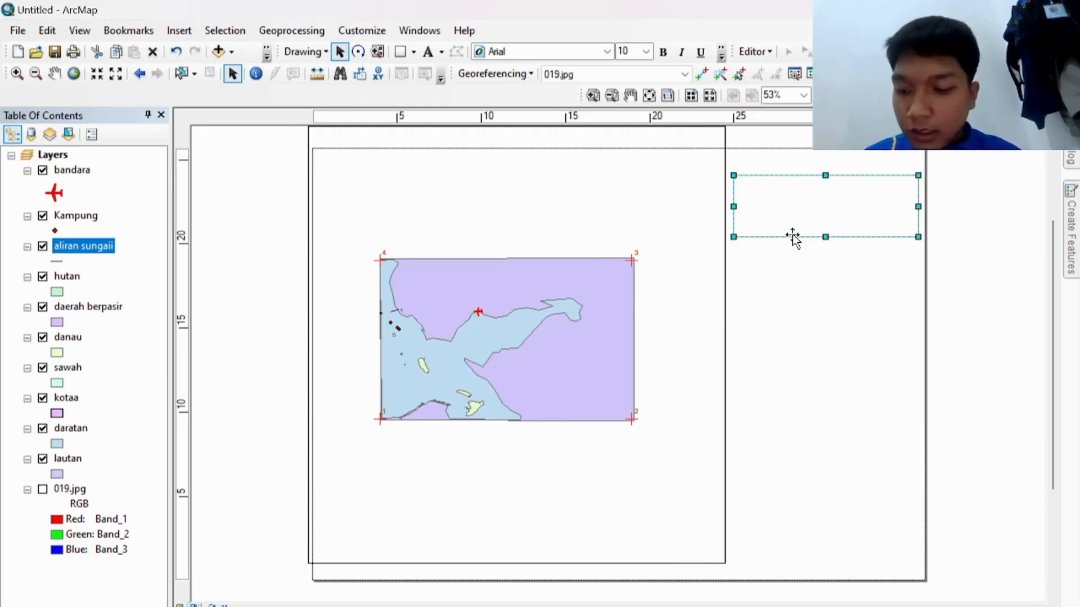
left_click(792, 271)
key("ctrl+v")
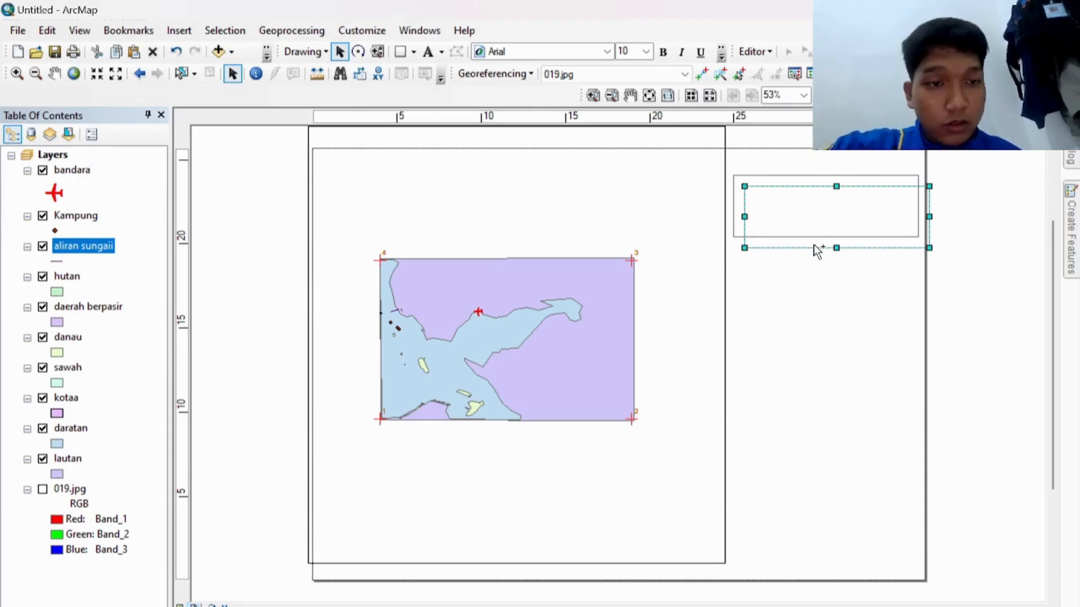
Step: Arrange three boxes into an evenly spaced vertical column beside the map
left_click_drag(855, 248, 847, 322)
left_click(889, 248)
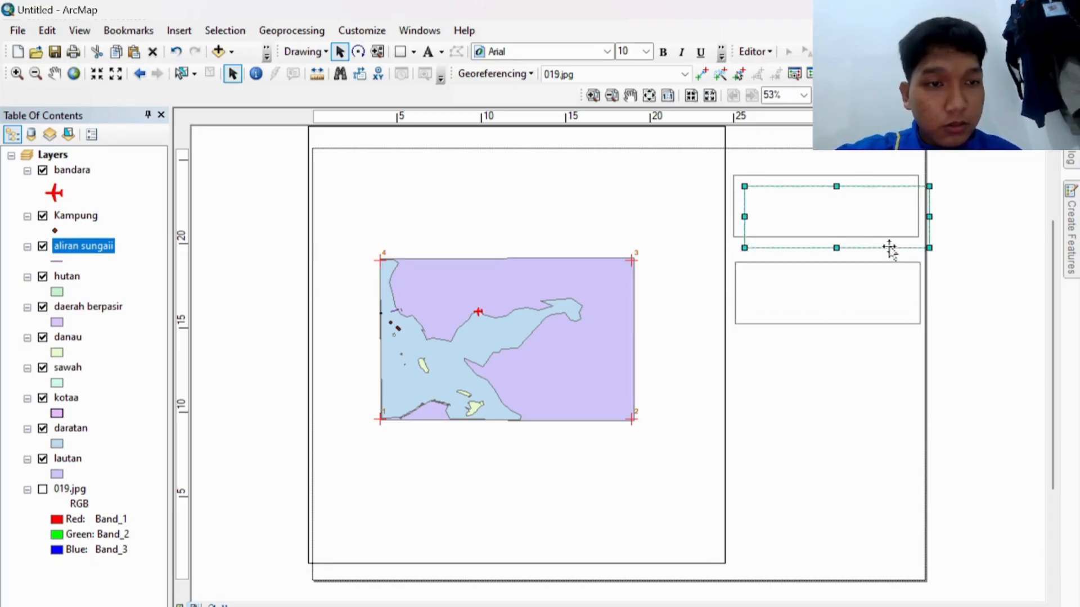
left_click_drag(889, 248, 876, 399)
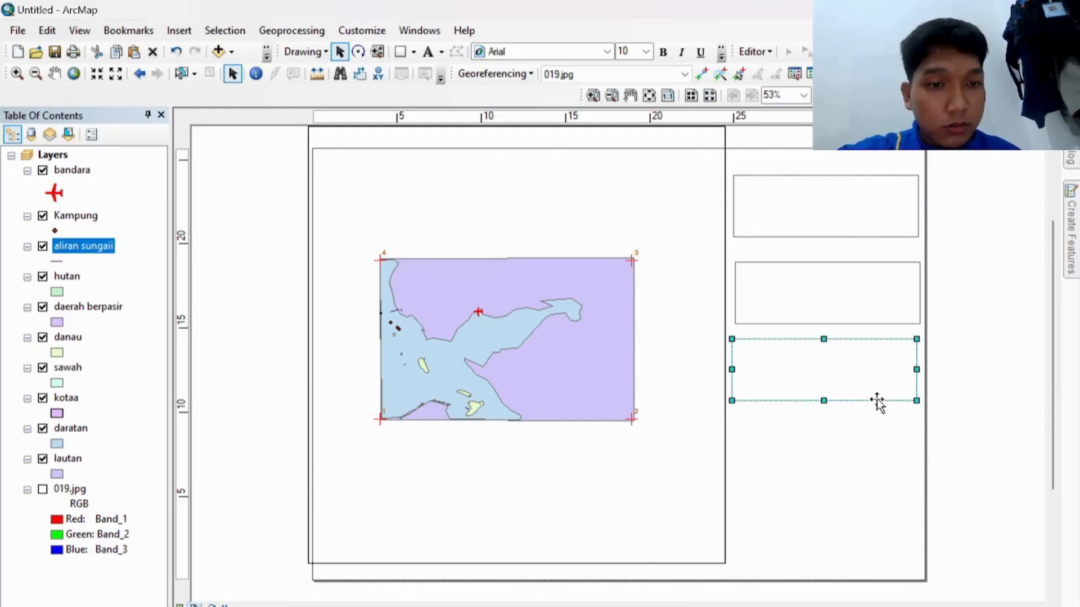
left_click(853, 320)
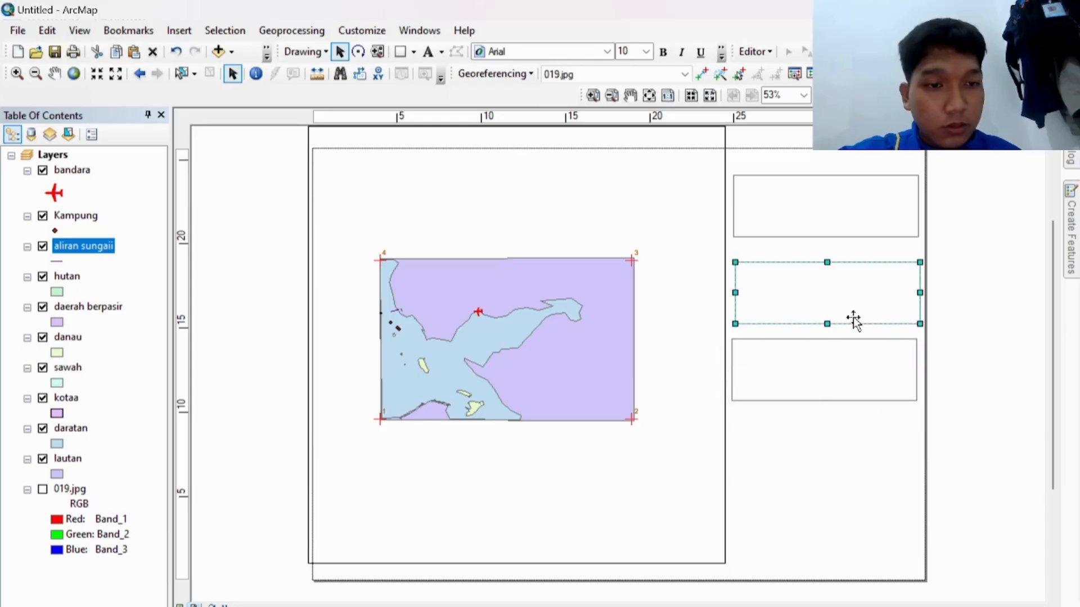
left_click_drag(854, 320, 850, 305)
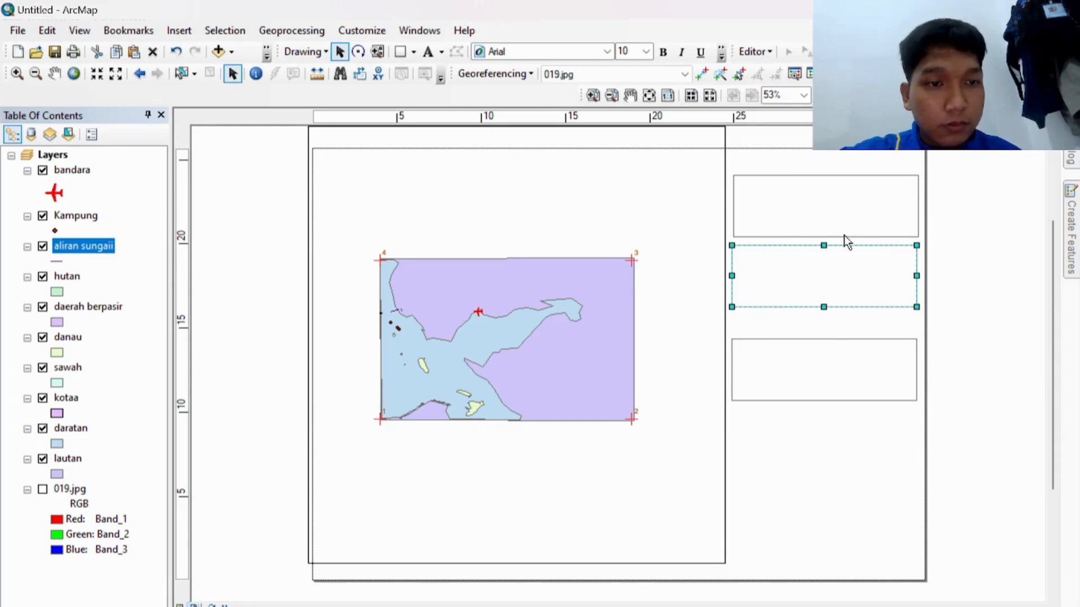
left_click(845, 236)
left_click_drag(844, 236, 844, 229)
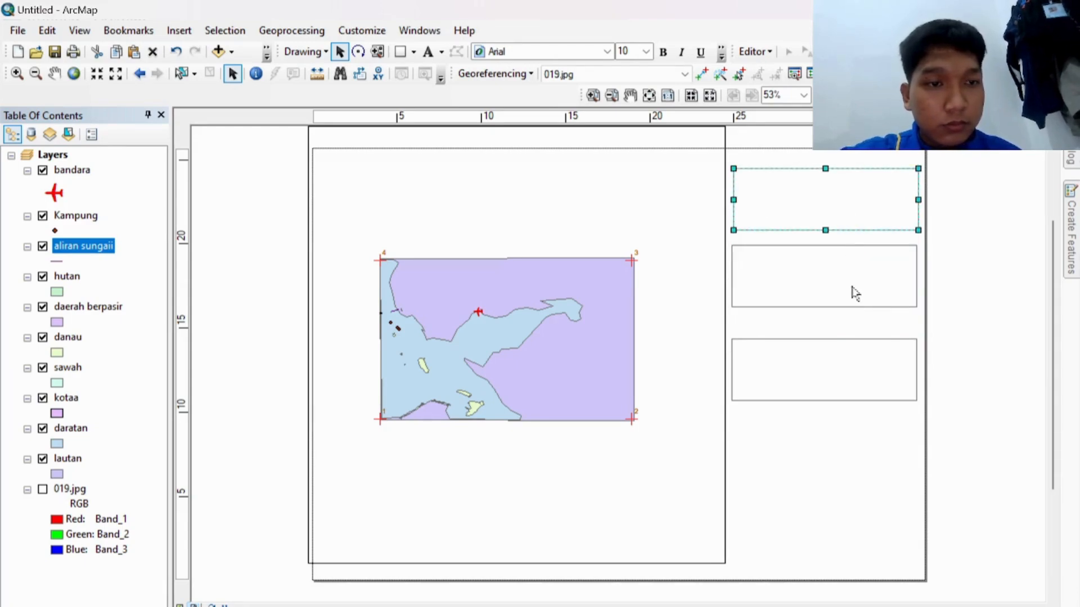
left_click(854, 305)
left_click_drag(854, 305, 854, 301)
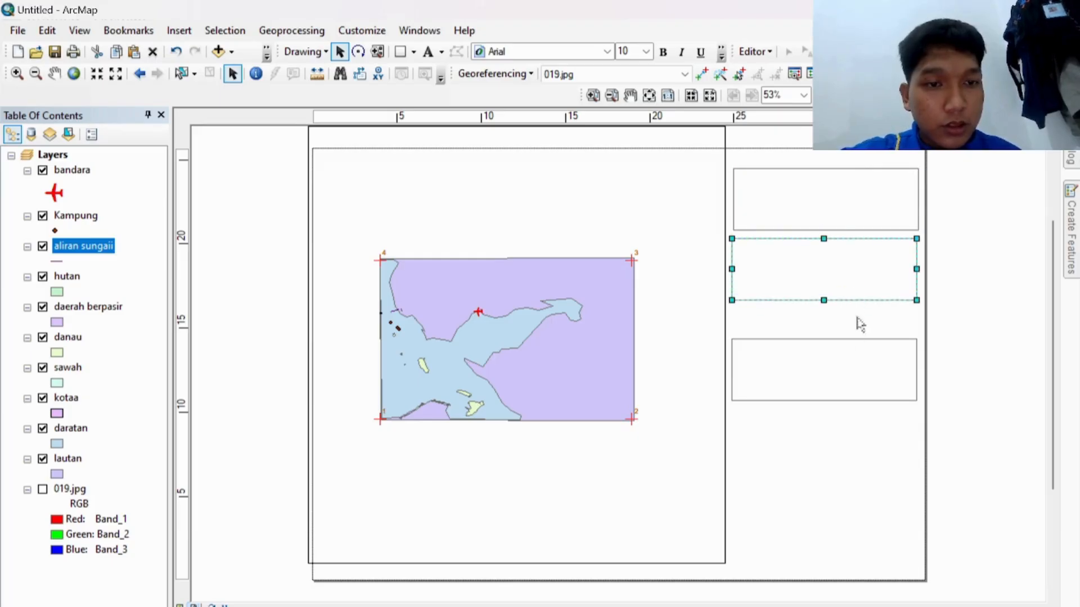
left_click(861, 399)
left_click_drag(861, 398, 860, 376)
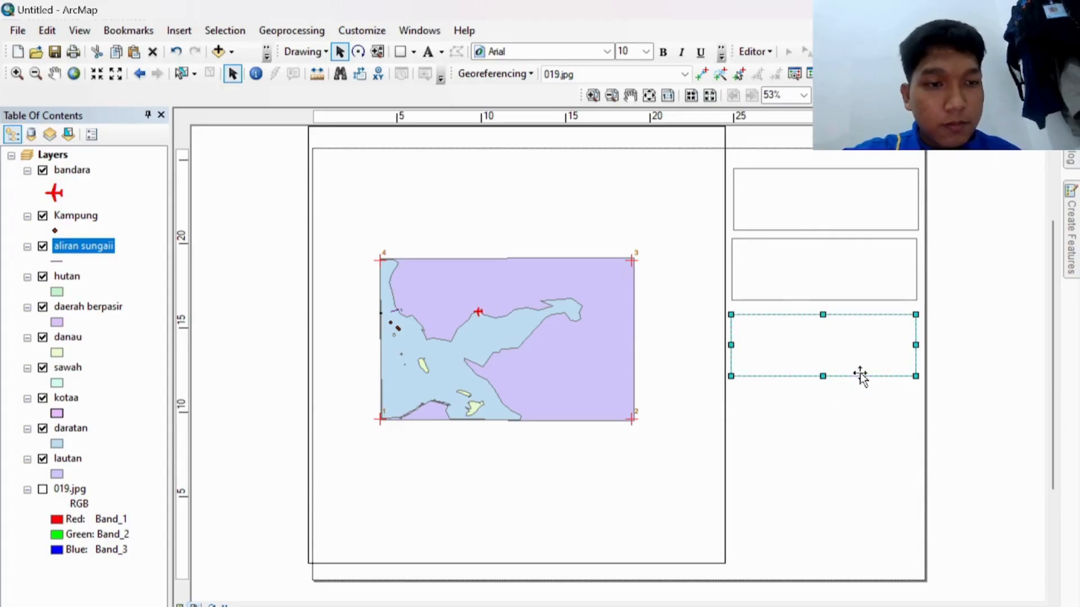
Step: Add fourth and fifth box copies below, then start the title text in the top box
key("ctrl+v")
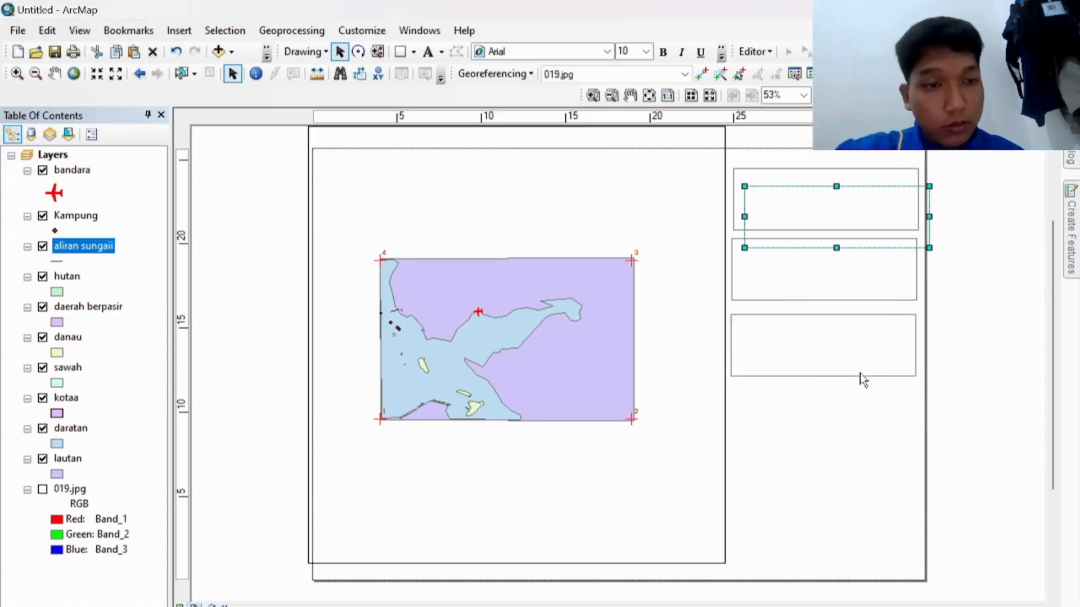
left_click_drag(873, 249, 859, 457)
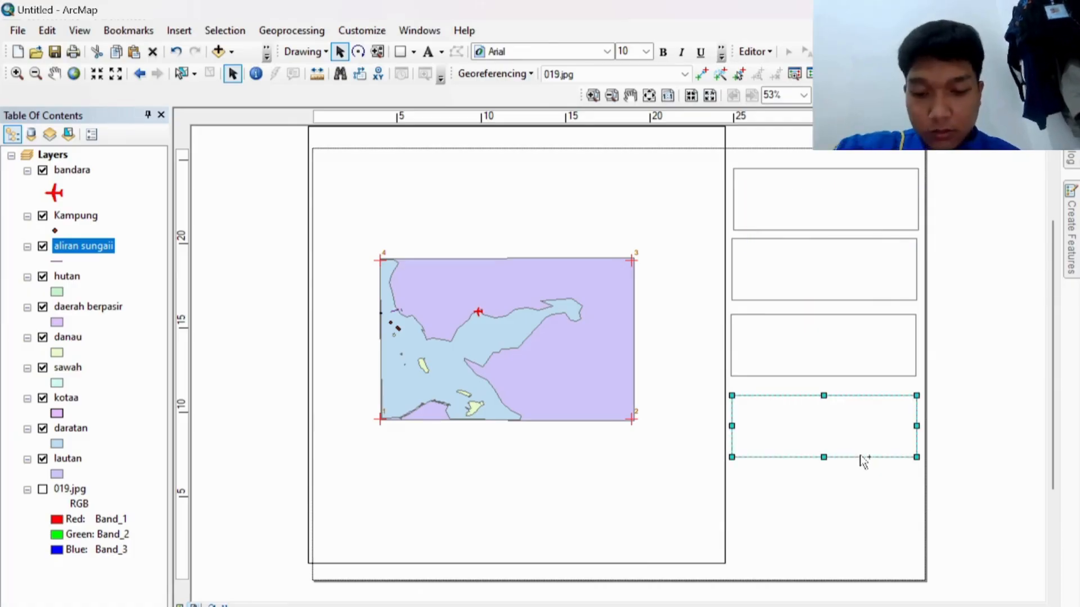
key("ctrl+v")
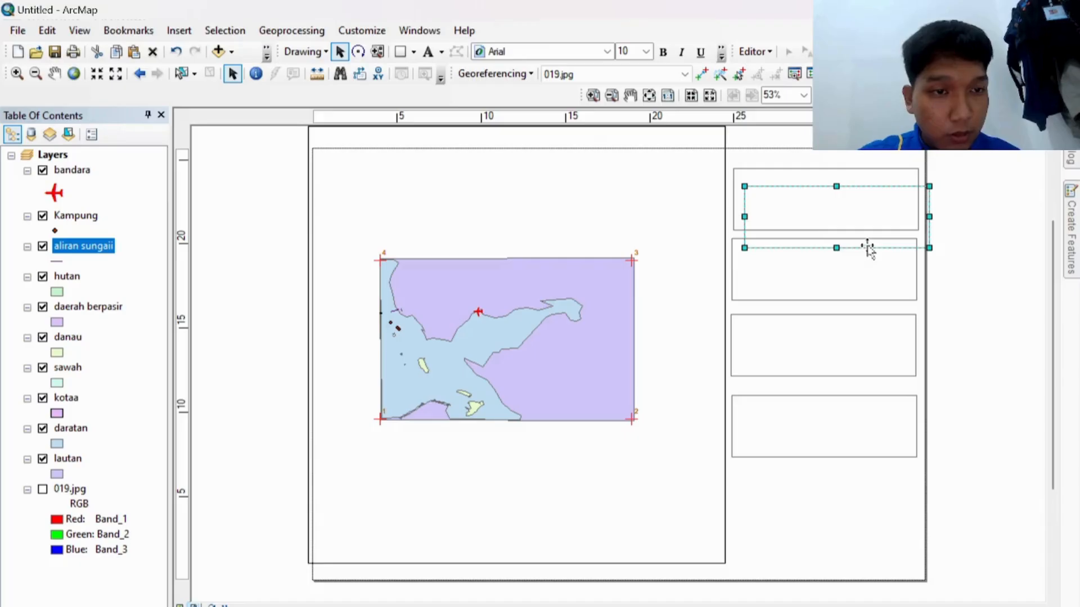
left_click_drag(867, 248, 855, 533)
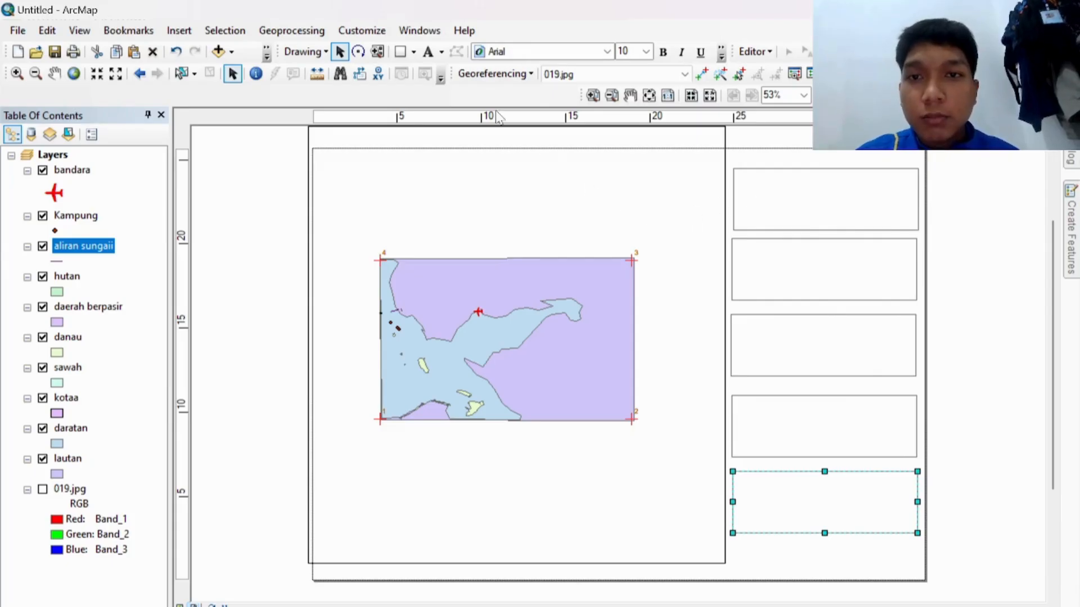
left_click(428, 52)
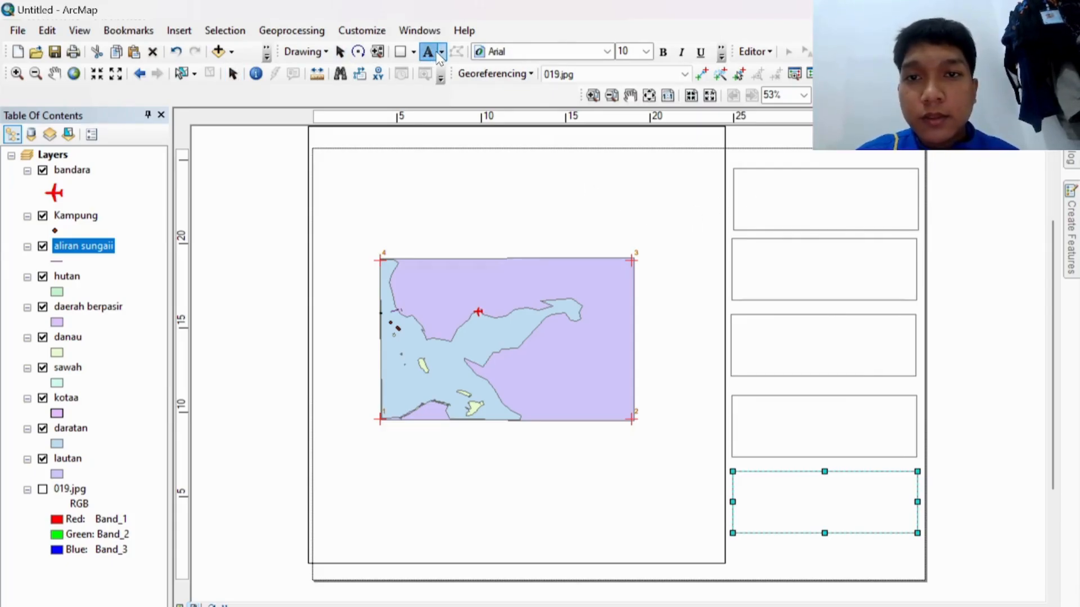
left_click(789, 201)
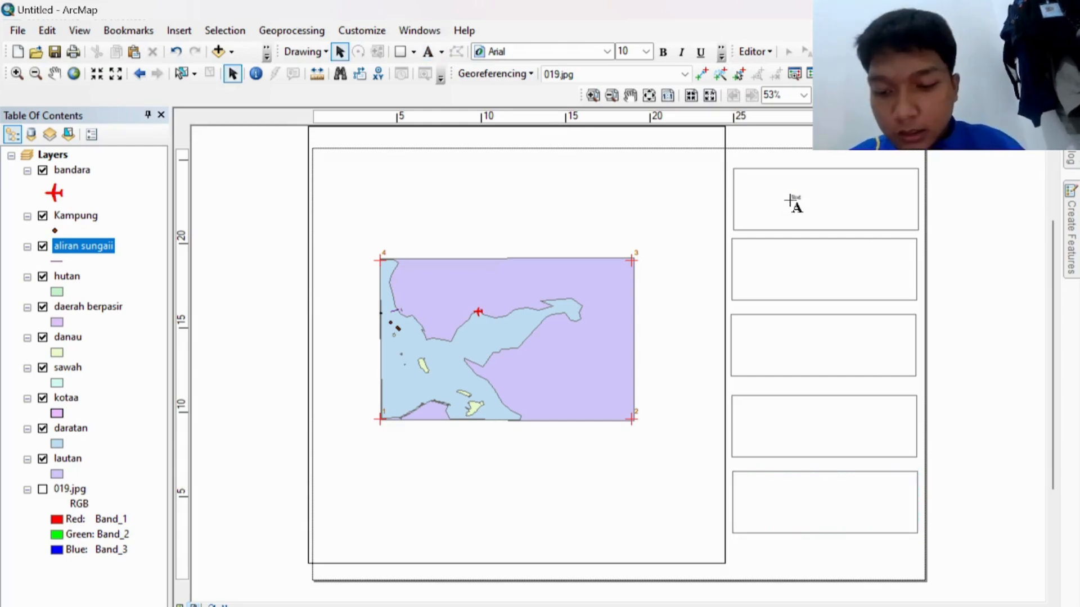
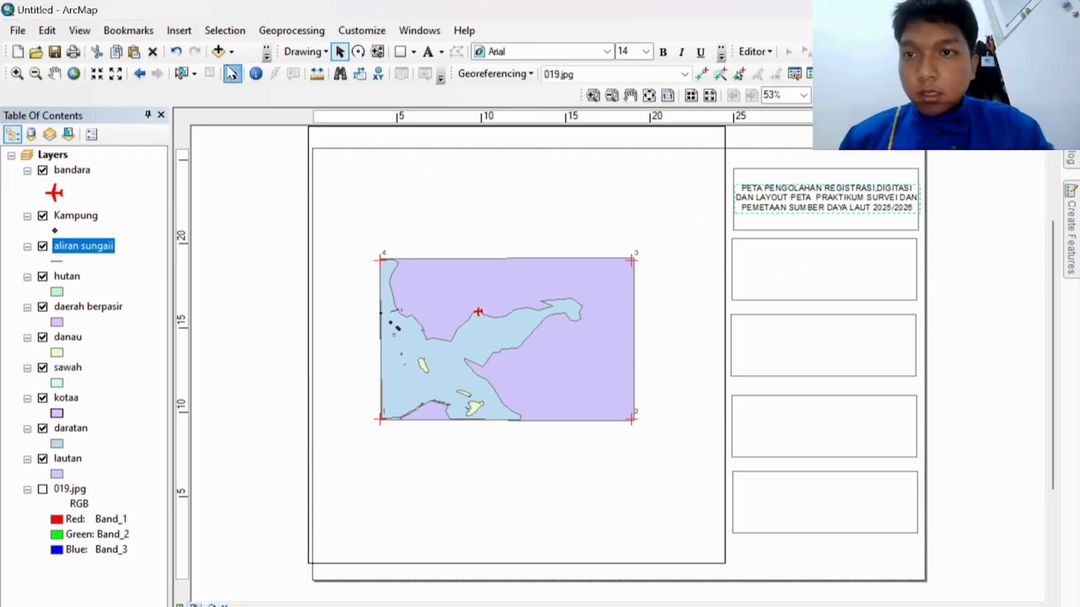
Step: Open the Insert menu to add layout elements
left_click(186, 33)
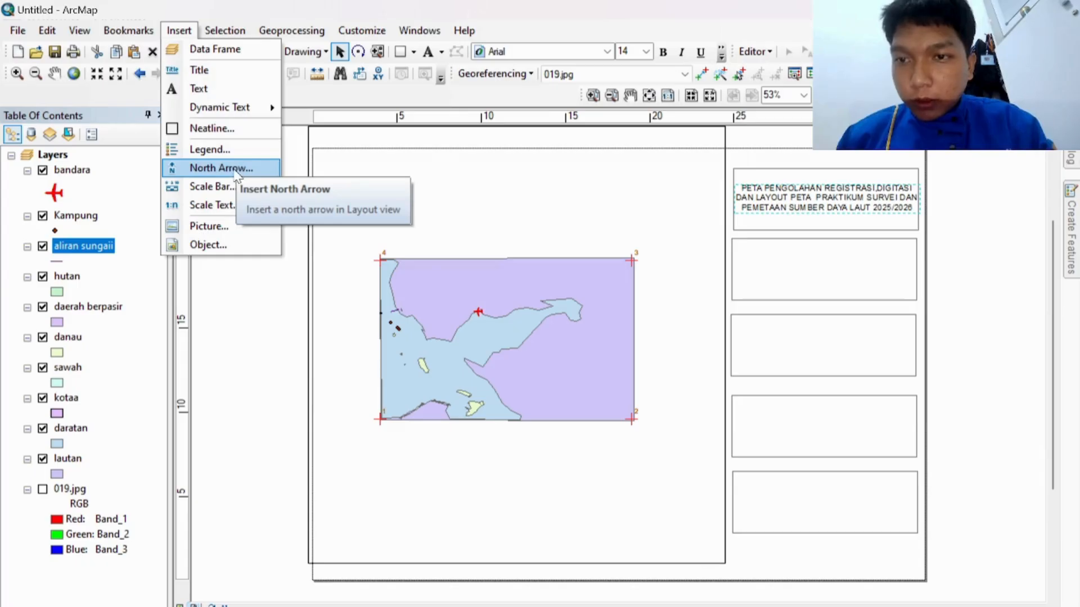
Step: Insert an ESRI North 7 north arrow and move it into the second right-hand box
left_click(236, 167)
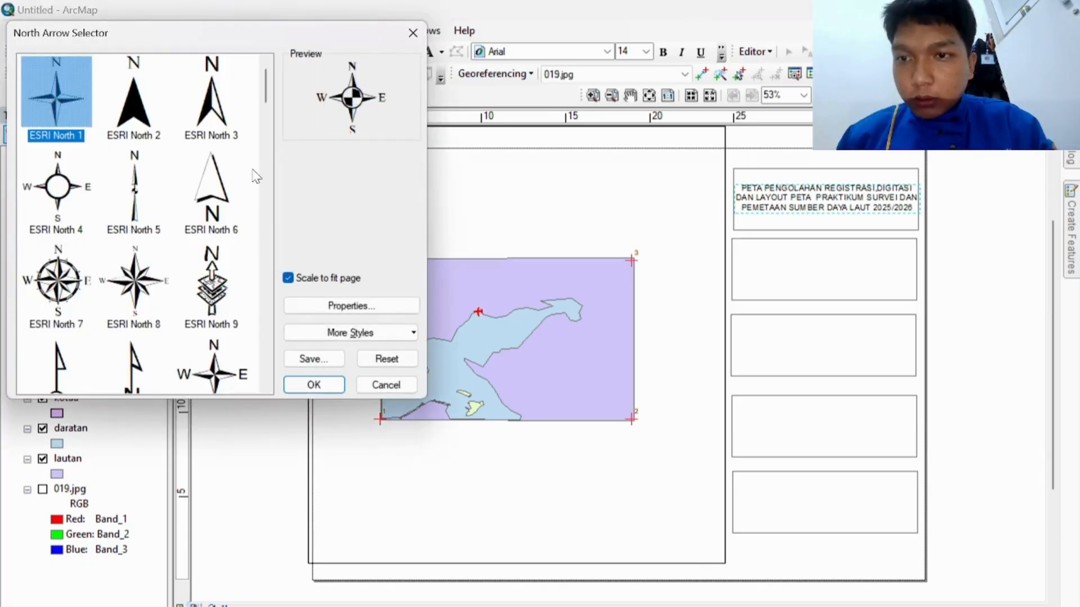
left_click(50, 279)
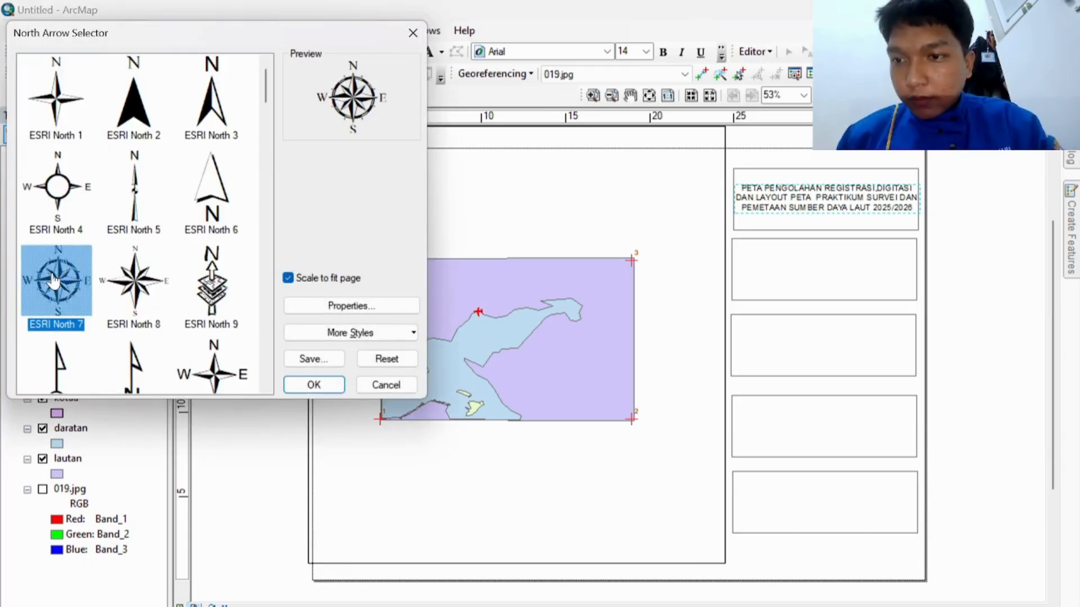
left_click(314, 386)
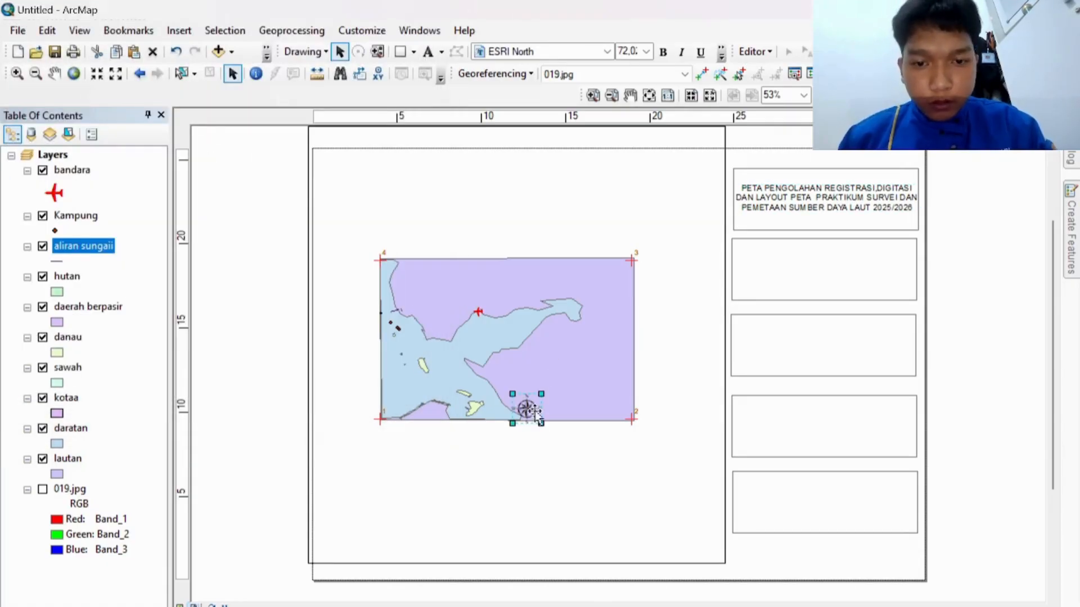
mouse_move(532, 415)
left_mouse_down()
mouse_move(834, 267)
mouse_move(825, 258)
left_mouse_up()
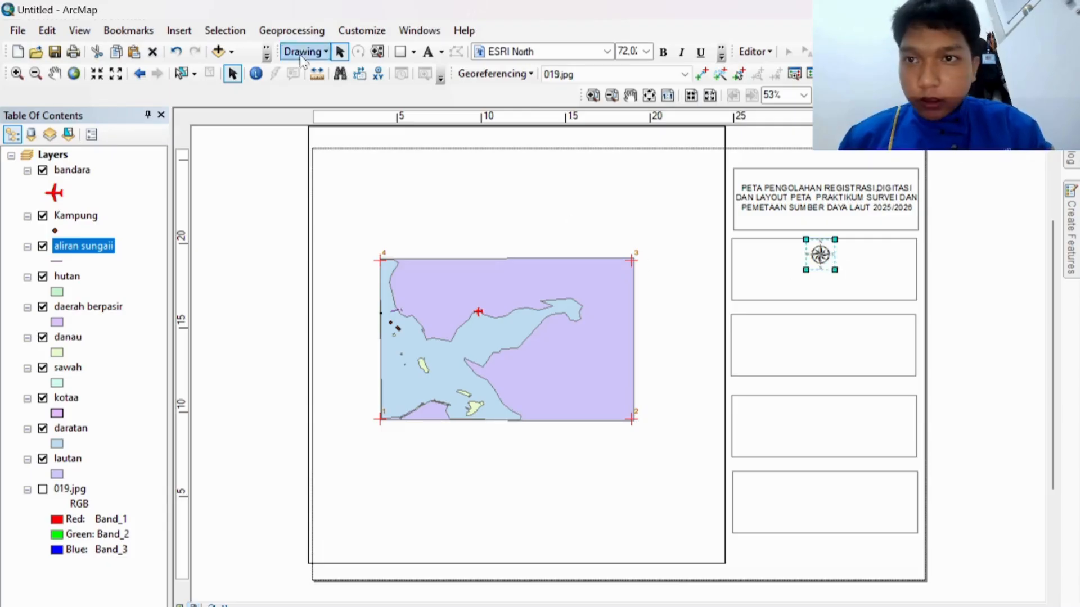
Step: Add an Alternating Scale Bar 1 beneath the north arrow in the same box
left_click(186, 34)
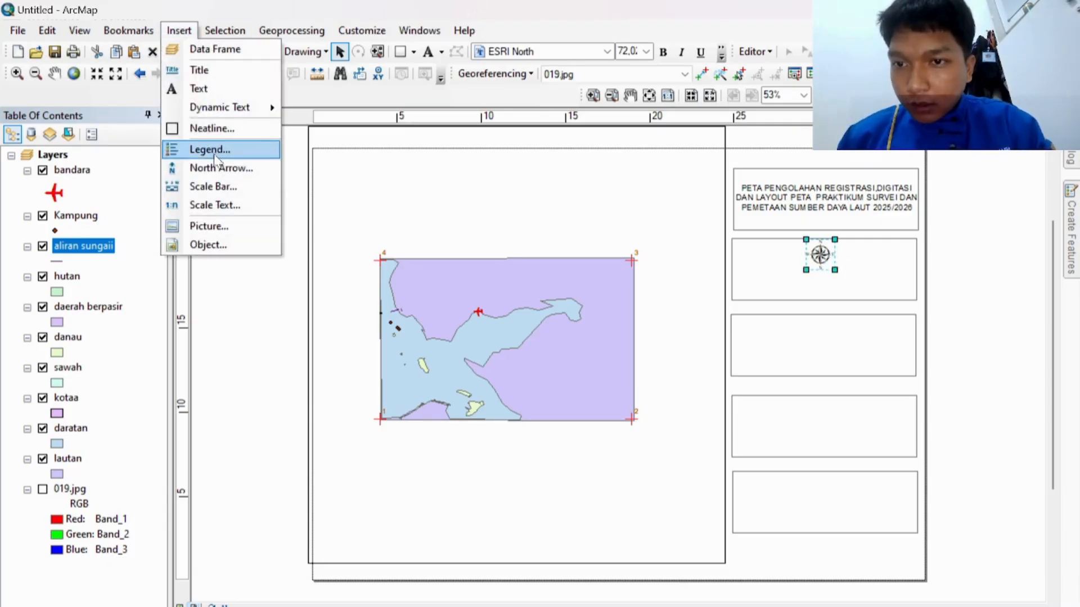
left_click(222, 186)
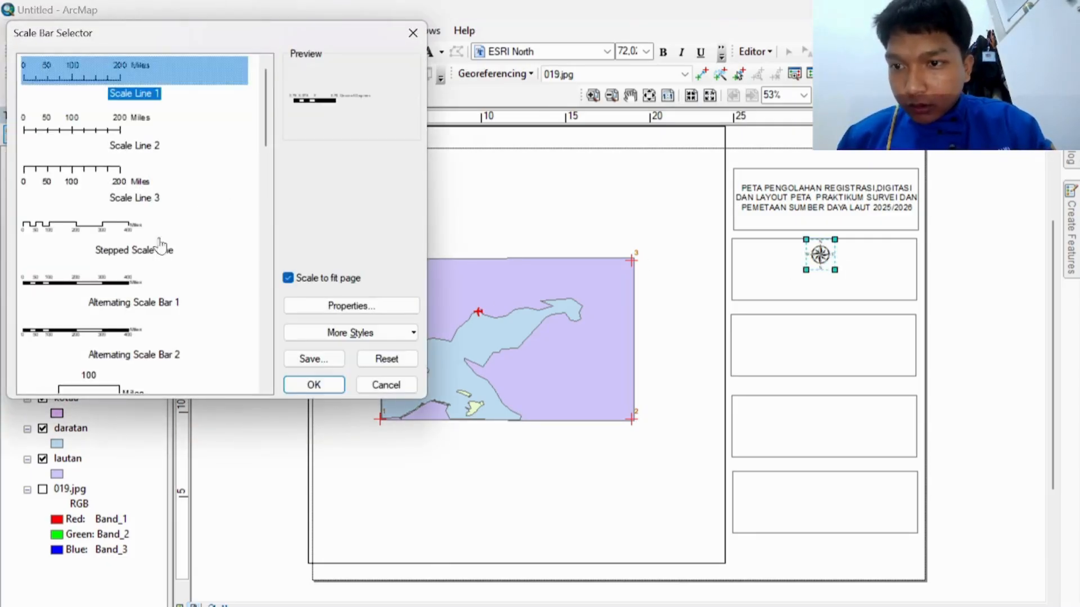
left_click(114, 284)
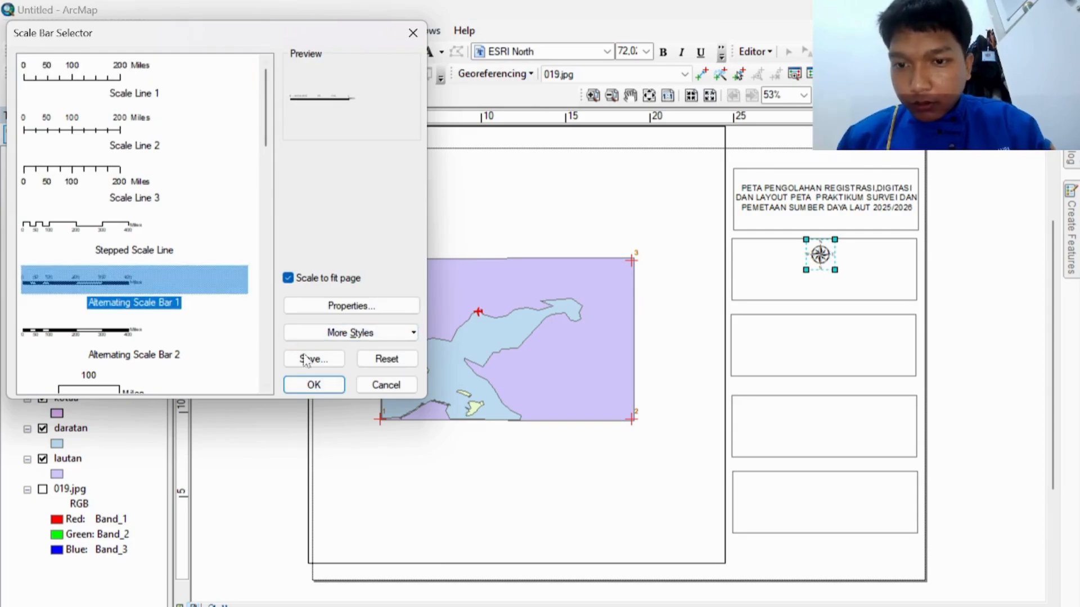
left_click(303, 386)
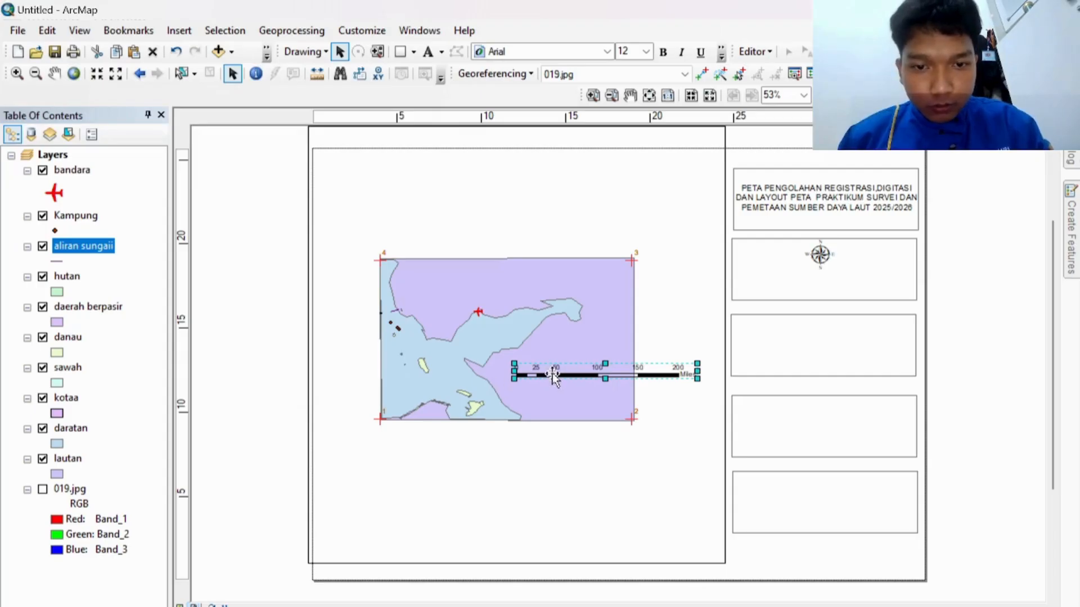
left_click_drag(552, 372, 773, 276)
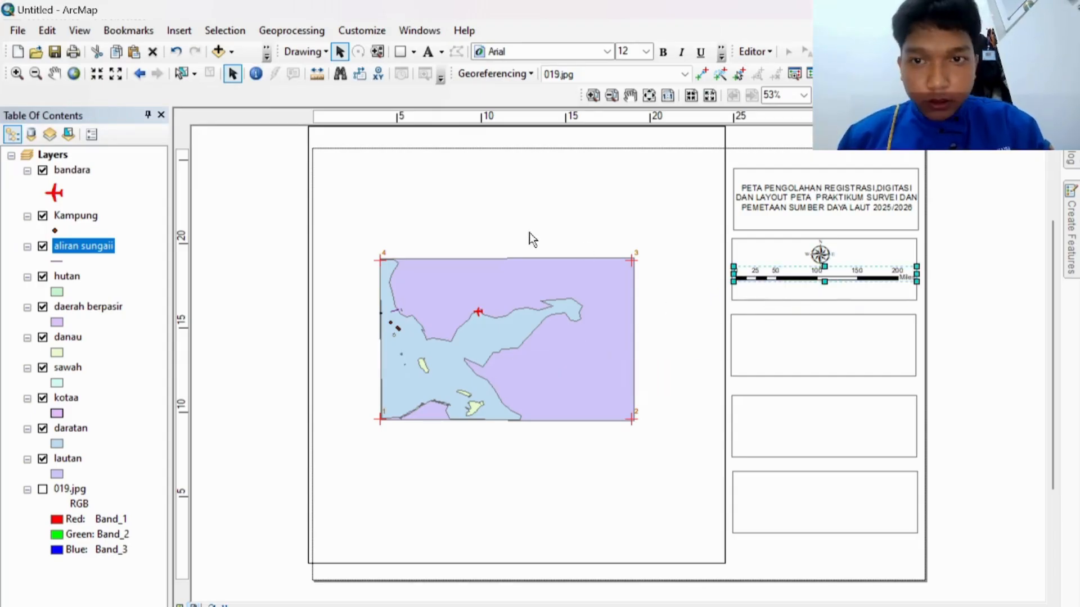
Step: Insert default scale text and place it under the scale bar
left_click(177, 28)
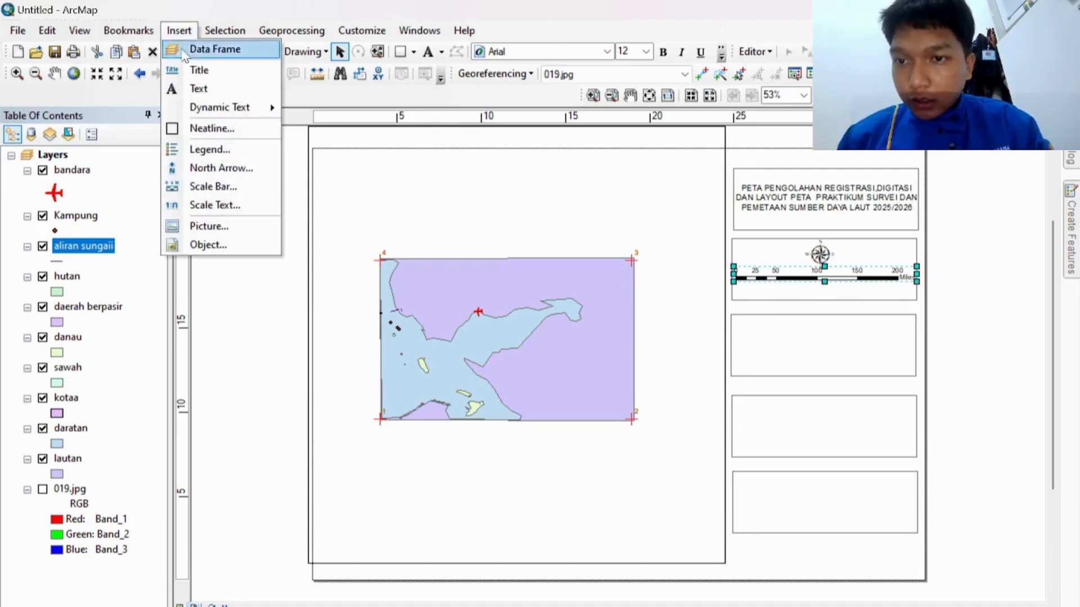
left_click(230, 204)
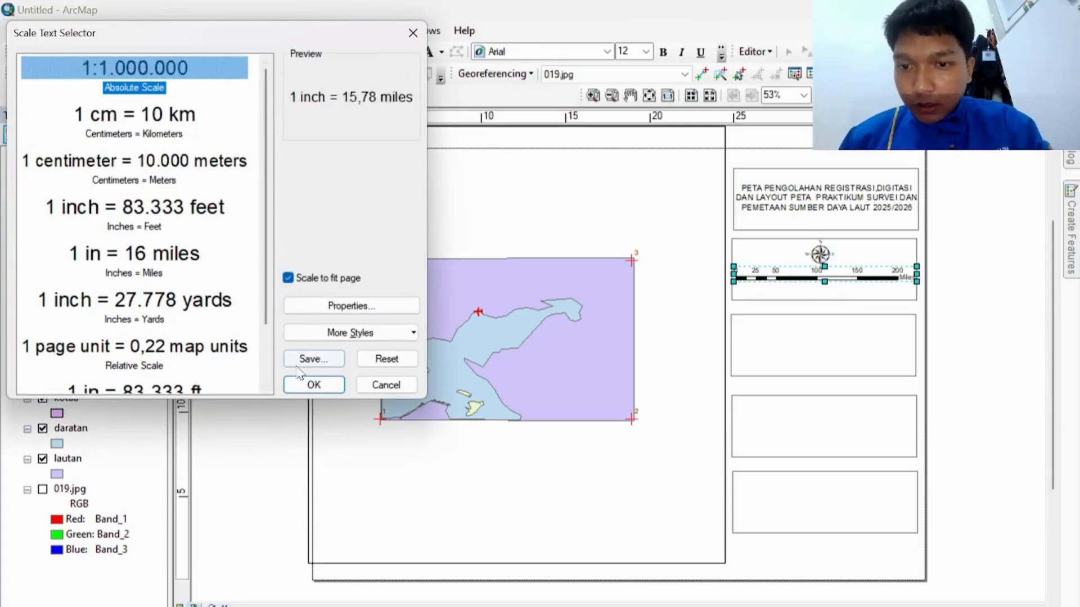
left_click(305, 384)
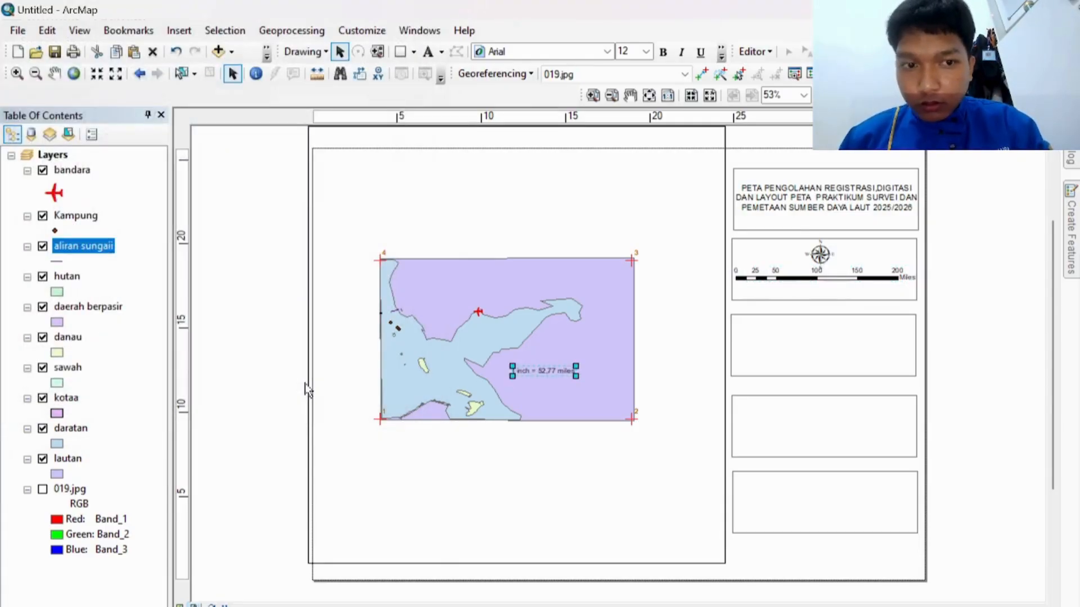
left_click_drag(547, 370, 819, 291)
Step: Switch the scale text's map units to Kilometers so it reads 1 inch = 84.93 kilometers
double_click(819, 292)
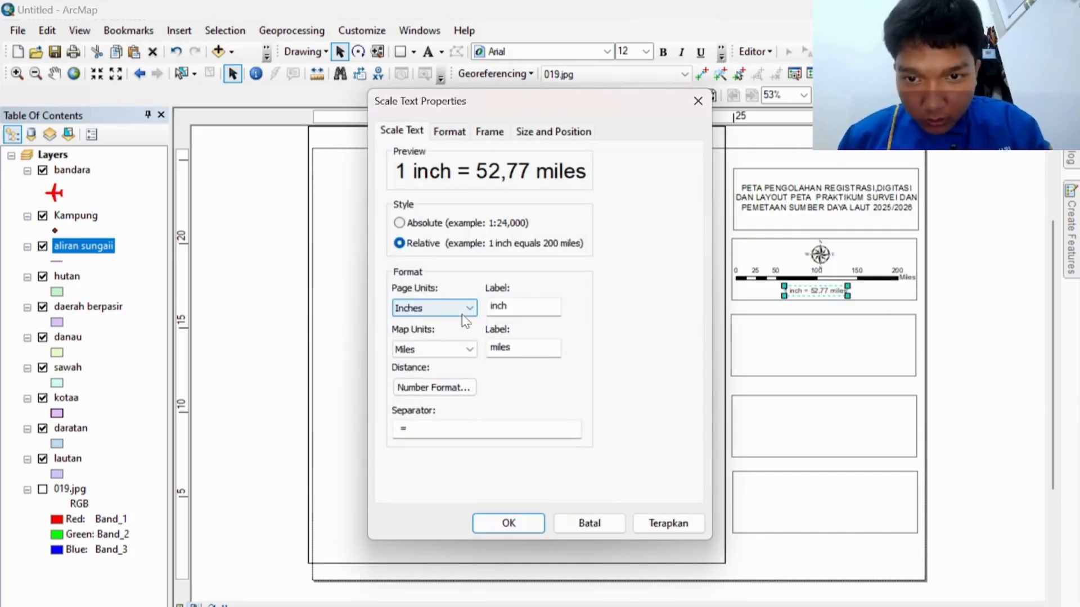
left_click(469, 349)
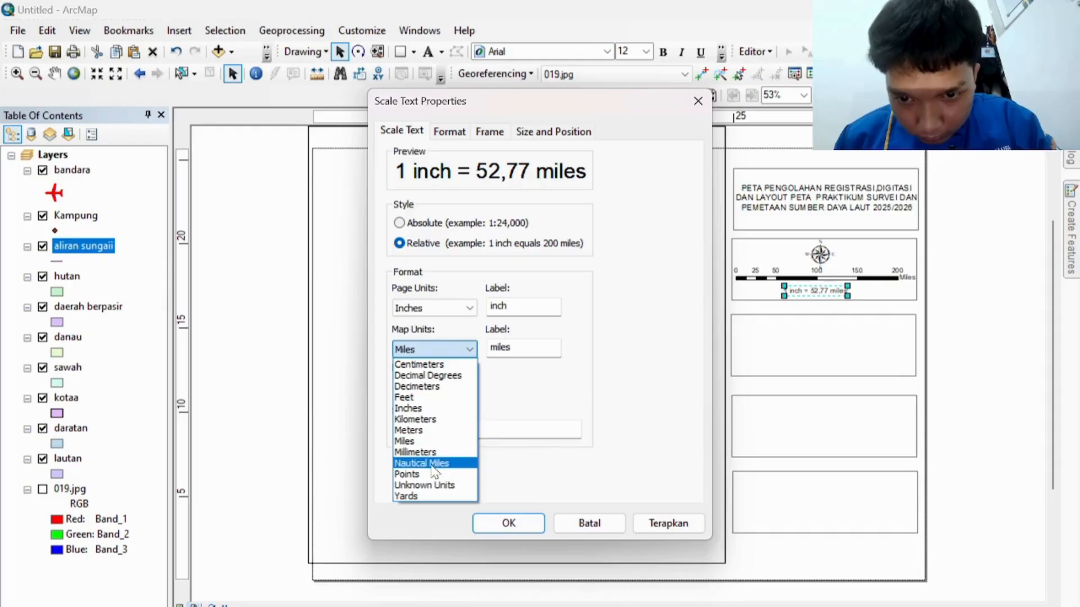
left_click(429, 420)
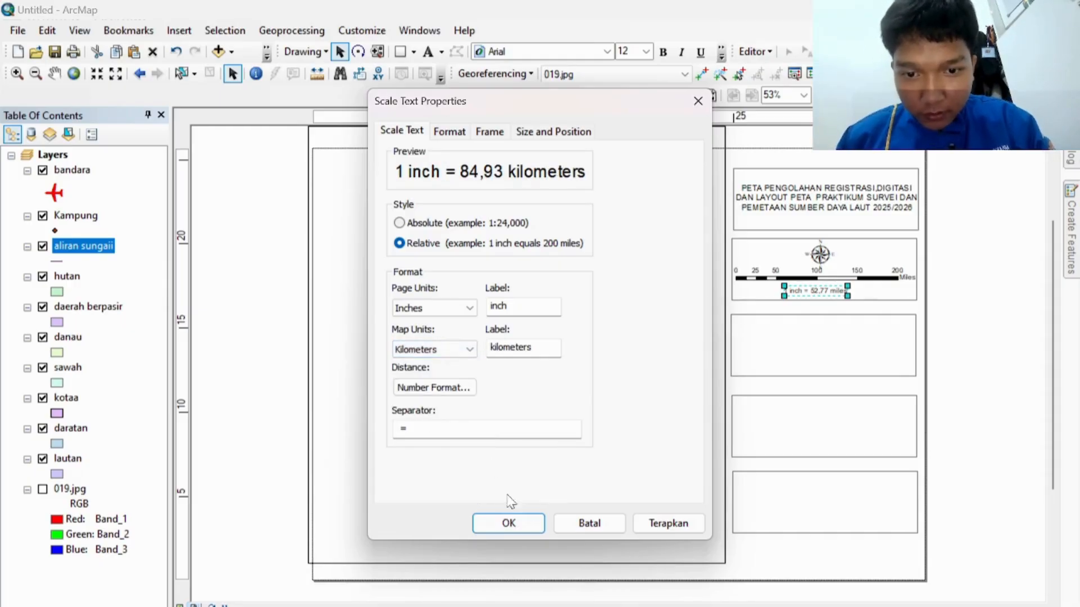
left_click(508, 523)
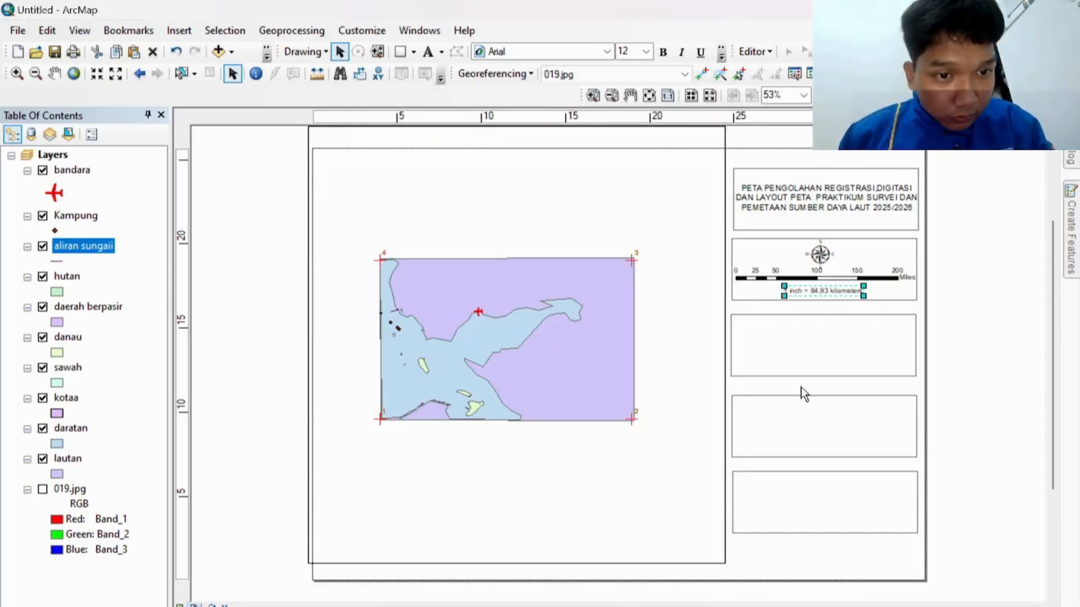
left_click(831, 358)
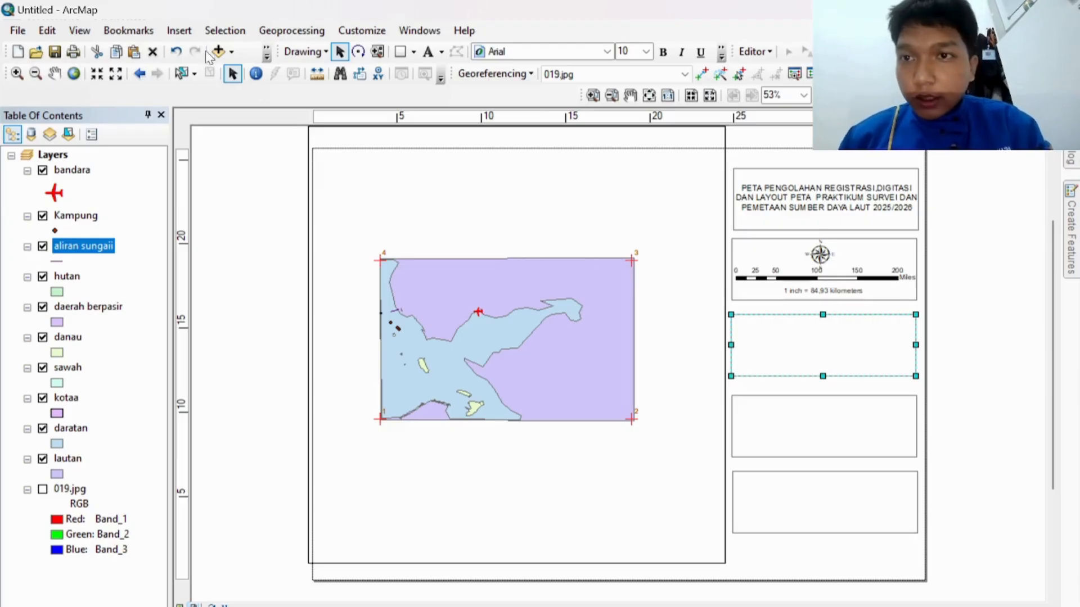
Step: Create a legend with danau, sawah, kotaa, daratan and lautan using default wizard settings
left_click(178, 30)
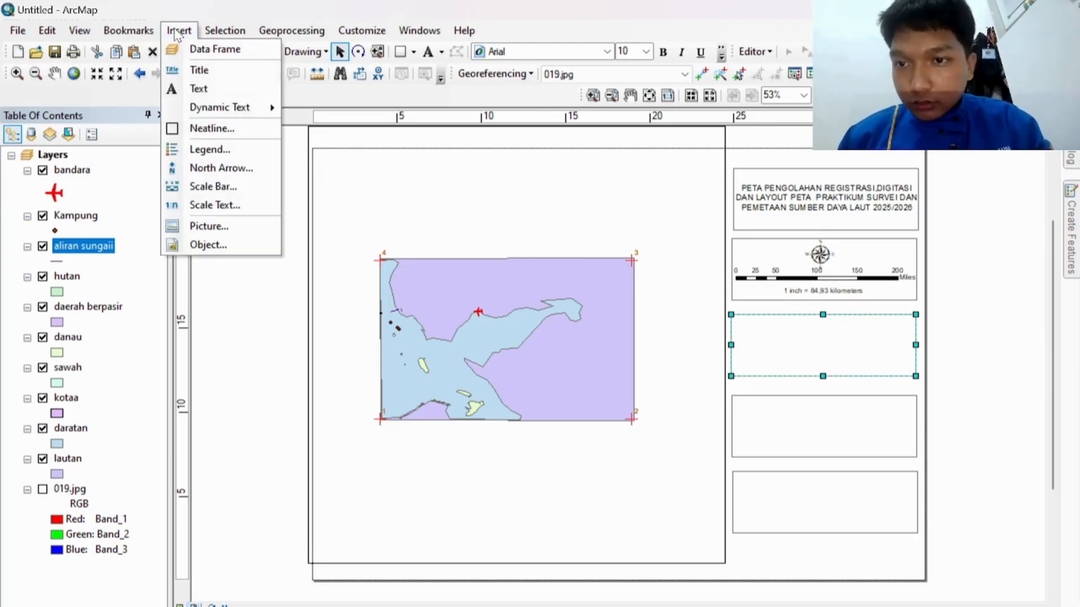
left_click(214, 149)
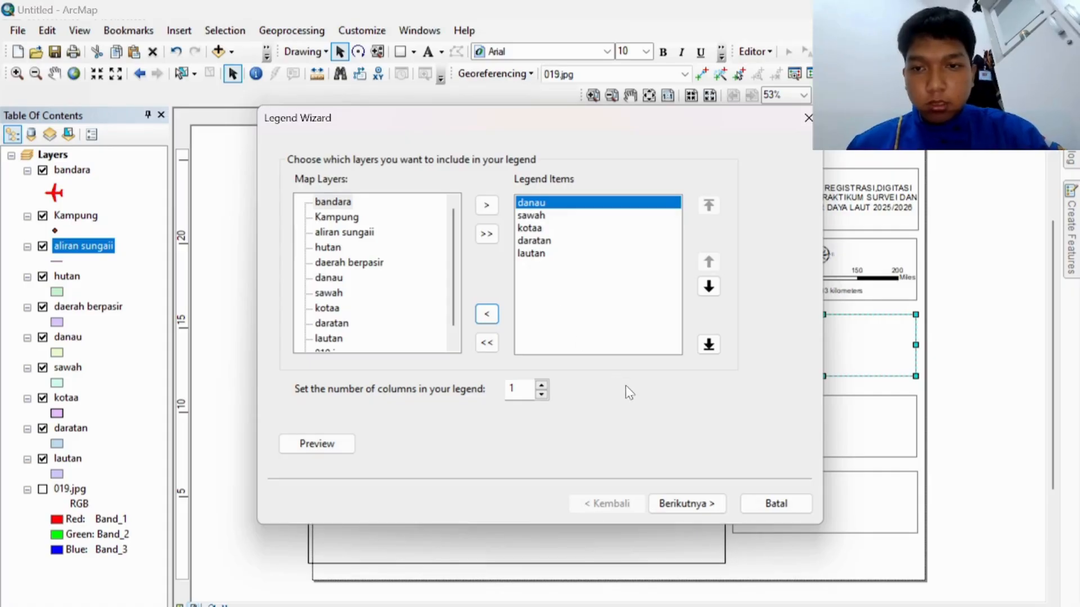
left_click(670, 507)
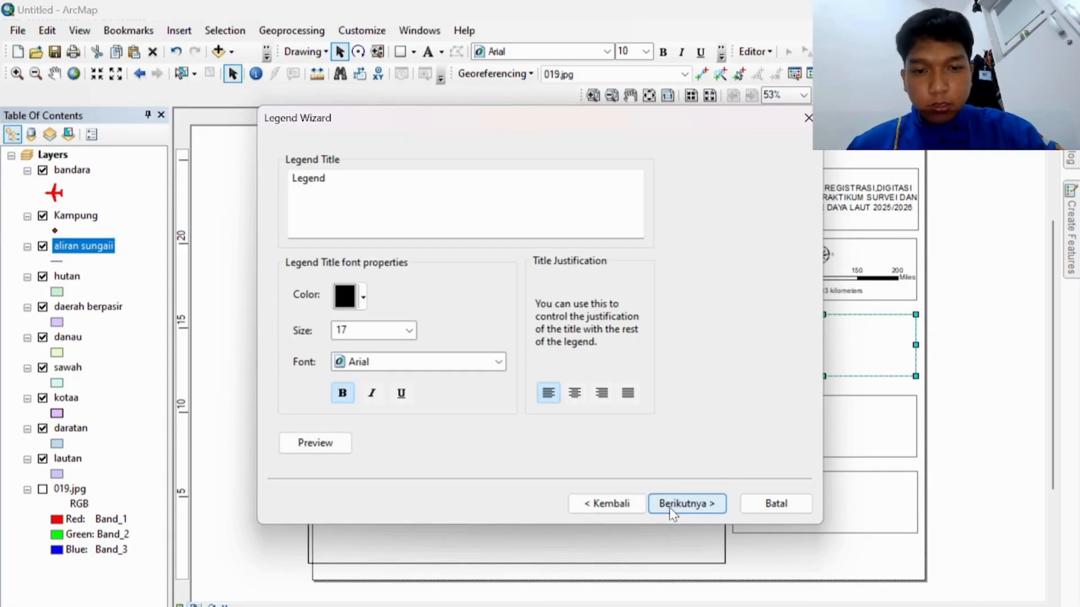
left_click(670, 508)
left_click(670, 508)
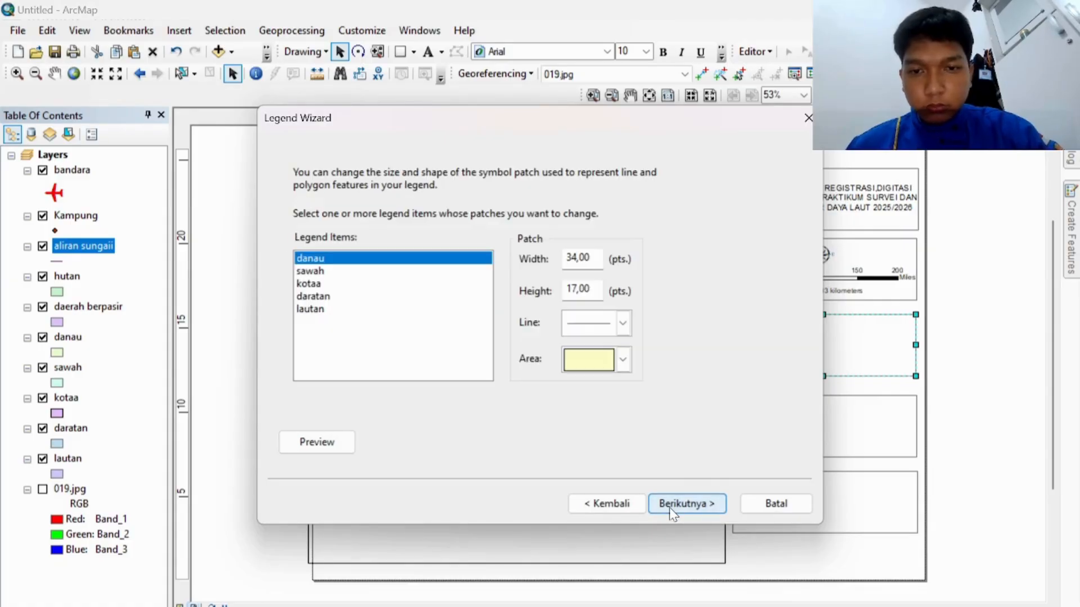
left_click(669, 508)
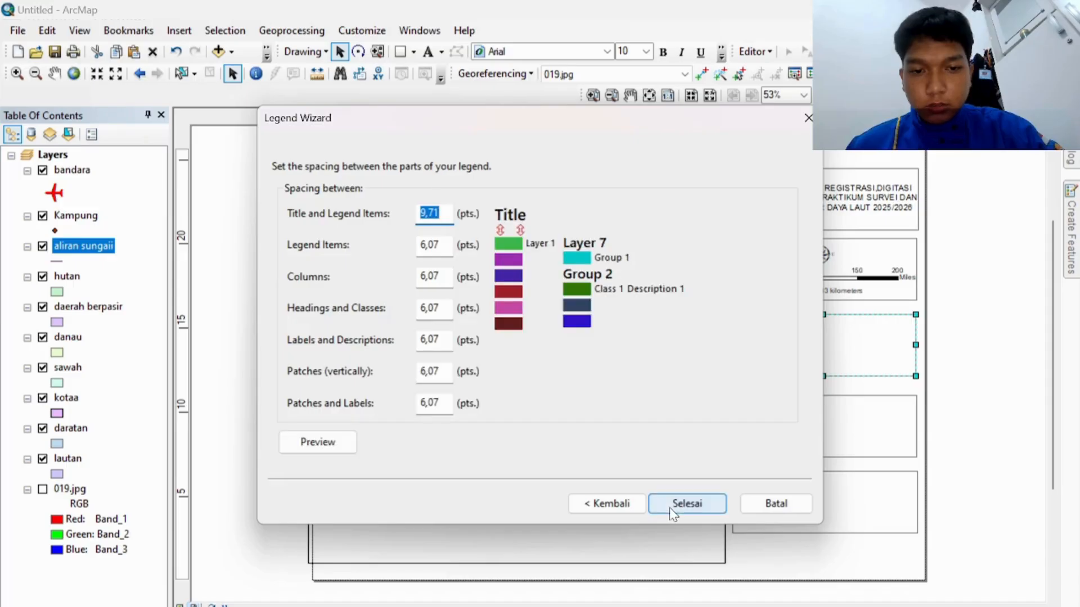
left_click(669, 507)
Step: Move the legend into the third right-hand box and shrink it to fit
left_click_drag(543, 400, 770, 363)
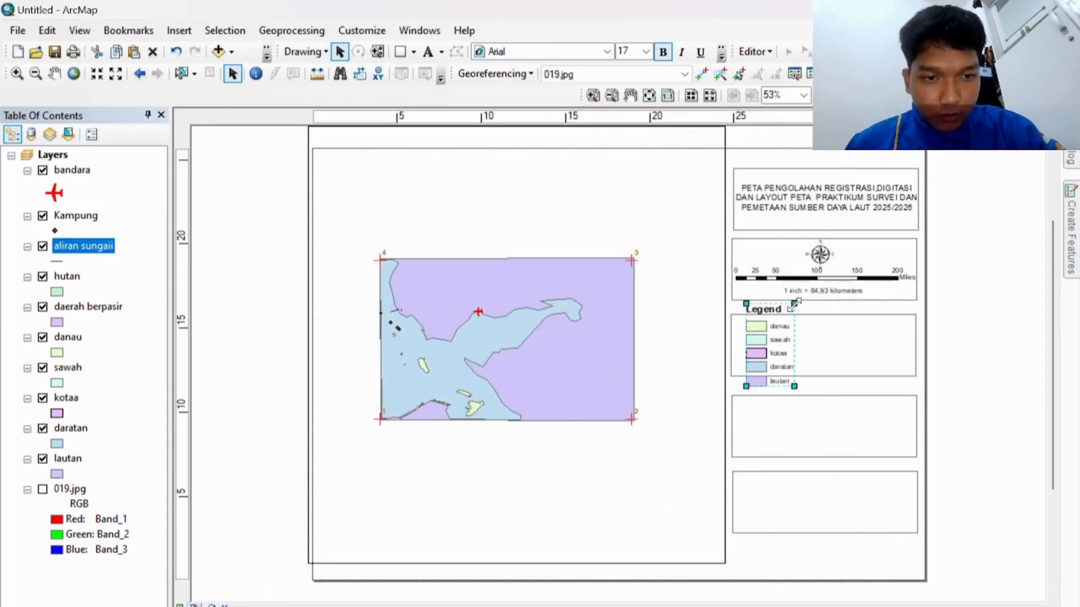
left_click_drag(794, 304, 781, 326)
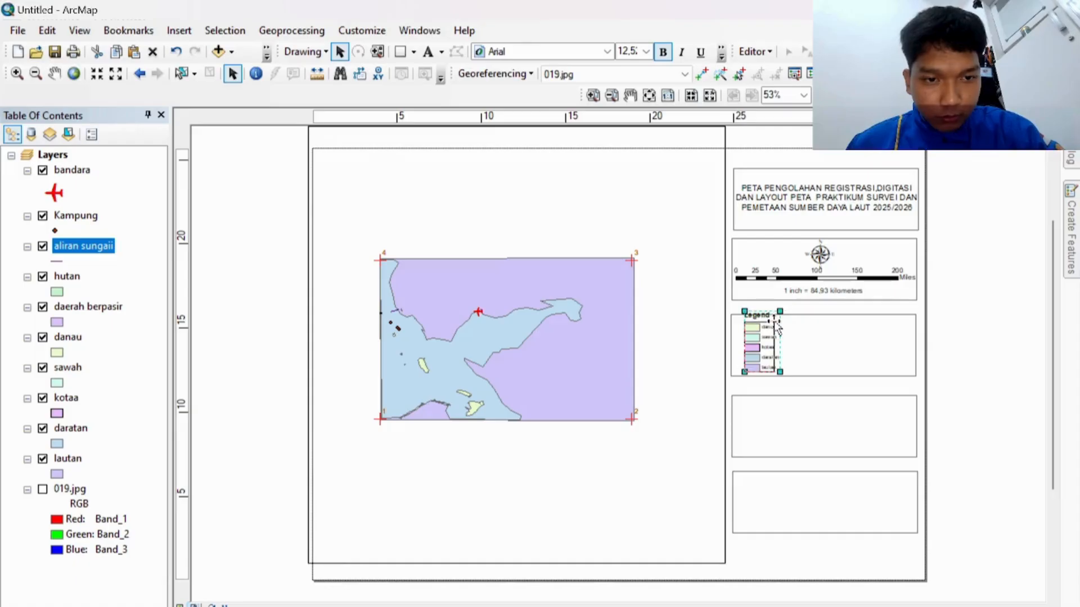
left_click_drag(780, 312, 775, 321)
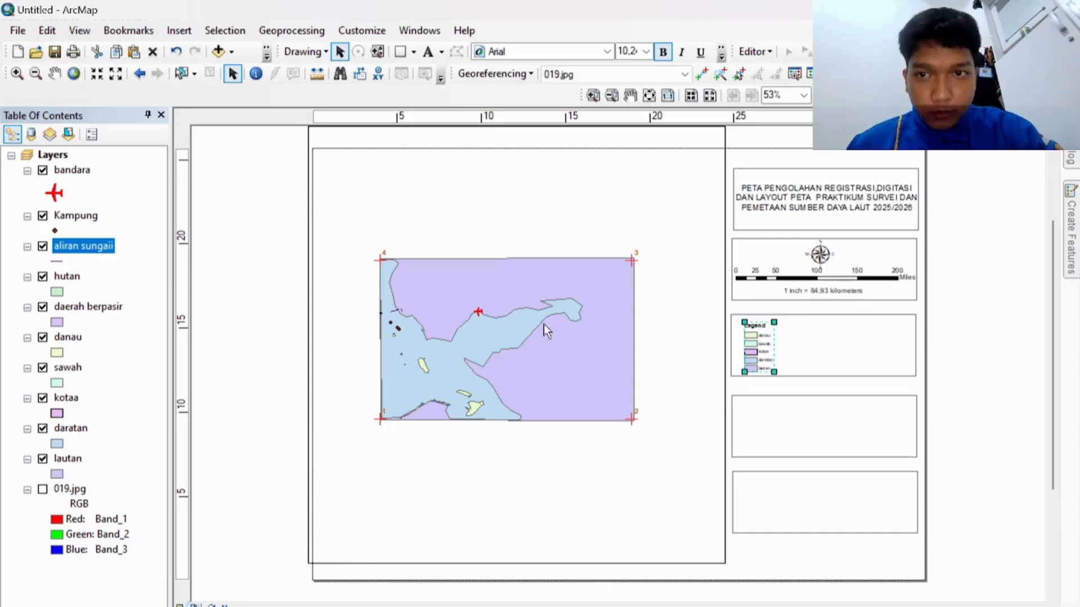
left_click(177, 31)
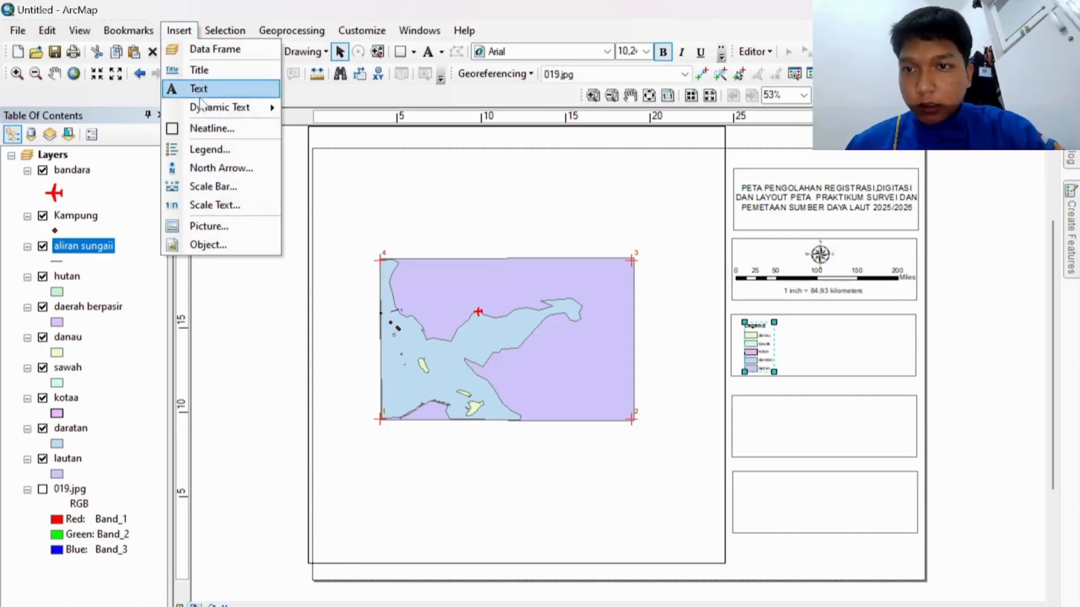
Step: Start a new legend and remove danau, sawah and kotaa from its items
left_click(228, 149)
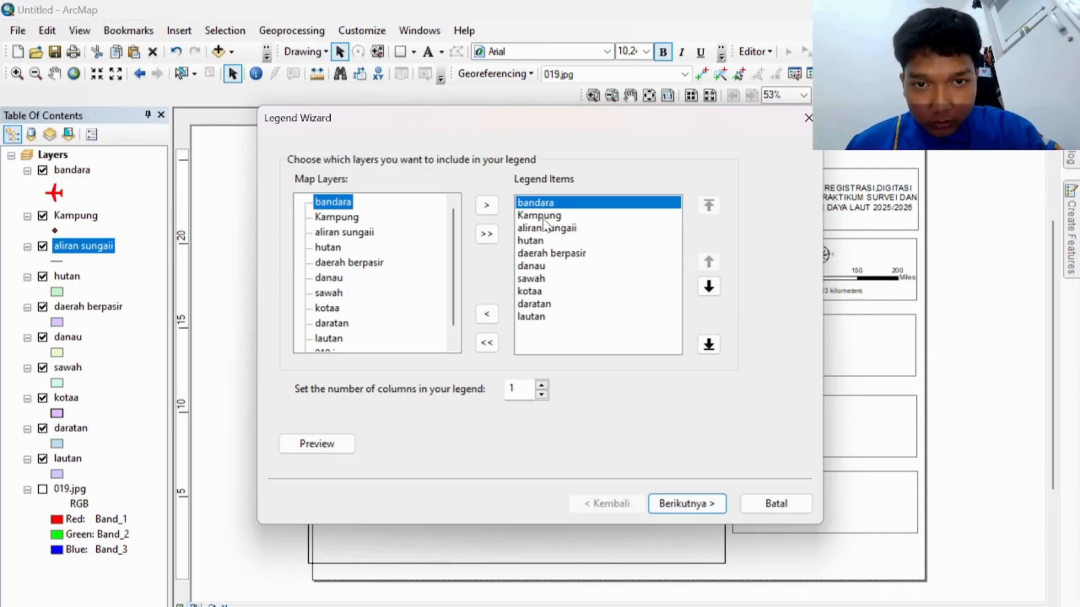
left_click(535, 268)
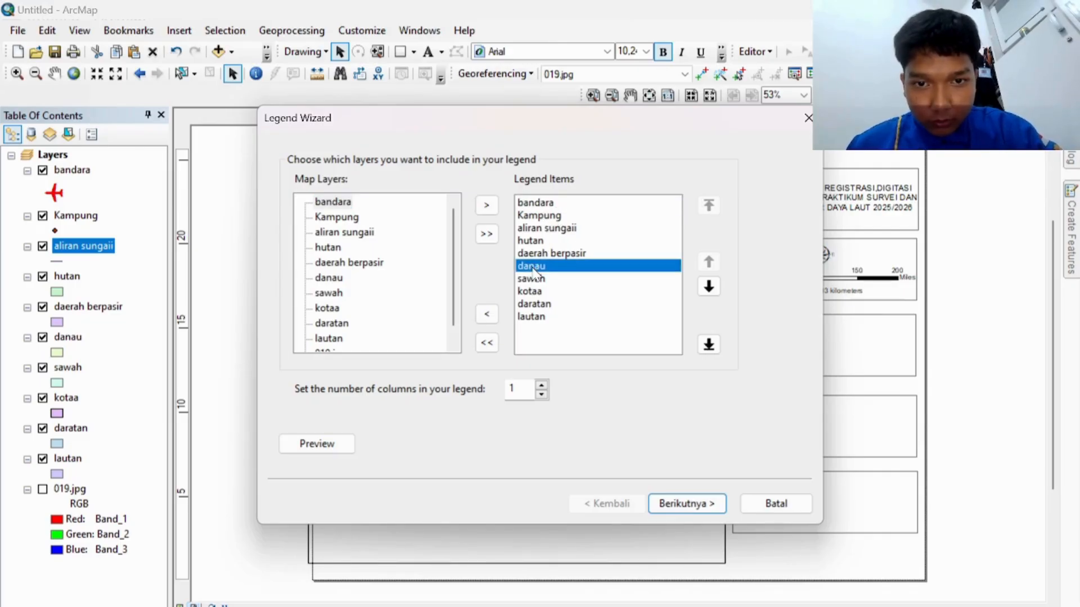
left_click(492, 316)
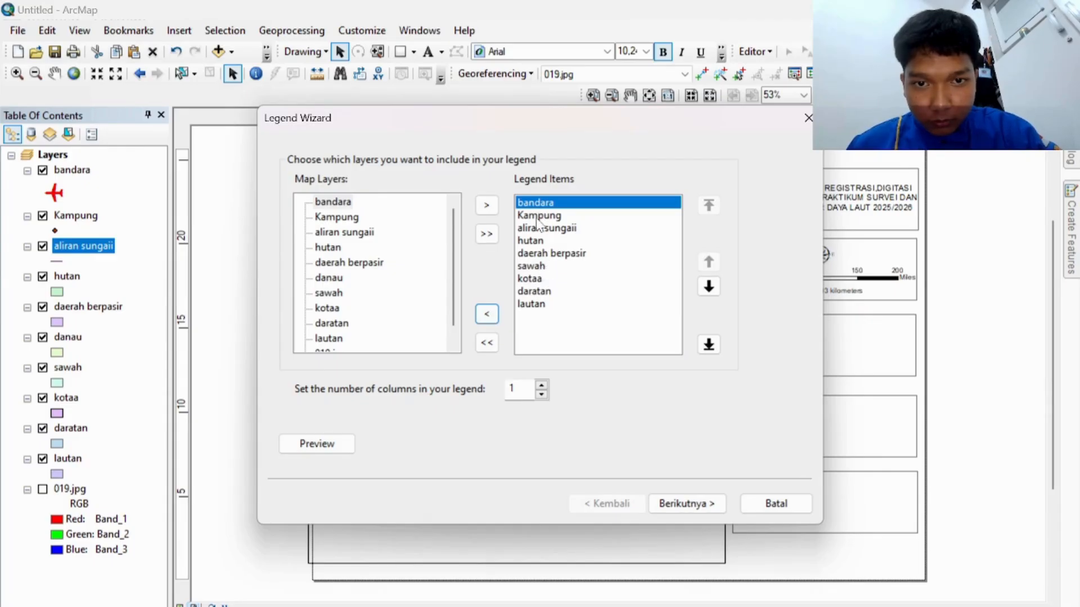
left_click(537, 270)
left_click(487, 315)
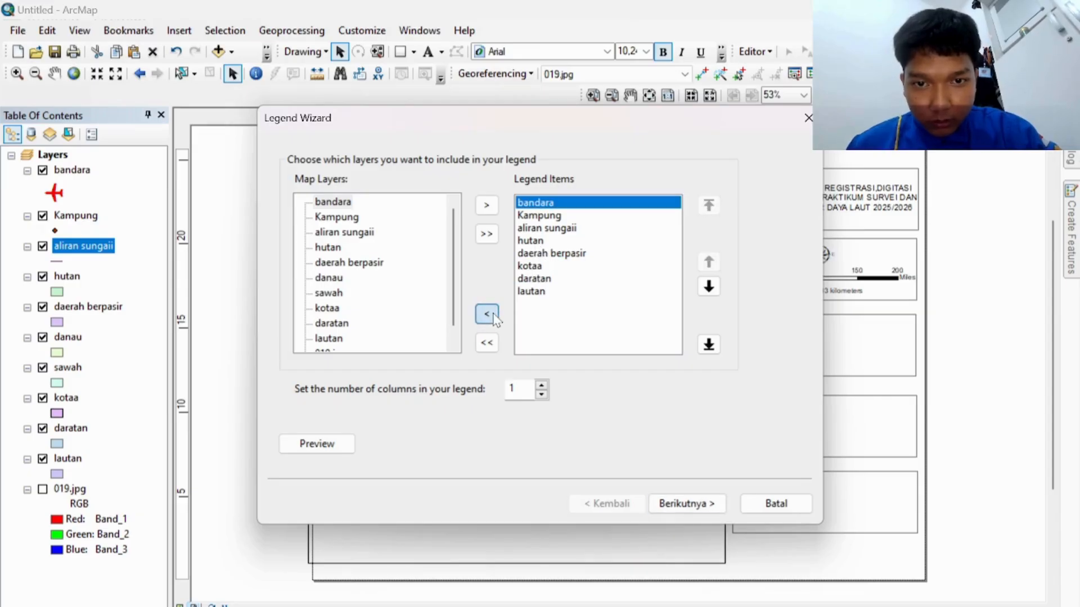
left_click(535, 267)
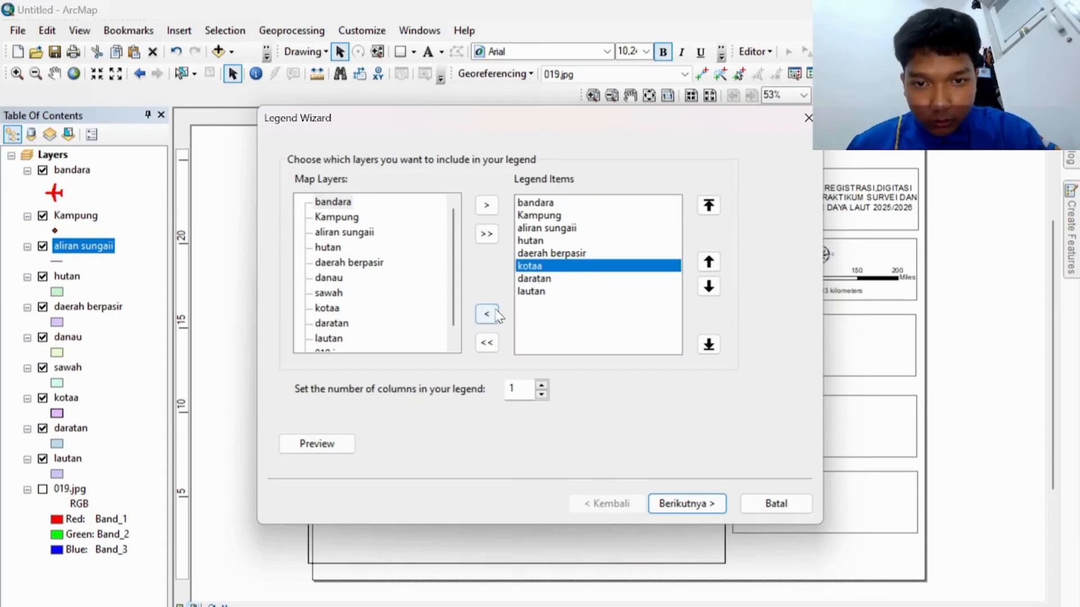
left_click(488, 313)
Step: Also remove daratan and lautan, then finish the legend wizard
left_click(541, 268)
left_click(531, 280, "shift")
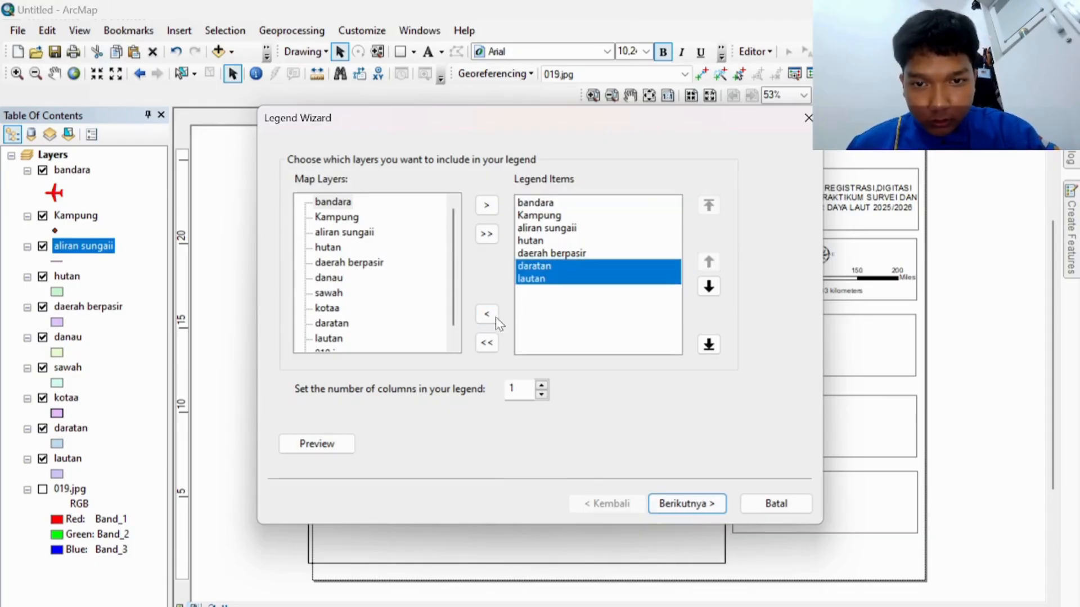
left_click(487, 315)
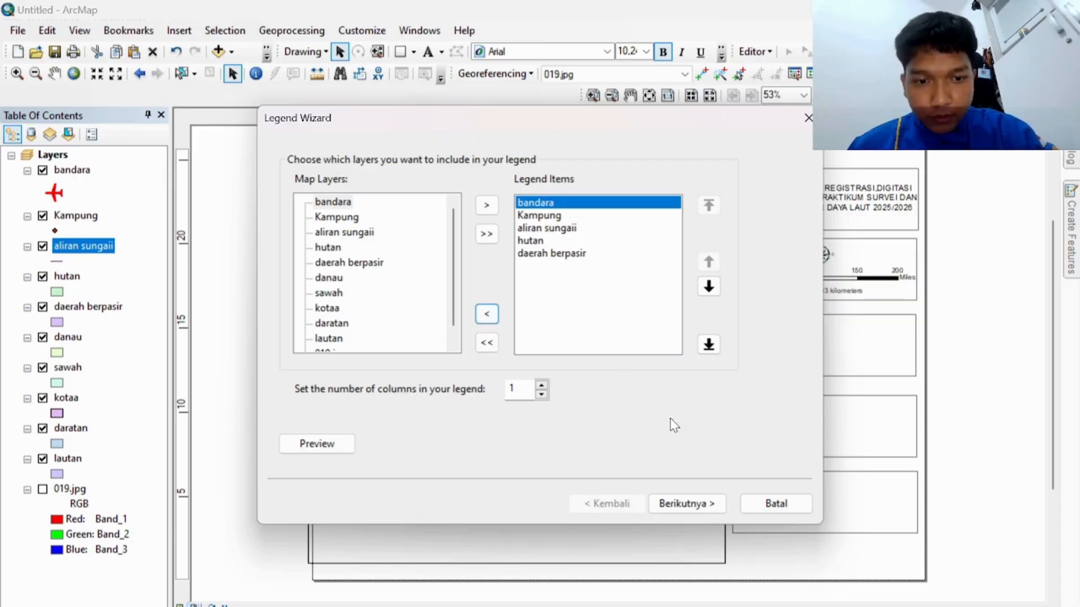
left_click(687, 503)
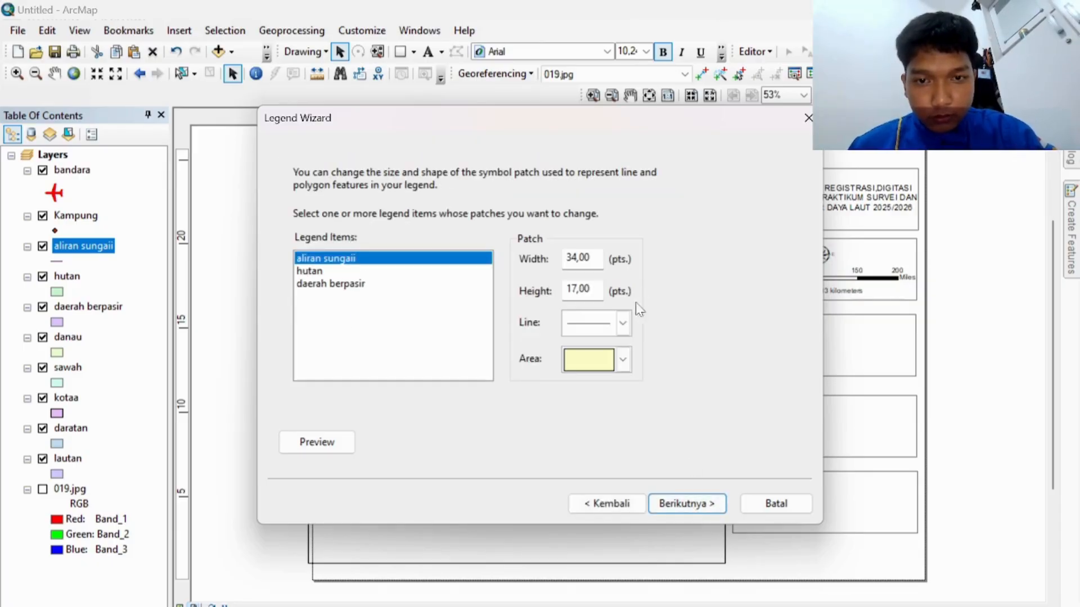
left_click(673, 501)
left_click(672, 501)
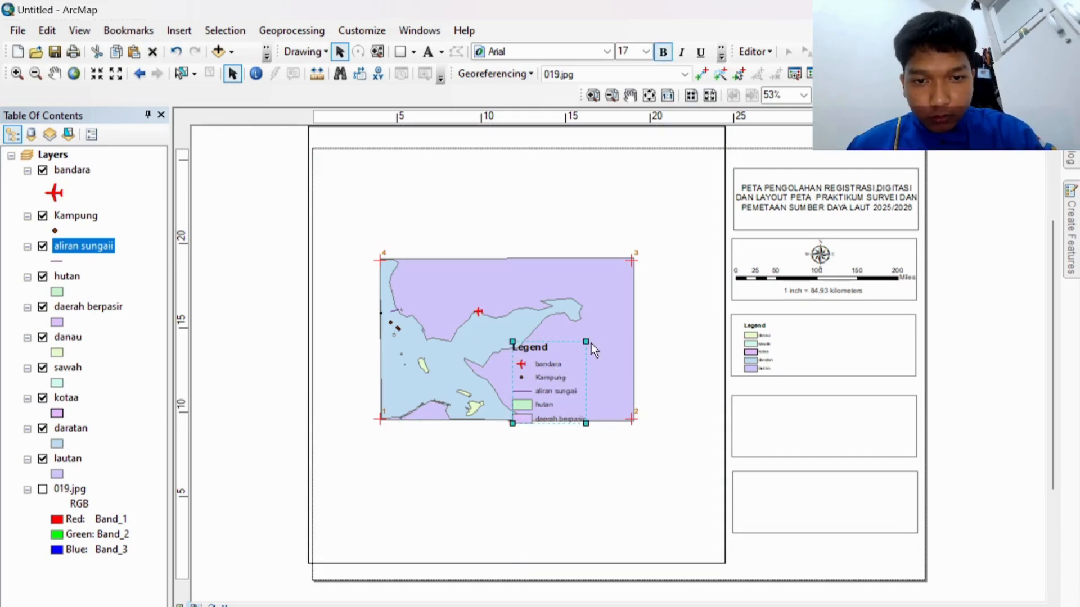
Step: Shrink the new legend and drop it into the right-side legend box
left_click_drag(586, 343, 570, 357)
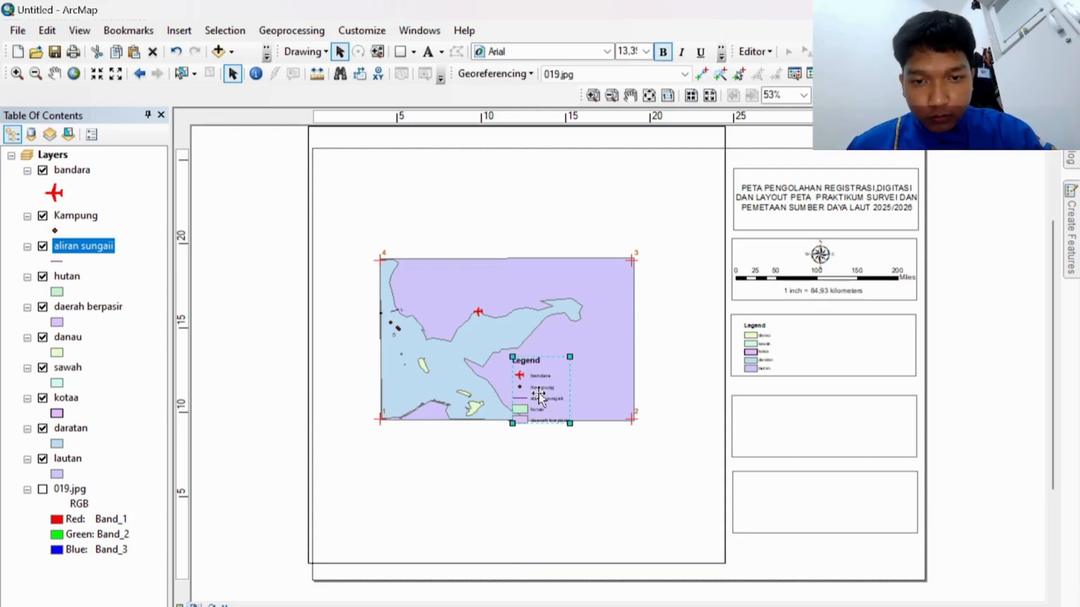
left_click_drag(537, 399, 836, 351)
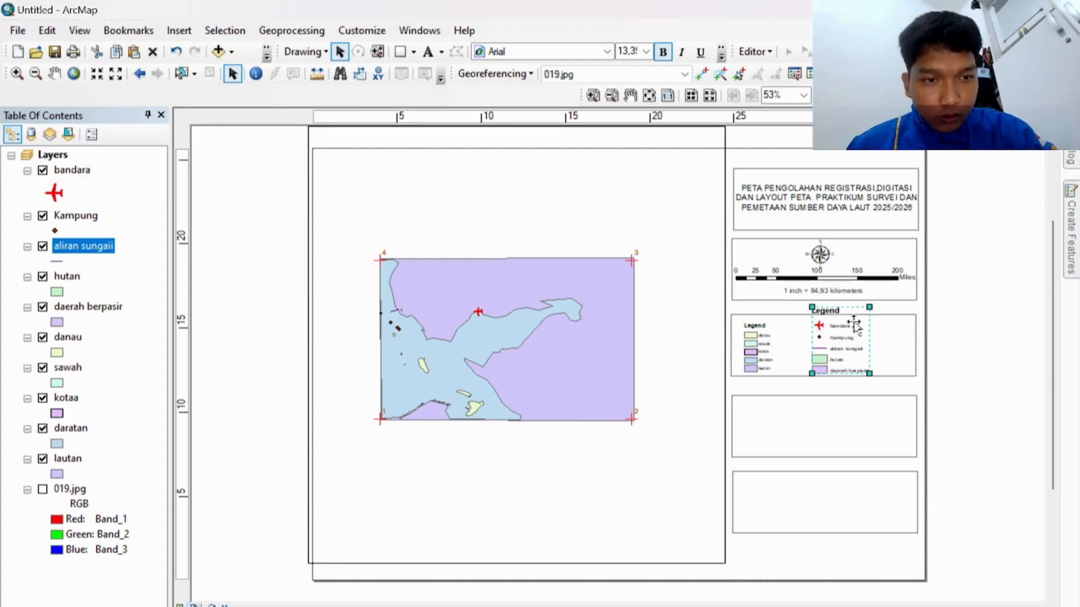
left_click_drag(869, 308, 853, 337)
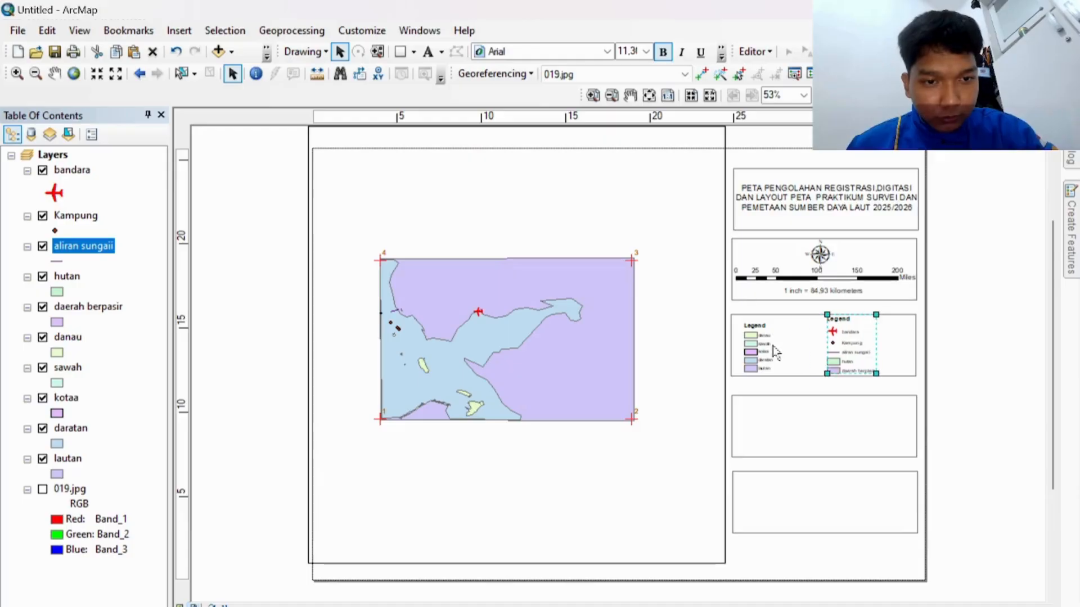
Step: Enlarge the first legend slightly and nudge both legends to the right
left_click(772, 352)
left_click_drag(774, 322, 777, 317)
left_click(865, 338)
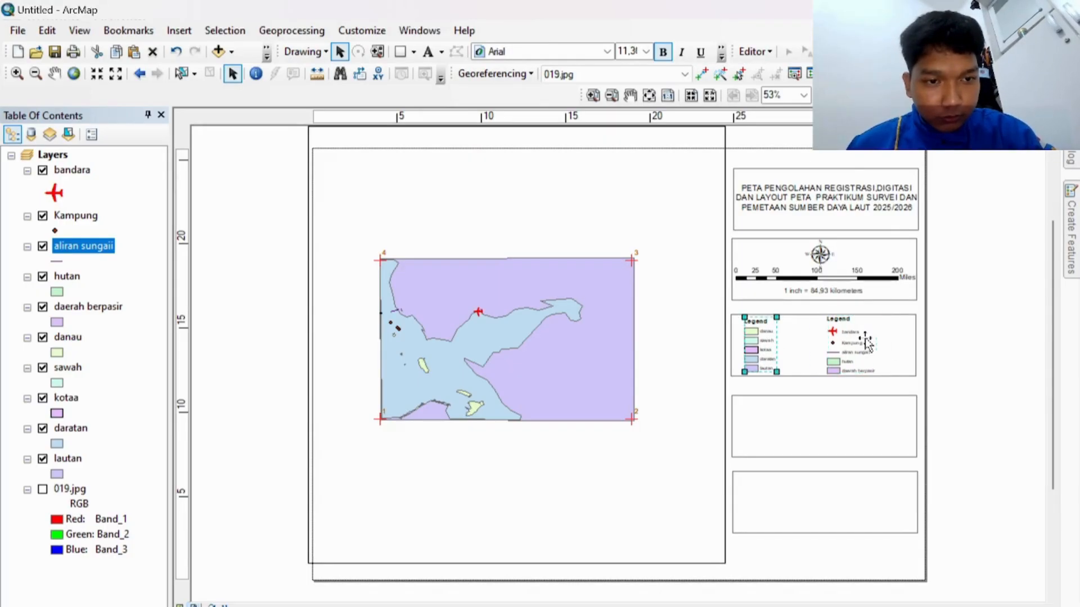
left_click_drag(865, 338, 872, 338)
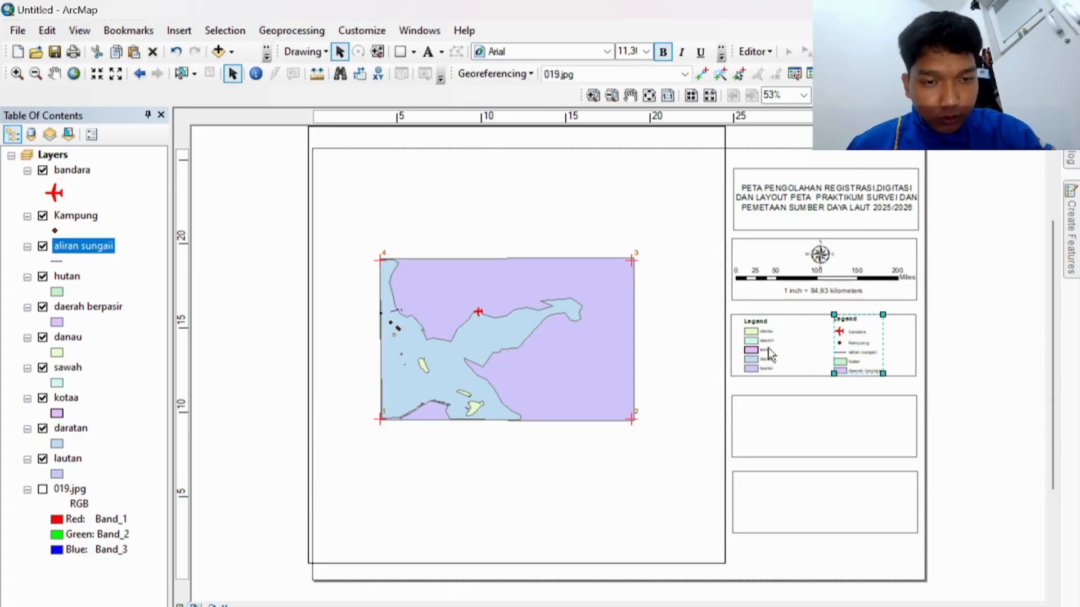
left_click_drag(767, 353, 788, 353)
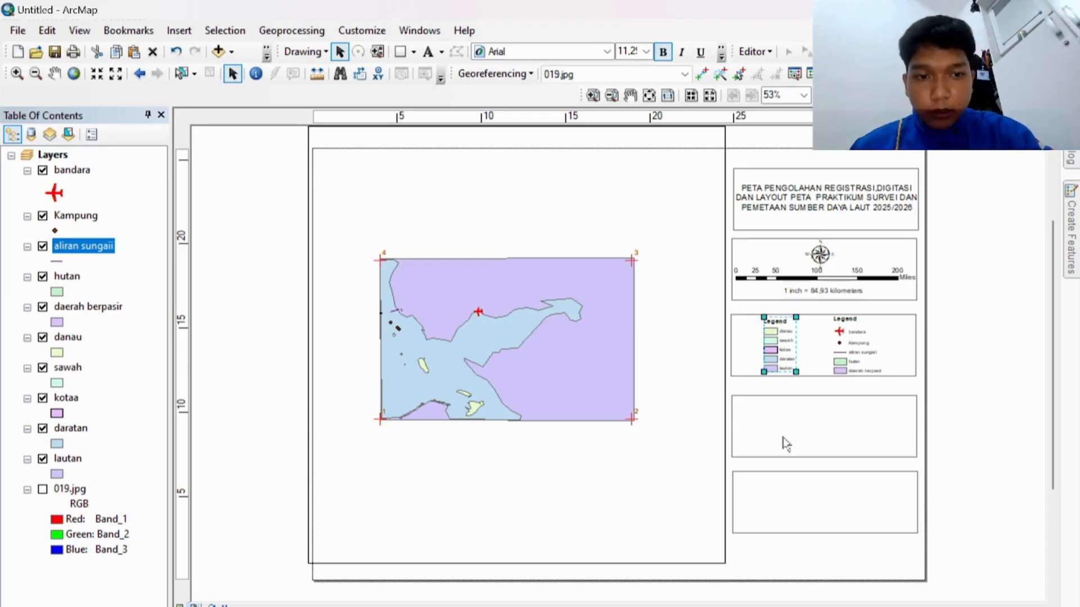
left_click(178, 30)
Step: Insert a new data frame and add the 019.jpg image to it
left_click(193, 47)
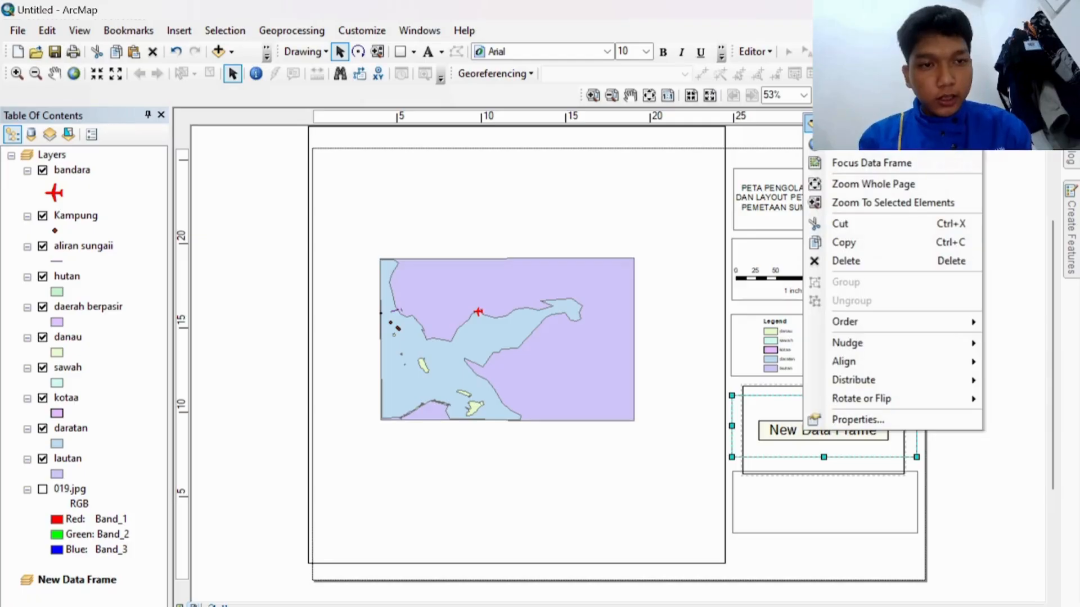
left_click(838, 123)
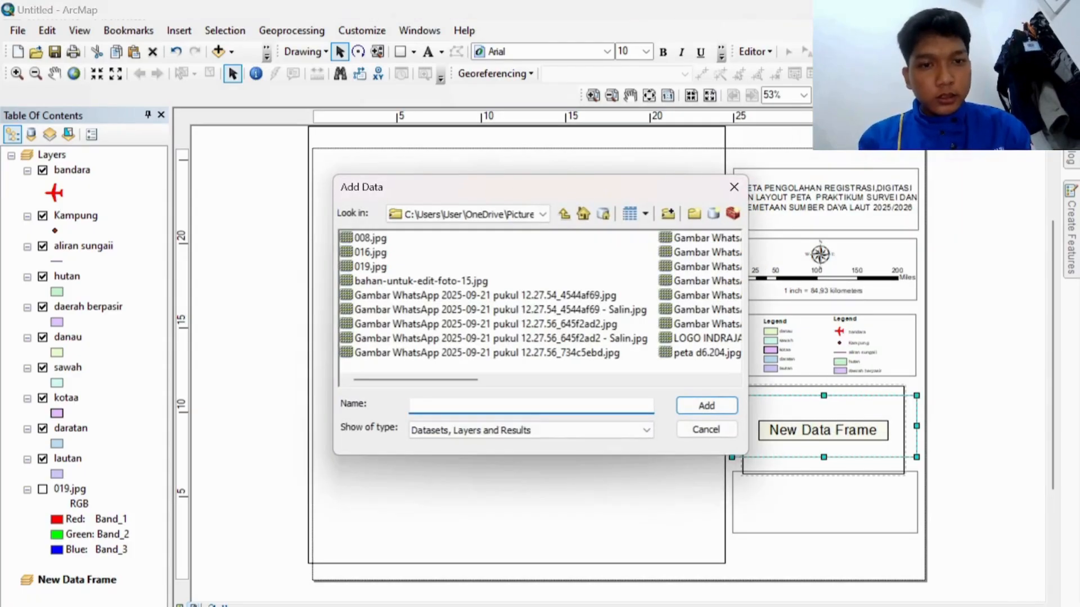
left_click(369, 266)
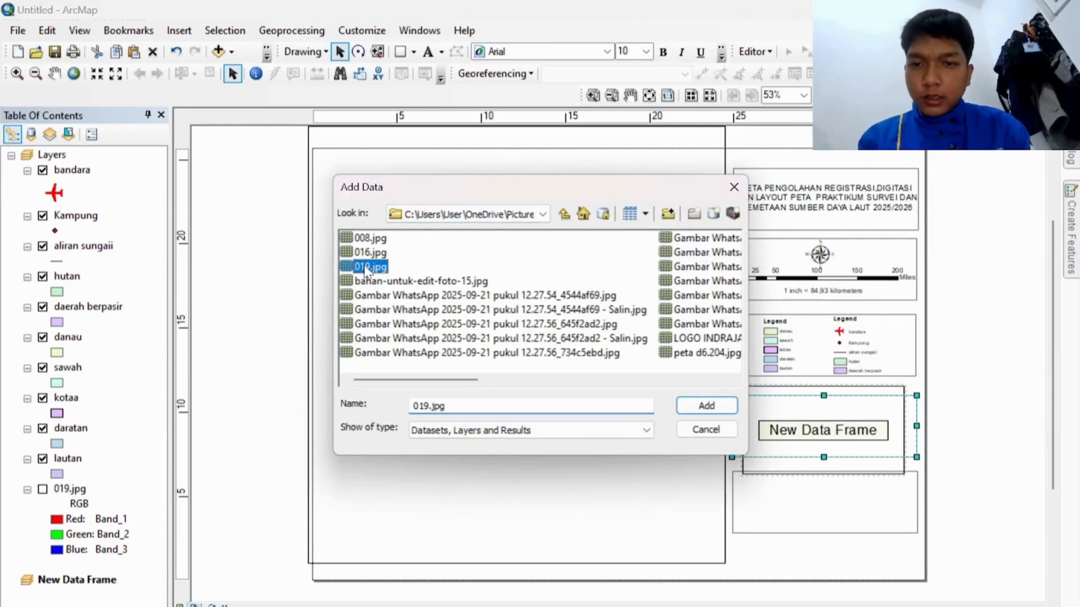
left_click(687, 404)
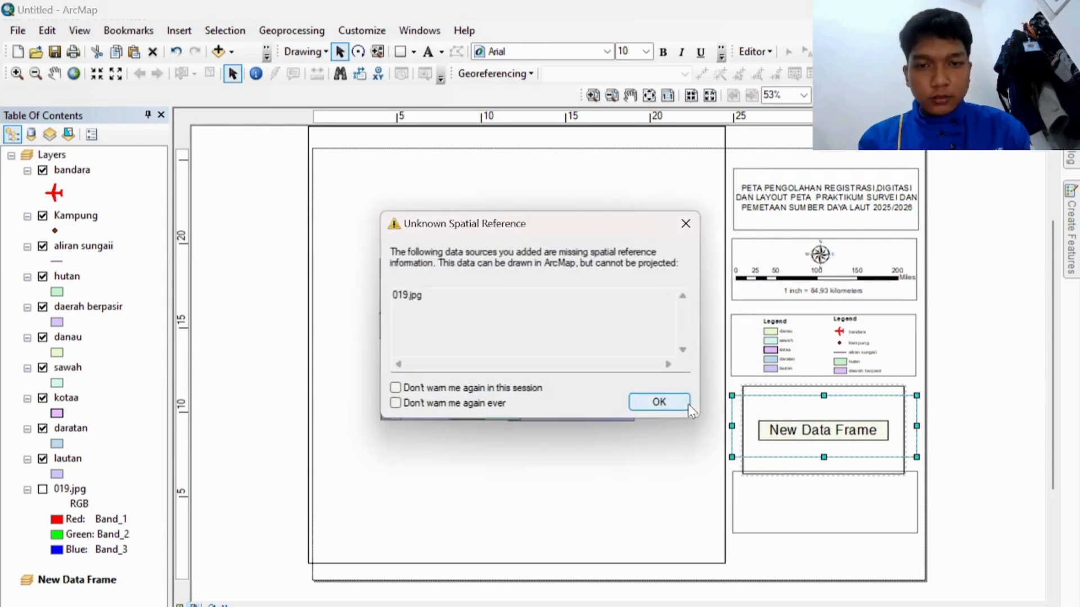
left_click(659, 402)
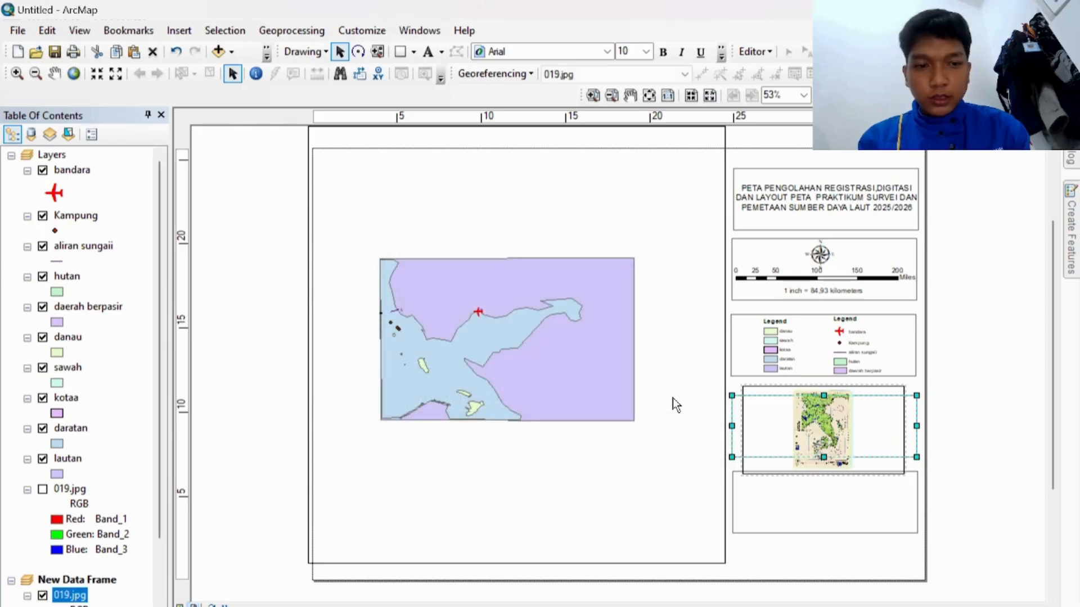
Step: Set the inset data frame's coordinate system to WGS 1984
right_click(826, 426)
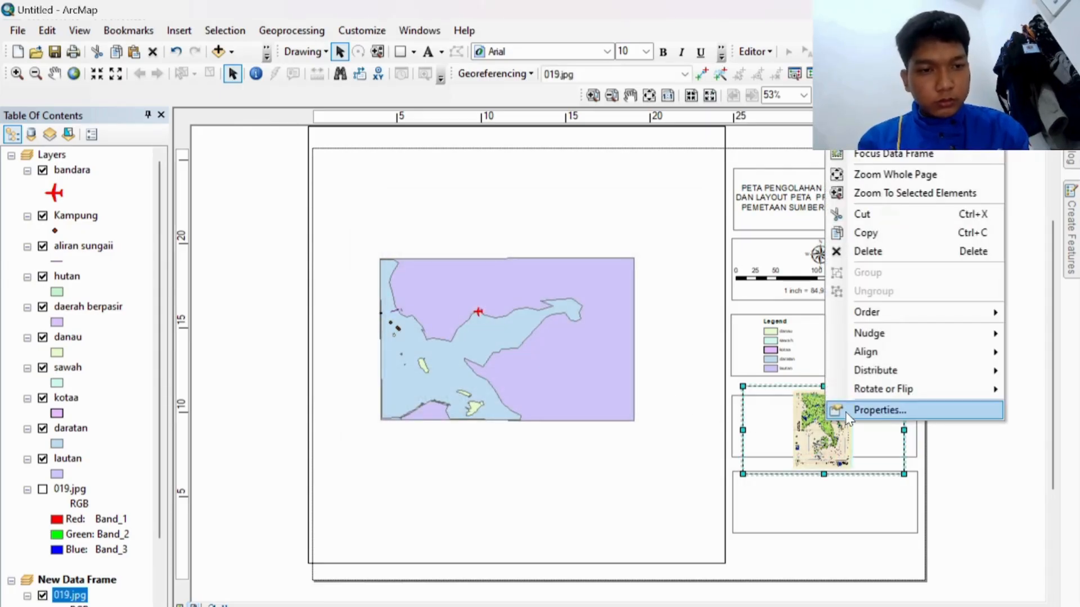
left_click(877, 410)
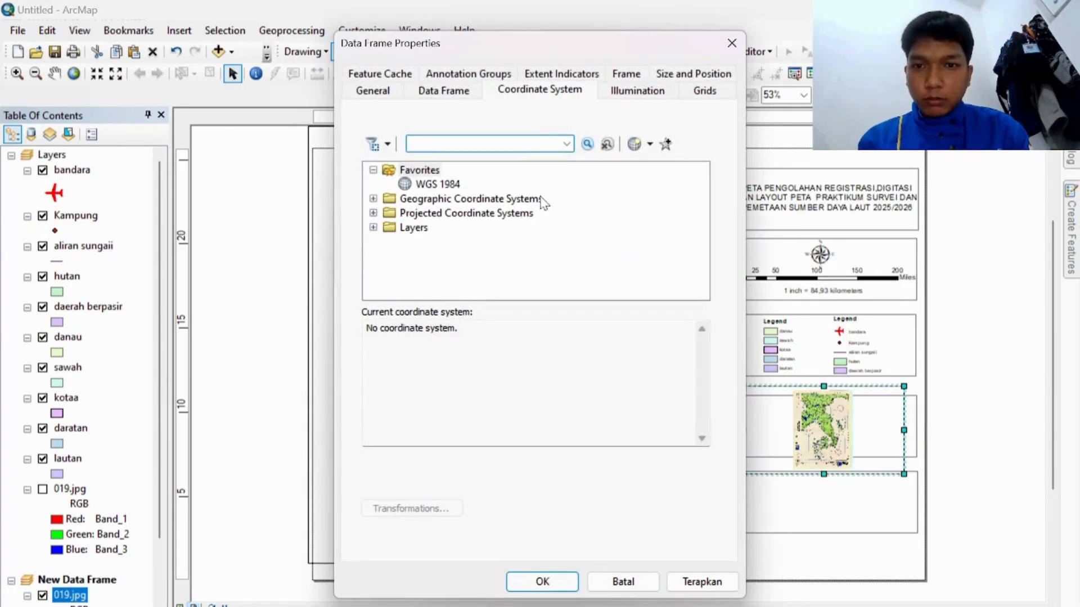
left_click(444, 185)
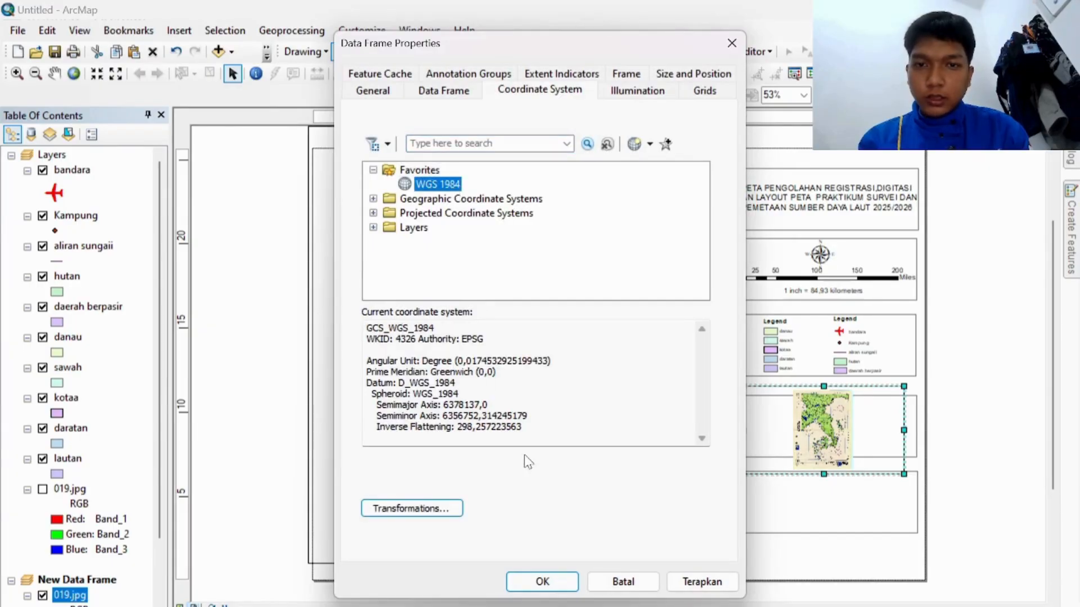
left_click(543, 582)
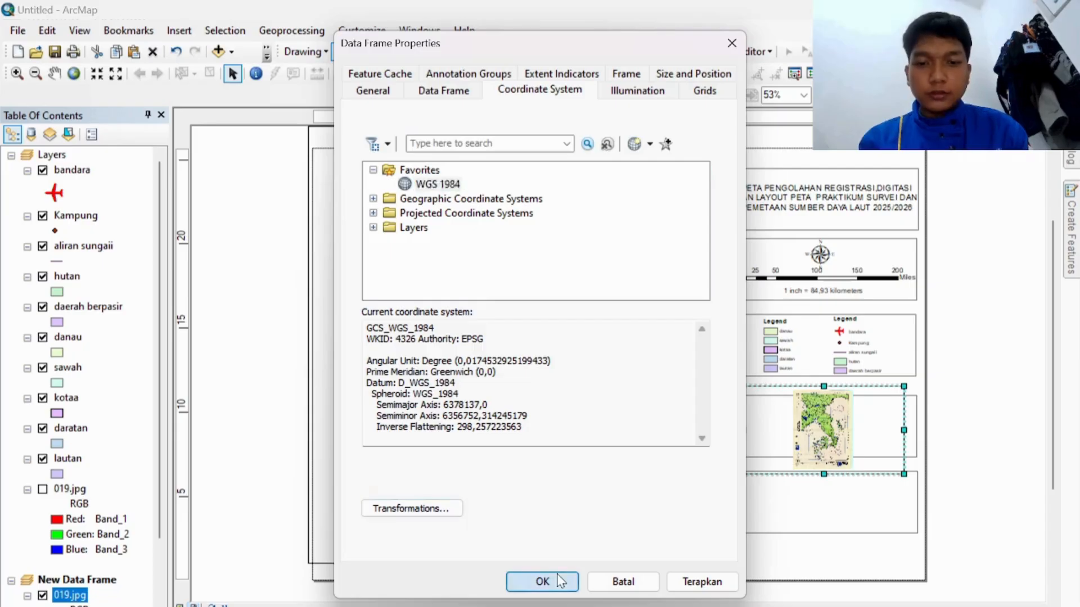
Step: Add an extent indicator for the Layers data frame to the inset frame
right_click(832, 433)
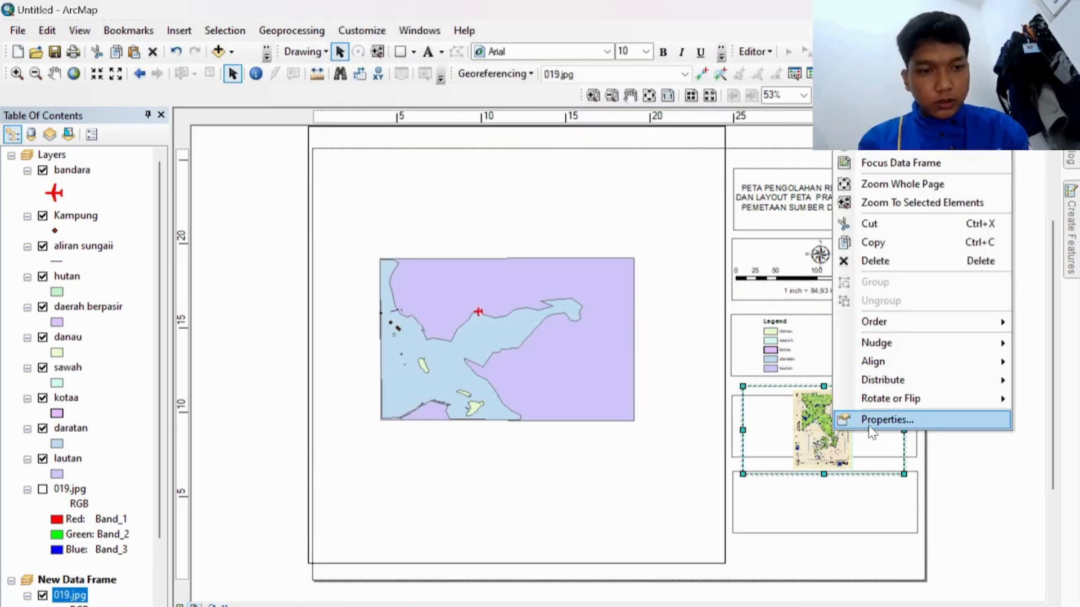
left_click(869, 425)
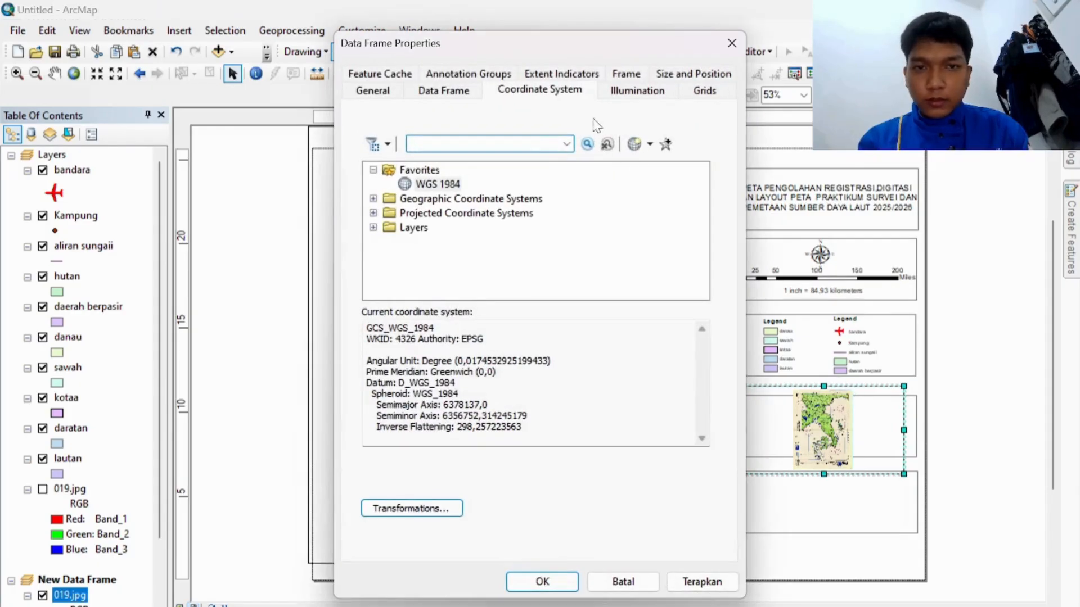
left_click(563, 74)
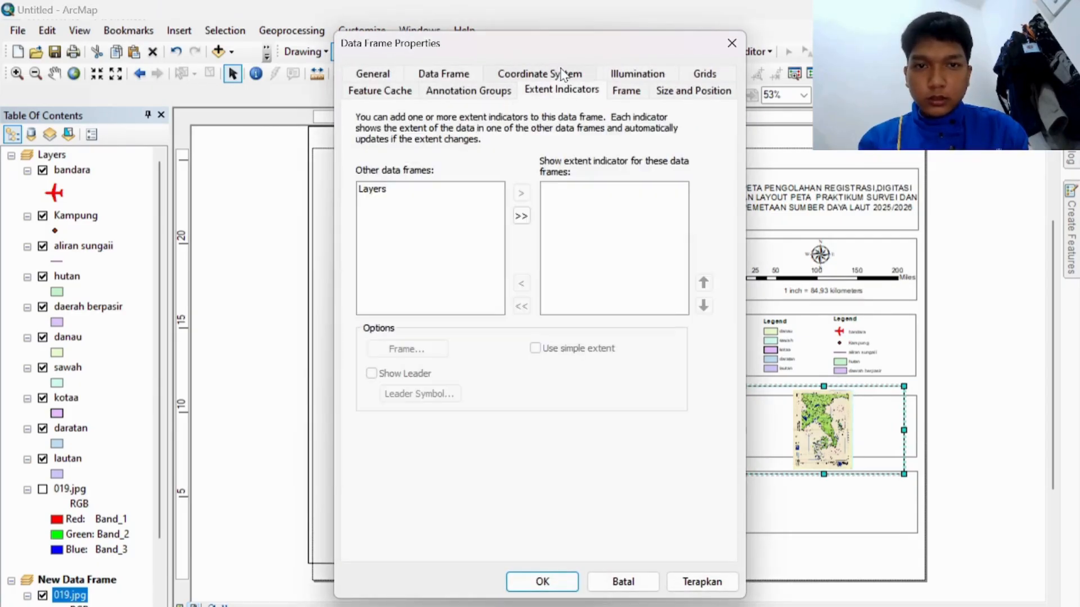
left_click(521, 216)
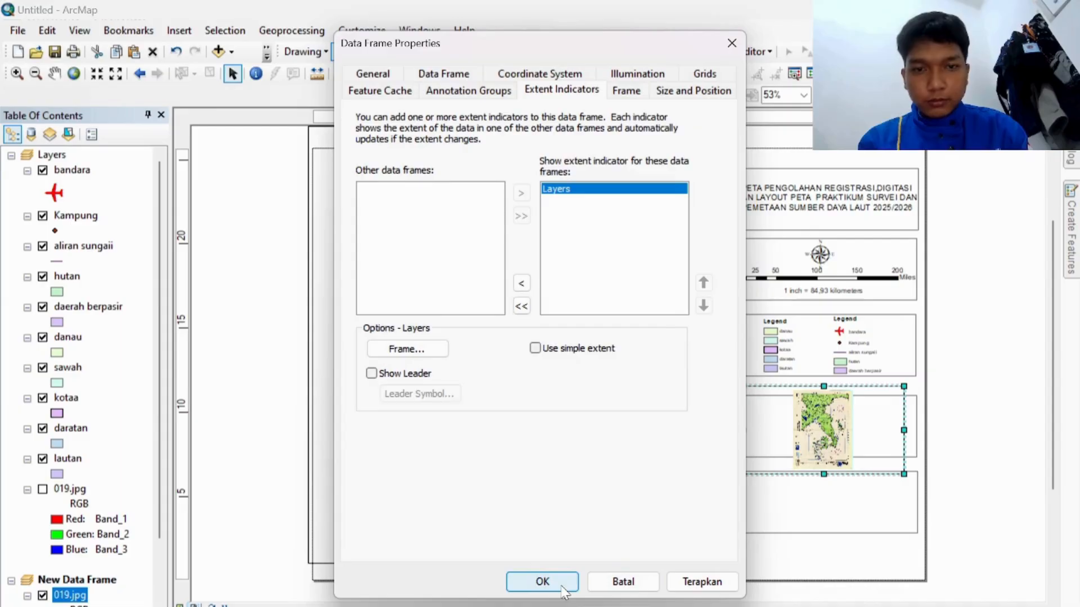
left_click(541, 581)
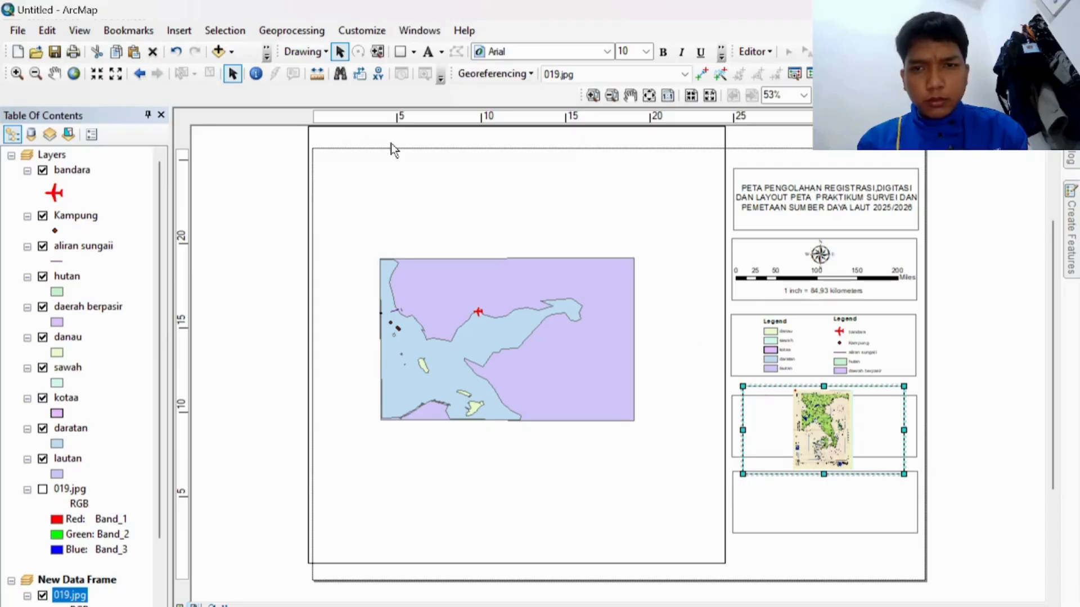
Step: Zoom in three times on the scanned 019.jpg map in the inset frame
left_click(17, 74)
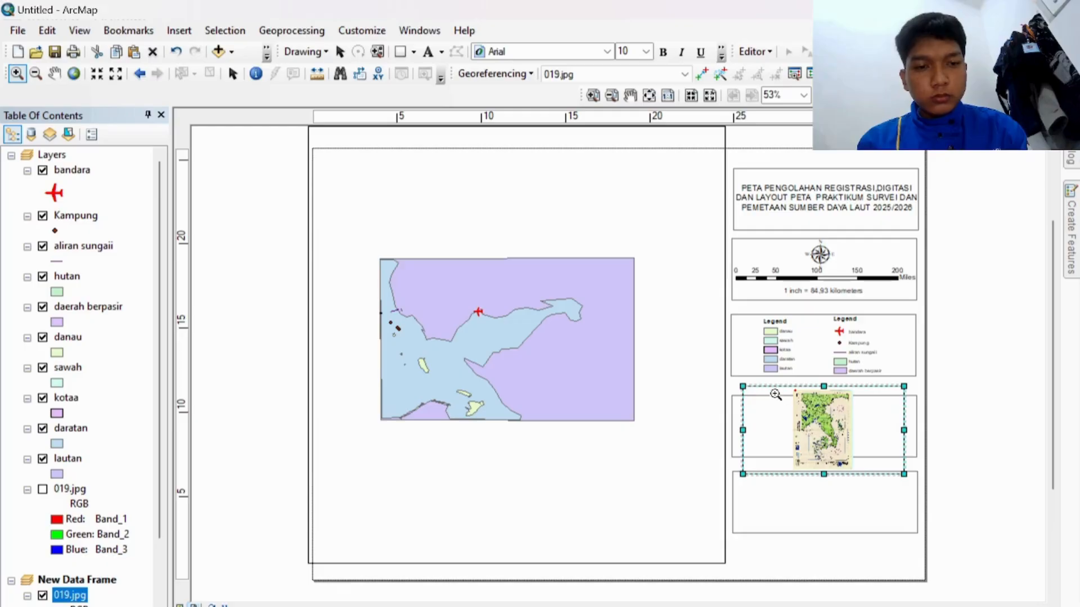
left_click_drag(774, 394, 867, 471)
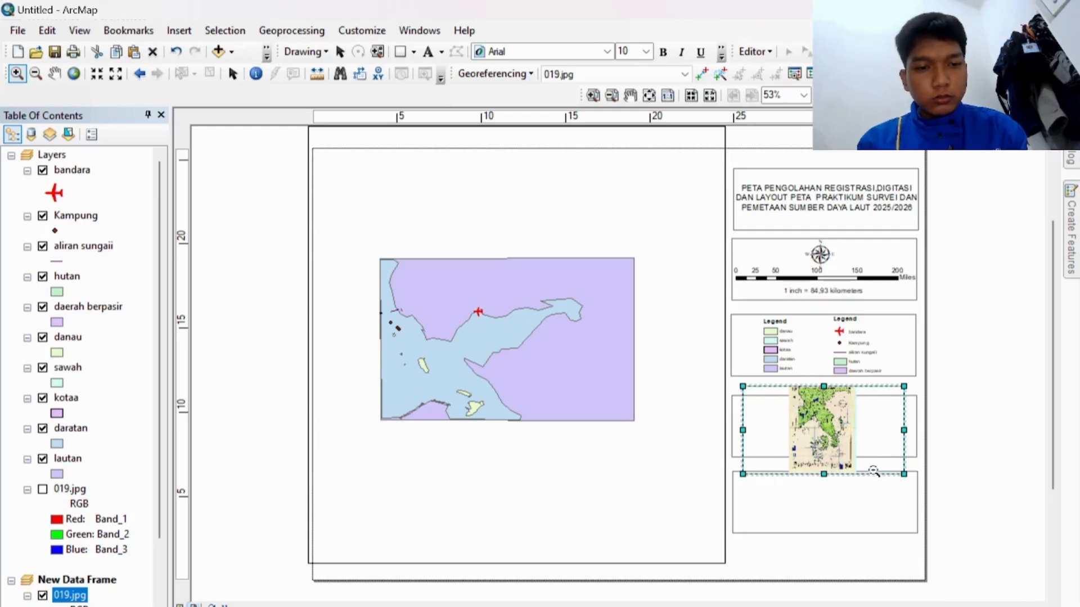
left_click_drag(786, 390, 865, 470)
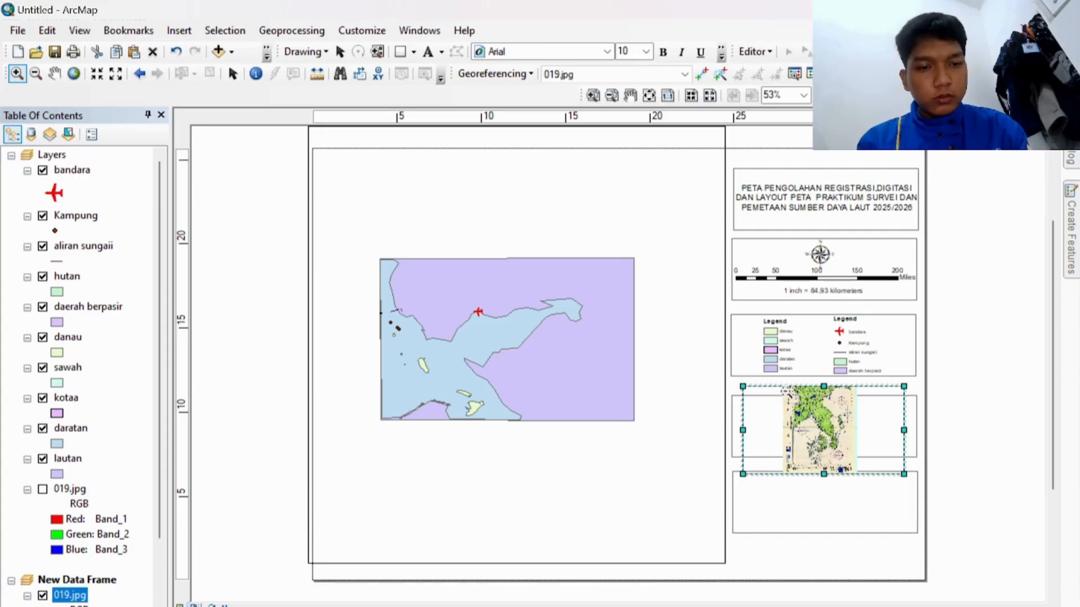
left_click_drag(782, 387, 856, 449)
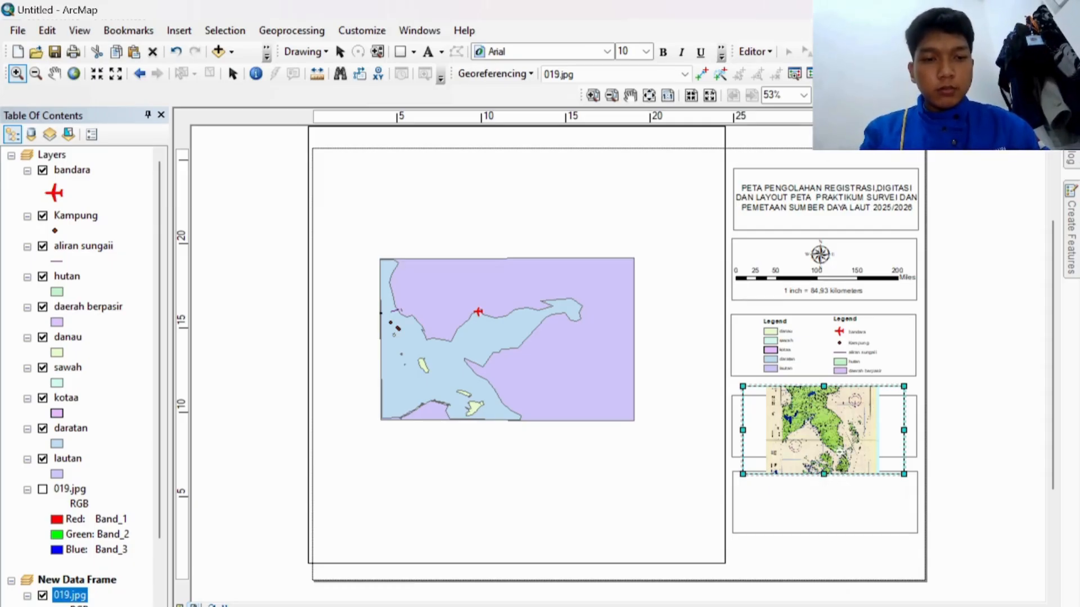
Step: Add a text element with the author's name in the bottom box
left_click(428, 51)
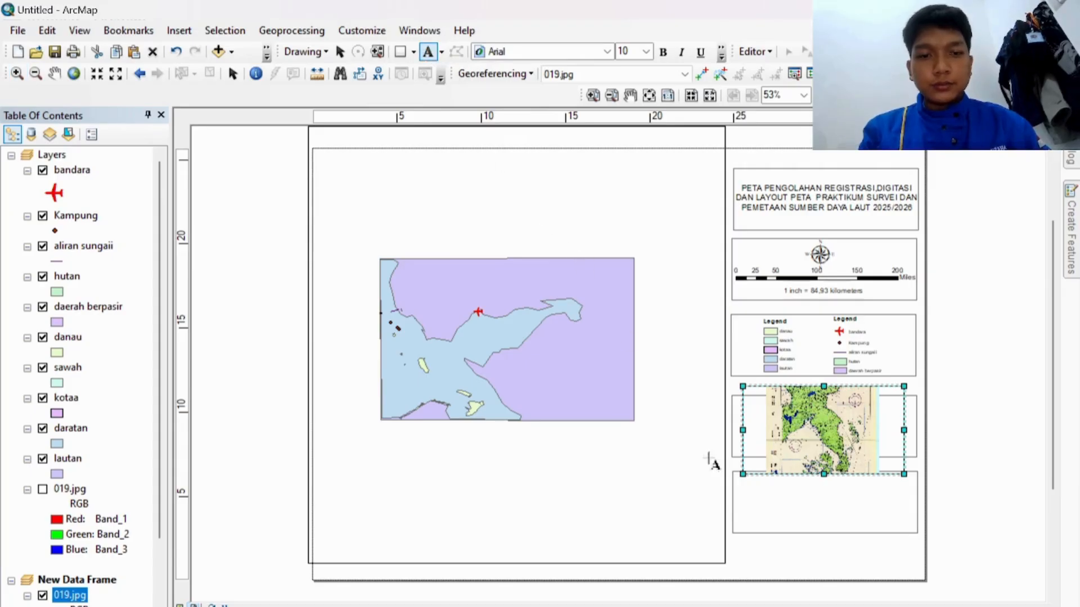
left_click(812, 501)
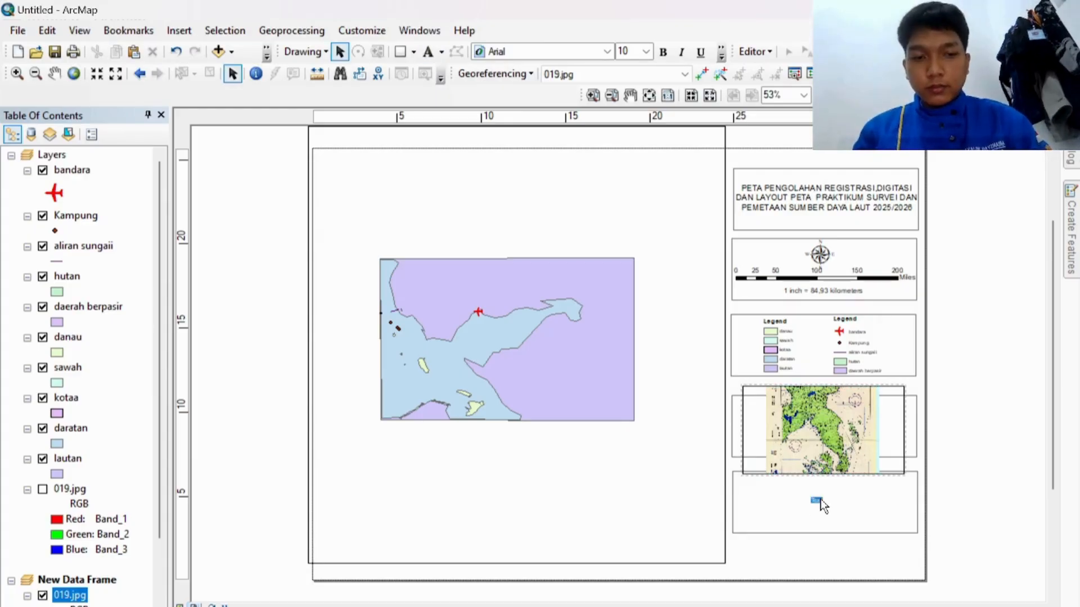
type("AR")
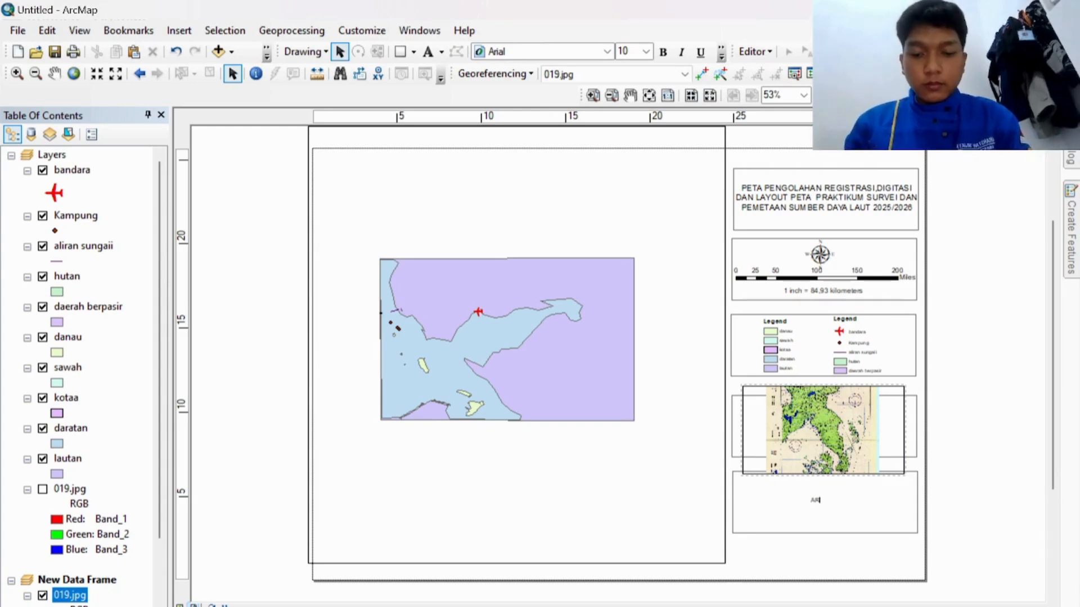
type("IAN")
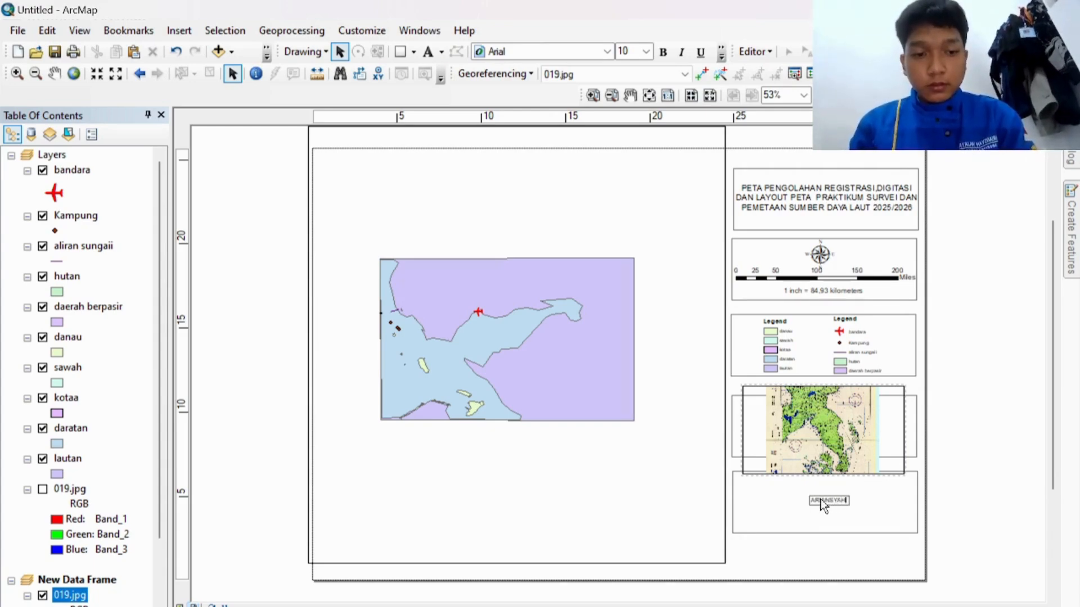
type("SYAH")
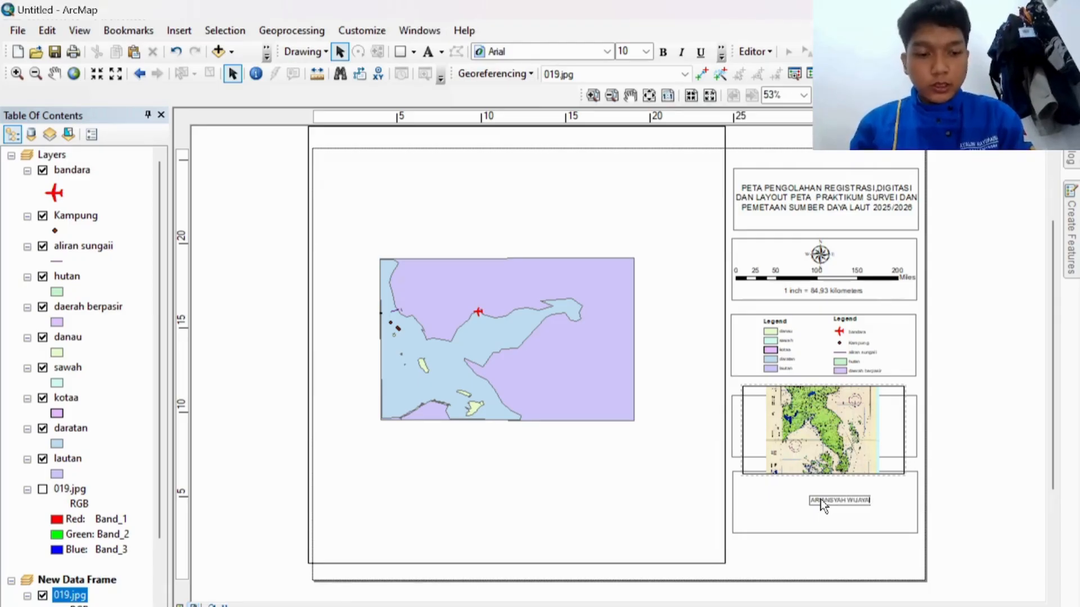
key("Return")
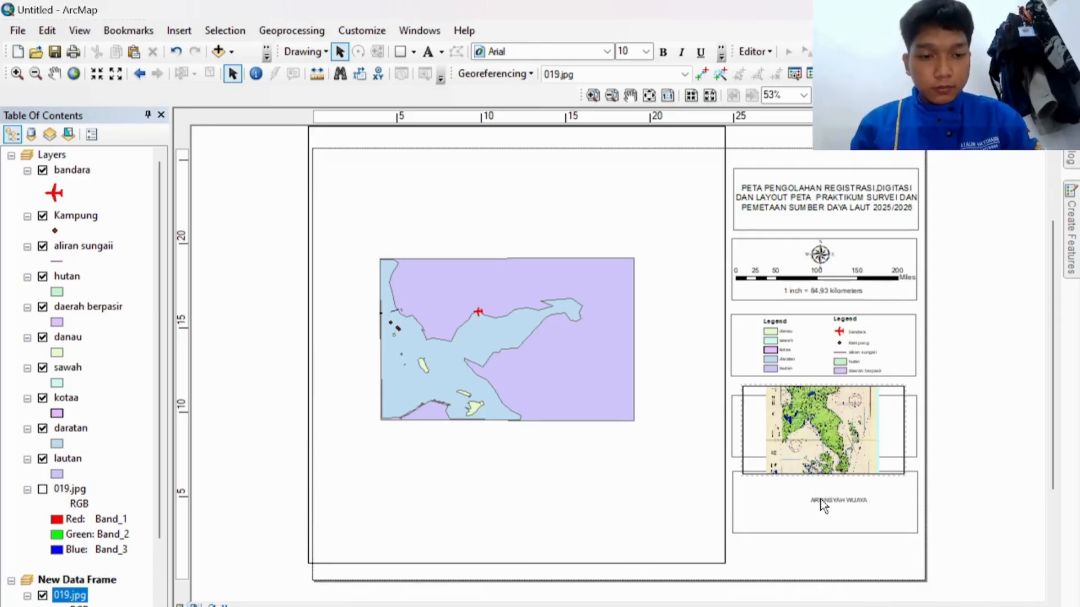
Step: Add the author's ID number on a new line below the name
double_click(823, 503)
left_click(550, 236)
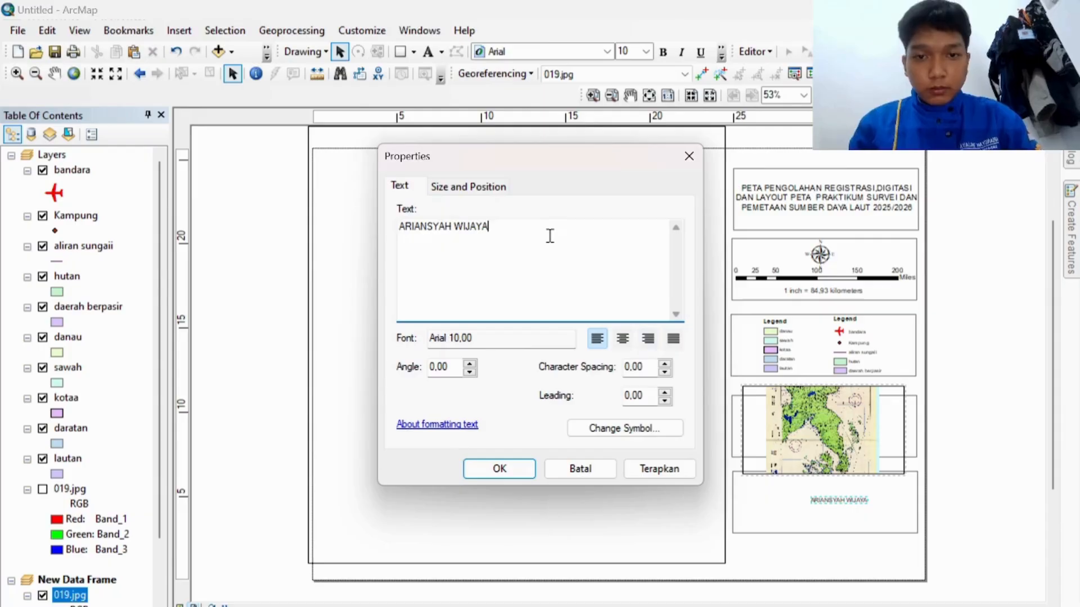
key("Return")
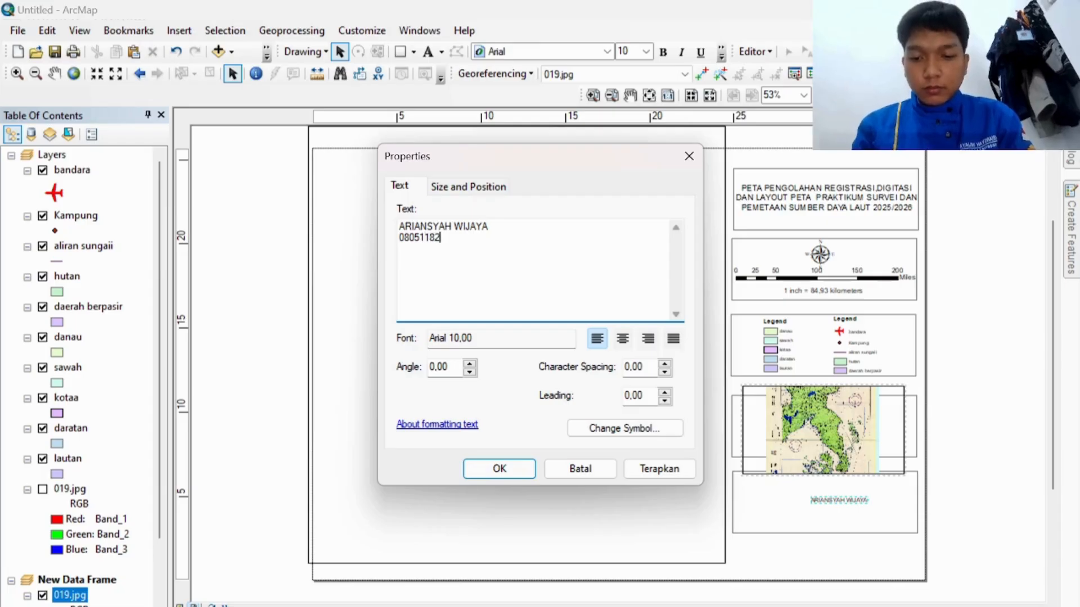
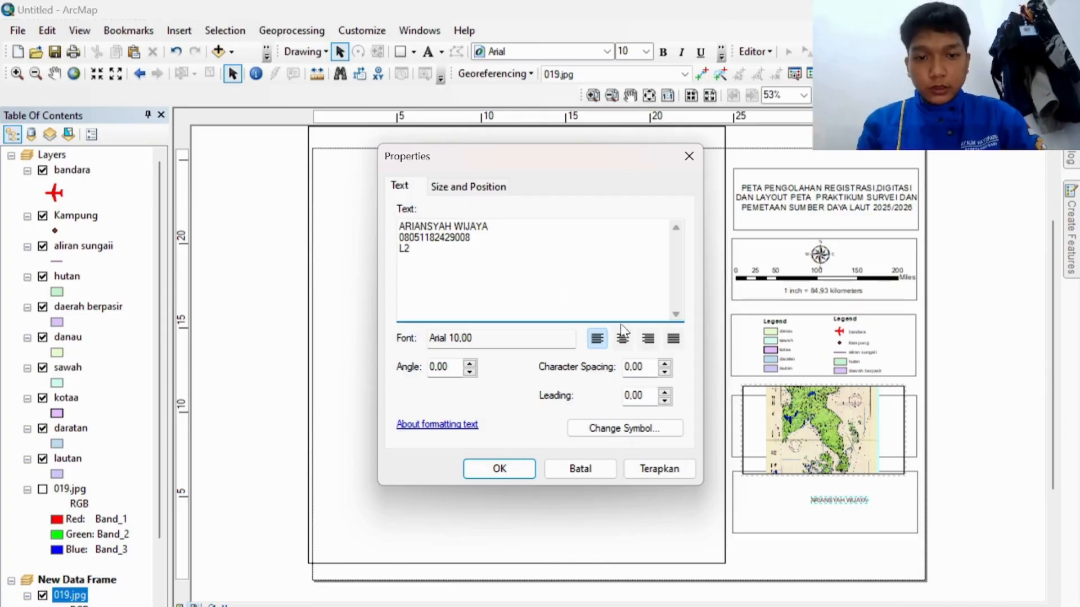
Step: Center-align the text block and set its font size to 14
left_click(622, 339)
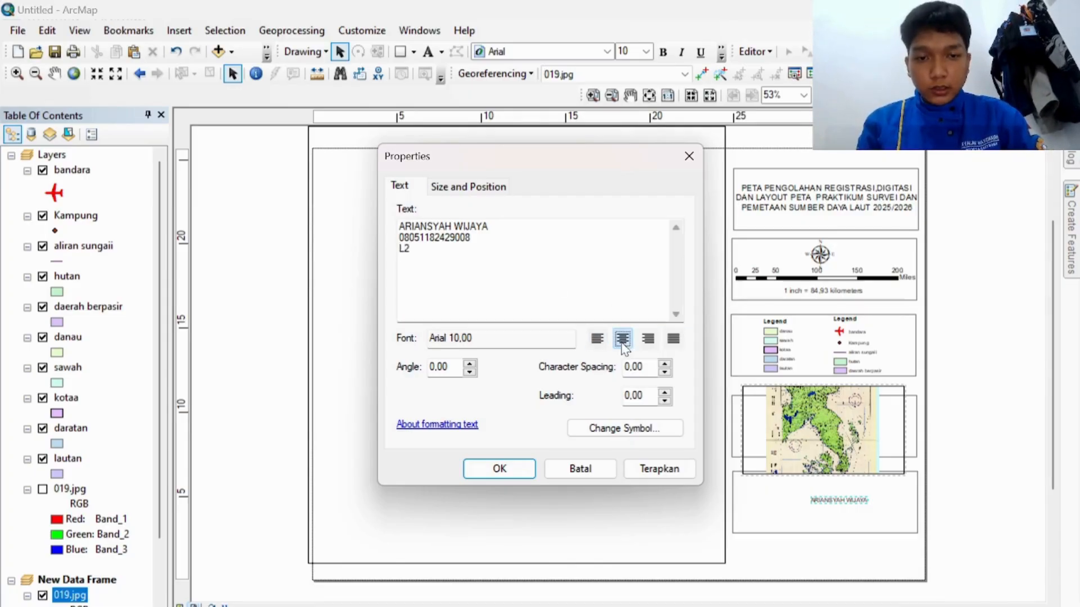
left_click(619, 430)
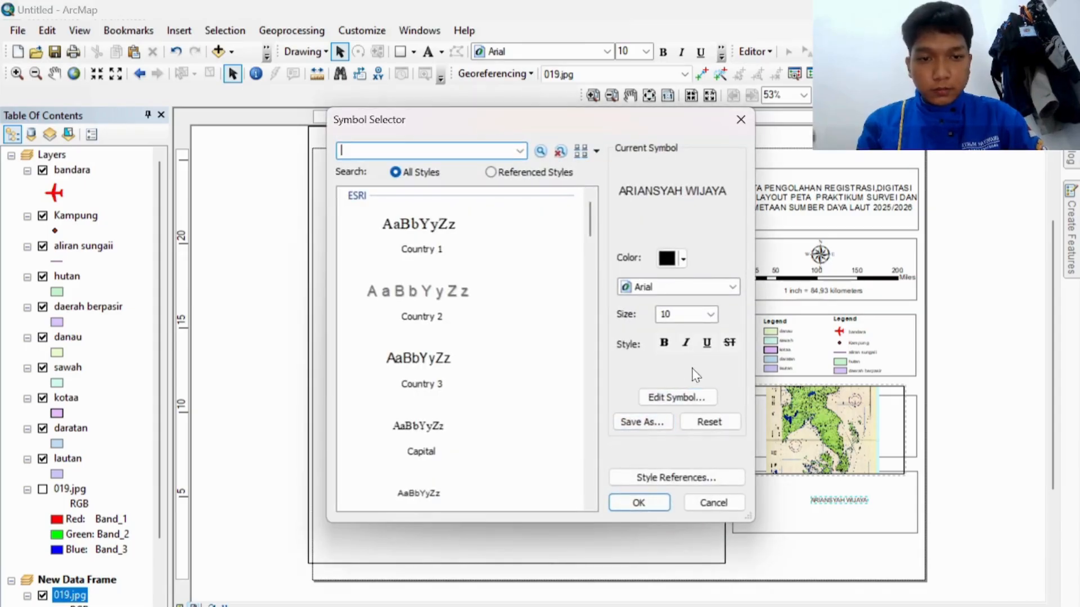
left_click(711, 314)
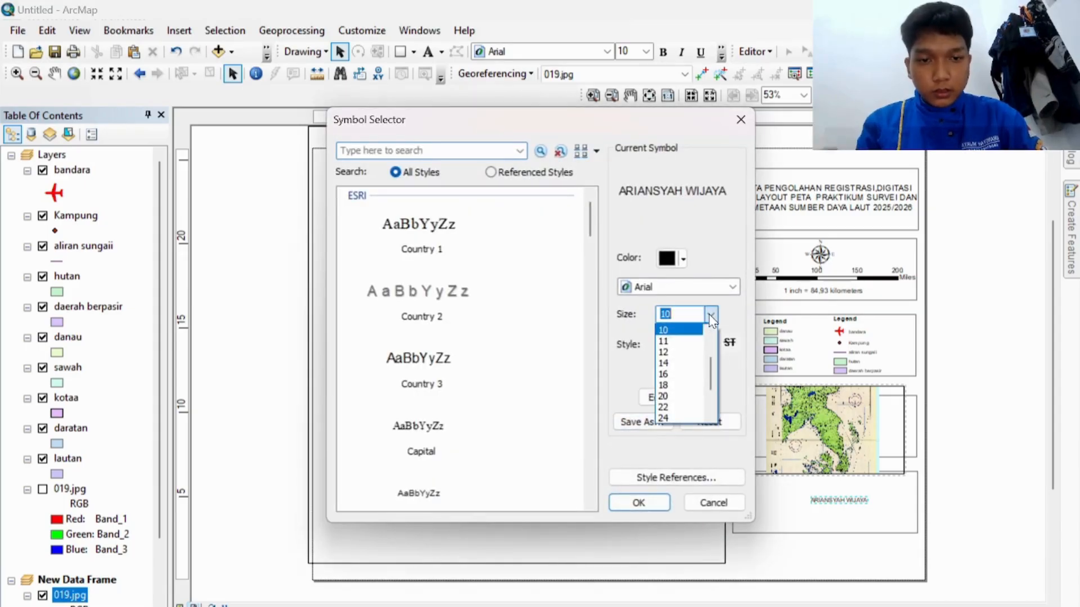
left_click(683, 366)
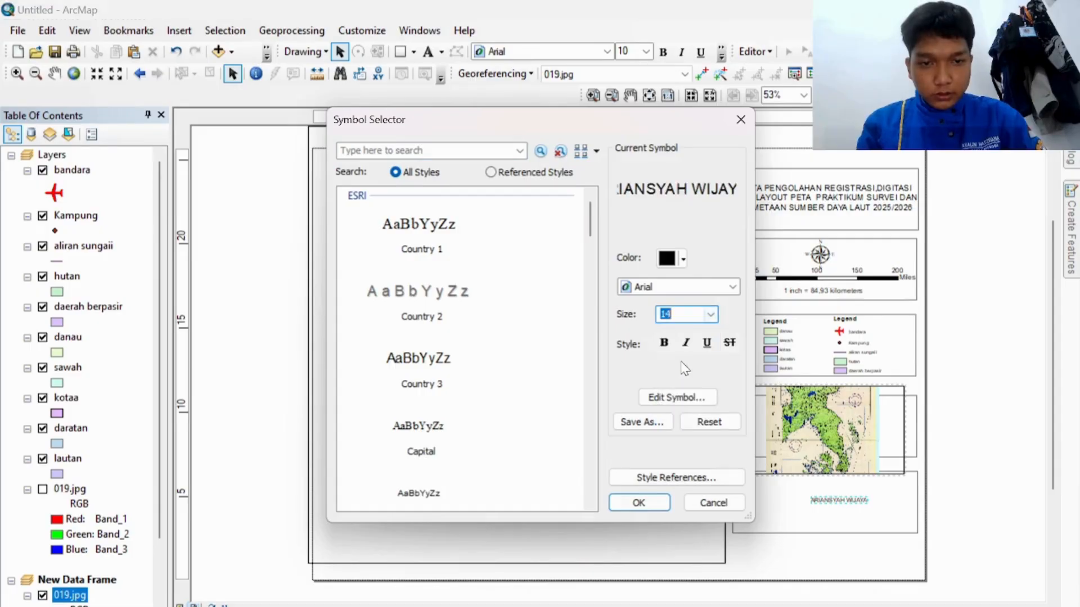
left_click(639, 502)
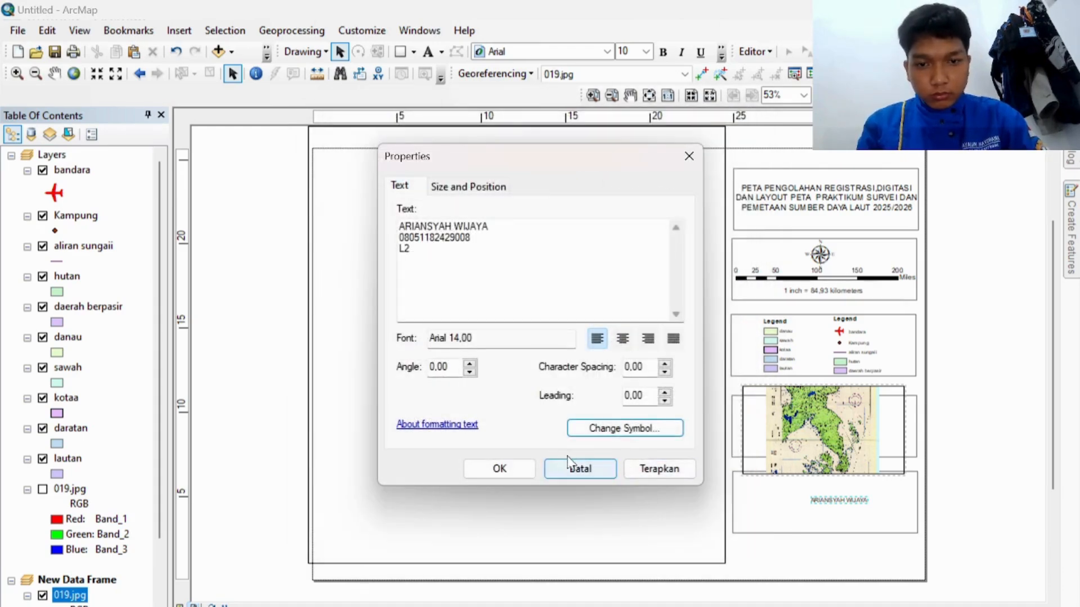
left_click(517, 469)
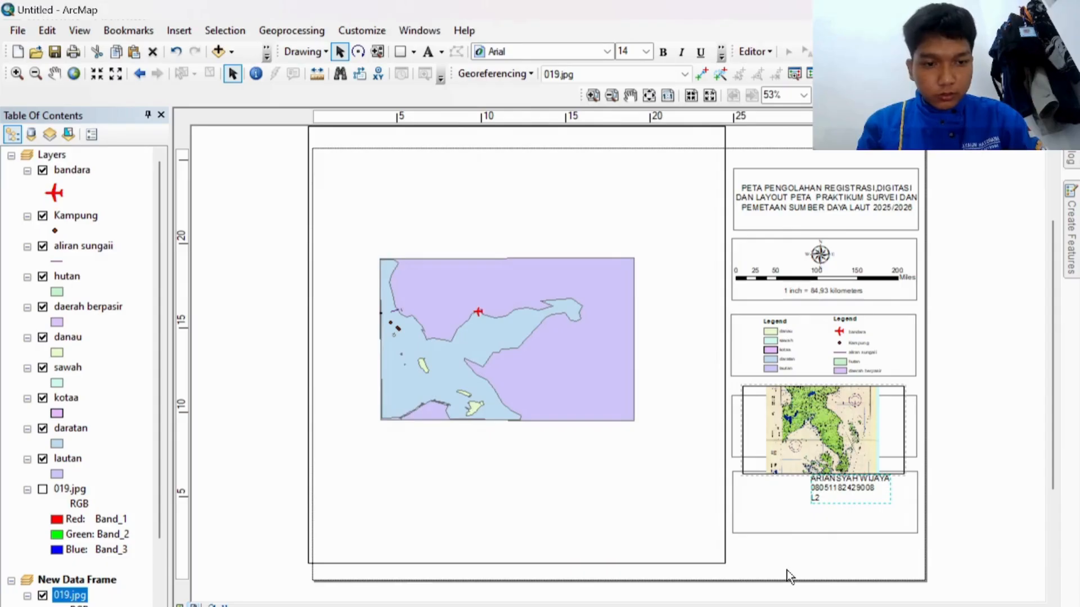
Step: Center-align the author's name text block and move it lower and to the right
double_click(853, 498)
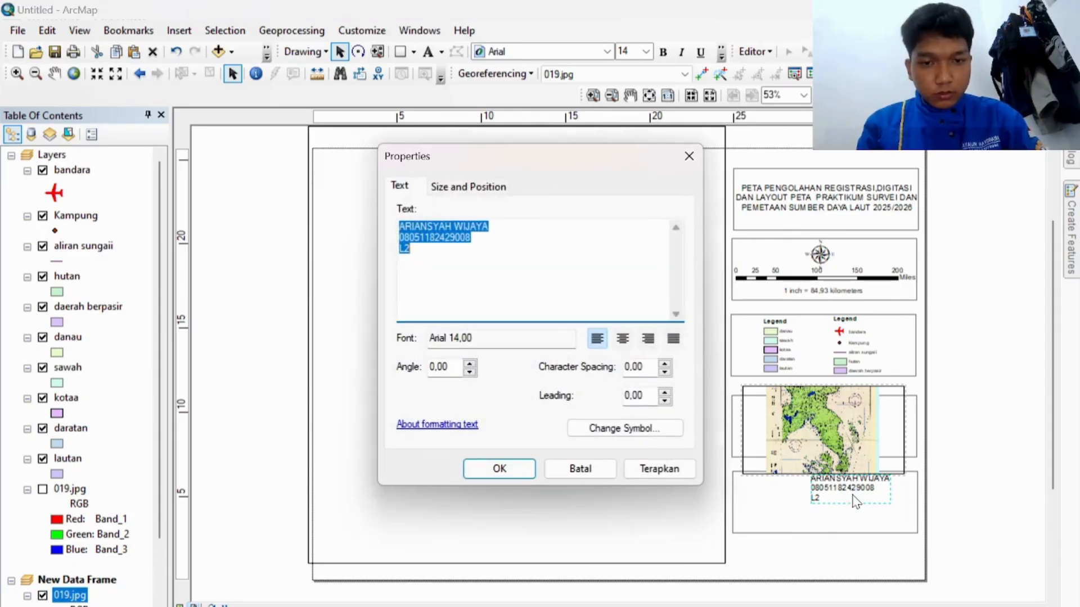
left_click(622, 338)
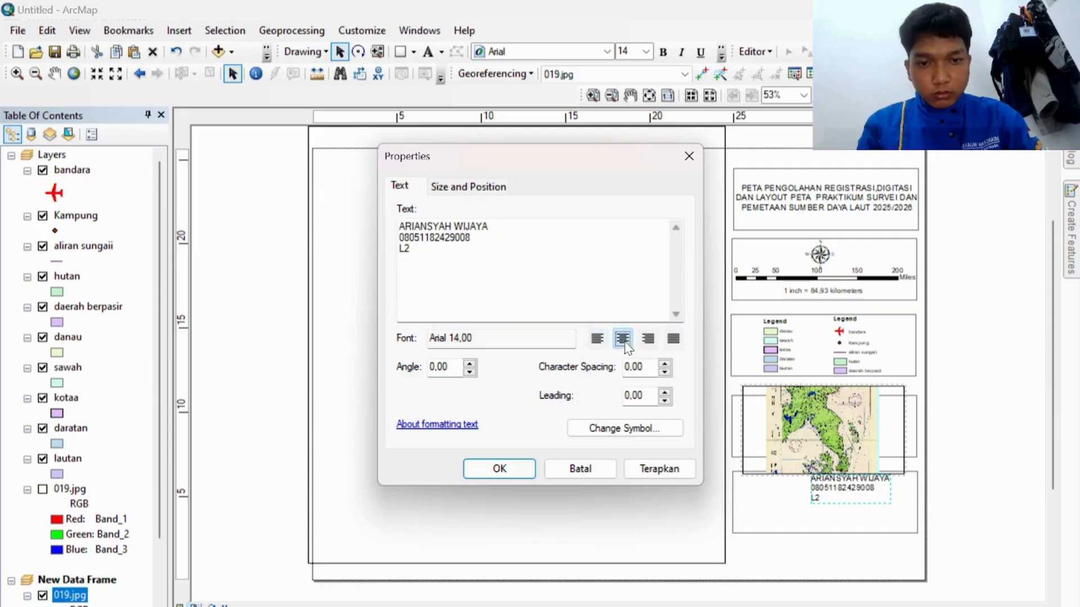
left_click(494, 471)
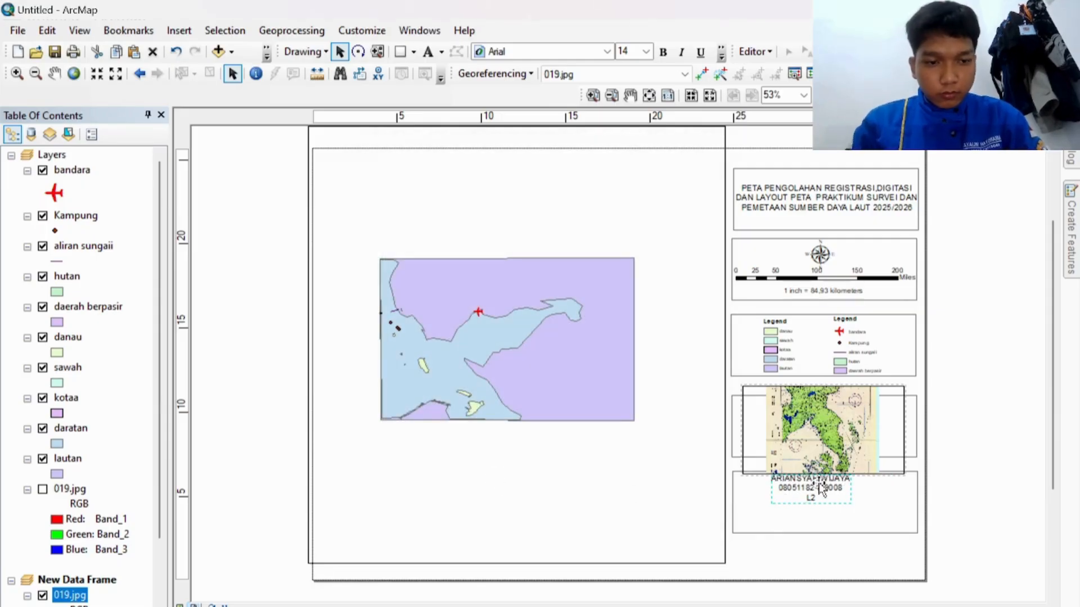
left_click_drag(820, 487, 834, 506)
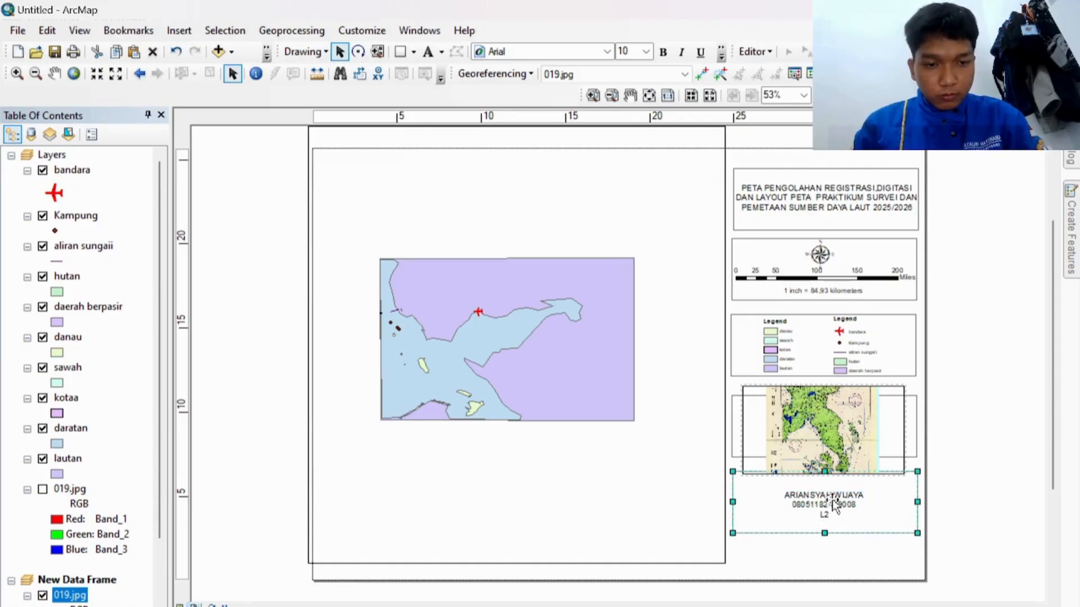
Step: Enlarge the name text to 16 pt and center it in the bottom panel
double_click(834, 506)
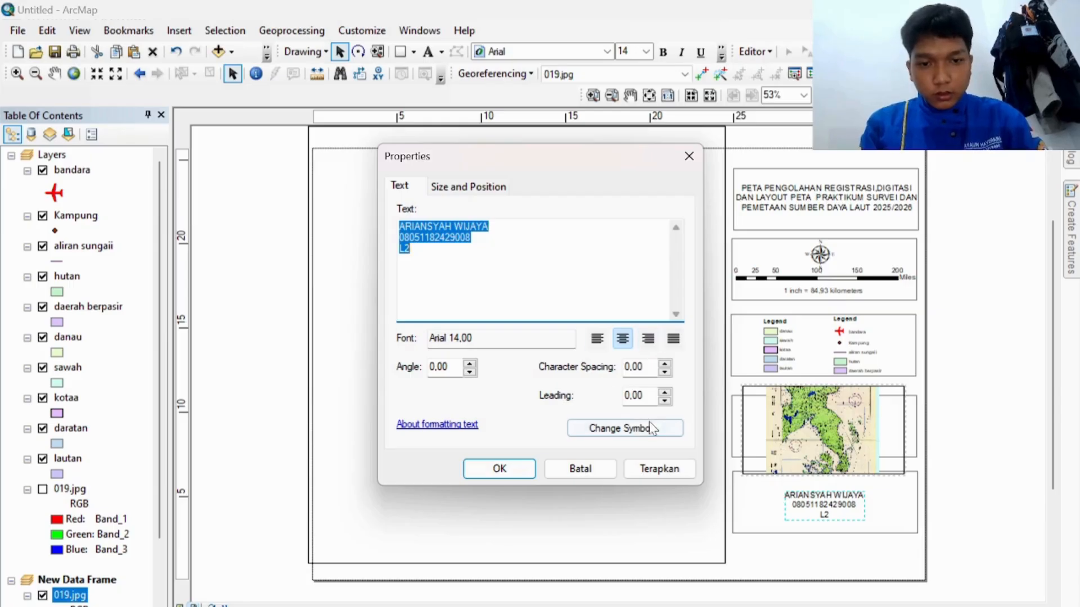
left_click(635, 430)
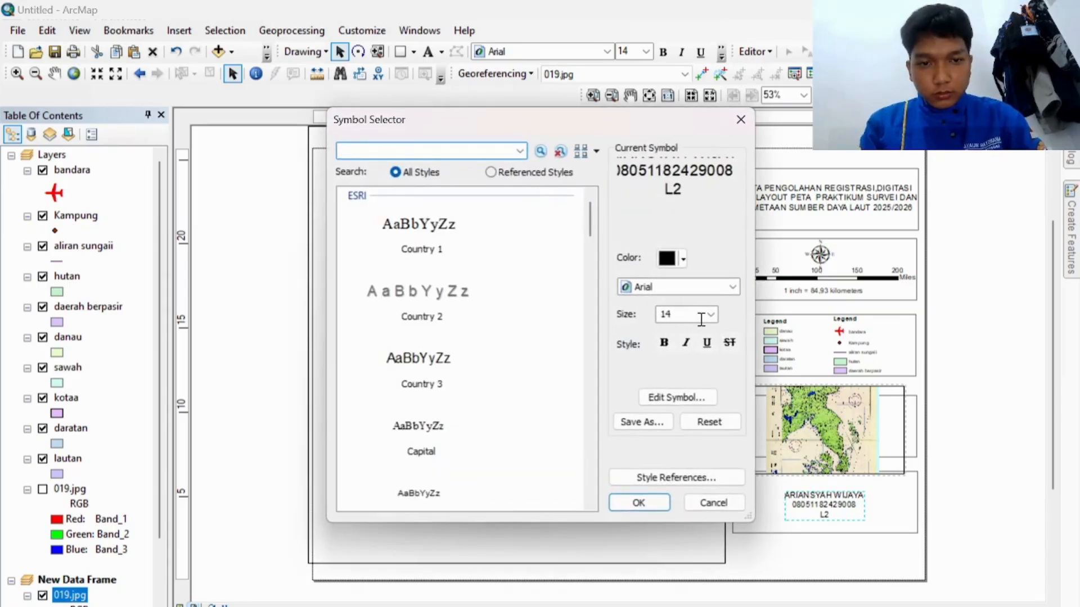
left_click(711, 315)
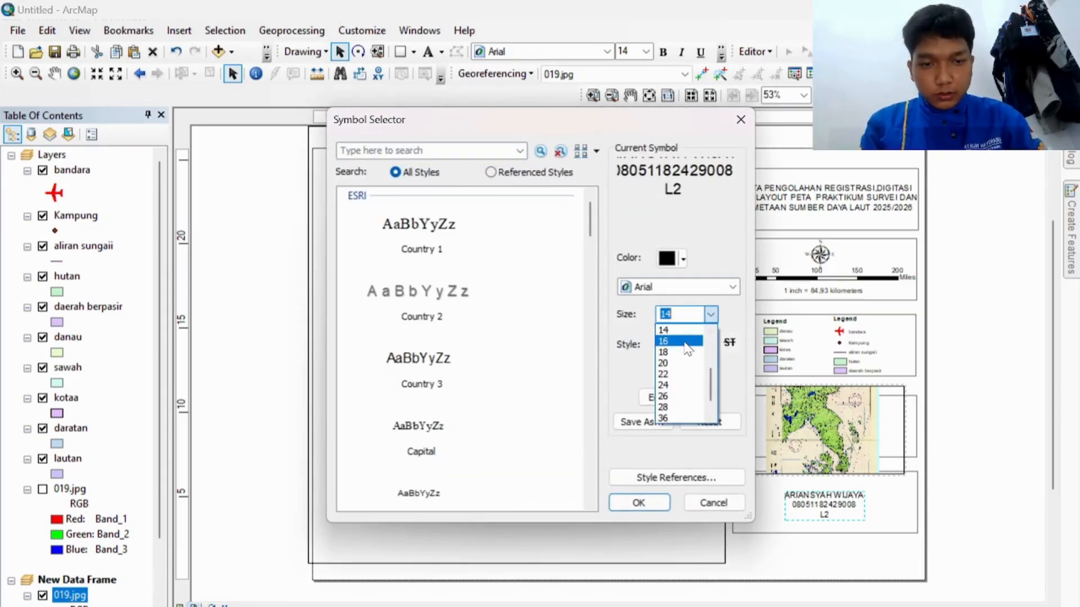
left_click(685, 343)
left_click(639, 502)
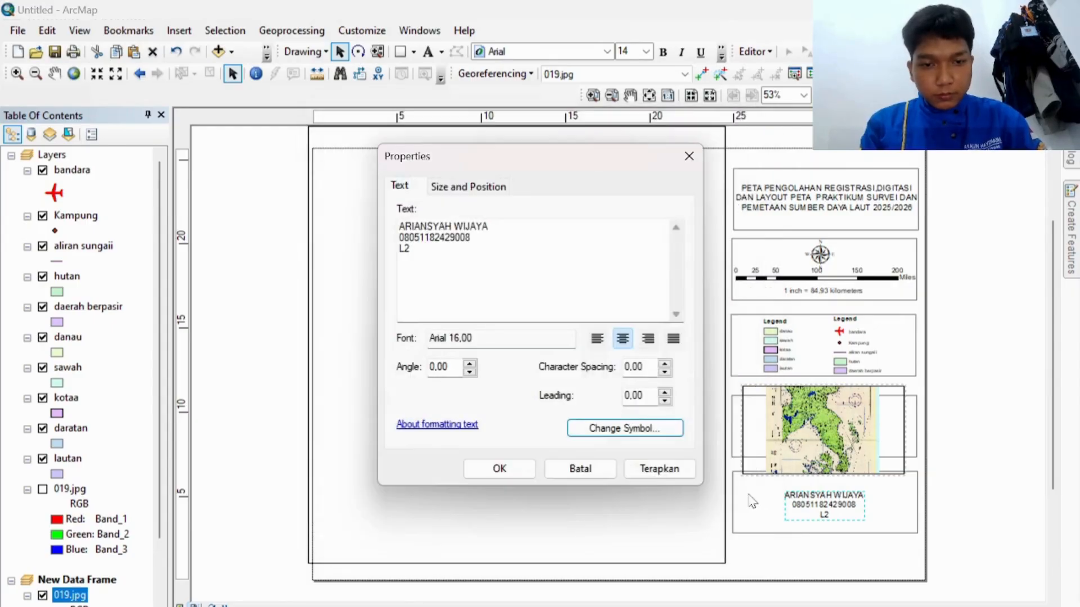
left_click(506, 471)
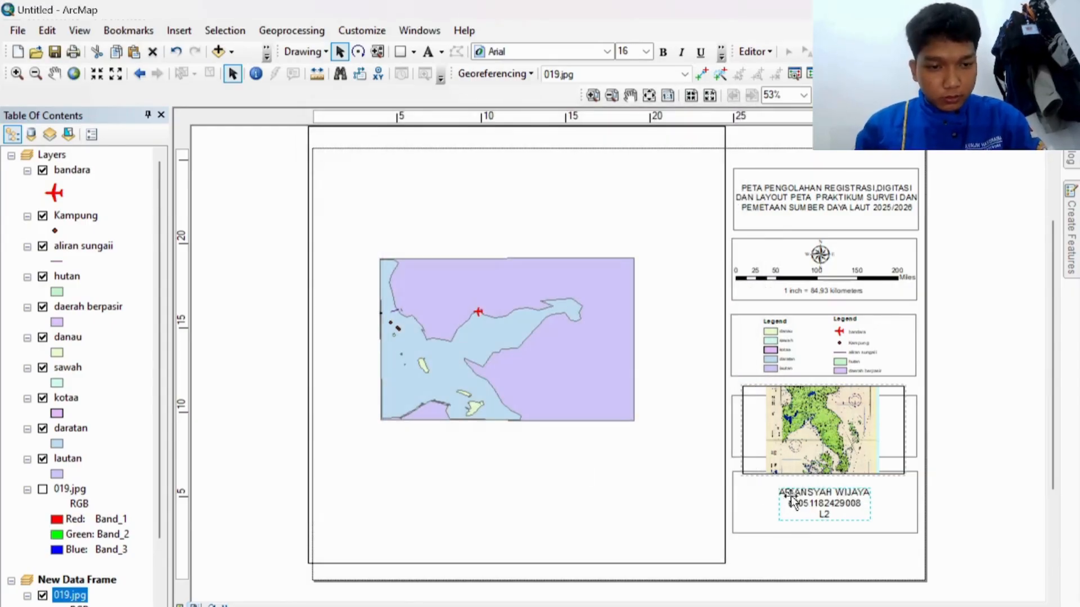
left_click_drag(804, 498, 808, 494)
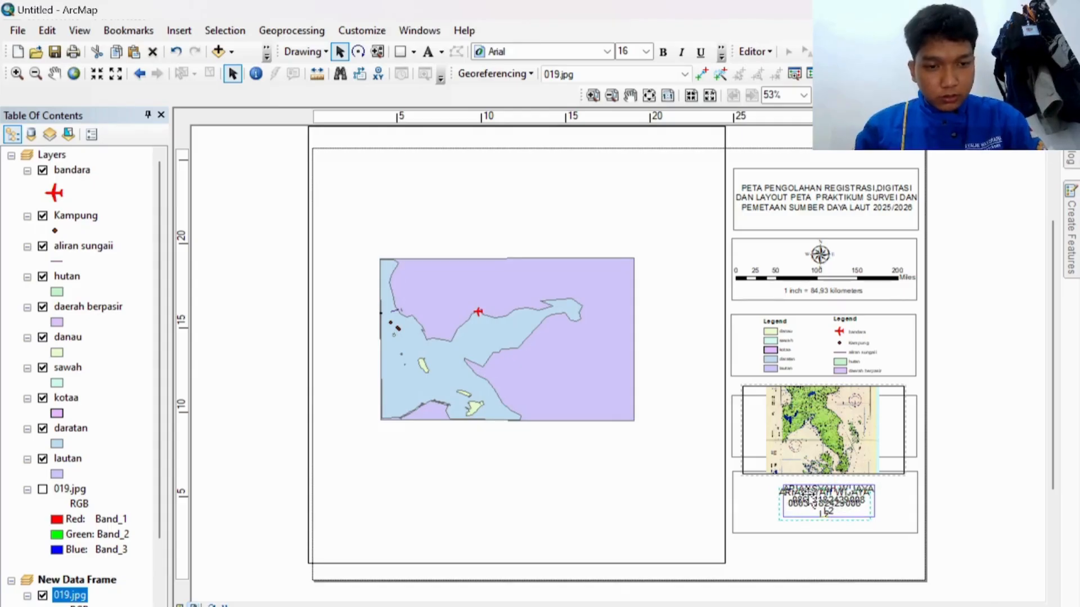
left_click_drag(809, 494, 809, 494)
Step: Add a third line reading 'L2' under the ID number
left_click(810, 198)
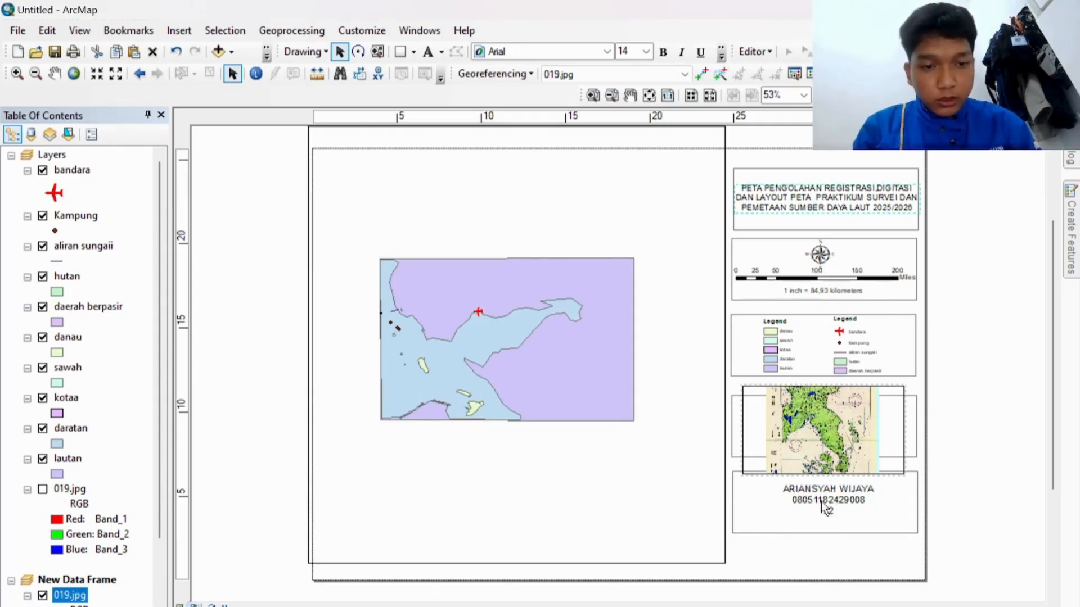
key("Return")
type("L2")
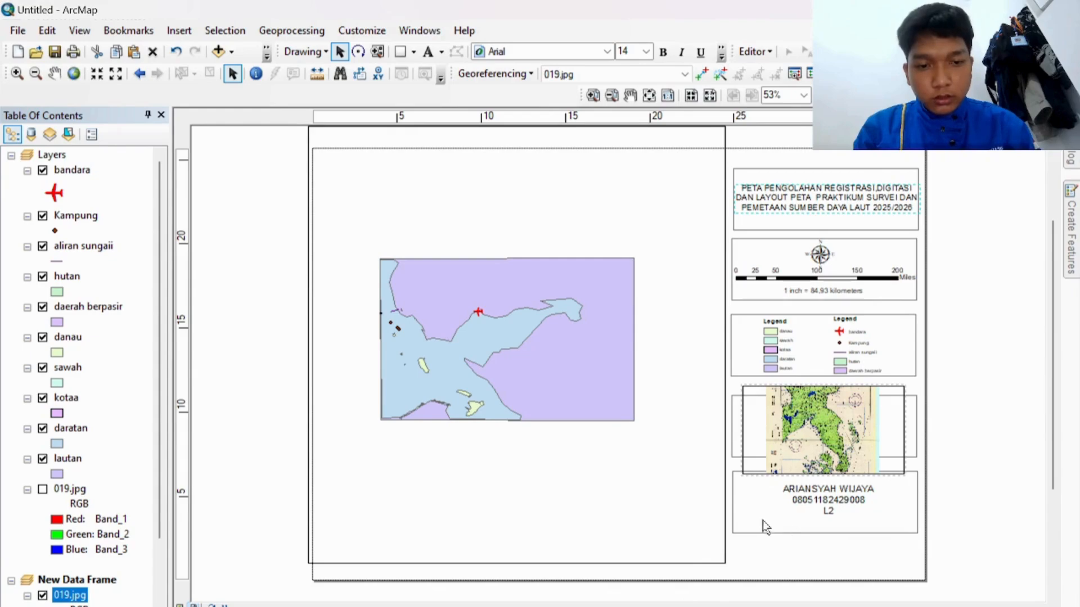
left_click(187, 34)
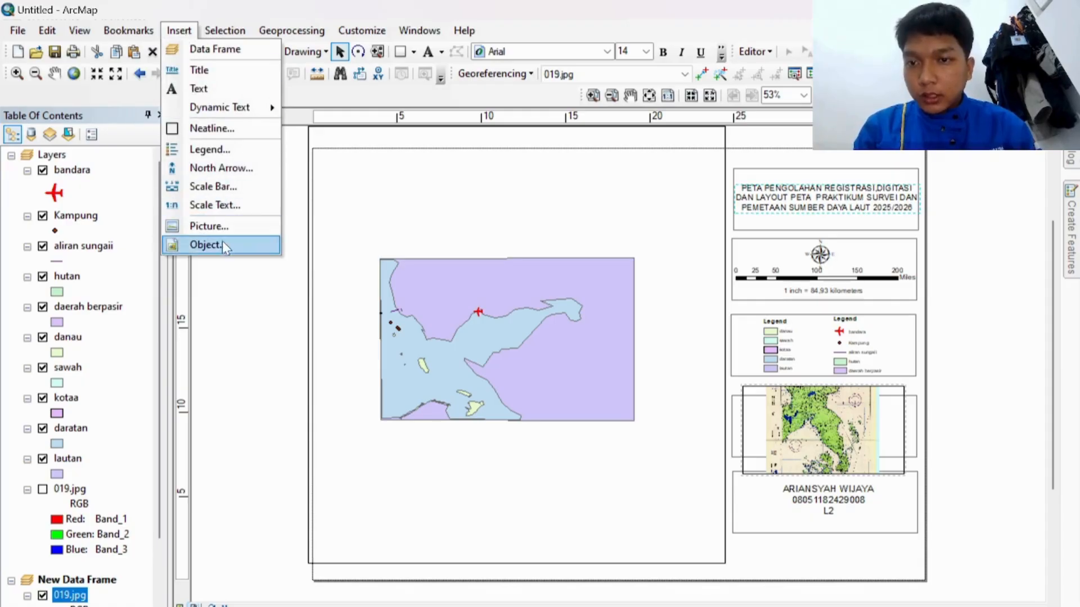
Step: Insert the LOGO INDRAJA image file into the layout as a picture
left_click(232, 231)
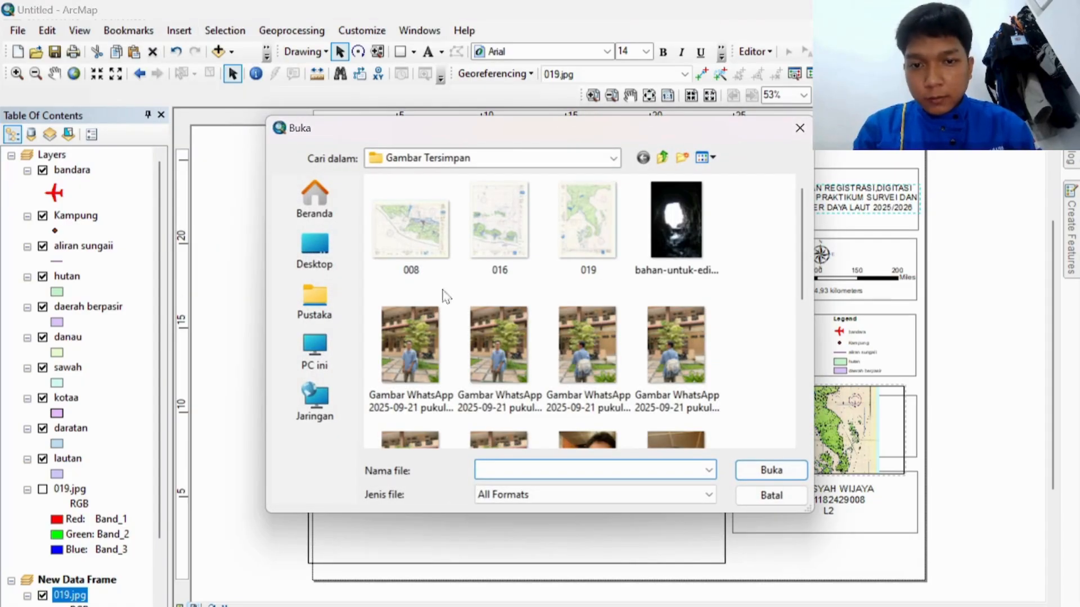
scroll(501, 316, "down", 5)
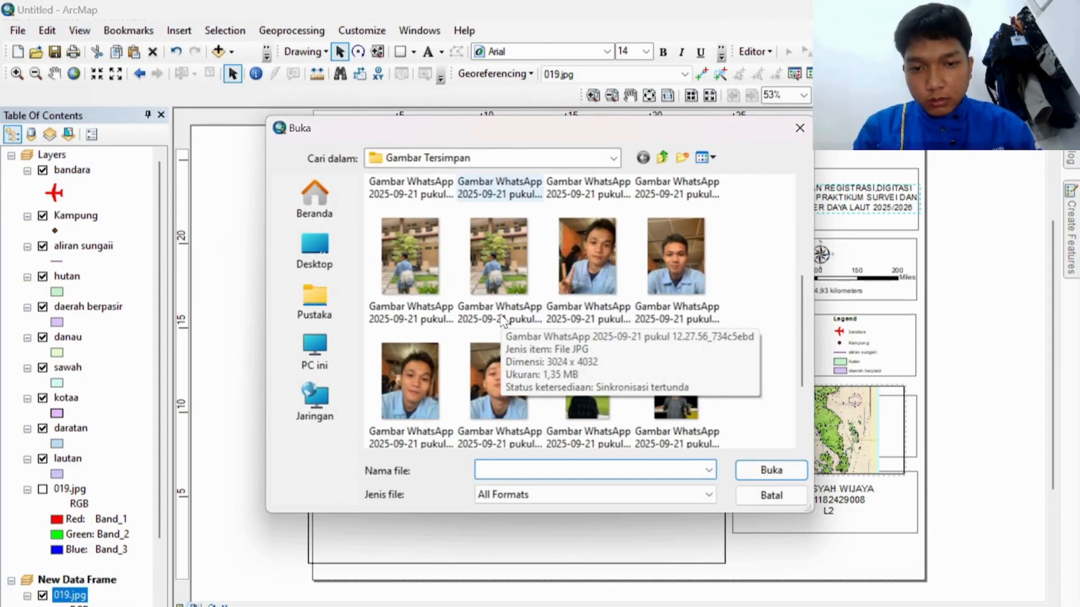
scroll(503, 319, "down", 1)
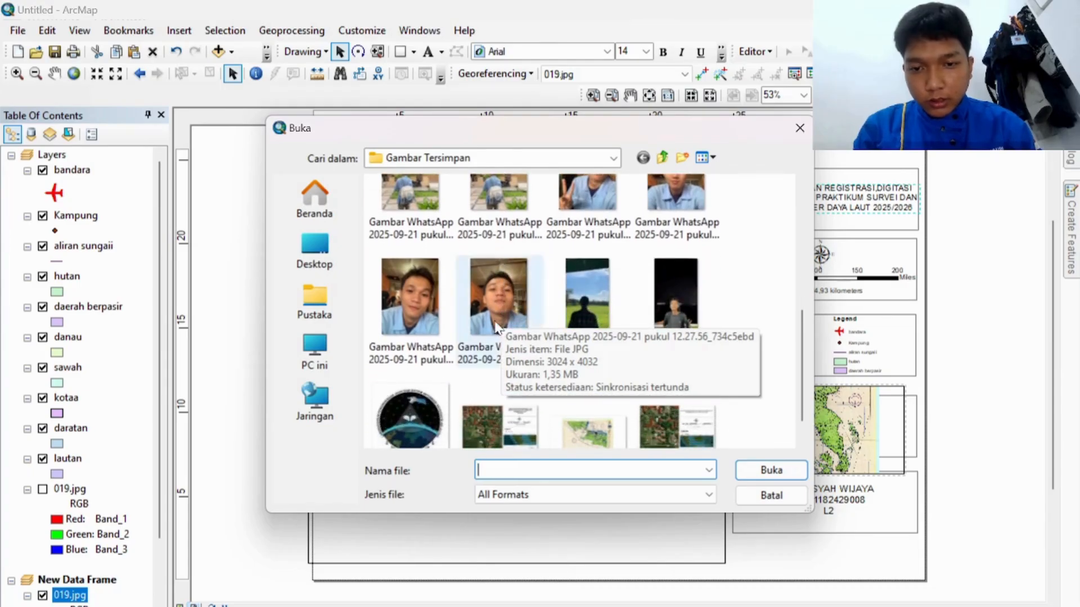
left_click(410, 404)
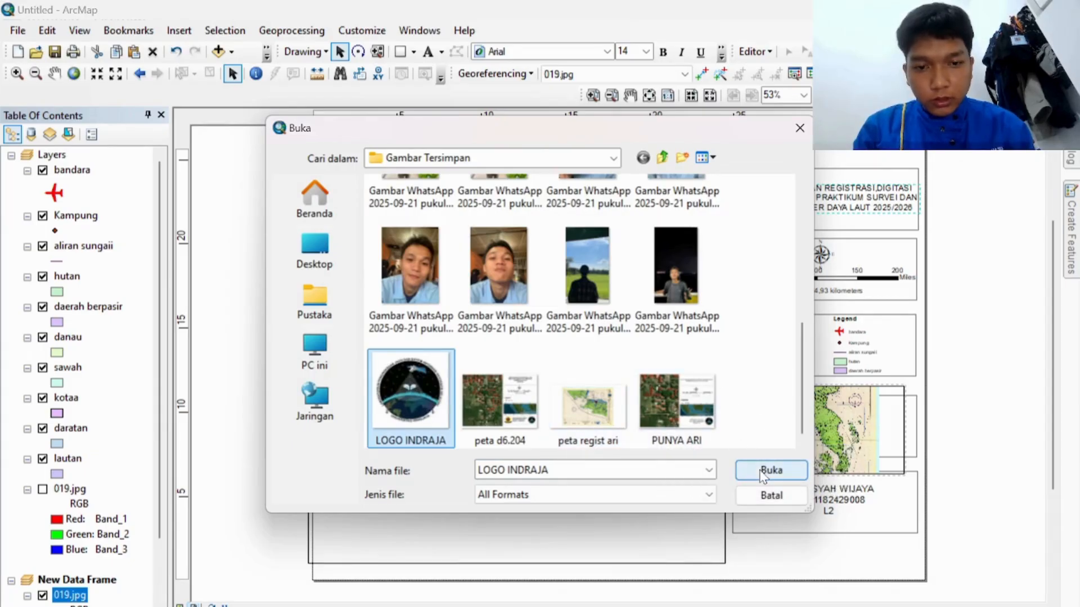
left_click(770, 470)
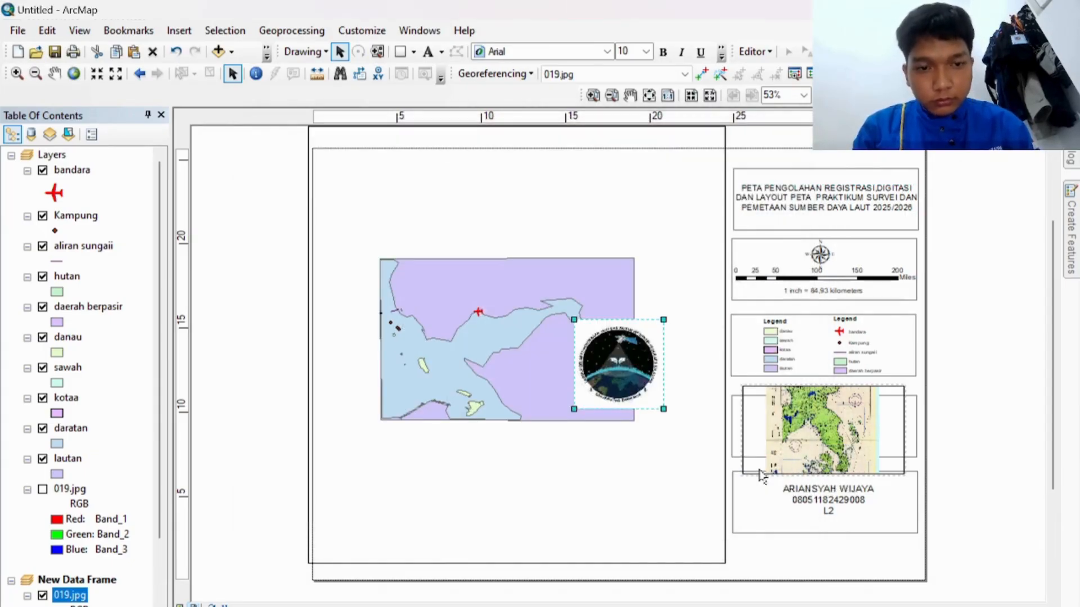
Step: Place the LOGO INDRAJA picture in the bottom panel, left of the author's name block
left_click_drag(611, 368, 812, 490)
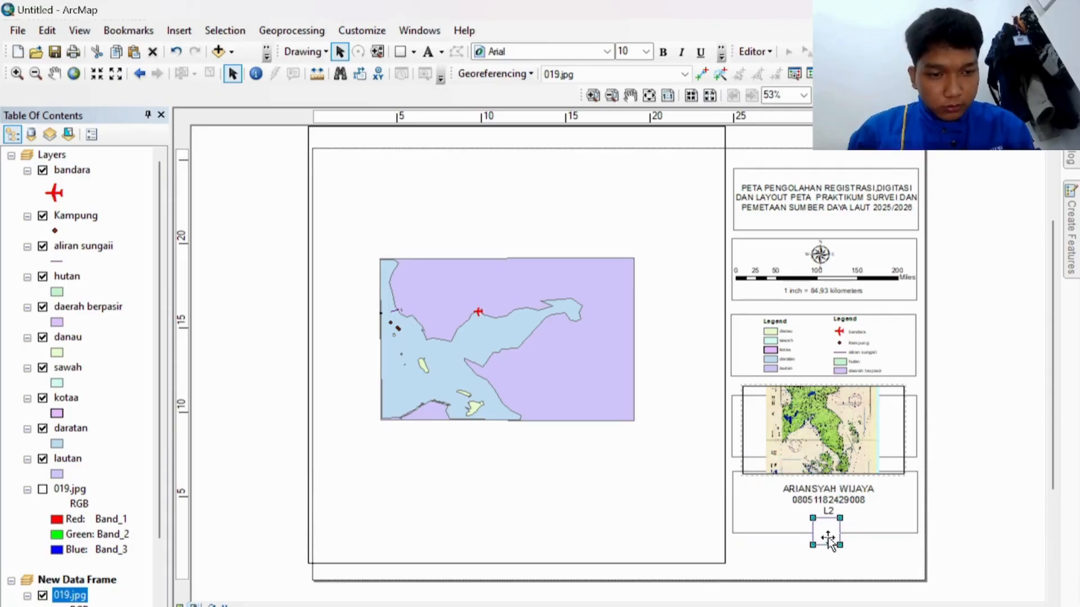
left_click_drag(828, 538, 910, 525)
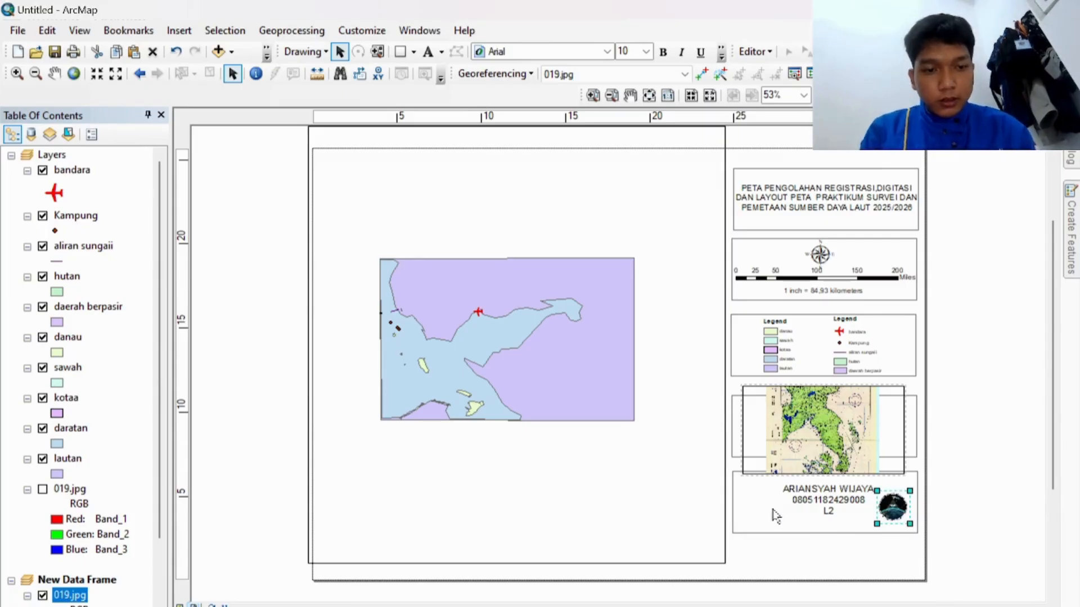
left_click_drag(886, 501, 755, 504)
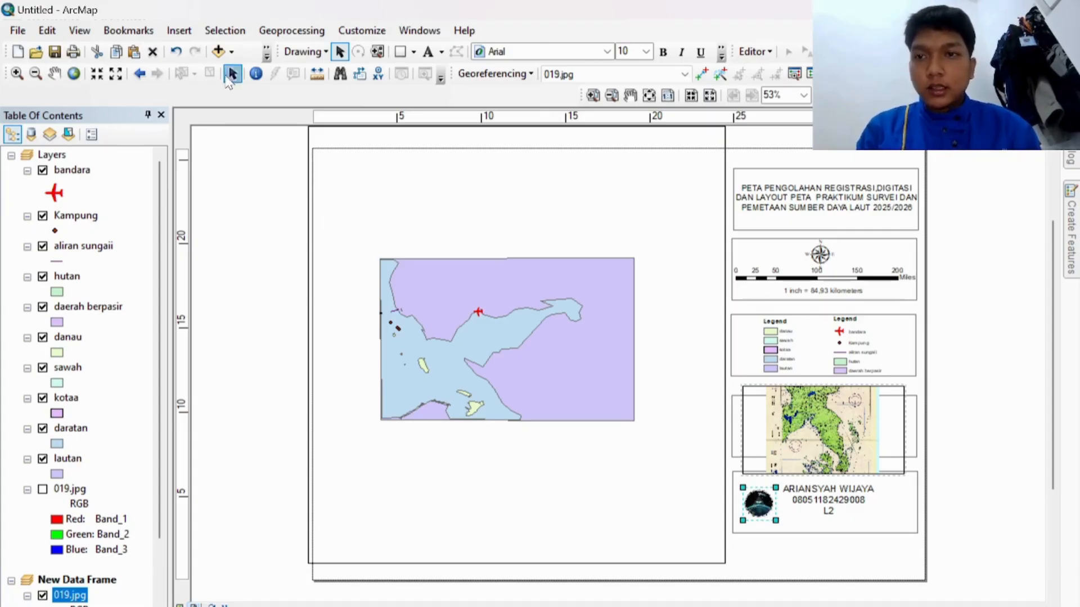
left_click(180, 32)
left_click(179, 31)
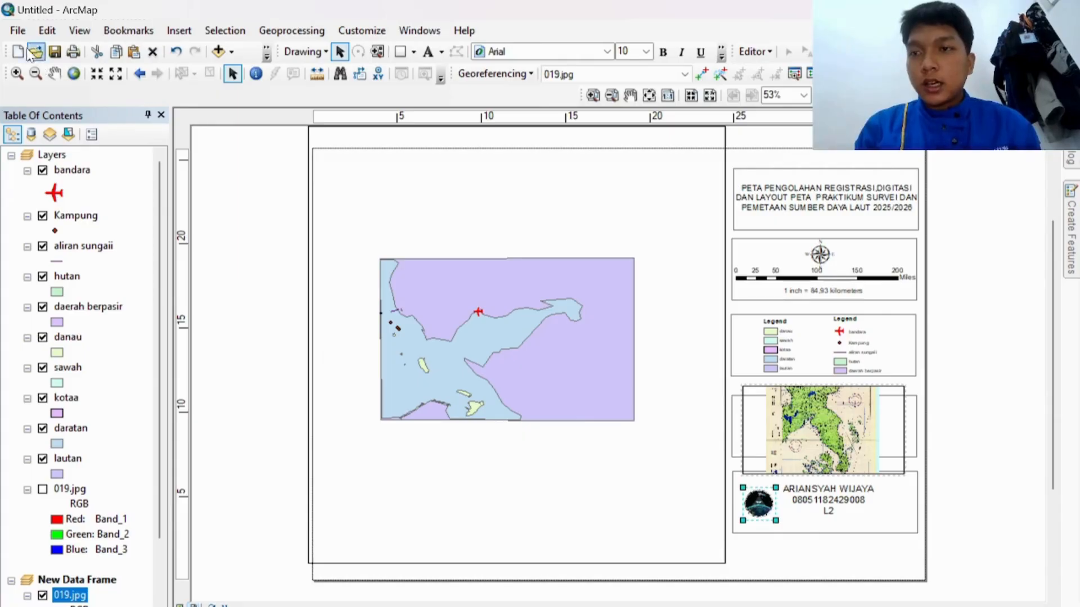
left_click(18, 31)
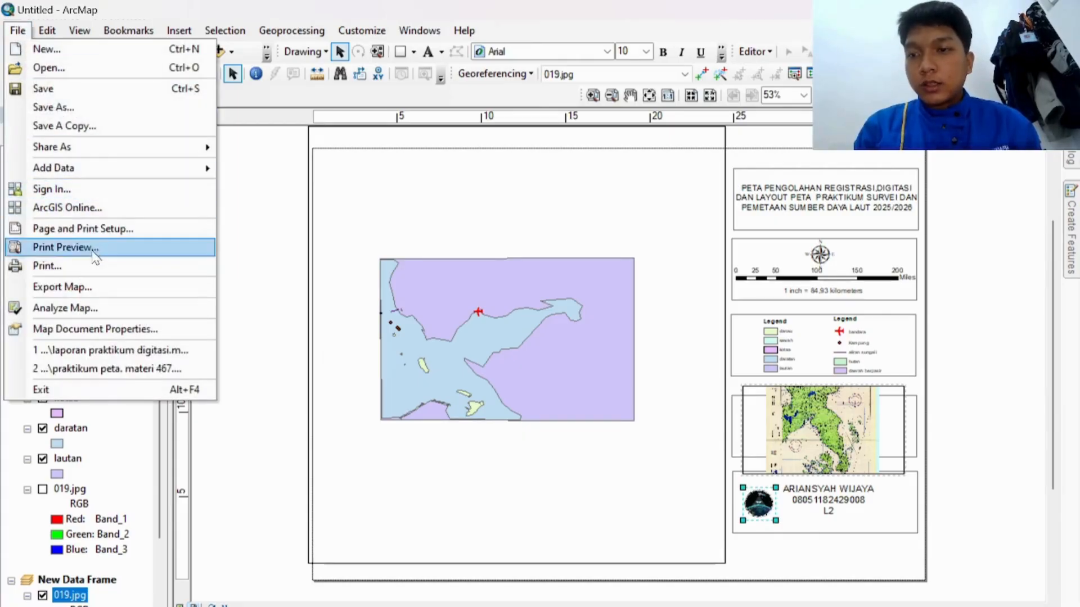
left_click(108, 290)
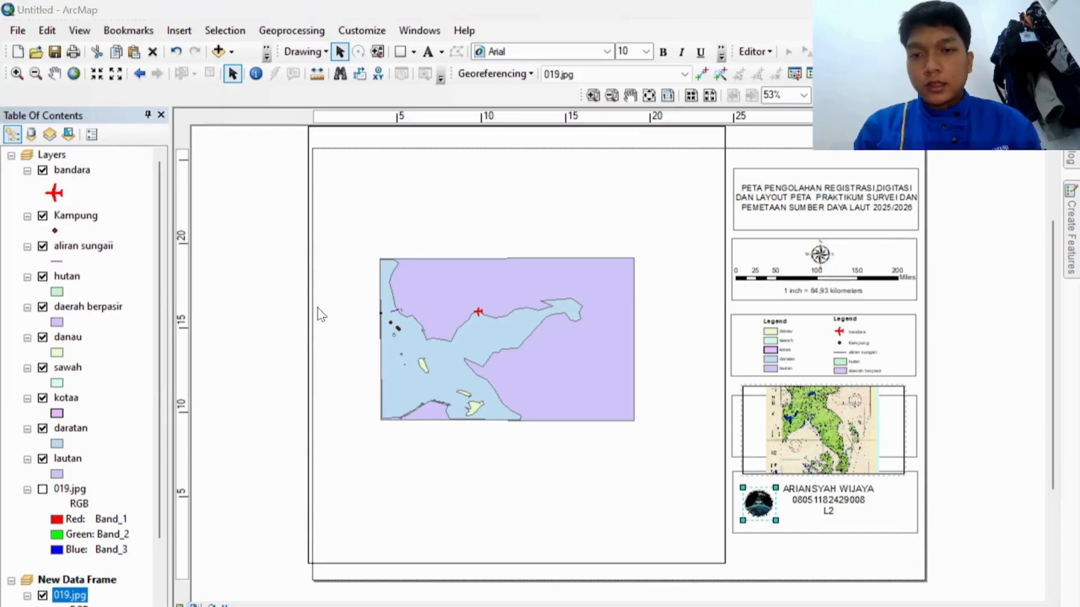